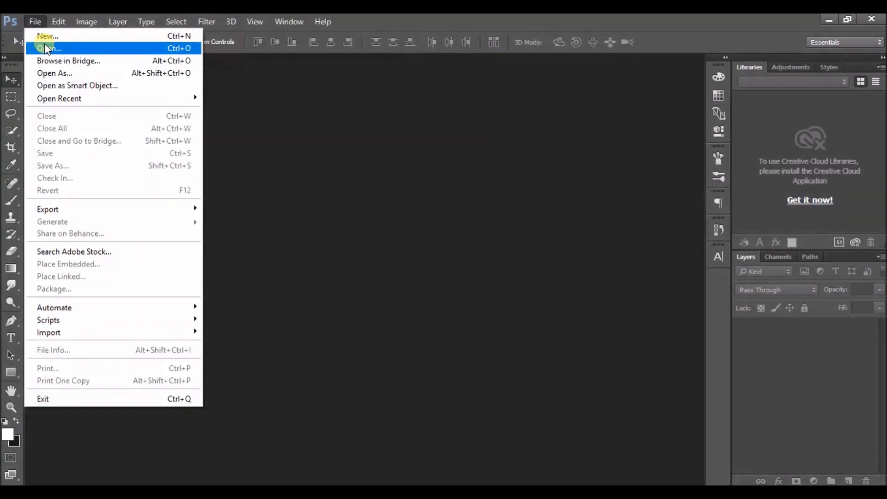
- Open the photo DSC_0357 from the Pictures folder
click(44, 44)
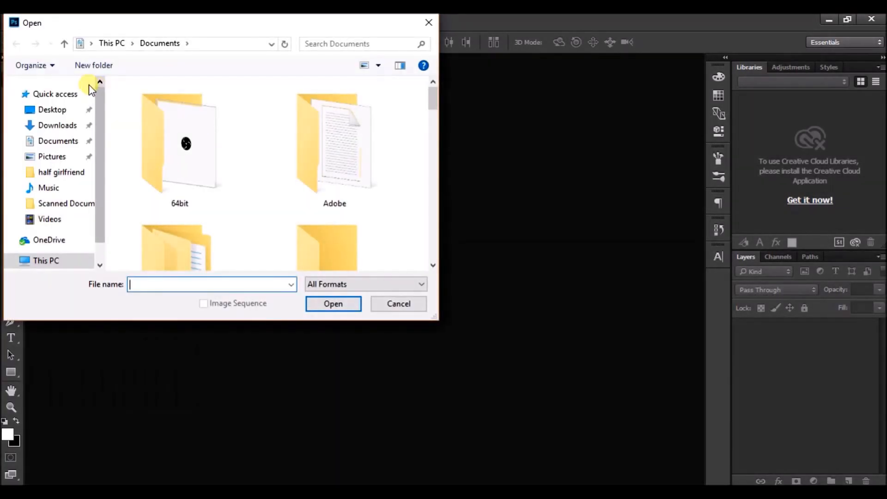
double_click(340, 29)
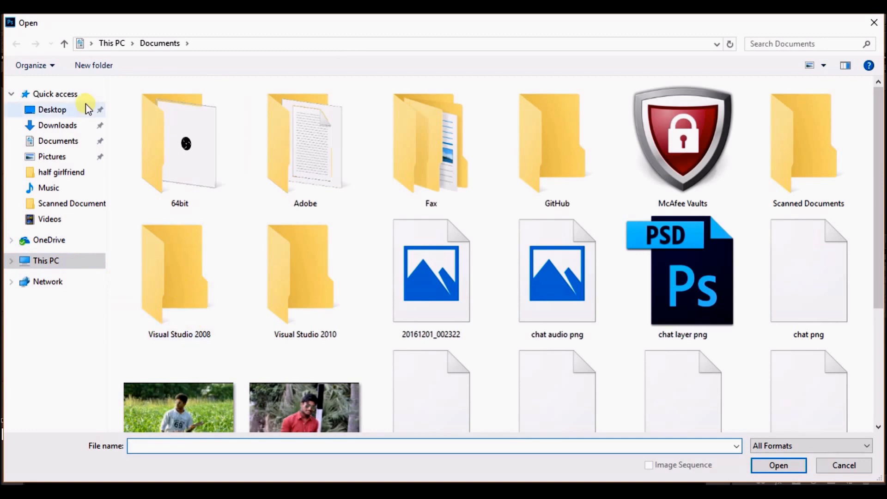
drag(878, 212, 877, 319)
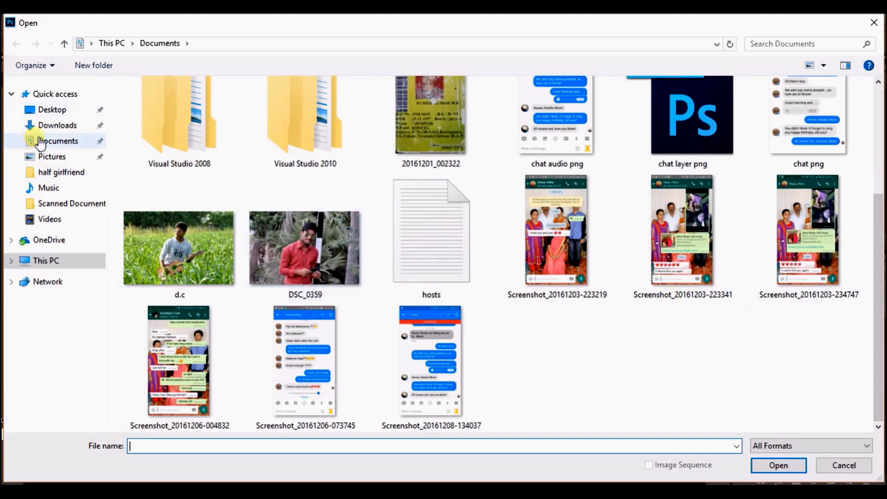
click(53, 125)
click(57, 141)
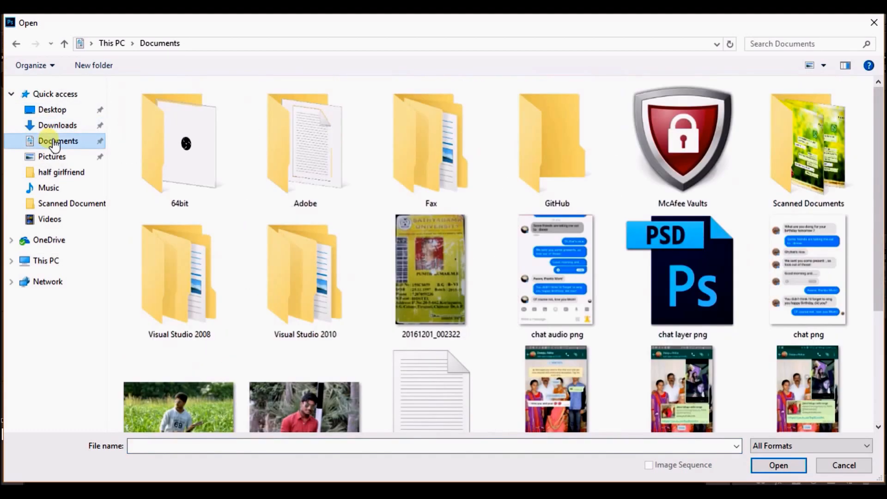
drag(876, 221, 839, 277)
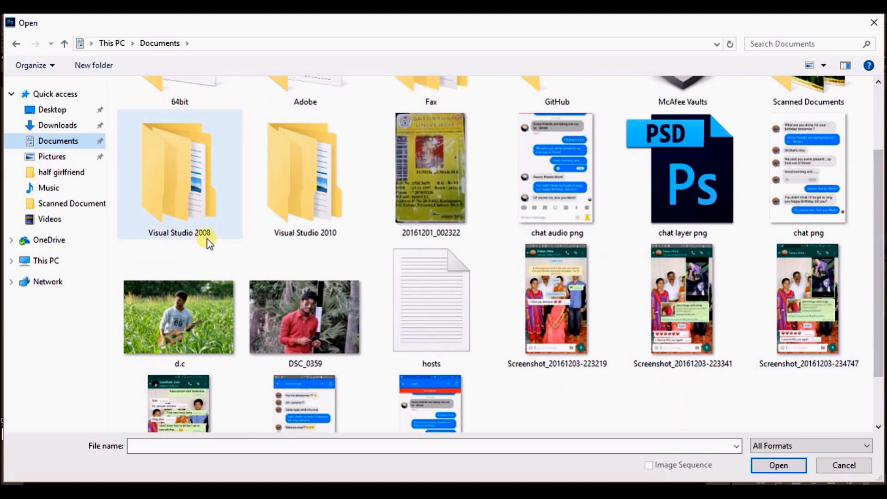
click(38, 162)
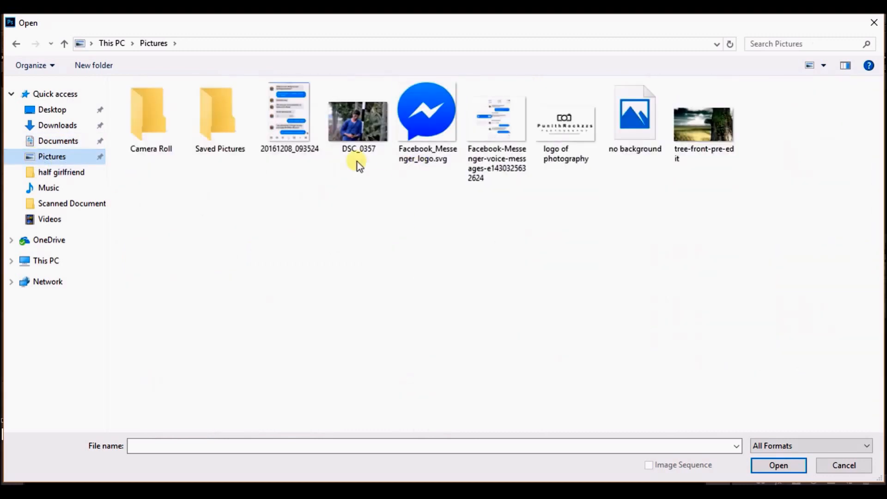
click(356, 137)
click(779, 465)
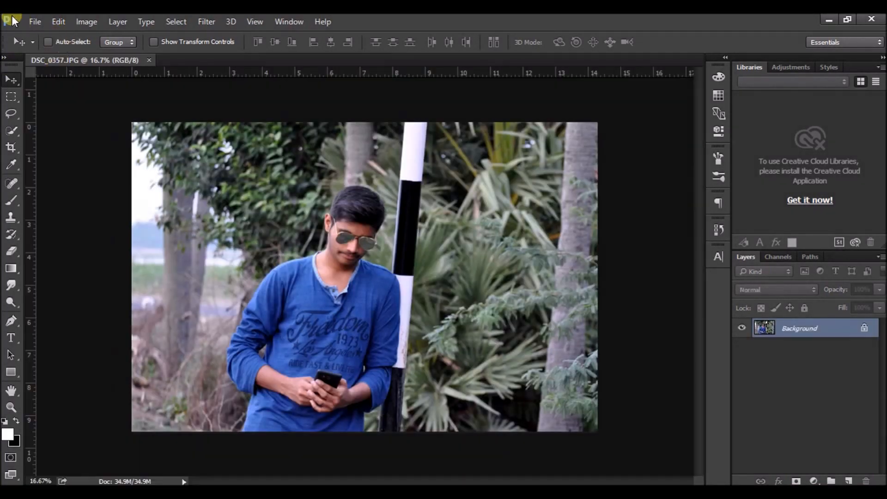
- Open the image tree-front-pre-edit from the Pictures folder as a second document
click(28, 20)
click(37, 48)
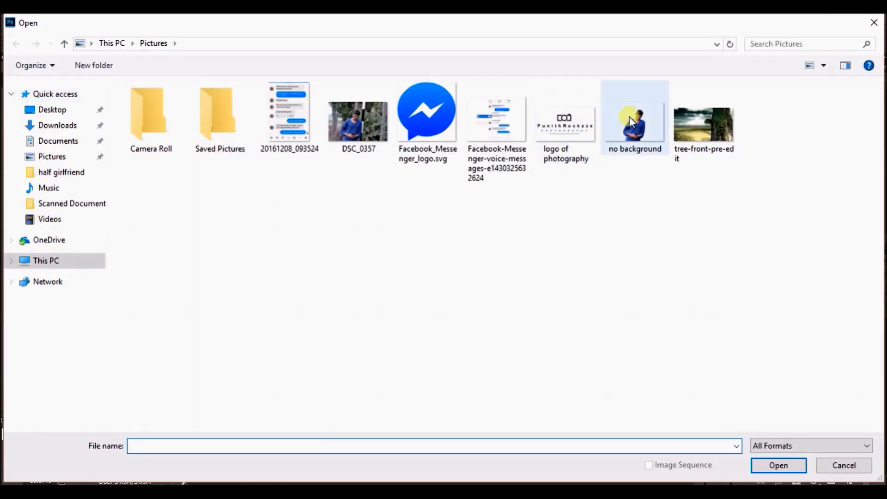
click(689, 122)
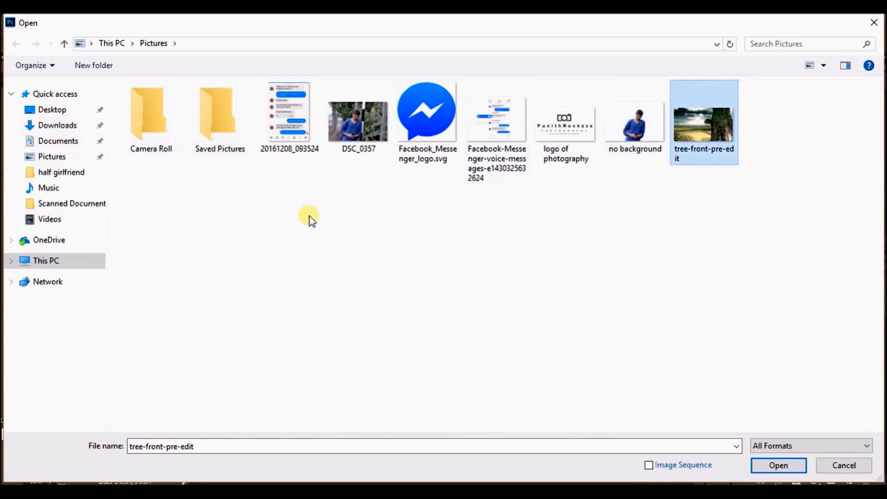
click(794, 464)
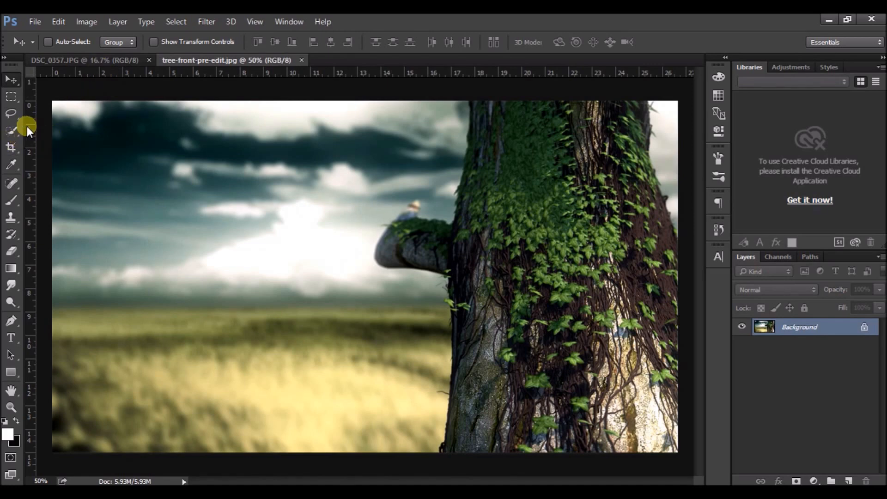
- Check the pixel dimensions and resolution of the DSC_0357 photo without changing them
click(34, 21)
click(323, 63)
click(103, 64)
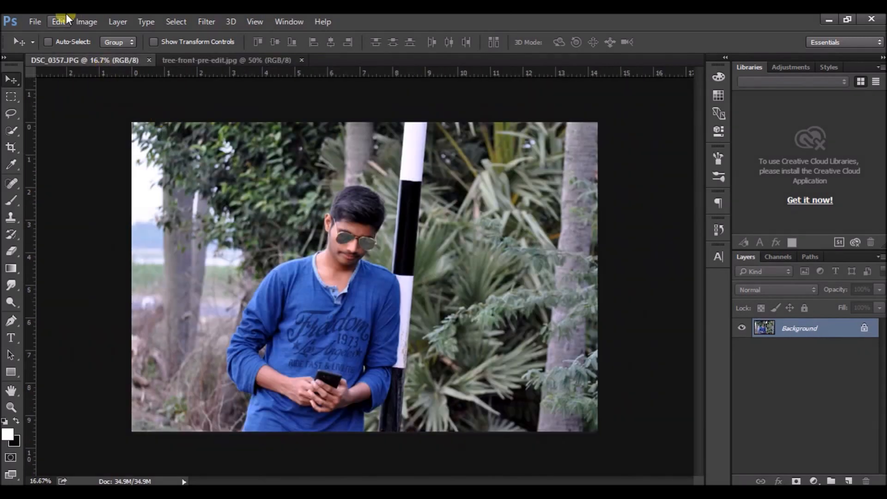
click(84, 22)
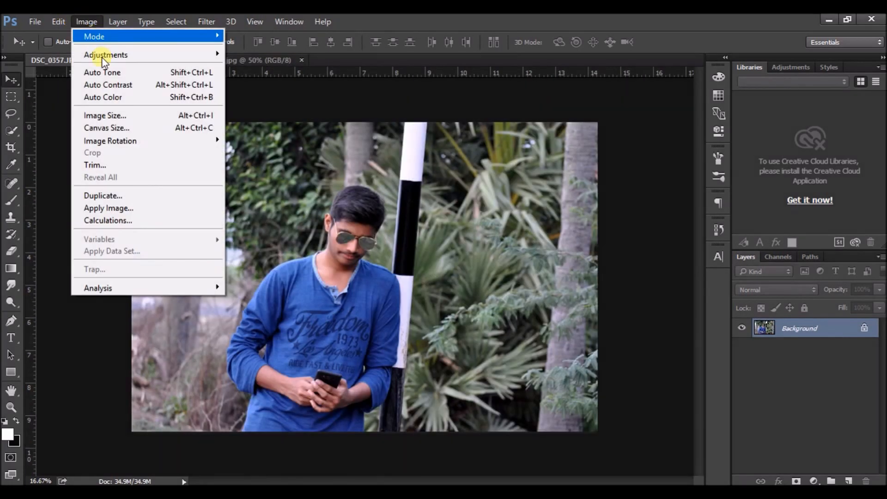
click(114, 116)
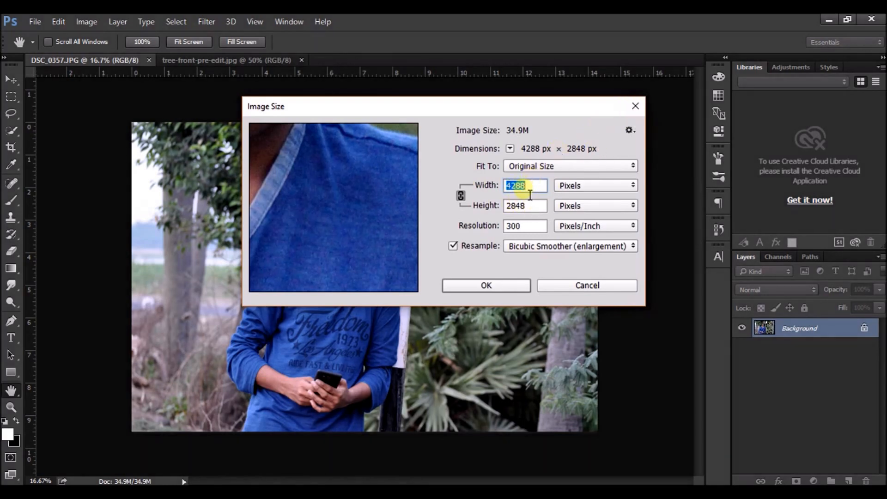
click(635, 107)
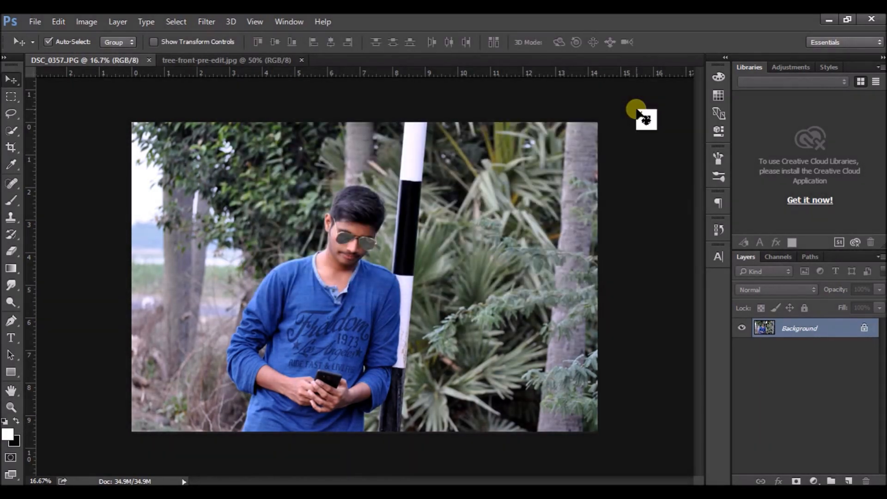
click(84, 21)
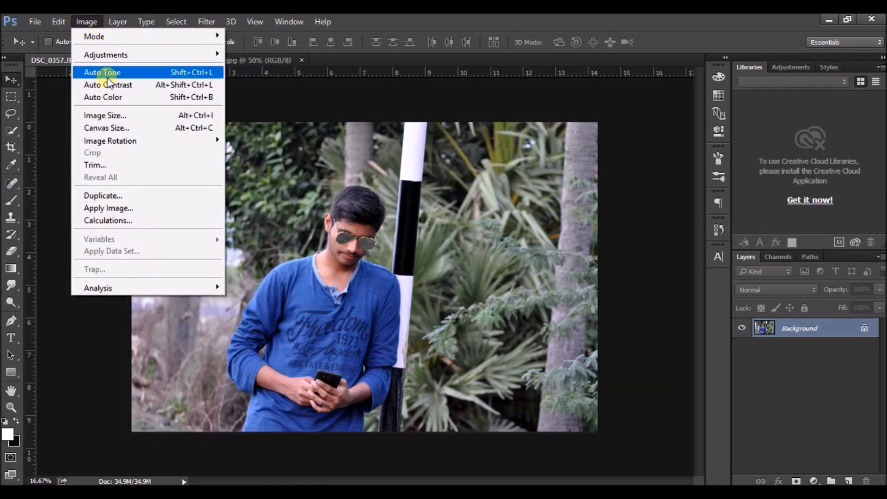
click(104, 97)
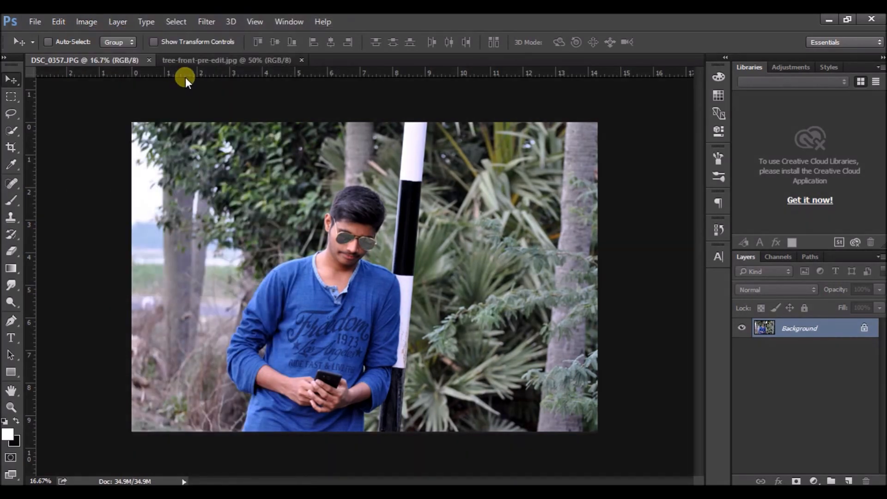
- Resize the tree-front-pre-edit image to a resolution of 300 pixels/inch and a height of 2890 pixels, keeping its proportions
click(198, 58)
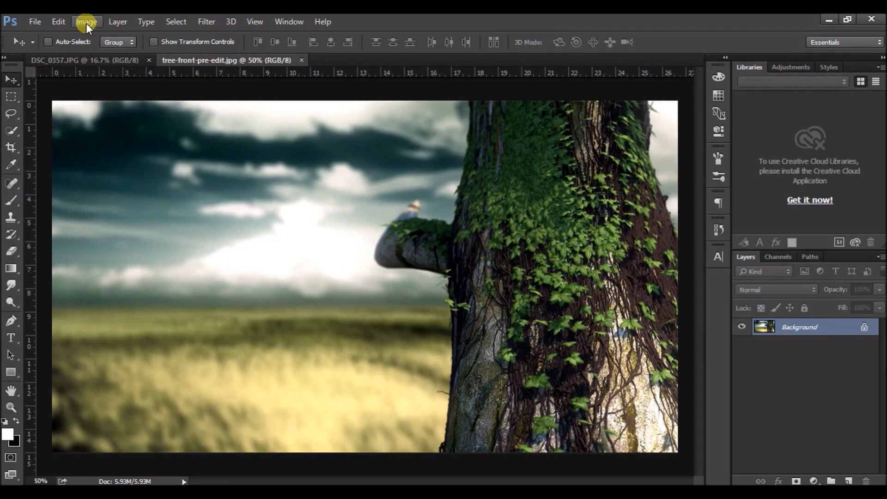
click(86, 22)
click(126, 115)
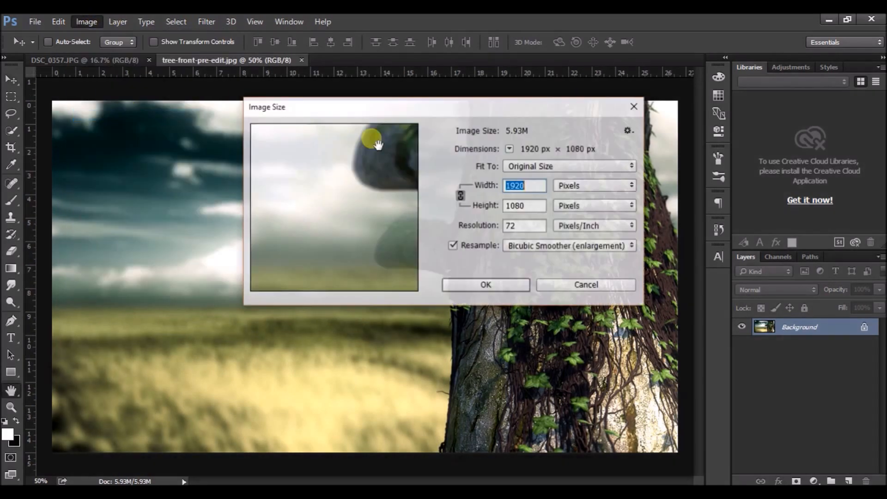
click(538, 229)
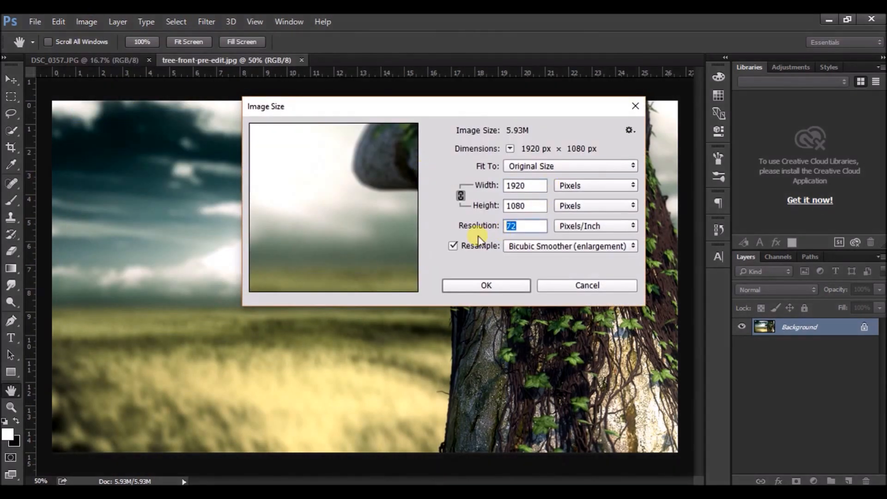
text(300)
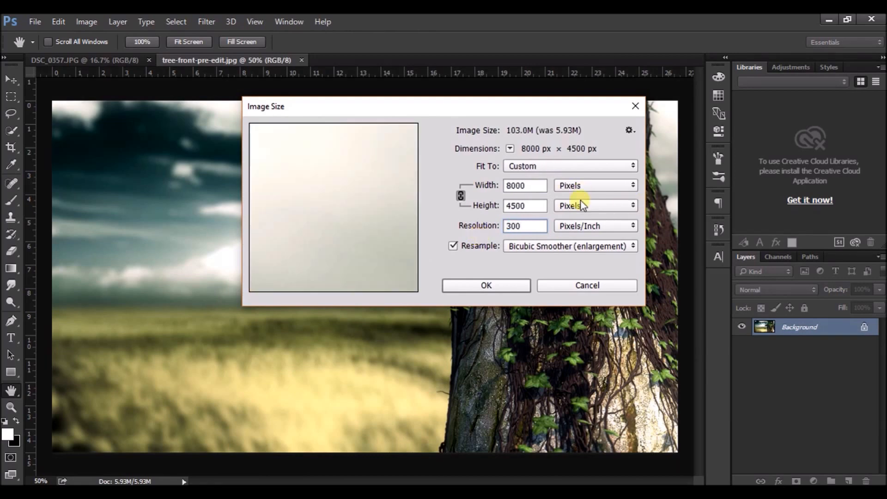
click(535, 206)
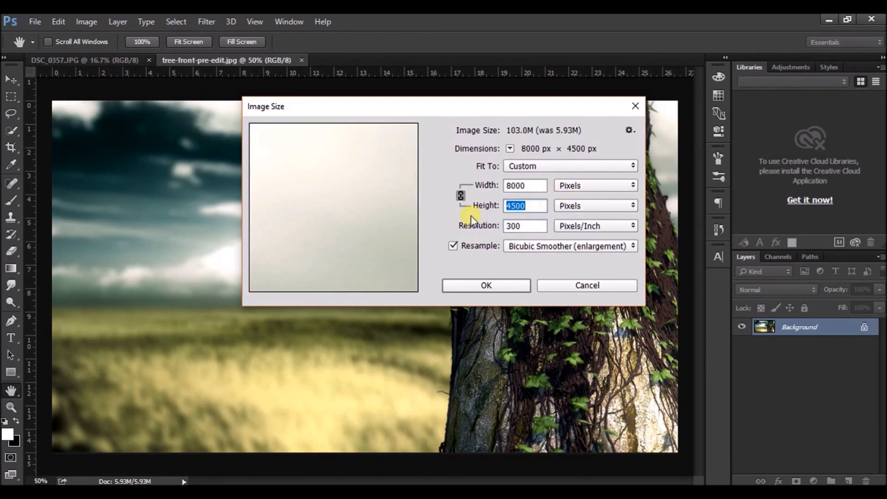
text(2890)
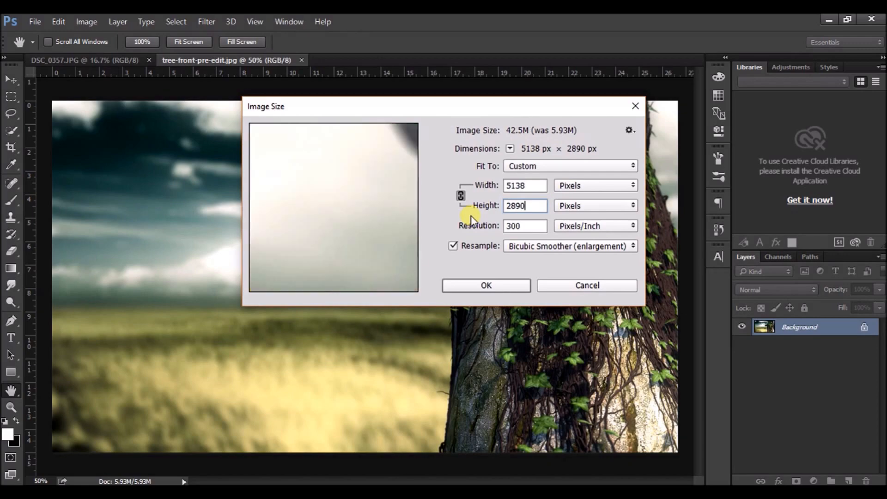
click(485, 285)
- Select the tree trunk and its branch with the Quick Selection tool at a 157 px brush size
key(v)
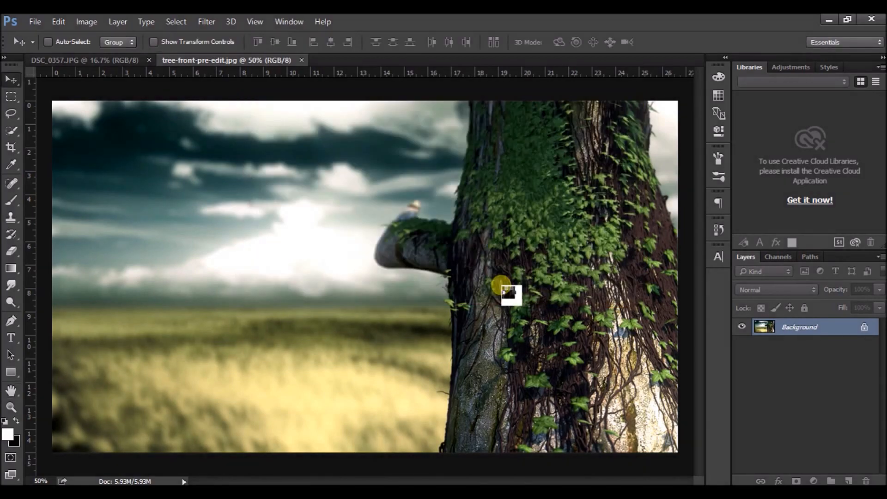
key(ctrl+minus)
key(ctrl+minus)
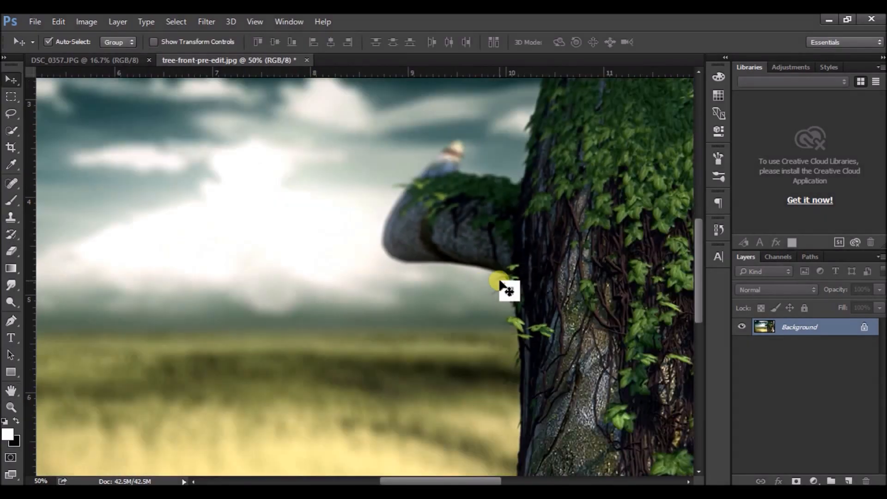
key(ctrl+minus)
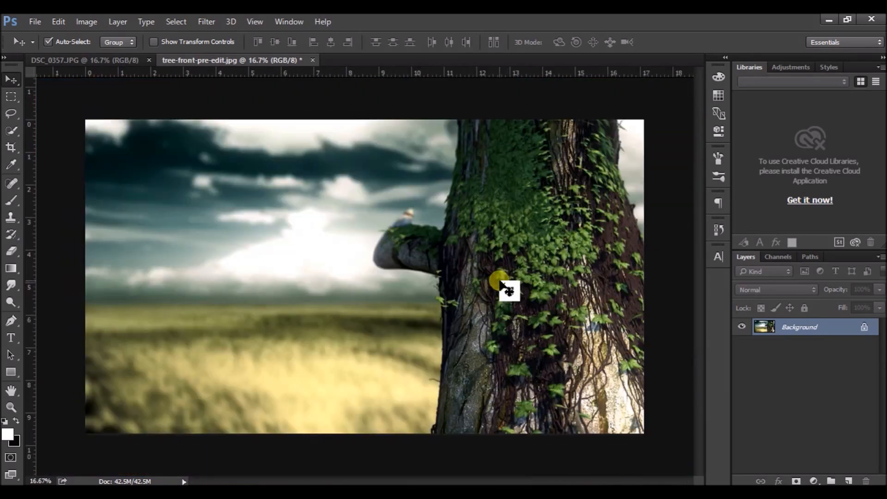
drag(501, 284, 87, 60)
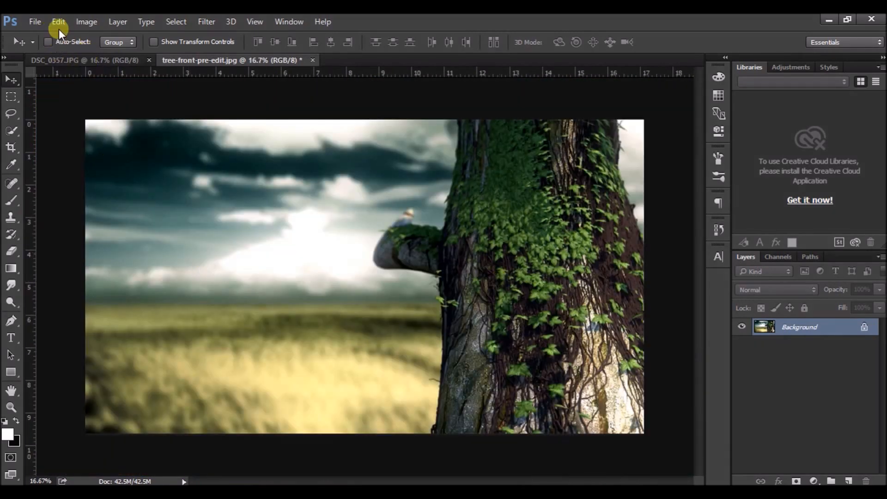
click(11, 130)
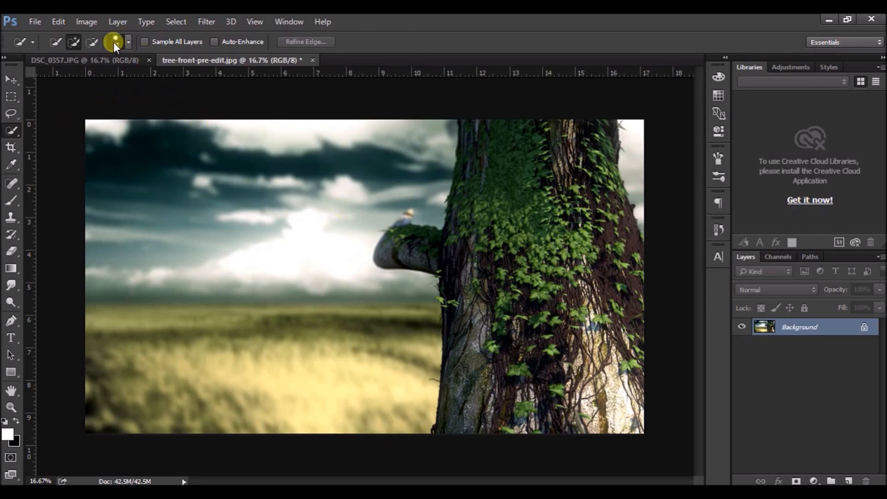
click(128, 42)
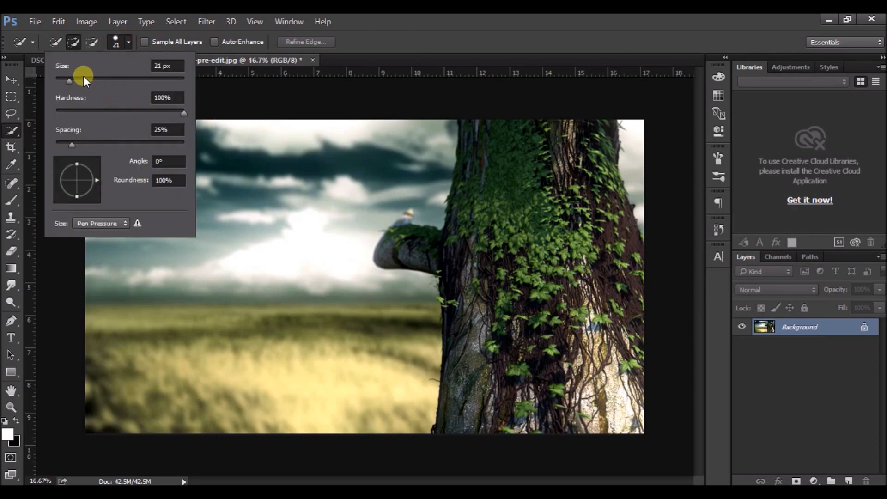
click(124, 80)
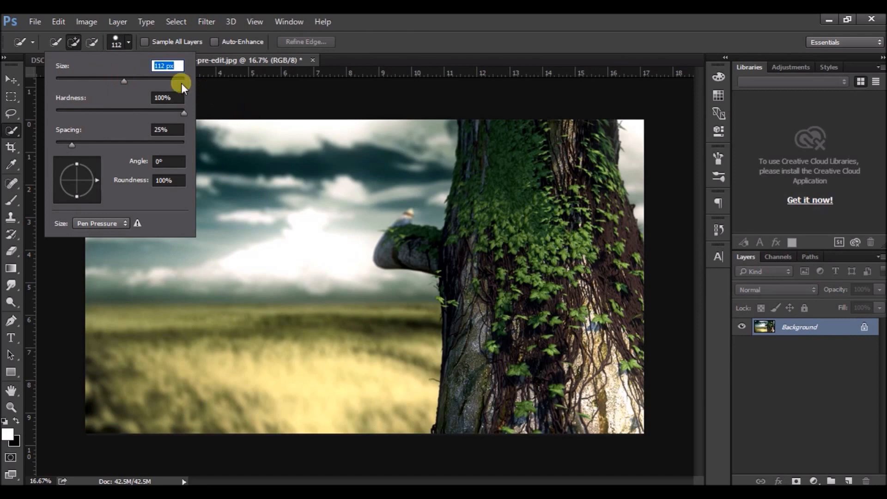
click(137, 79)
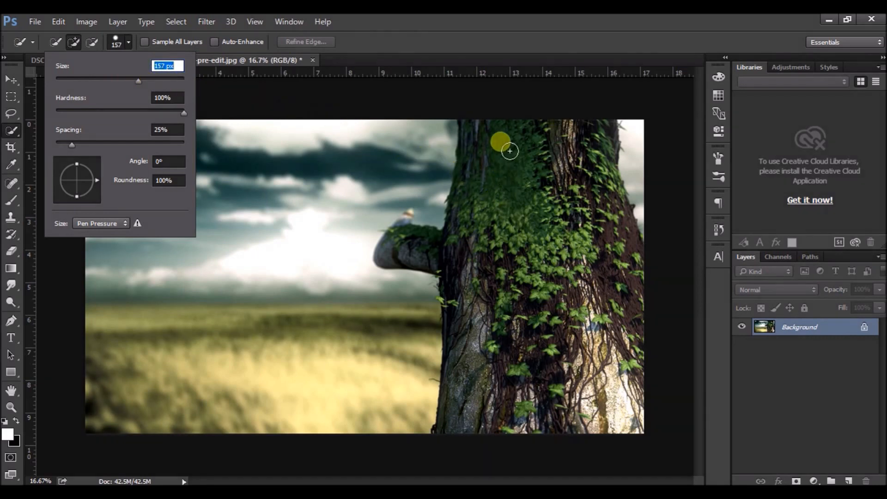
mouse_move(501, 143)
mouse_down()
mouse_move(554, 301)
mouse_move(564, 435)
mouse_move(593, 369)
mouse_move(584, 219)
mouse_move(594, 141)
mouse_move(617, 242)
mouse_move(577, 352)
mouse_move(642, 432)
mouse_move(529, 240)
mouse_move(471, 258)
mouse_move(506, 439)
mouse_up()
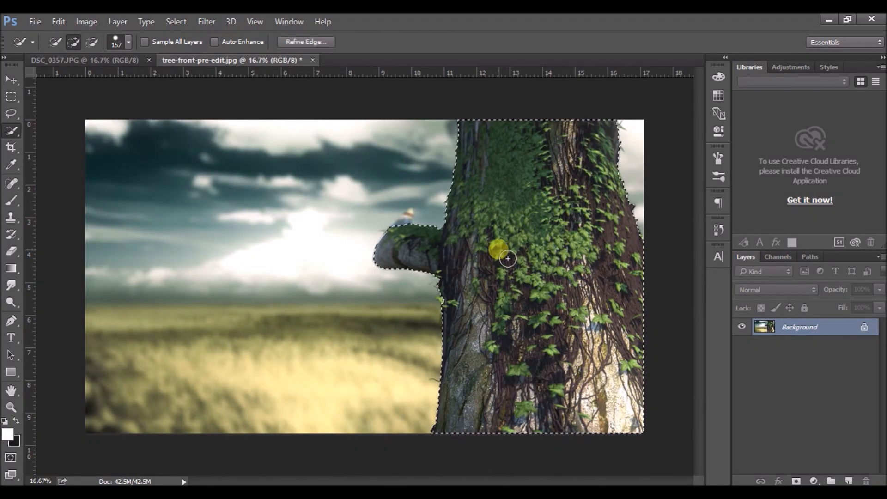
- Refine the edge of the tree selection with Smooth 29, brushing along both sides of the trunk, and output it as a selection
click(306, 42)
key(Tab)
text(29)
drag(677, 49, 762, 45)
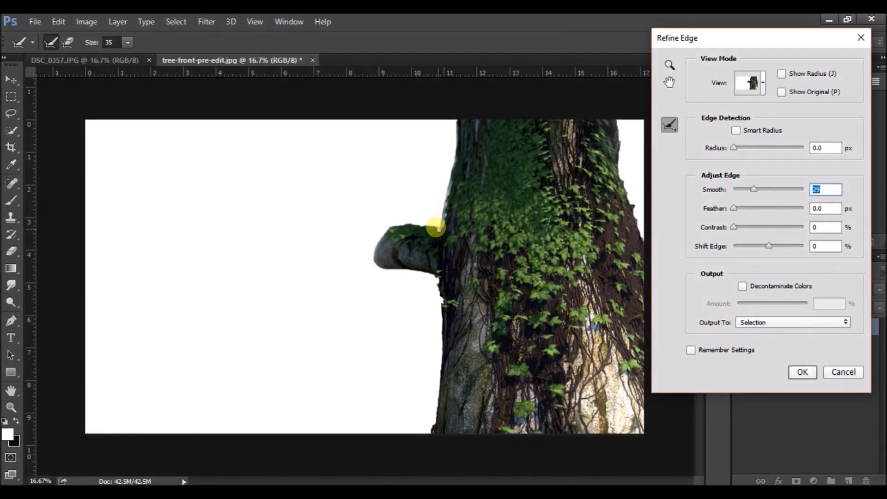
mouse_move(435, 227)
mouse_down()
mouse_move(403, 223)
mouse_move(379, 240)
mouse_move(384, 267)
mouse_move(423, 273)
mouse_move(439, 291)
mouse_move(434, 410)
mouse_move(440, 397)
mouse_up()
mouse_move(616, 113)
mouse_down()
mouse_move(644, 237)
mouse_move(619, 185)
mouse_move(615, 139)
mouse_move(619, 148)
mouse_up()
click(801, 372)
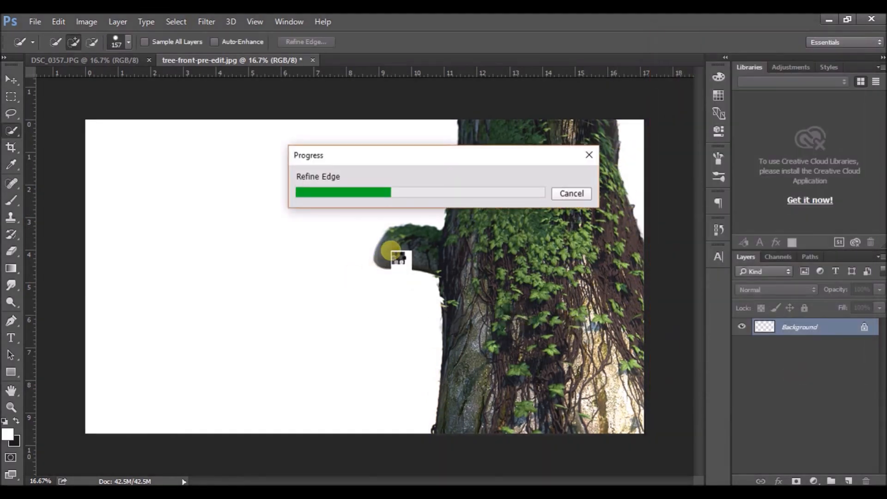
- Invert the tree selection and copy the sky and field area to a new layer
key(ctrl+shift+i)
click(252, 22)
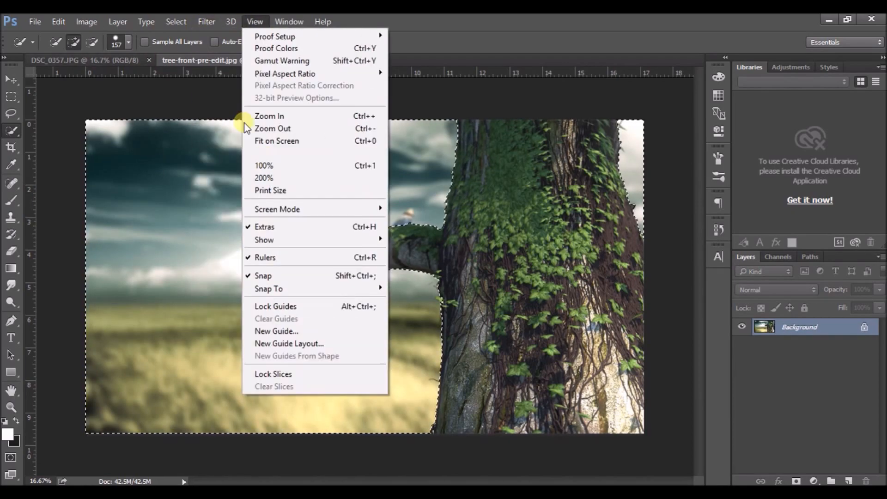
click(217, 35)
key(ctrl+j)
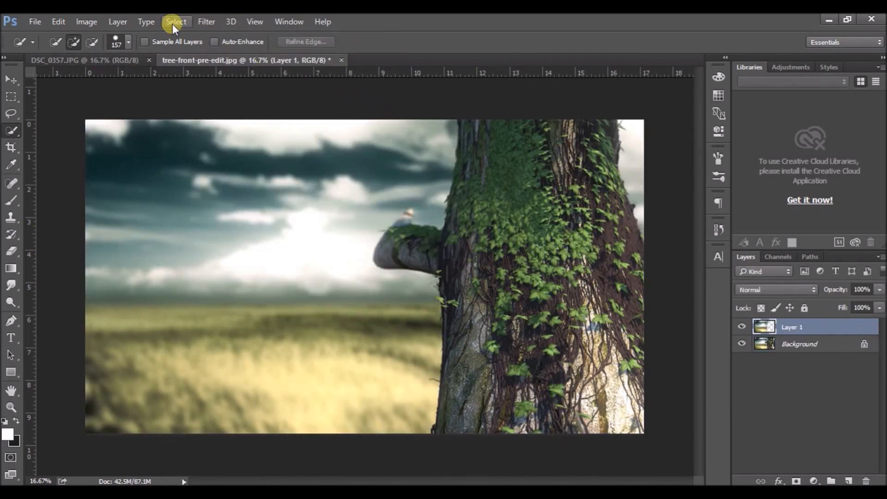
click(206, 22)
mouse_move(277, 177)
click(406, 177)
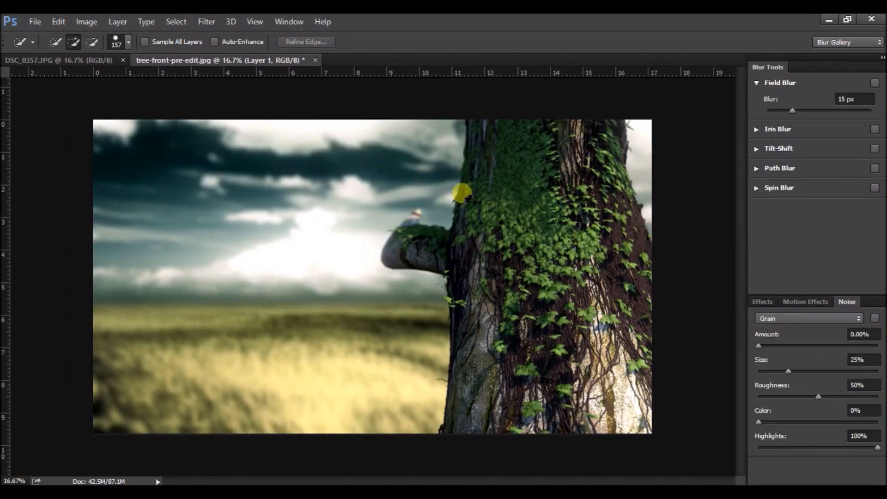
drag(802, 113, 818, 121)
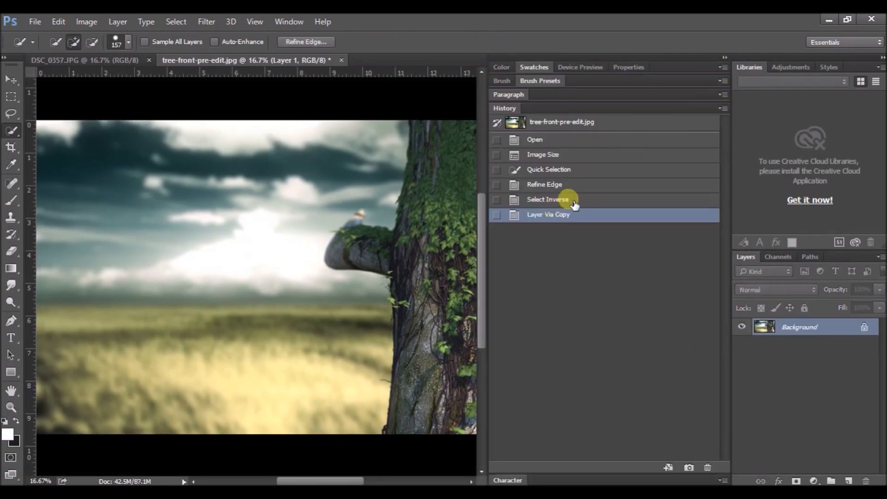
- Delete the history states from Refine Edge onward to return to the plain quick selection of the tree
click(562, 199)
right_click(562, 200)
click(595, 223)
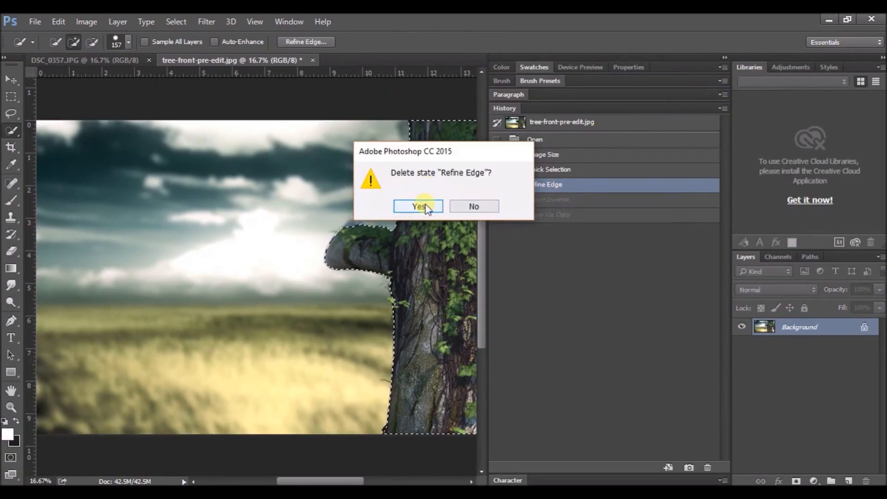
click(419, 204)
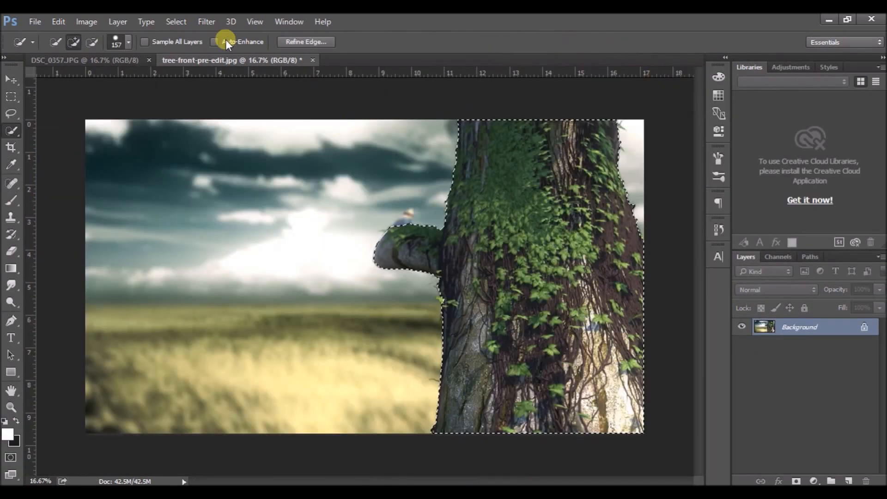
- Reopen Refine Edge and brush along the trunk's left edge and the branch with a 50 px refine radius brush
key(ctrl+alt+r)
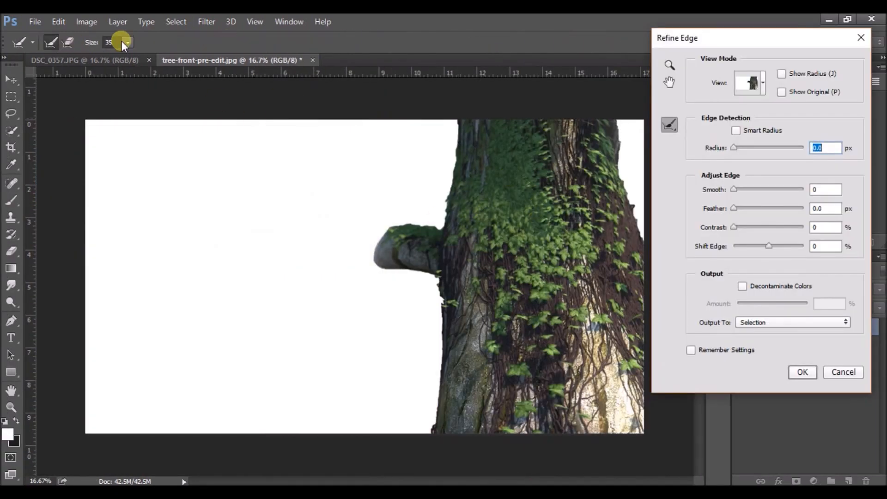
key(ctrl+plus)
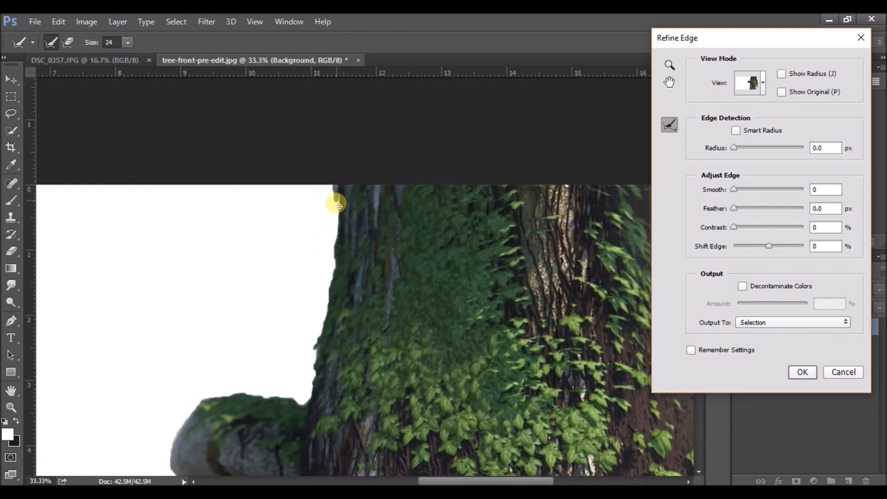
drag(329, 305, 300, 403)
click(127, 42)
drag(136, 61, 142, 60)
mouse_move(296, 402)
mouse_down()
mouse_move(222, 397)
mouse_move(174, 471)
mouse_up()
mouse_move(257, 447)
mouse_down()
mouse_move(277, 337)
mouse_move(276, 266)
mouse_up()
mouse_move(319, 325)
mouse_down()
mouse_move(334, 470)
mouse_move(253, 311)
mouse_move(209, 308)
mouse_up()
mouse_move(330, 367)
mouse_down()
mouse_move(354, 268)
mouse_move(347, 337)
mouse_move(366, 352)
mouse_move(373, 267)
mouse_move(347, 421)
mouse_up()
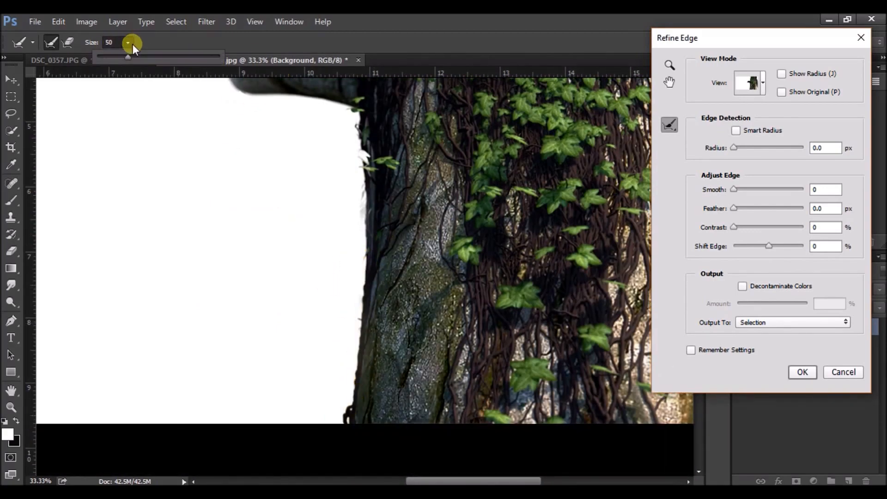
- Erase the refinement beside the leaves on the trunk's left edge, and set Smooth to 48 and Shift Edge to +31%
click(68, 42)
drag(369, 162, 402, 197)
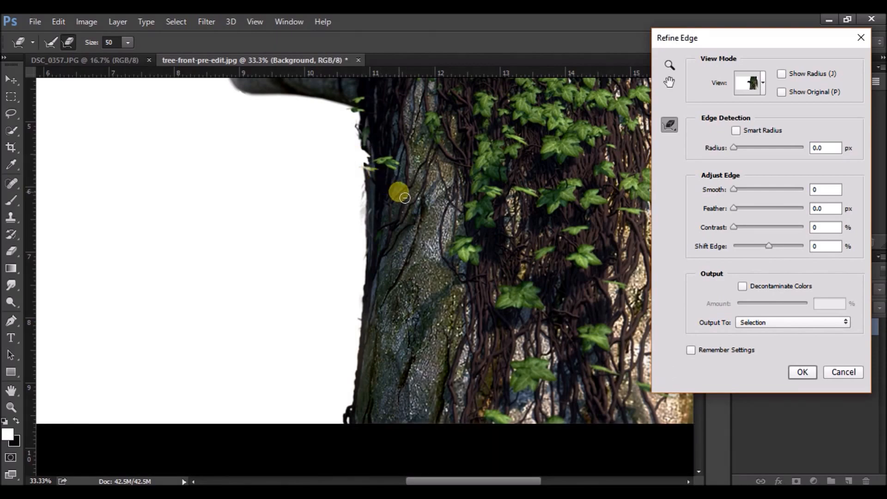
mouse_move(768, 245)
mouse_down()
mouse_move(708, 241)
mouse_move(815, 241)
mouse_move(777, 245)
mouse_up()
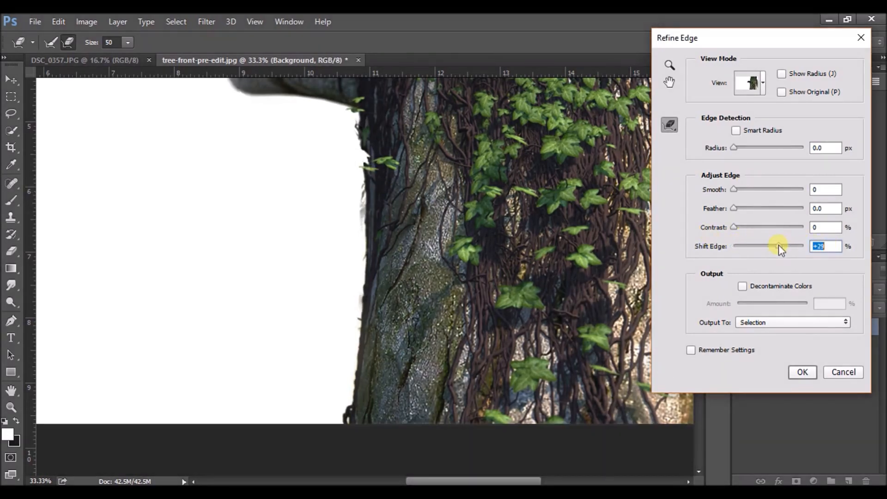
- Rework the trunk's right edge with the 50 px erase-refinements and refine radius brushes
drag(565, 313, 230, 410)
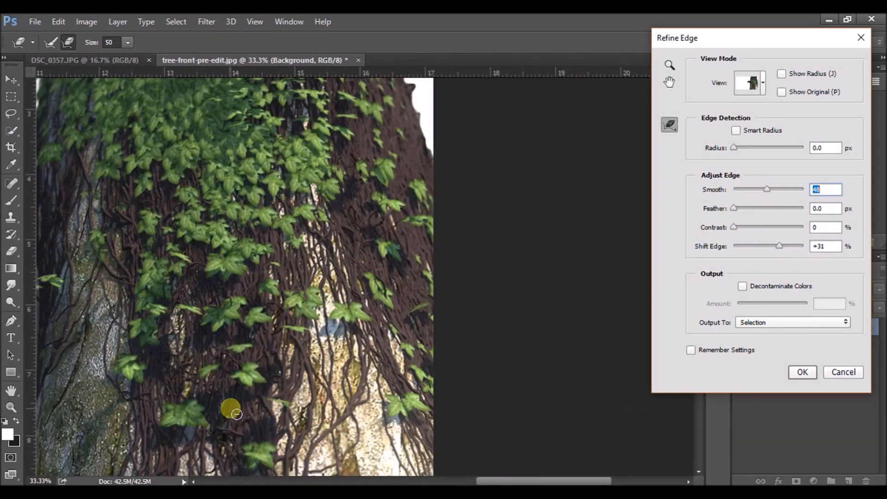
drag(321, 93, 337, 297)
scroll(359, 185, up, 3)
mouse_move(431, 82)
mouse_down()
mouse_move(420, 167)
mouse_move(432, 94)
mouse_move(406, 169)
mouse_up()
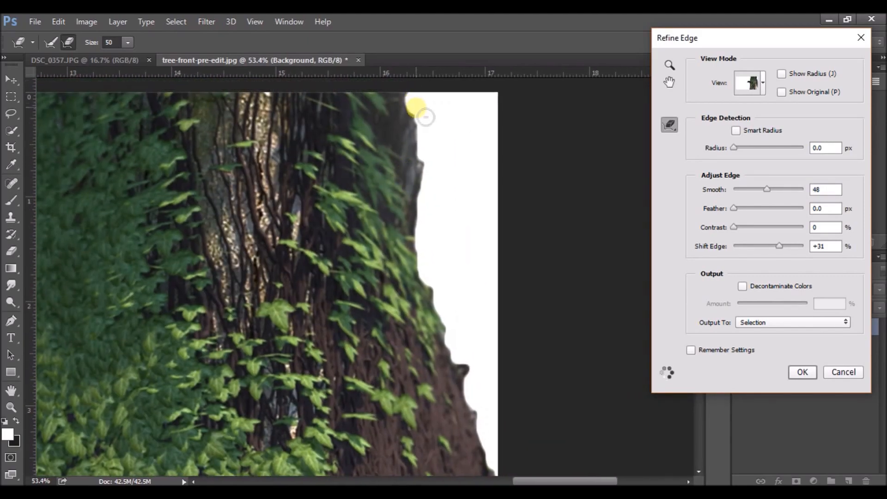
click(49, 44)
mouse_move(460, 132)
mouse_down()
mouse_move(423, 116)
mouse_move(430, 271)
mouse_move(485, 420)
mouse_move(531, 387)
mouse_up()
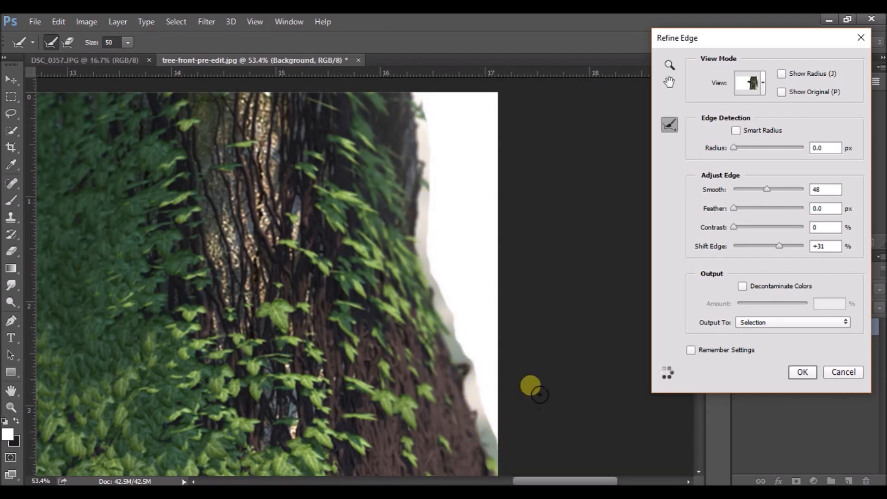
- Set Contrast to 53% and Shift Edge to +10%, and output the refined tree edge as a selection
drag(755, 233, 764, 234)
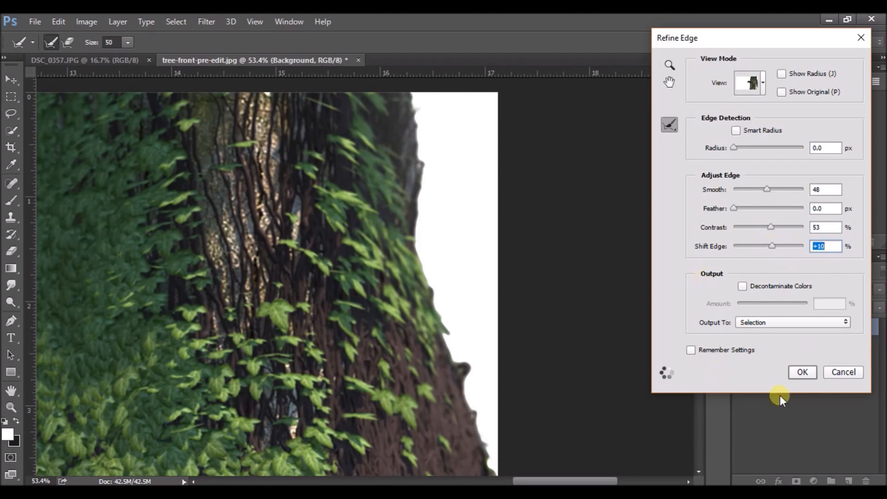
key(ctrl+minus)
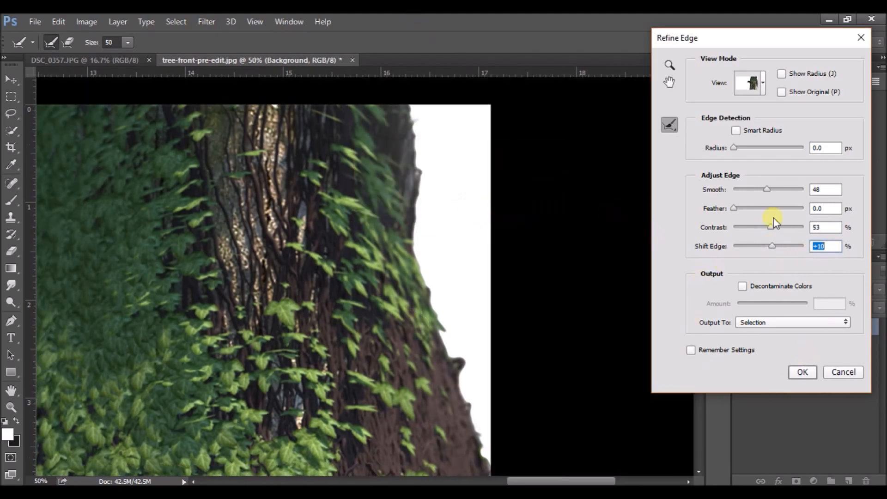
key(ctrl+minus)
key(ctrl+minus)
drag(319, 262, 499, 189)
drag(406, 284, 469, 156)
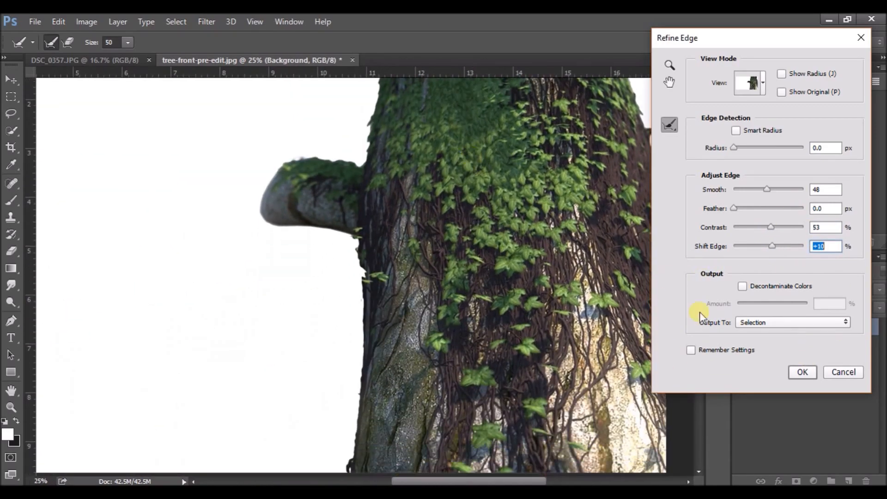
click(803, 372)
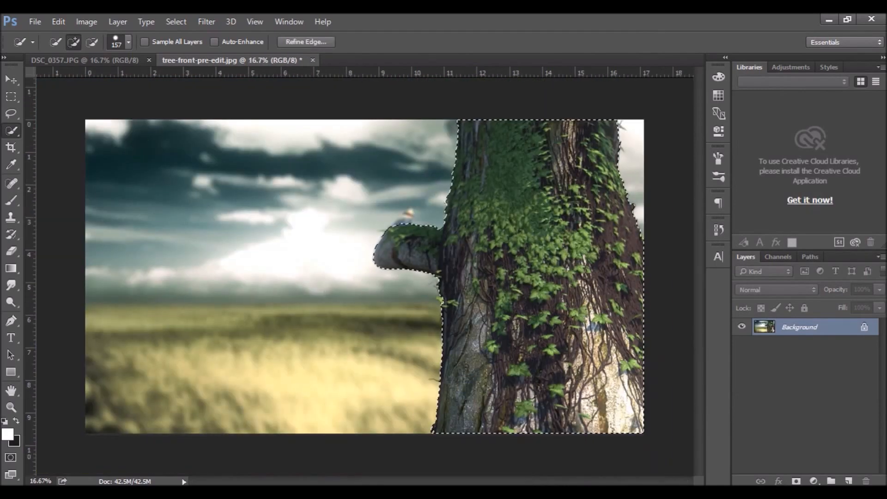
- Invert the tree selection and start a Field Blur on the sky and field
click(288, 22)
click(289, 22)
click(205, 22)
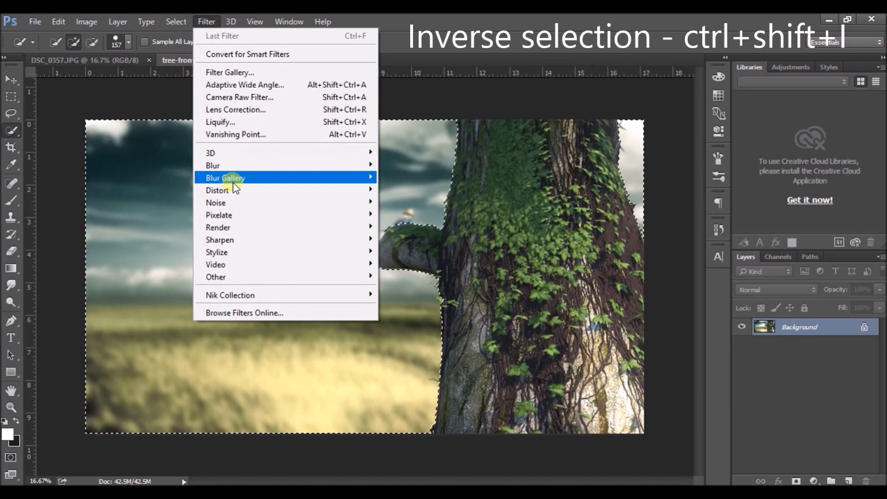
mouse_move(236, 180)
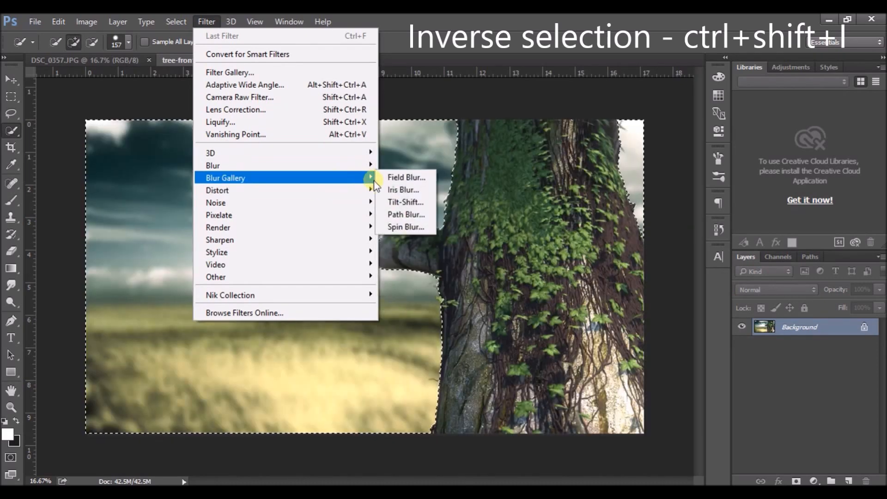
click(401, 178)
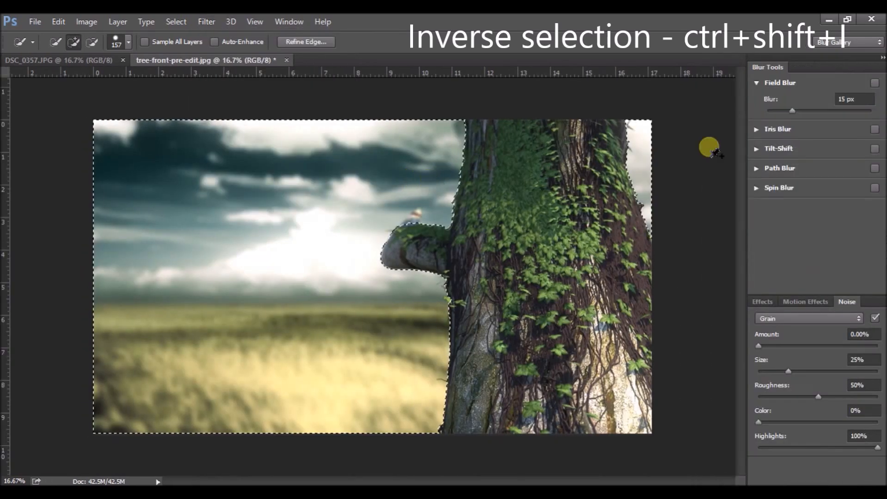
- Set the Field Blur to 61 px, apply it to the sky and field, and deselect
drag(798, 110, 809, 111)
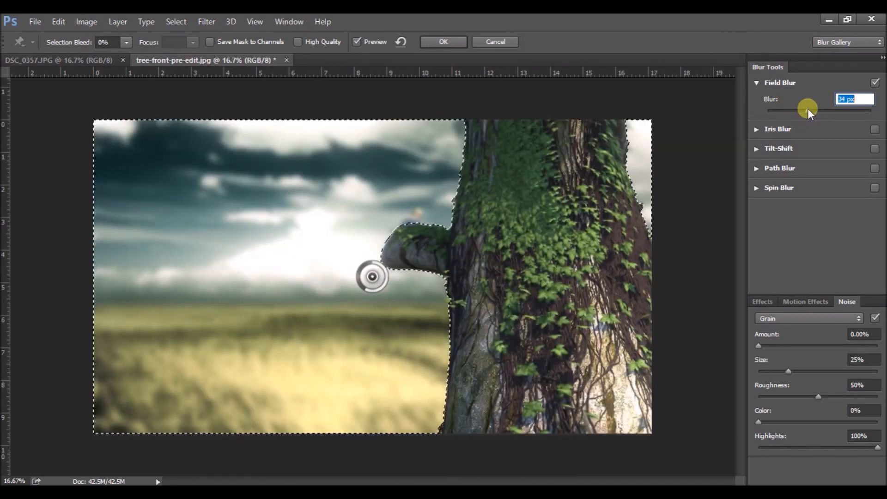
drag(808, 109, 812, 109)
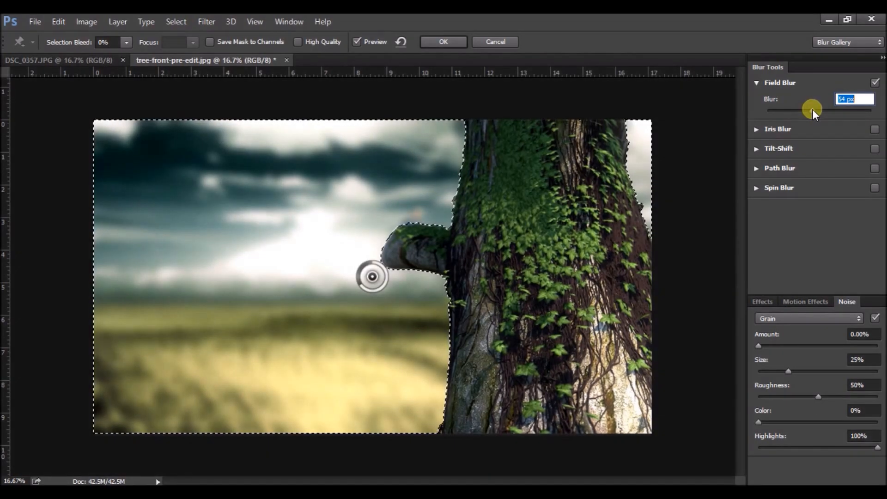
drag(812, 109, 816, 109)
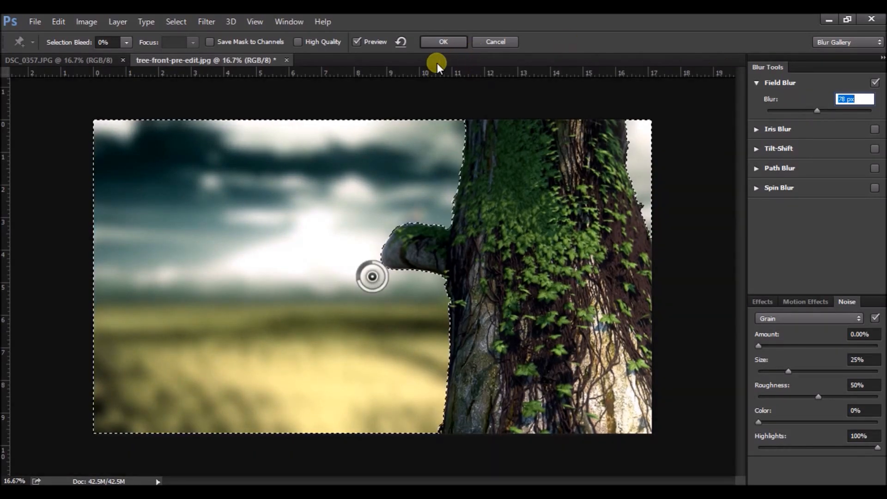
drag(822, 117, 813, 107)
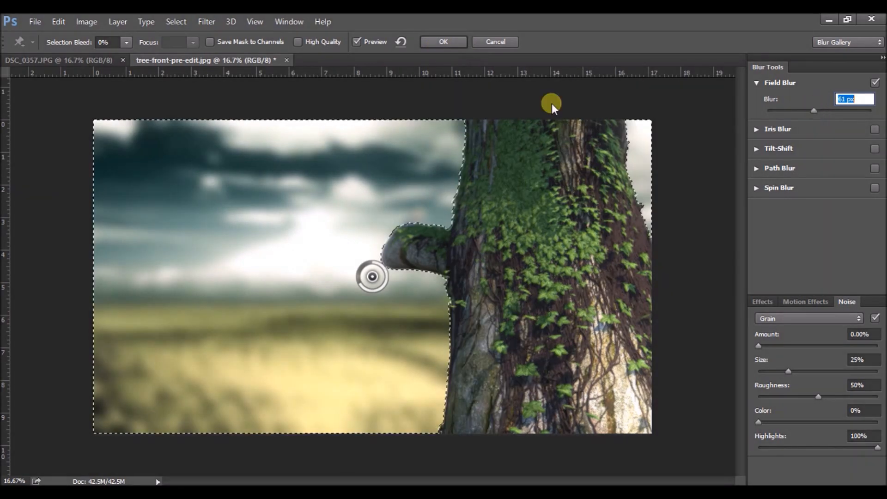
click(433, 43)
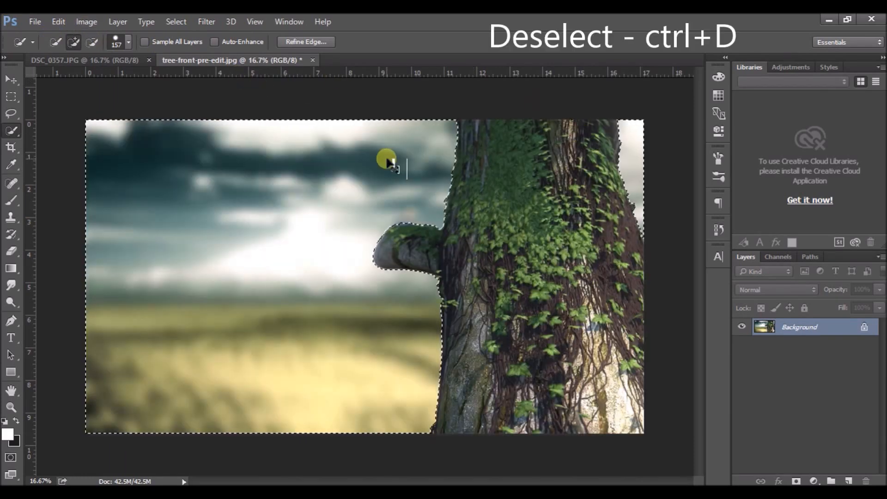
key(ctrl+d)
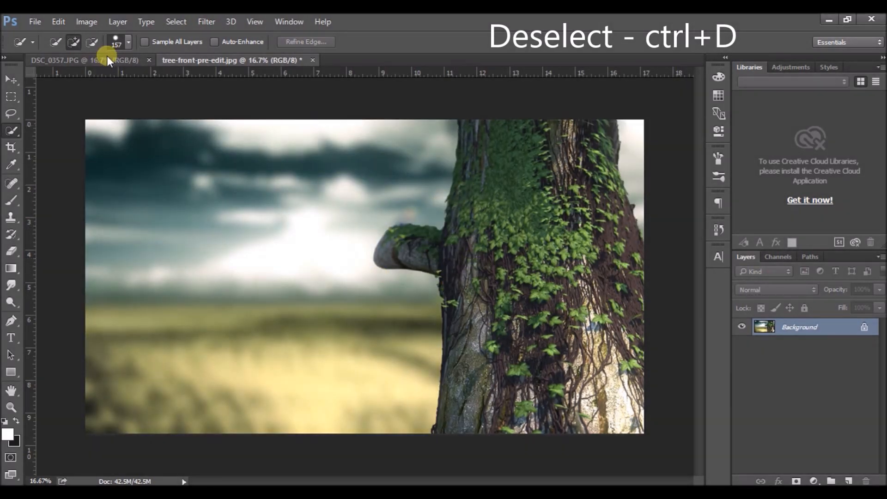
- Switch to the DSC_0357 photo and select the man with the Quick Selection tool at a 108 px brush size
click(107, 60)
scroll(358, 282, up, 2)
mouse_move(357, 283)
mouse_down()
mouse_move(398, 383)
mouse_move(315, 273)
mouse_up()
click(127, 42)
drag(129, 81, 123, 81)
click(308, 137)
mouse_move(310, 145)
mouse_down()
mouse_move(297, 197)
mouse_move(174, 297)
mouse_move(316, 341)
mouse_move(331, 327)
mouse_move(374, 202)
mouse_up()
mouse_move(180, 309)
mouse_down()
mouse_move(288, 363)
mouse_move(307, 406)
mouse_up()
drag(280, 319, 233, 224)
drag(356, 270, 333, 277)
- Subtract the background gap between the torso and the arm on the image's right side with a 23 px brush
key(ctrl+plus)
key(ctrl+plus)
click(92, 42)
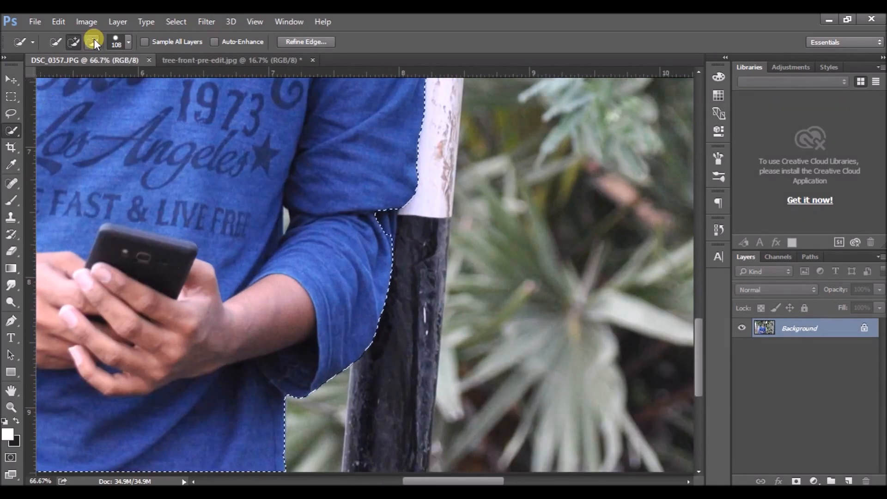
click(128, 42)
click(71, 81)
click(269, 199)
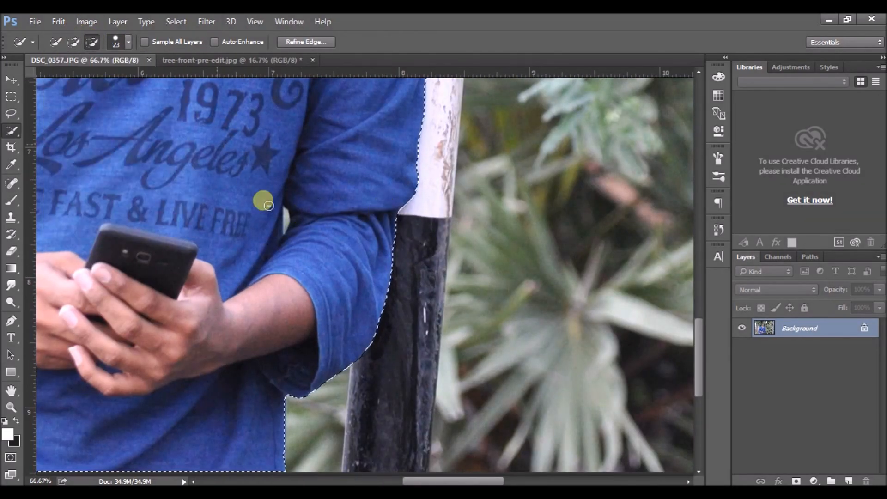
- Subtract the gap between the torso and the arm on the image's left side, and trim its edge with a 10 px brush
drag(225, 225, 532, 261)
mouse_move(180, 184)
mouse_down()
mouse_move(188, 208)
mouse_move(190, 188)
mouse_up()
key(ctrl+plus)
key(ctrl+plus)
drag(155, 231, 487, 352)
click(129, 42)
click(62, 78)
drag(63, 78, 62, 79)
click(275, 242)
alt+click(276, 243)
alt+click(198, 176)
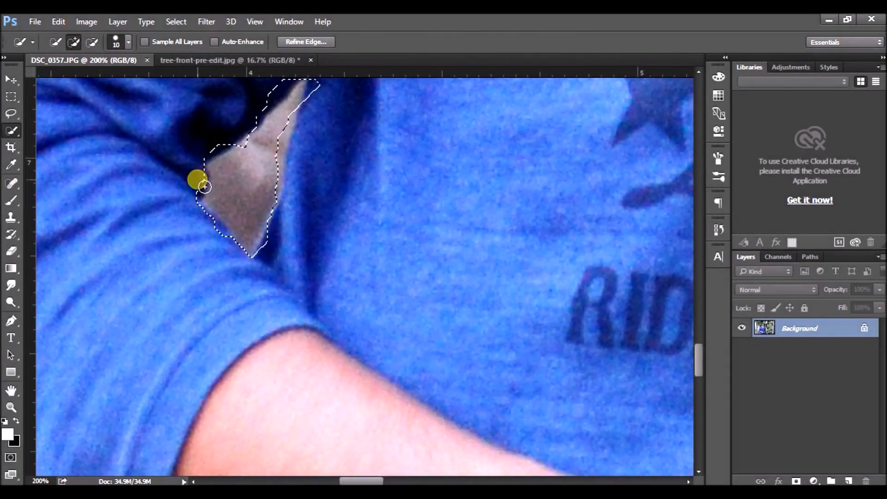
- Adjust the upper and side edges of the left arm gap using a 14 px brush, subtracting background and adding back the shirt
scroll(372, 152, up, 4)
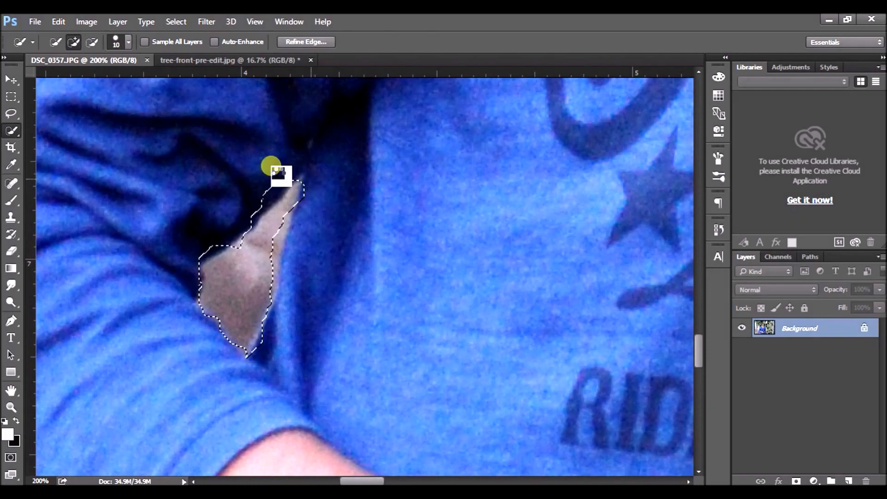
click(129, 42)
click(65, 79)
alt+click(236, 239)
alt+click(279, 224)
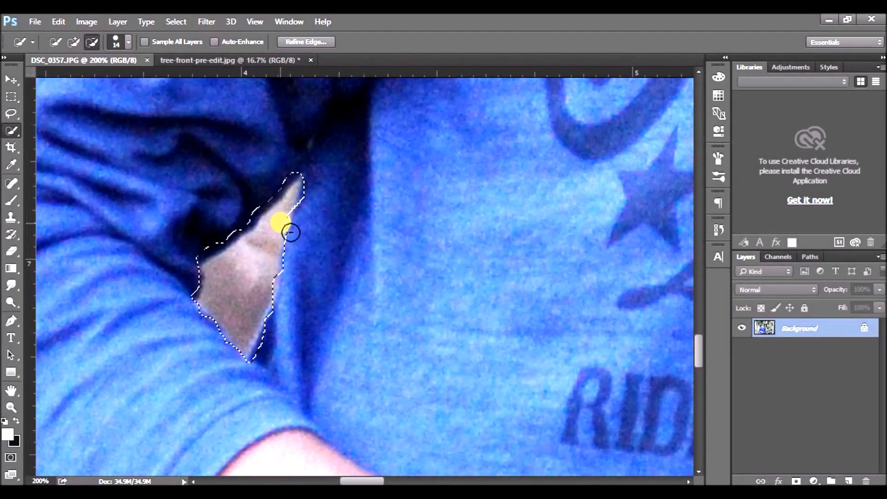
drag(353, 220, 278, 258)
alt+click(198, 304)
click(196, 346)
click(71, 41)
click(188, 378)
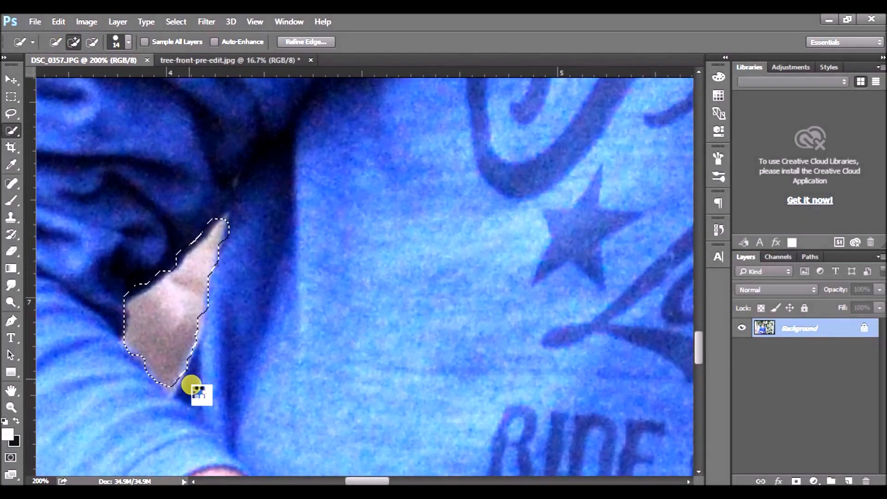
- Subtract the lower tip of the left arm gap with a 10 px brush and add the sleeve edge back to the selection
click(91, 42)
click(169, 384)
click(129, 42)
click(62, 79)
click(173, 389)
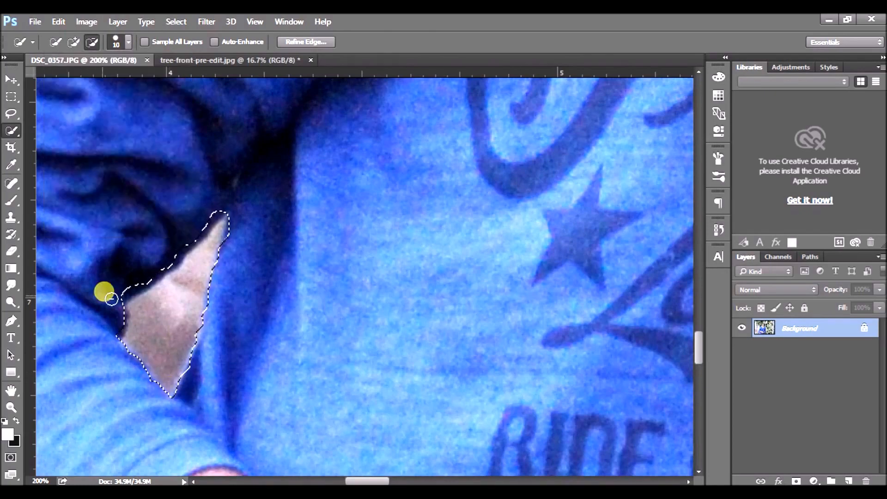
click(71, 41)
click(114, 334)
mouse_move(120, 352)
mouse_down()
mouse_move(118, 329)
mouse_move(145, 289)
mouse_move(219, 223)
mouse_move(127, 301)
mouse_up()
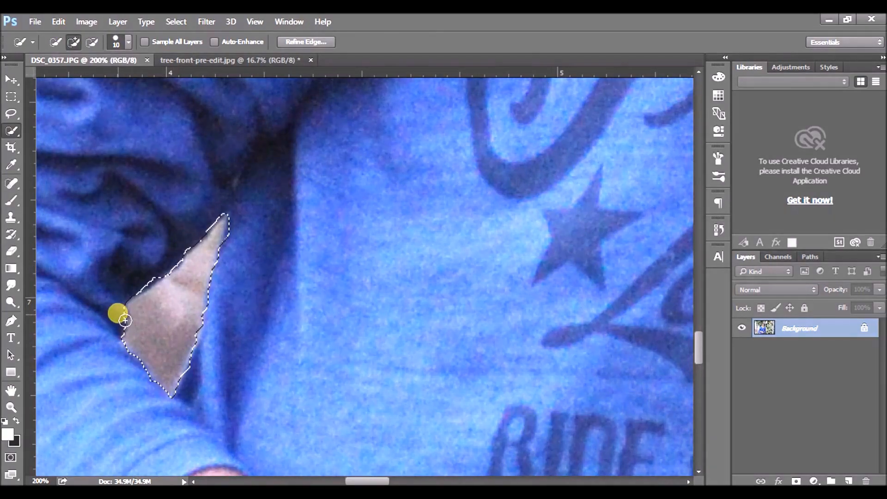
- Add the shirt edges around the small arm gap on the image's right side back to the selection, using 10 px and 5 px brushes
scroll(268, 273, down, 2)
scroll(272, 271, down, 1)
mouse_move(272, 271)
mouse_down()
mouse_move(154, 223)
mouse_move(47, 208)
mouse_up()
scroll(360, 254, up, 2)
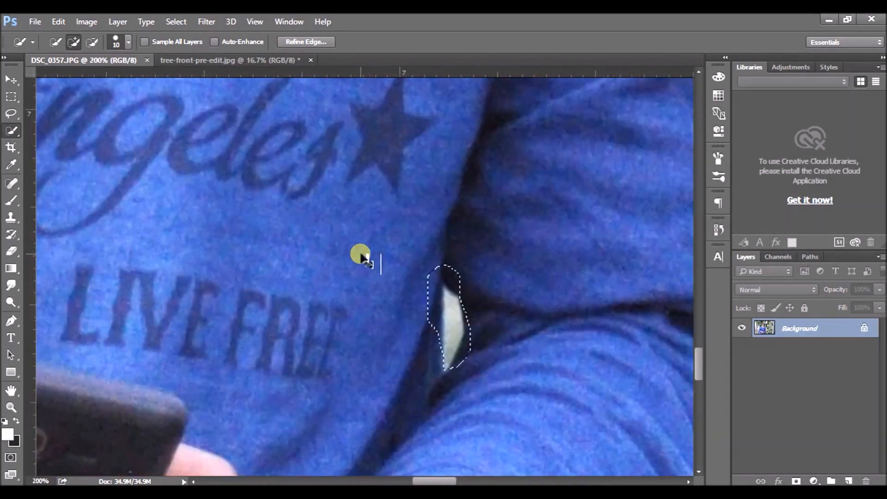
scroll(360, 253, up, 1)
drag(360, 254, 294, 190)
mouse_move(368, 194)
mouse_down()
mouse_move(368, 236)
mouse_move(389, 184)
mouse_move(380, 200)
mouse_move(389, 222)
mouse_move(390, 333)
mouse_up()
click(73, 42)
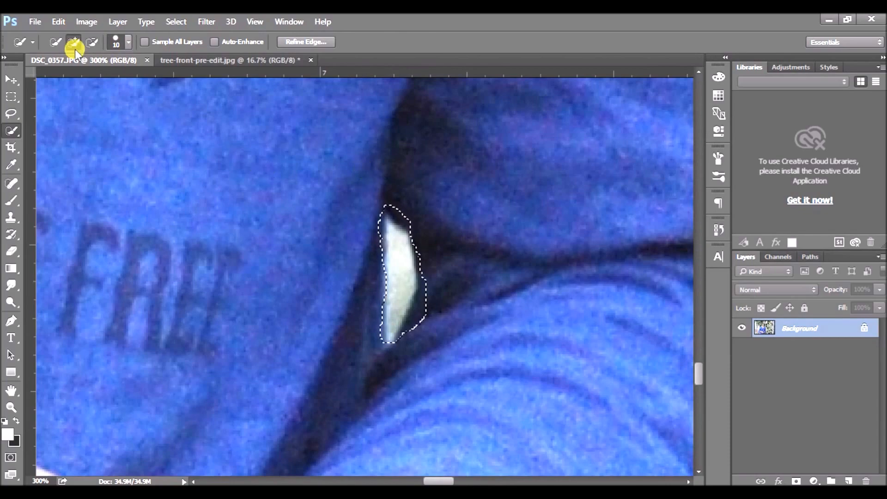
click(128, 42)
key(ctrl+plus)
key(ctrl+plus)
mouse_move(456, 317)
mouse_down()
mouse_move(455, 386)
mouse_move(434, 381)
mouse_up()
- Add the sunglasses' temple arm, hinge and lower lens rim on the image's right side to the selection with a 5 px brush
key(ctrl+minus)
key(ctrl+minus)
key(ctrl+minus)
key(ctrl+minus)
key(ctrl+minus)
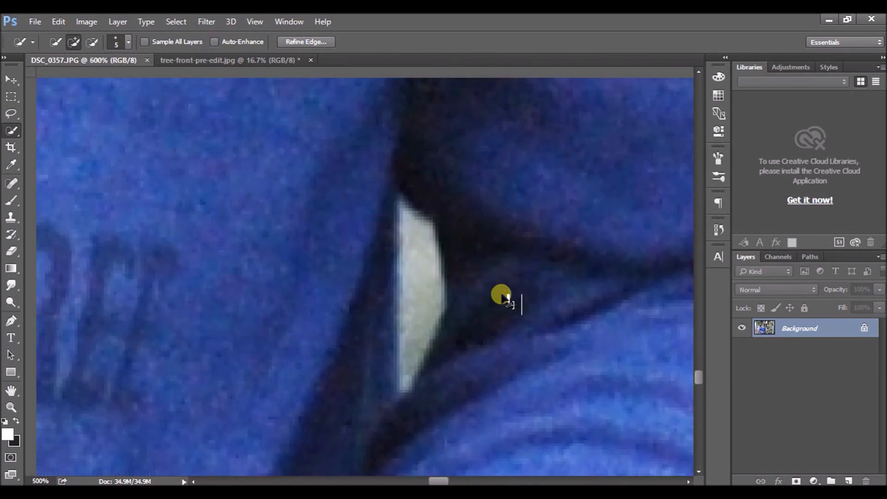
drag(411, 261, 392, 393)
key(ctrl+plus)
key(ctrl+plus)
key(ctrl+plus)
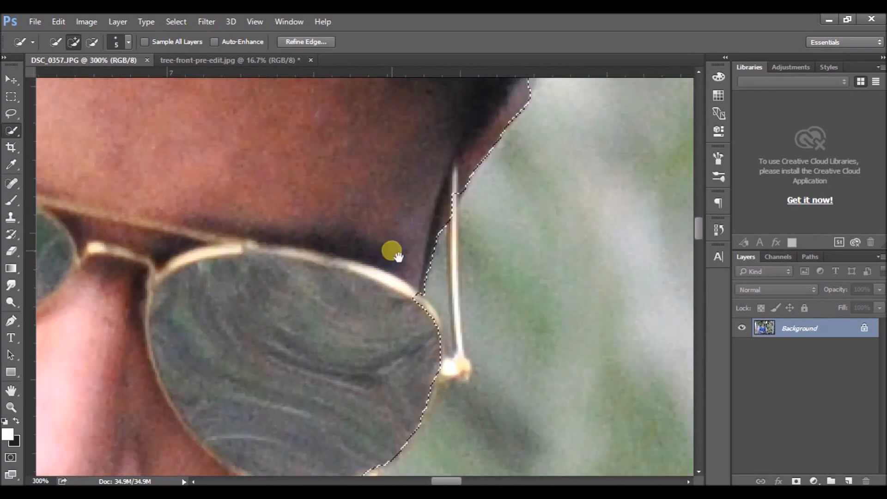
drag(408, 272, 382, 383)
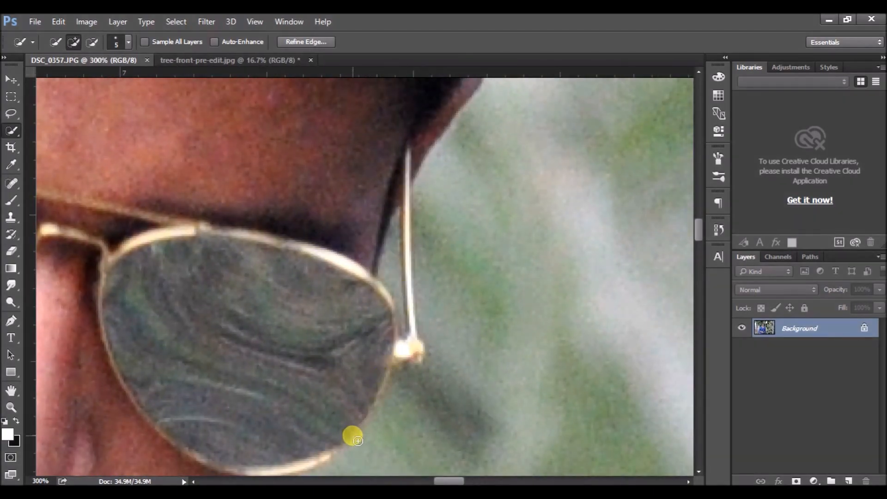
drag(333, 455, 313, 472)
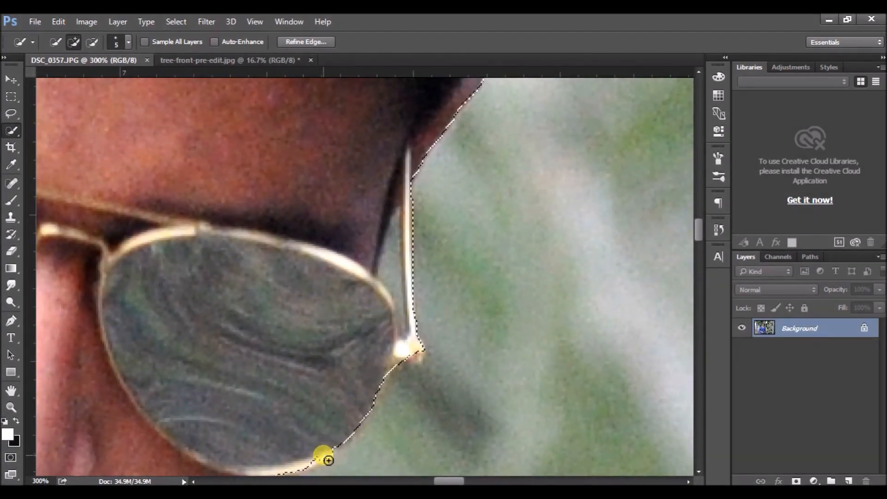
- Touch up the selection along the right lens rim and hinge with a 2 px brush, undoing a stray stroke
key(ctrl+minus)
key(ctrl+minus)
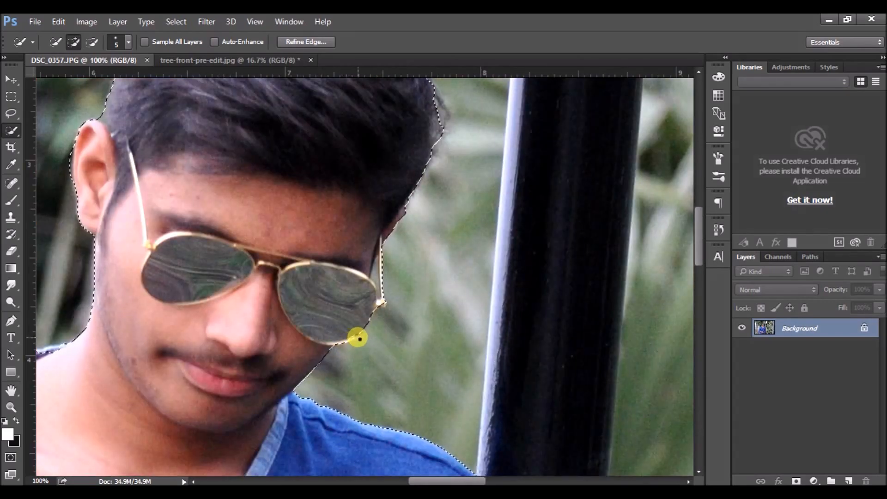
key(ctrl+plus)
click(128, 42)
text(2)
key(Return)
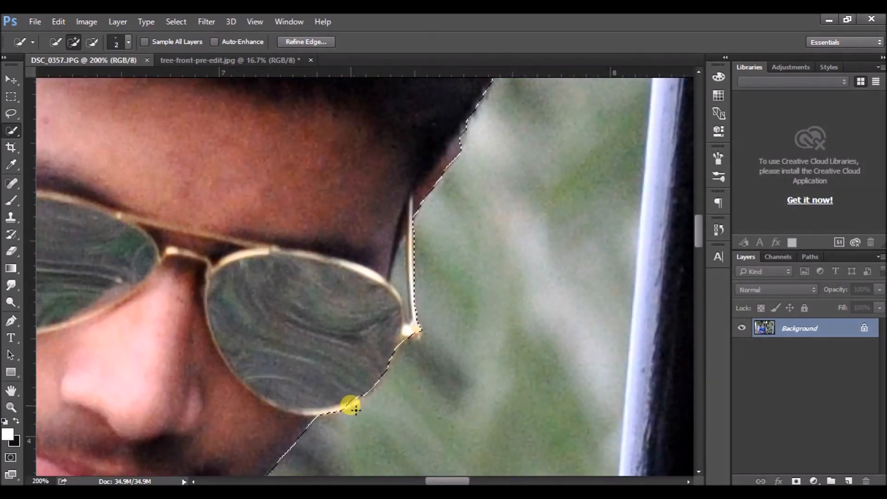
key(ctrl+alt+z)
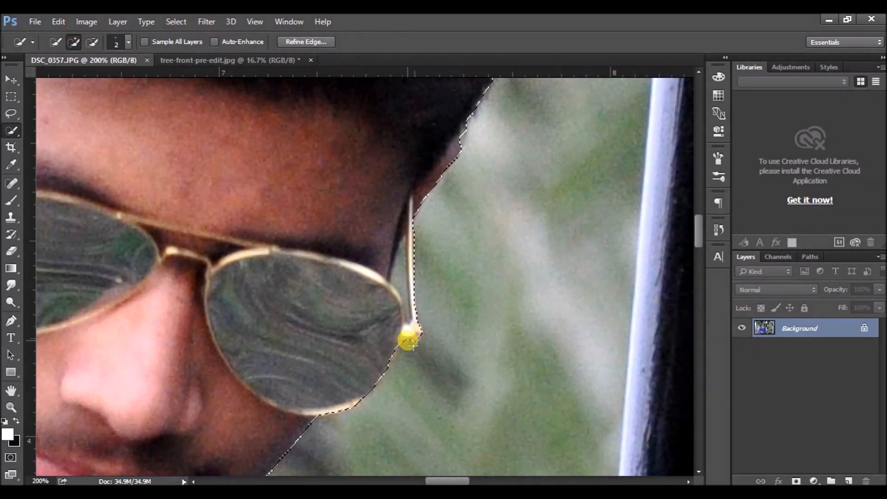
key(ctrl+minus)
key(ctrl+plus)
key(ctrl+plus)
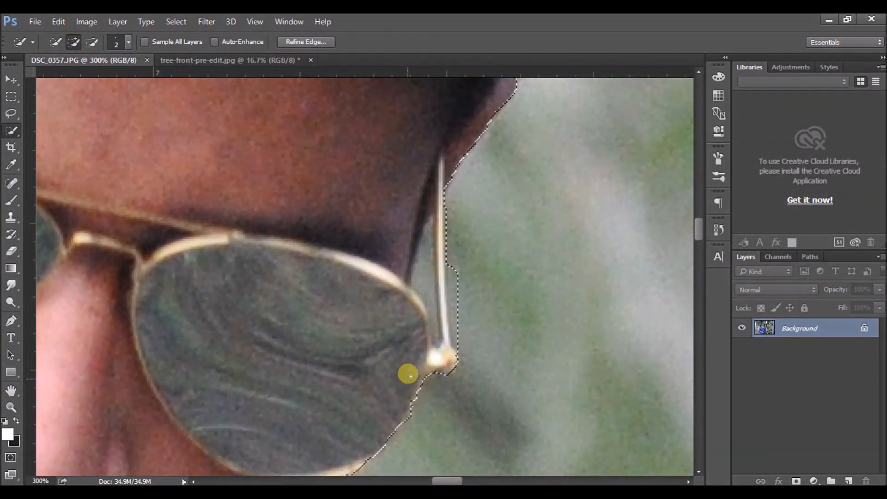
- Enlarge the Quick Selection brush to 6 px
key(ctrl+minus)
key(ctrl+minus)
key(ctrl+minus)
key(ctrl+minus)
key(bracketright)
key(bracketright)
key(bracketright)
key(bracketright)
click(128, 42)
click(392, 164)
- Open Refine Edge for the selection and brush along the hair outline with a 26 px refine radius brush
key(ctrl+minus)
key(ctrl+minus)
click(328, 40)
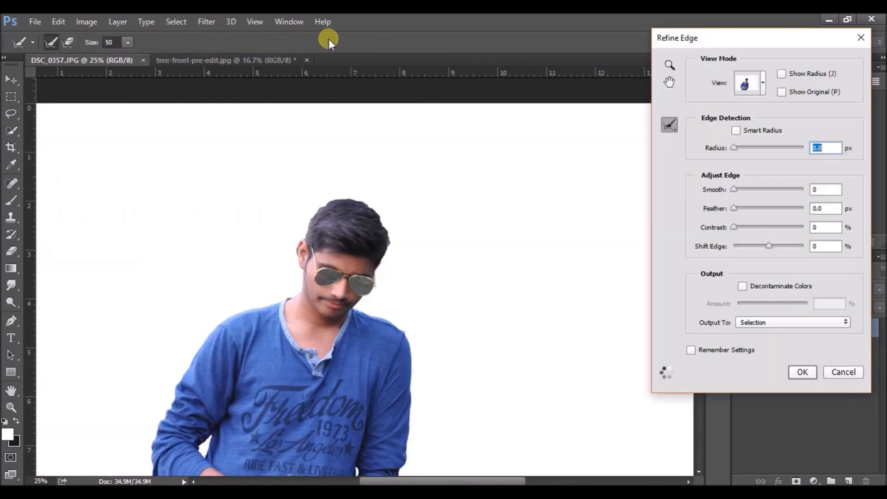
key(ctrl+plus)
key(ctrl+plus)
key(ctrl+plus)
mouse_move(434, 181)
mouse_down()
mouse_move(406, 112)
mouse_move(435, 149)
mouse_up()
key(alt)
drag(401, 109, 373, 79)
key(space)
mouse_move(371, 135)
mouse_down()
mouse_move(453, 224)
mouse_move(456, 271)
mouse_up()
mouse_move(379, 211)
mouse_down()
mouse_move(335, 249)
mouse_move(292, 325)
mouse_up()
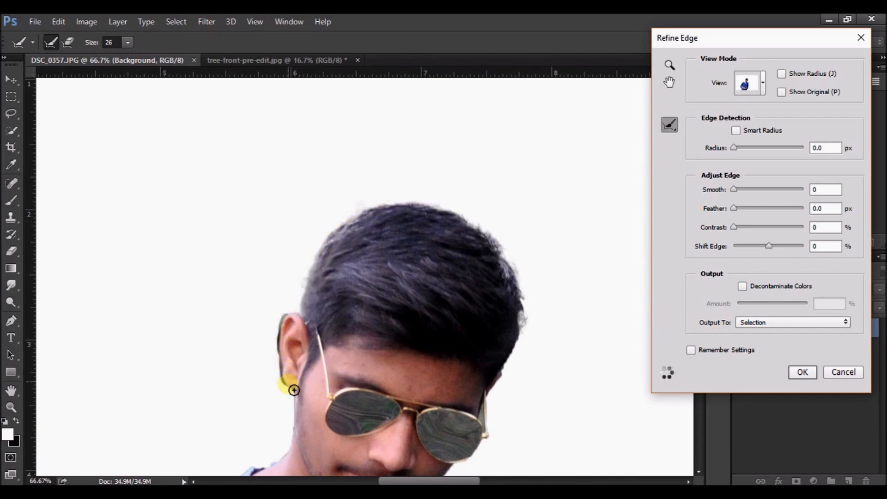
- Refine the cheek edge below the ear, and erase excess refinement along the cheek and ear with a 26 px brush
drag(301, 401, 296, 445)
key(space)
drag(354, 309, 373, 219)
mouse_move(310, 364)
mouse_down()
mouse_move(316, 337)
mouse_move(312, 372)
mouse_up()
key(shift+e)
key(ctrl+plus)
key(ctrl+plus)
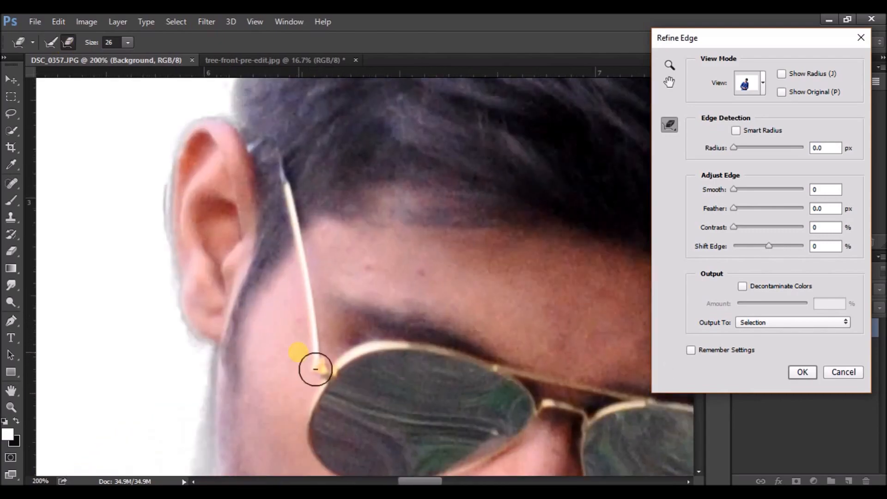
key(space)
drag(270, 402, 348, 273)
mouse_move(279, 277)
mouse_down()
mouse_move(275, 376)
mouse_move(249, 449)
mouse_move(281, 430)
mouse_move(293, 356)
mouse_move(279, 254)
mouse_up()
drag(260, 143, 250, 90)
- Refine the cheek edge below the ear again with an 8 px refine radius brush
click(50, 42)
drag(127, 43, 118, 51)
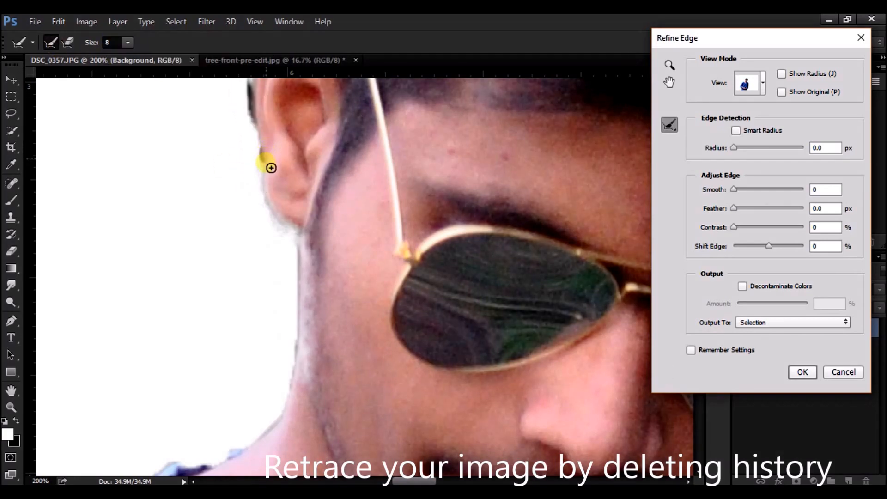
mouse_move(309, 244)
mouse_down()
mouse_move(314, 380)
mouse_move(309, 255)
mouse_move(268, 150)
mouse_move(298, 165)
mouse_move(311, 379)
mouse_move(307, 301)
mouse_move(309, 341)
mouse_move(280, 436)
mouse_move(232, 466)
mouse_move(312, 310)
mouse_up()
- Set the edge adjustments to Smooth 21, Contrast 39% and Shift Edge +12%
key(ctrl+0)
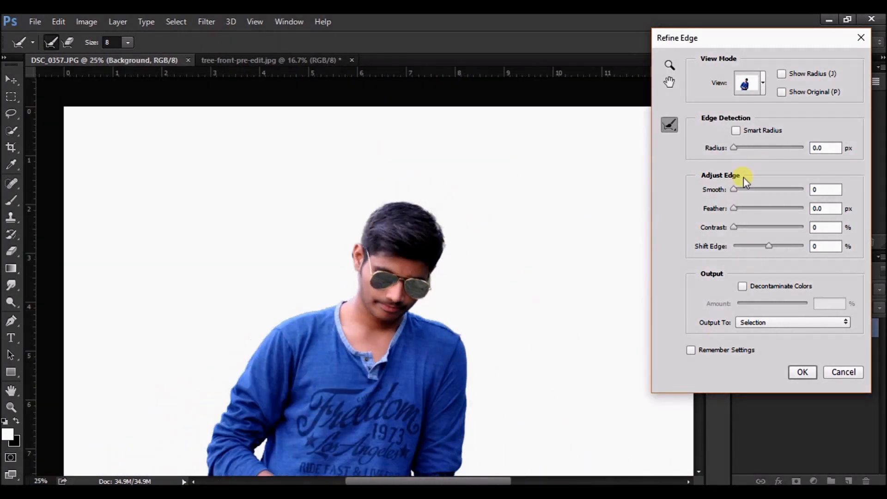
click(772, 244)
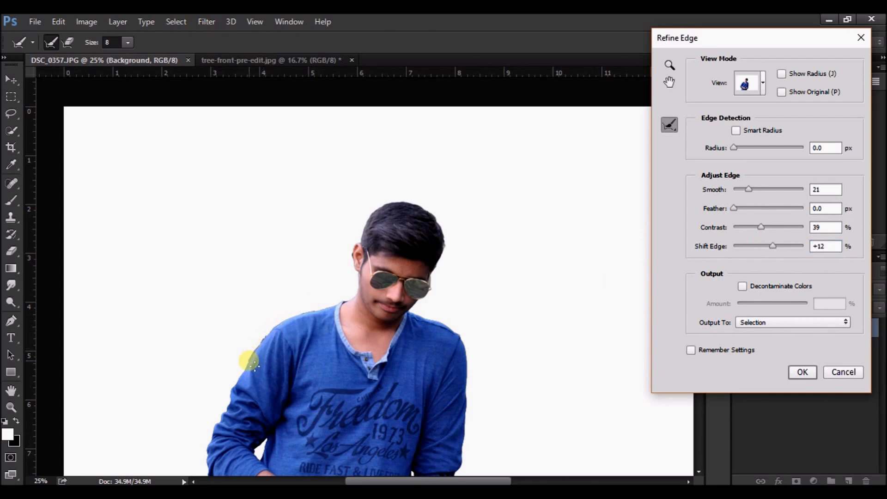
- Refine the outline of the sleeve, elbow and waist on the image's left side with a 34 px refine radius brush
key(ctrl+plus)
key(ctrl+plus)
drag(198, 305, 321, 169)
drag(127, 42, 138, 45)
drag(269, 296, 188, 462)
drag(255, 420, 332, 217)
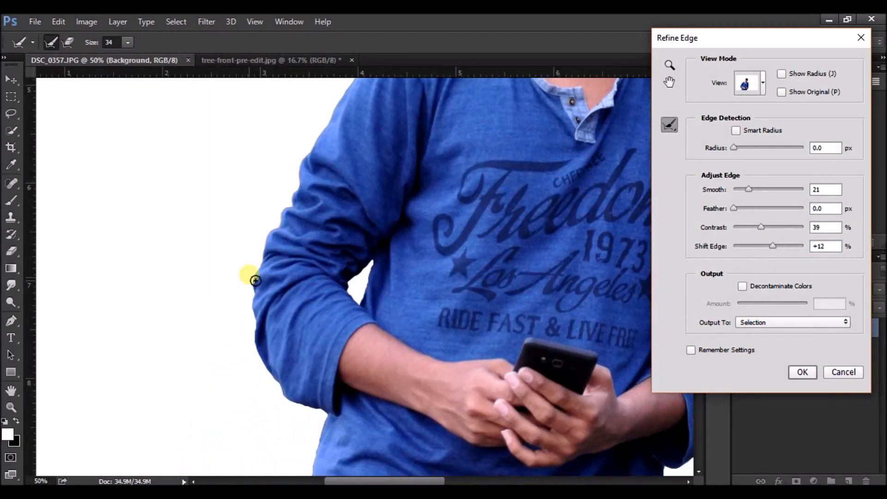
drag(327, 418, 361, 265)
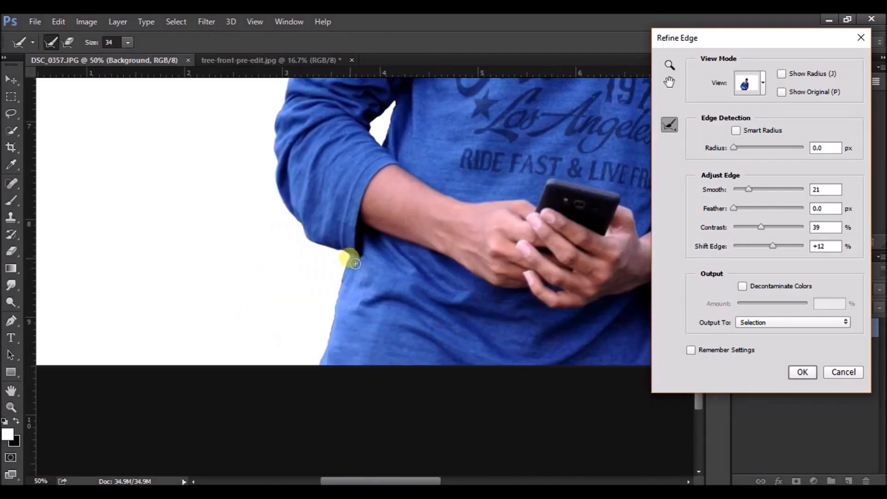
drag(343, 321, 344, 253)
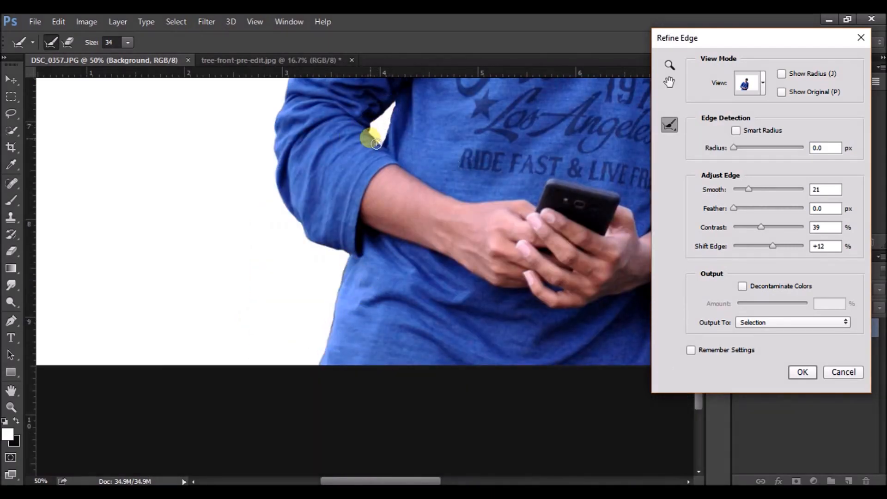
- Refine the waist and sleeve outline on the image's right side with the 34 px brush
drag(387, 240, 164, 245)
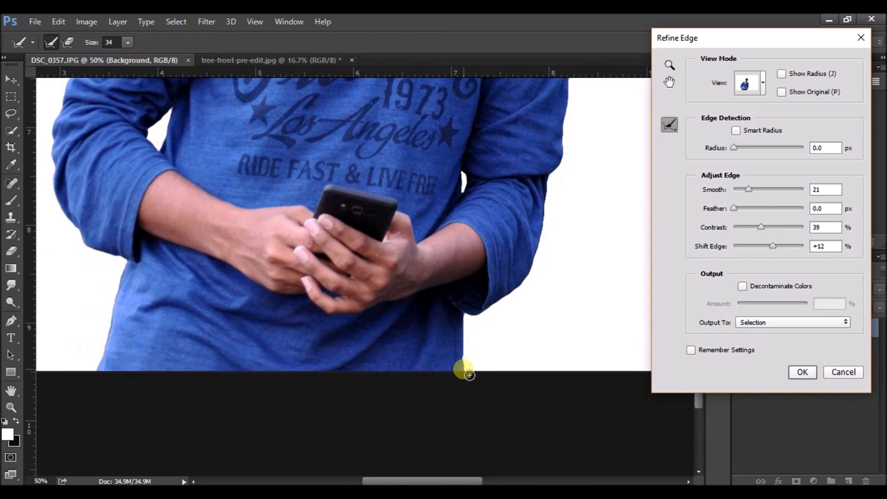
drag(480, 321, 531, 277)
mouse_move(540, 226)
mouse_down()
mouse_move(563, 118)
mouse_move(472, 359)
mouse_move(495, 303)
mouse_move(501, 199)
mouse_move(487, 114)
mouse_up()
mouse_move(447, 327)
mouse_down()
mouse_move(426, 262)
mouse_move(471, 304)
mouse_up()
- Refine the shoulder edge and the sunglasses' hinge on the image's right side with the 34 px brush
drag(506, 252, 481, 497)
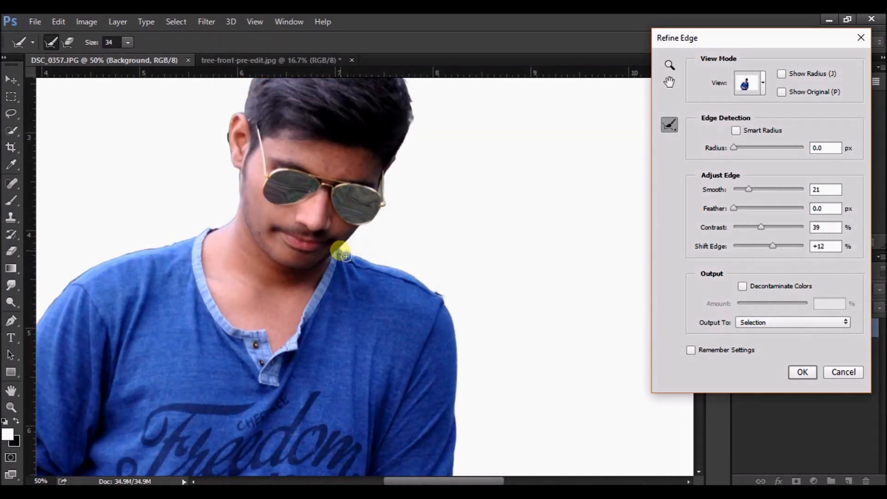
drag(428, 288, 431, 291)
drag(383, 199, 388, 204)
- Erase excess refinement along the hair edge on the image's right side and apply the refined selection
mouse_move(399, 140)
mouse_down()
mouse_move(414, 123)
mouse_move(431, 226)
mouse_up()
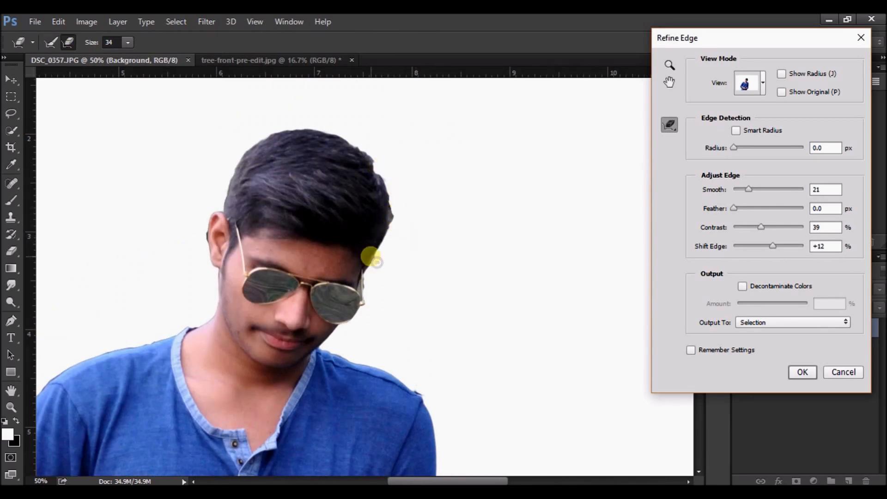
drag(376, 262, 396, 222)
drag(381, 172, 362, 178)
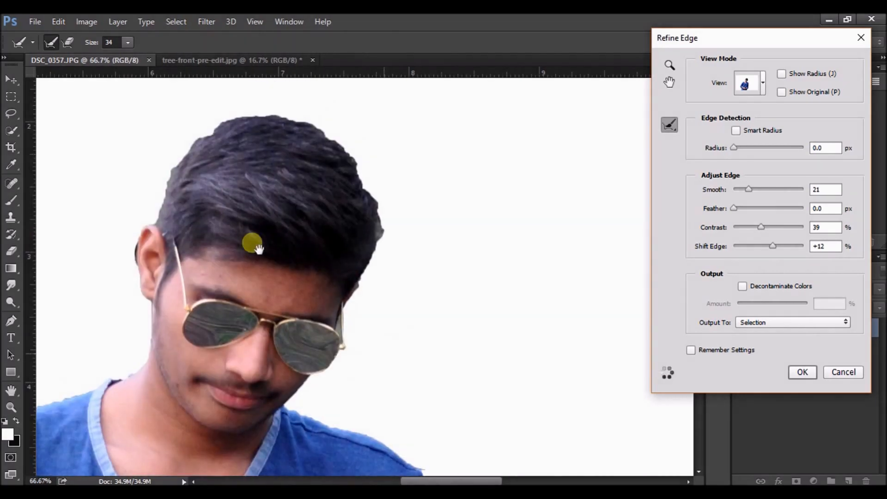
key(Return)
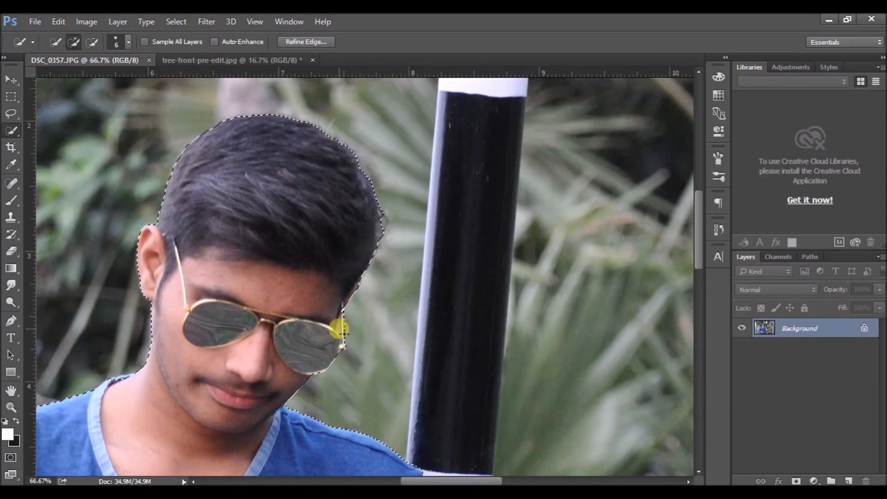
- Subtract the background gap between the face and the sunglasses' right temple arm with a 6 px brush
click(92, 42)
key(ctrl+plus)
key(ctrl+plus)
drag(292, 410, 294, 461)
drag(284, 375, 369, 242)
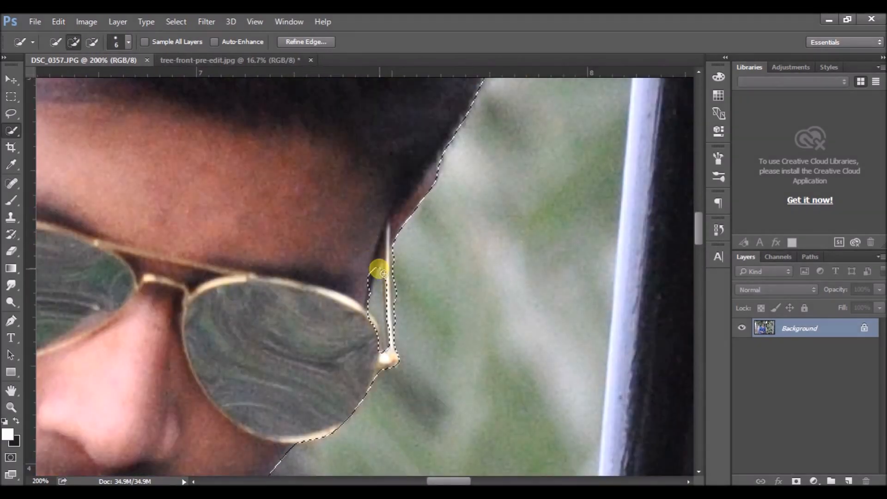
click(375, 301)
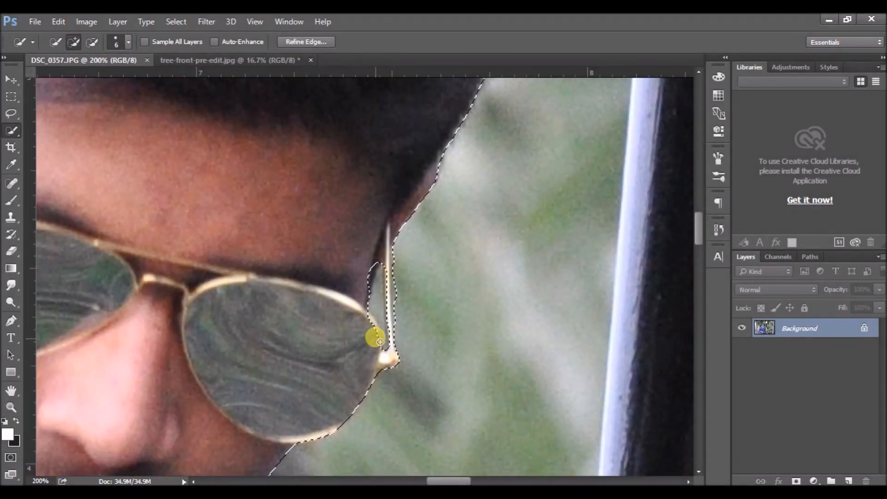
- Add the inner edge of the sunglasses' right temple arm back to the selection with a 4 px brush
key(ctrl+plus)
key(ctrl+plus)
key(alt)
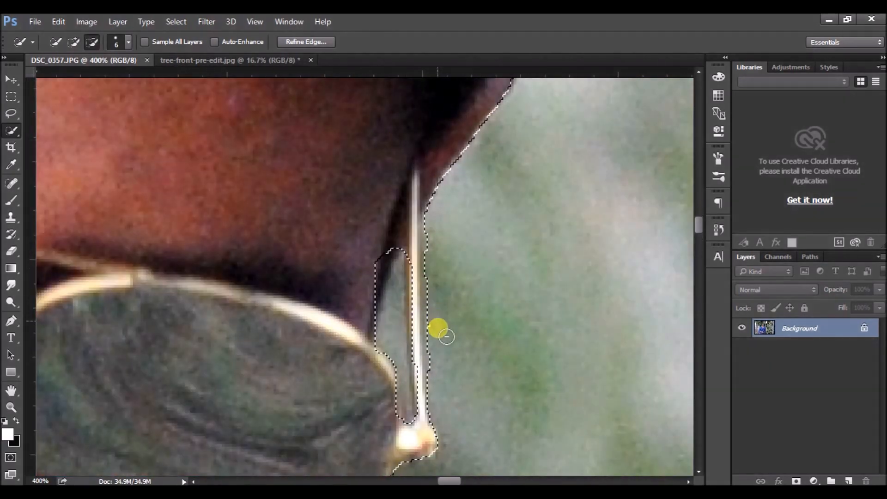
click(116, 44)
drag(60, 79, 58, 79)
drag(412, 281, 409, 350)
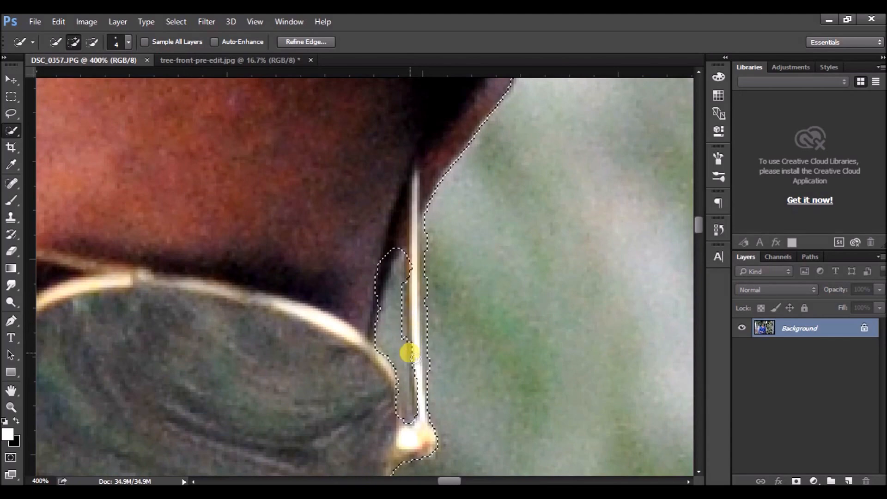
- Tighten the temple gap's outline along the frame and face with progressively smaller brushes, down to 1 px
click(116, 44)
drag(57, 80, 56, 83)
drag(406, 328, 404, 317)
click(123, 46)
drag(56, 82, 52, 83)
click(73, 41)
mouse_move(416, 350)
mouse_down()
mouse_move(406, 429)
mouse_move(423, 418)
mouse_move(416, 357)
mouse_move(414, 377)
mouse_up()
mouse_move(412, 413)
mouse_down()
mouse_move(408, 260)
mouse_move(390, 251)
mouse_move(377, 288)
mouse_move(393, 253)
mouse_move(398, 413)
mouse_move(397, 380)
mouse_move(415, 420)
mouse_move(394, 303)
mouse_up()
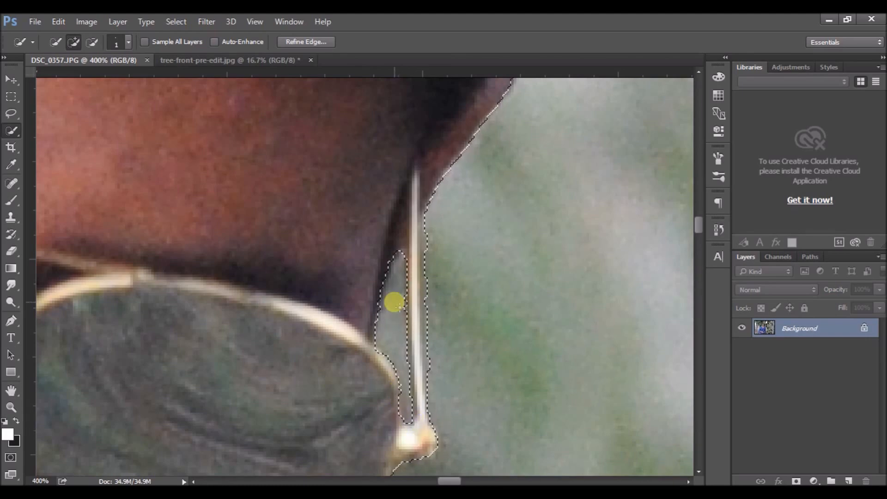
- Refine the selection edge with Smooth 47, Contrast 54% and Shift Edge -44%, erasing excess refinement at the right hair edge
scroll(394, 303, down, 4)
key(ctrl+alt+r)
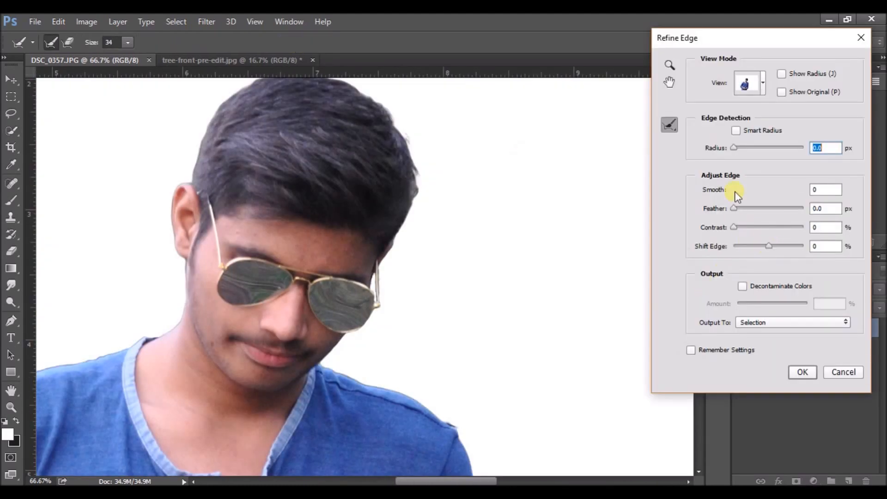
drag(768, 245, 750, 247)
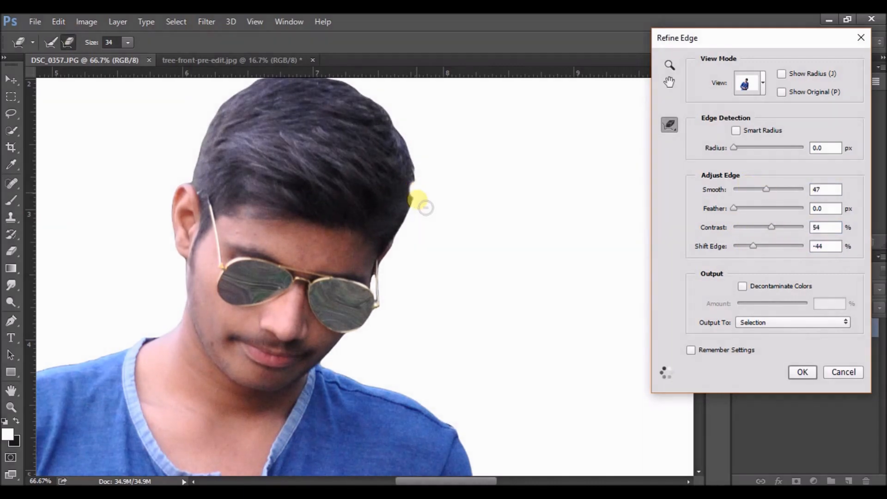
drag(402, 182, 419, 190)
click(801, 371)
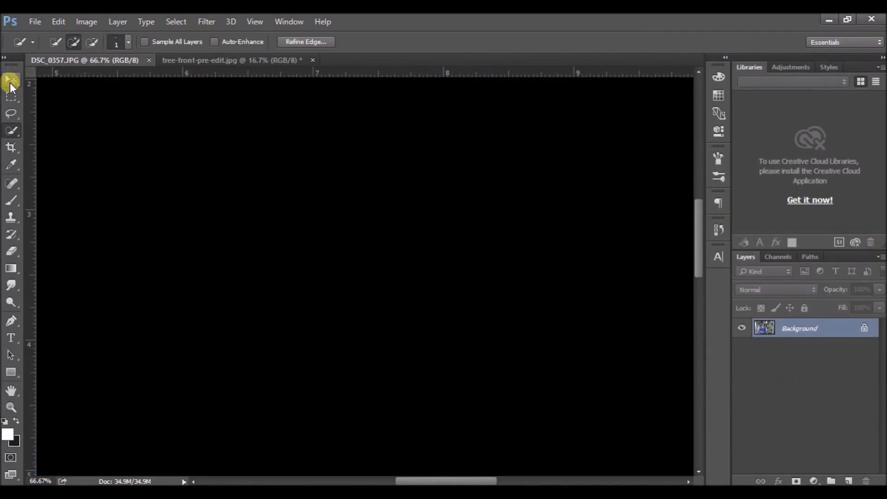
- Switch to the Move tool and check the DSC_0357 photo's pixel dimensions and resolution
click(10, 83)
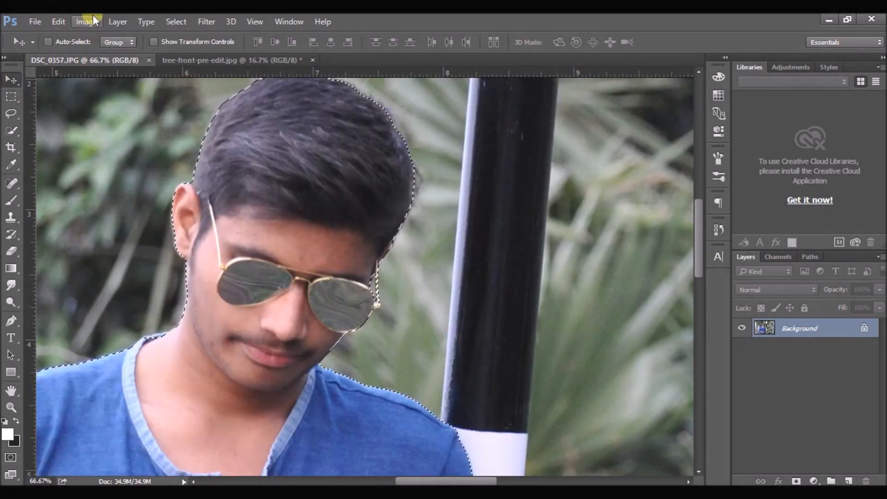
click(90, 22)
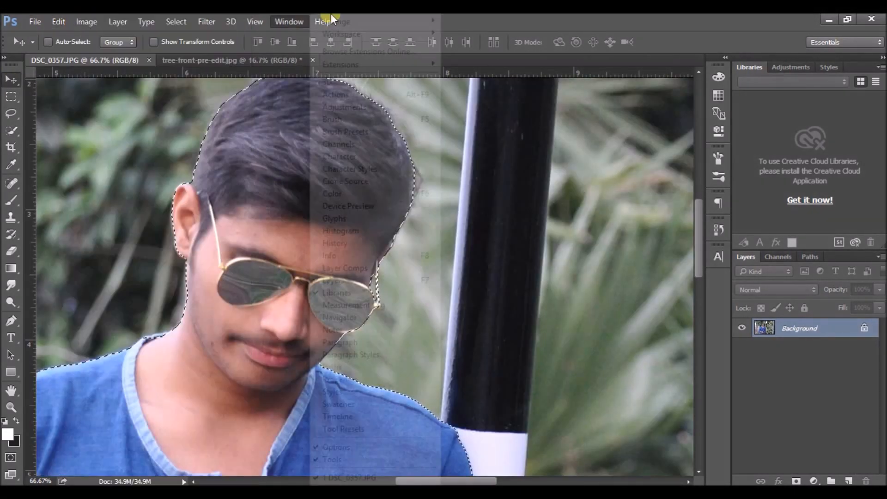
click(87, 21)
click(108, 111)
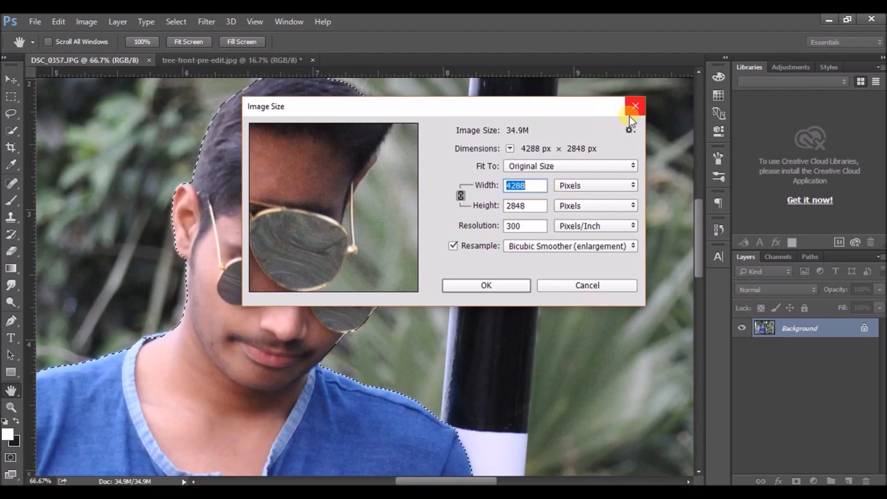
- Create a new transparent document 4288 pixels wide and 2848 pixels high at a resolution of 300 pixels/inch
click(635, 106)
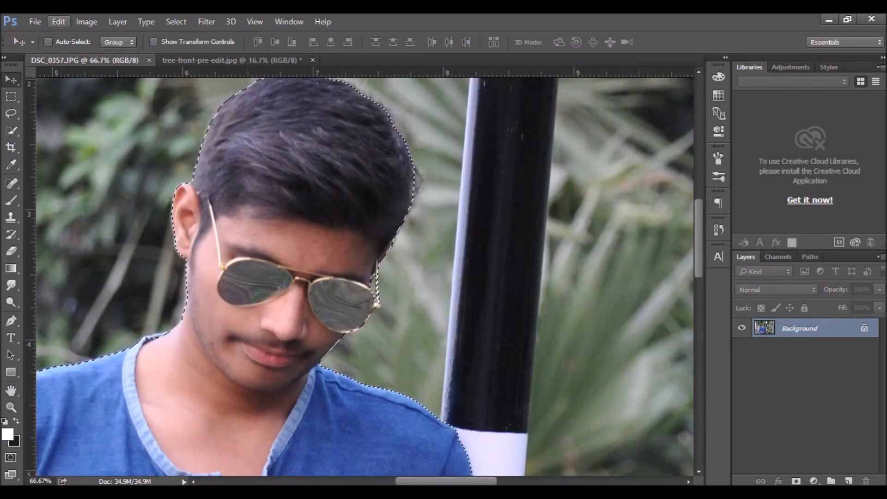
click(37, 20)
click(48, 35)
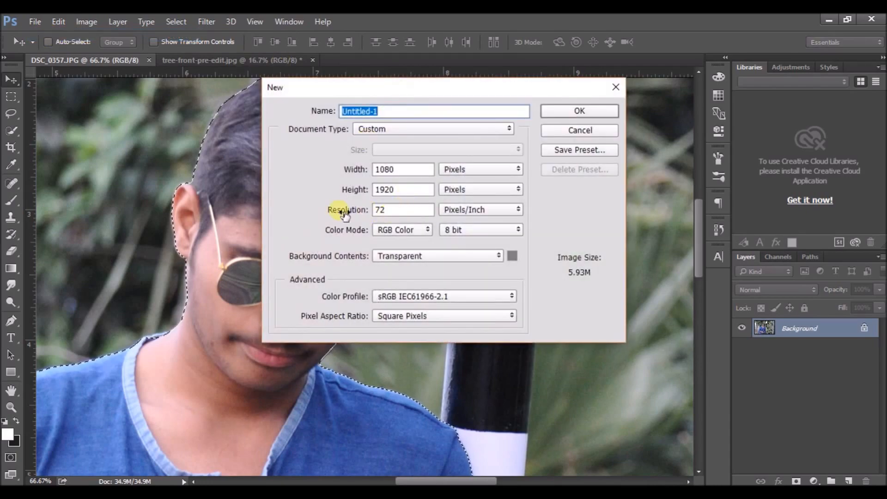
drag(395, 213, 371, 217)
text(300)
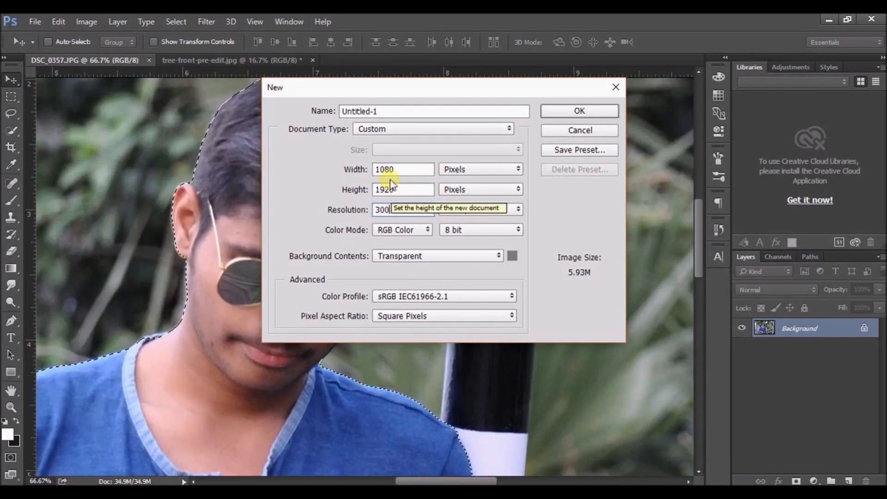
click(391, 196)
drag(390, 199, 362, 192)
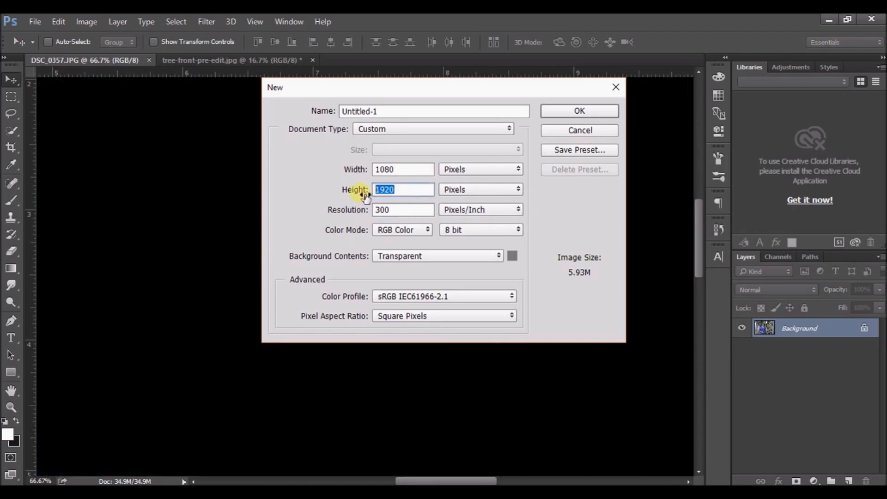
text(7)
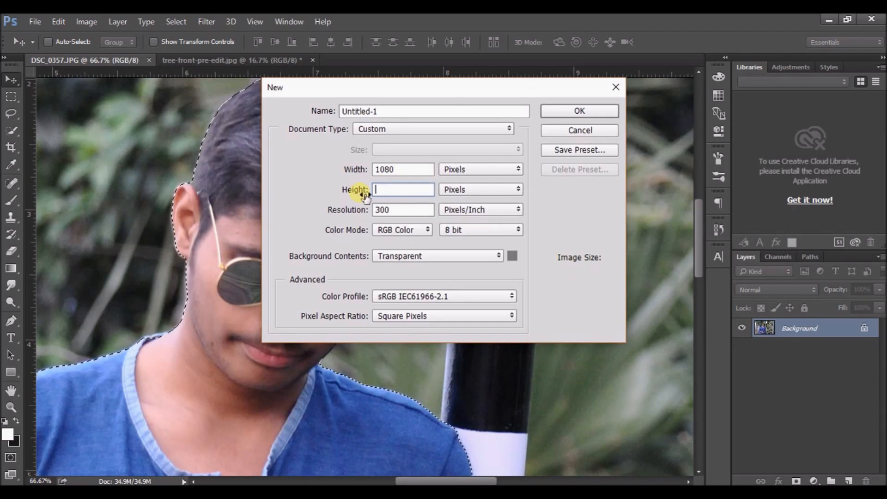
text(848)
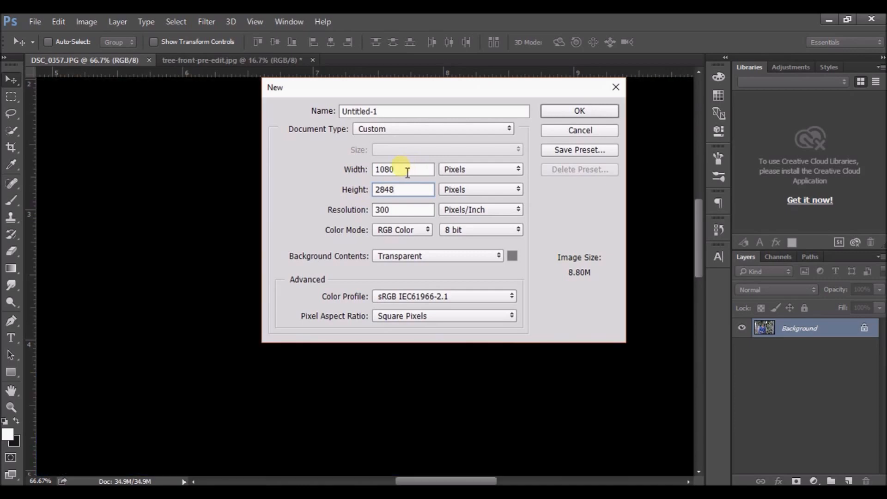
drag(407, 172, 372, 169)
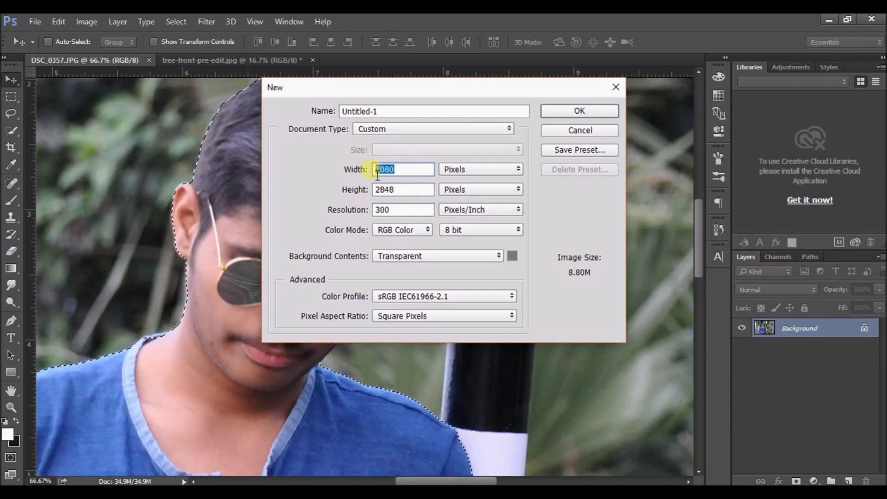
text(4)
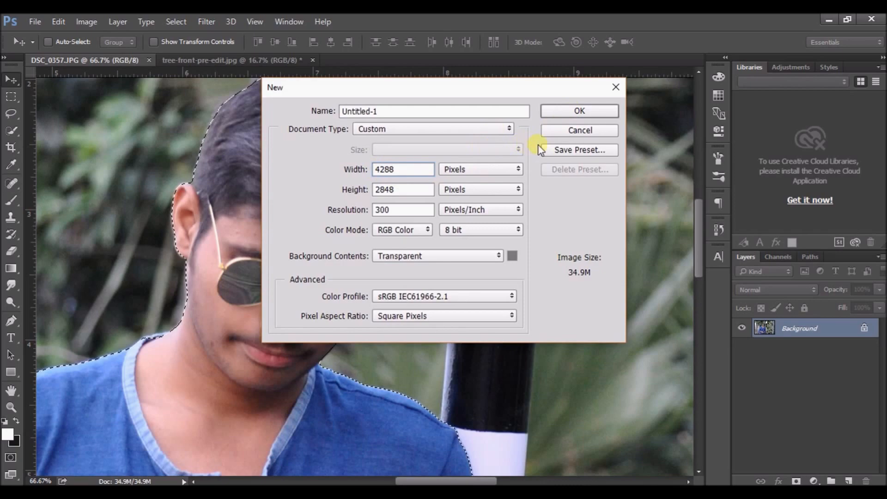
text(288)
click(579, 112)
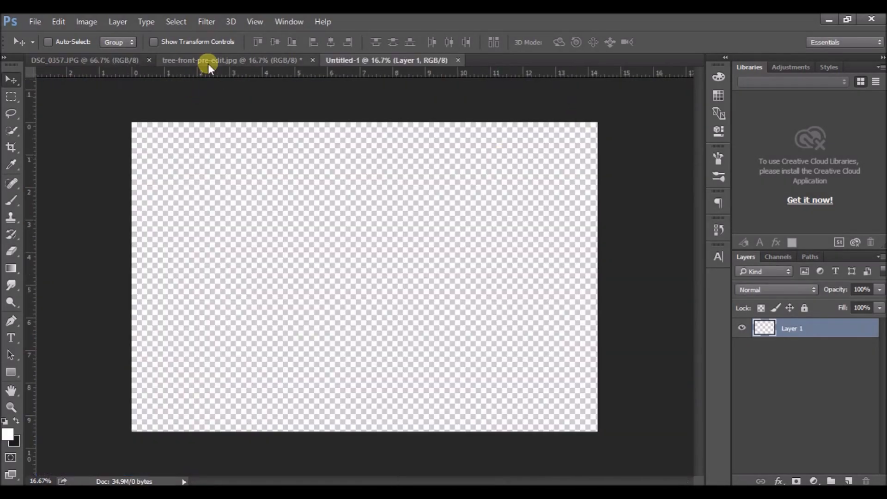
- Copy the selected man from the DSC_0357 photo into the new Untitled-1 document, right of its centre
click(123, 59)
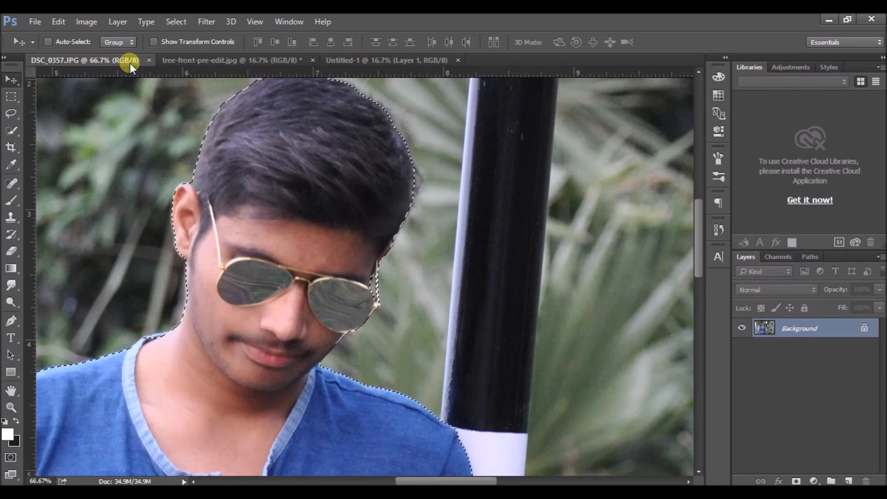
key(ctrl+d)
key(ctrl+minus)
key(ctrl+minus)
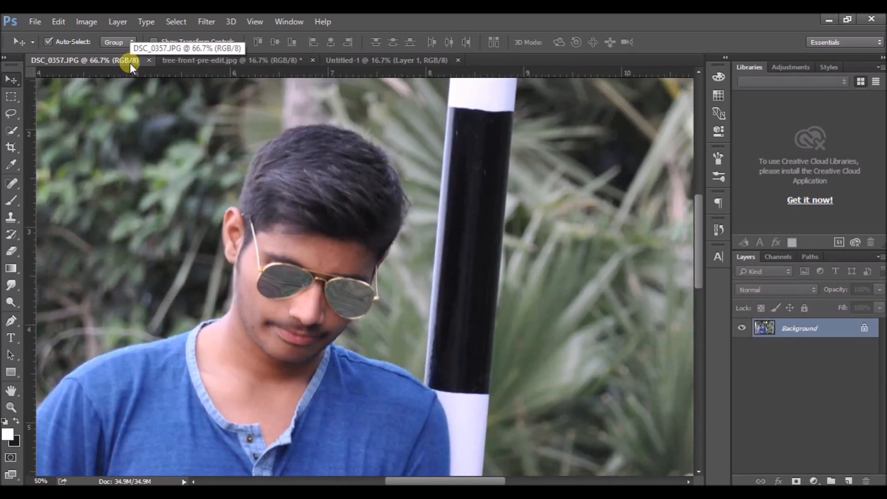
key(ctrl+minus)
key(ctrl+minus)
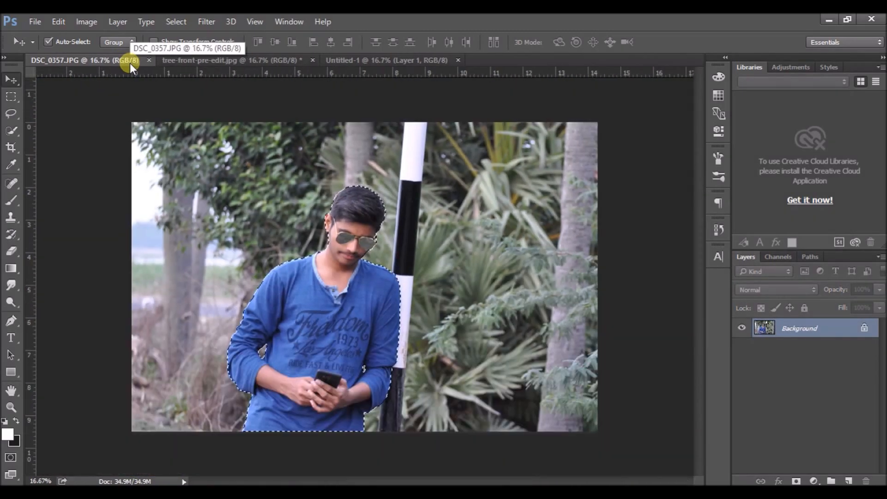
drag(337, 287, 421, 305)
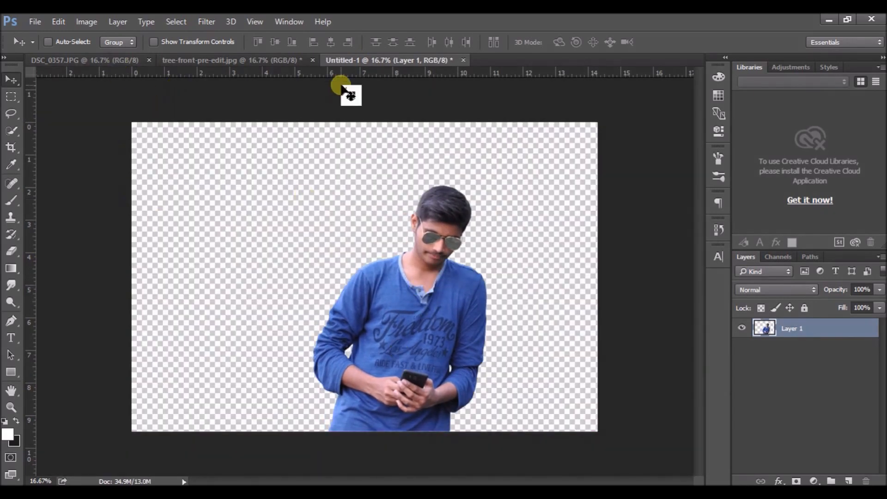
- Group the cut-out man's layer and copy the group into tree-front-pre-edit.jpg, placing him in front of the trunk
key(ctrl+g)
click(757, 326)
drag(421, 307, 485, 341)
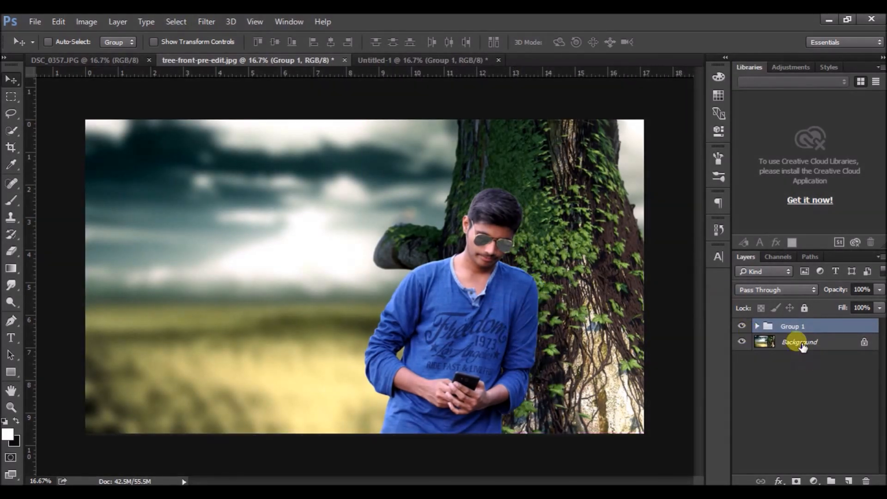
- Unlock the Background layer of the tree image and put it in its own group
click(802, 346)
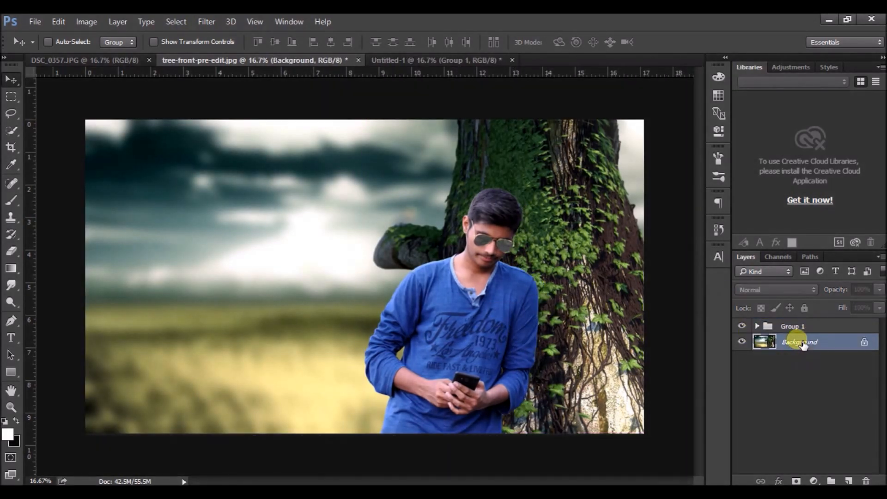
click(865, 342)
key(ctrl+g)
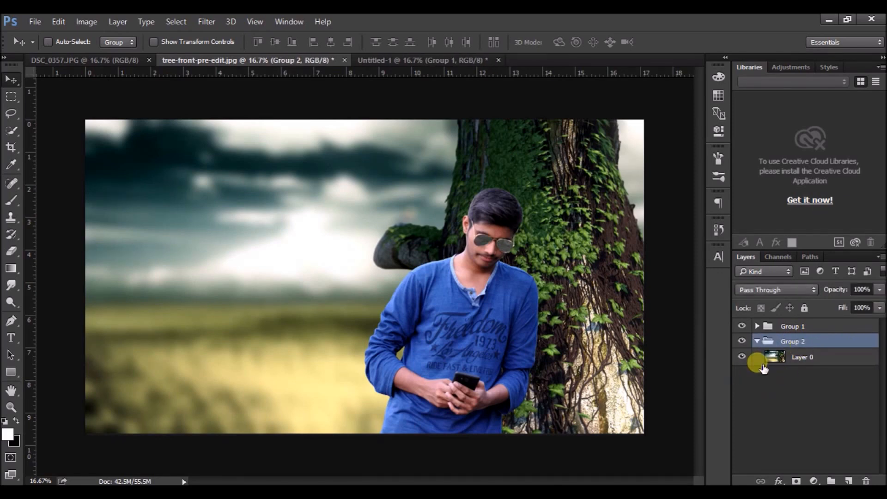
- Duplicate Layer 0 inside Group 2 and move the original Layer 0 above Group 1
click(773, 359)
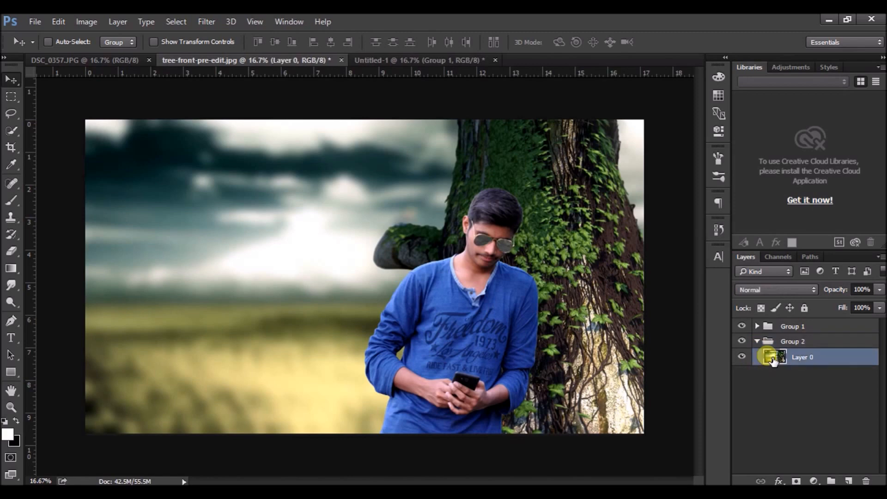
key(ctrl+j)
drag(780, 372, 797, 349)
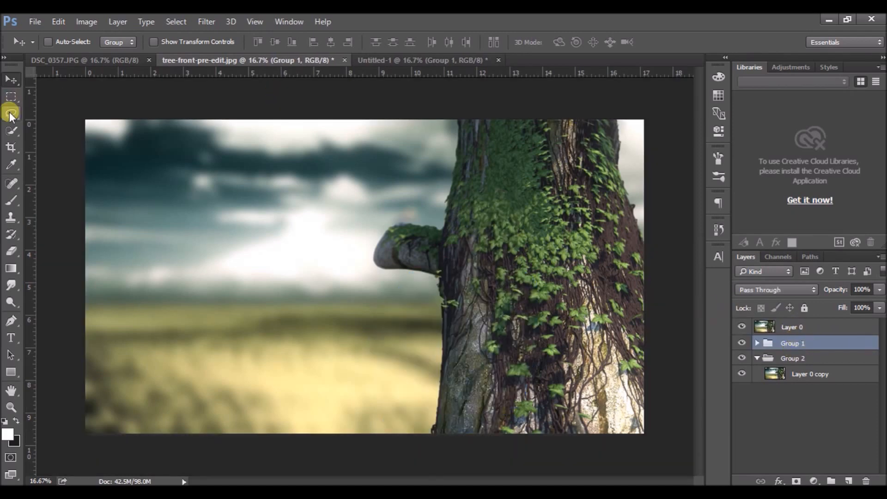
- Quick-select the ivy-covered tree trunk with a 169 px brush and subtract the sky strip along its right side
click(11, 130)
click(128, 41)
drag(501, 136, 547, 386)
drag(455, 250, 475, 260)
click(92, 41)
drag(642, 131, 657, 203)
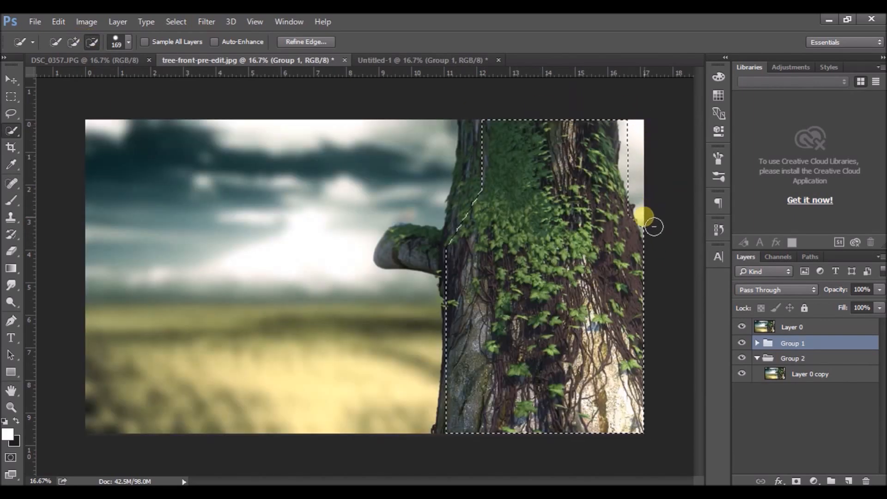
- Trim the selection at the trunk's right sky edge and near the branch with a 147 px subtracting brush
click(129, 42)
click(134, 82)
click(460, 243)
click(636, 136)
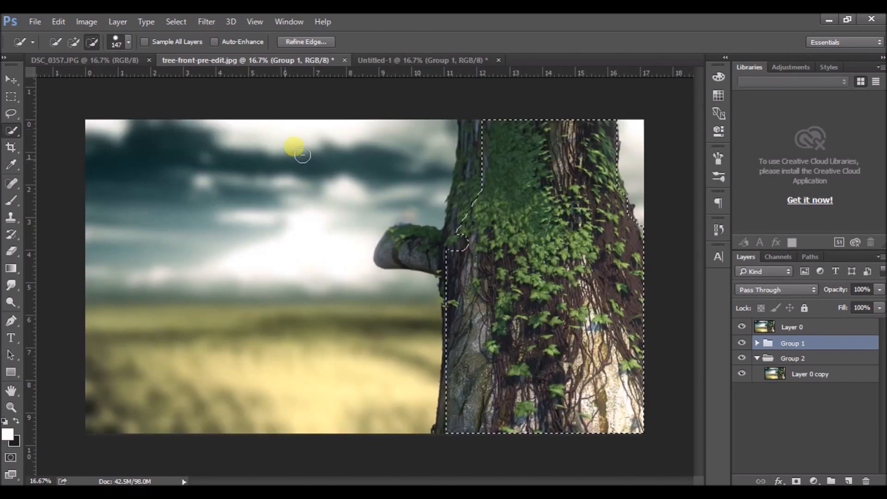
- Adjust the selection near the branch with a 98 px brush and extend it along the trunk's upper left edge
click(129, 42)
click(119, 79)
click(469, 255)
click(73, 41)
mouse_move(470, 260)
mouse_down()
mouse_move(436, 256)
mouse_move(473, 257)
mouse_move(470, 194)
mouse_up()
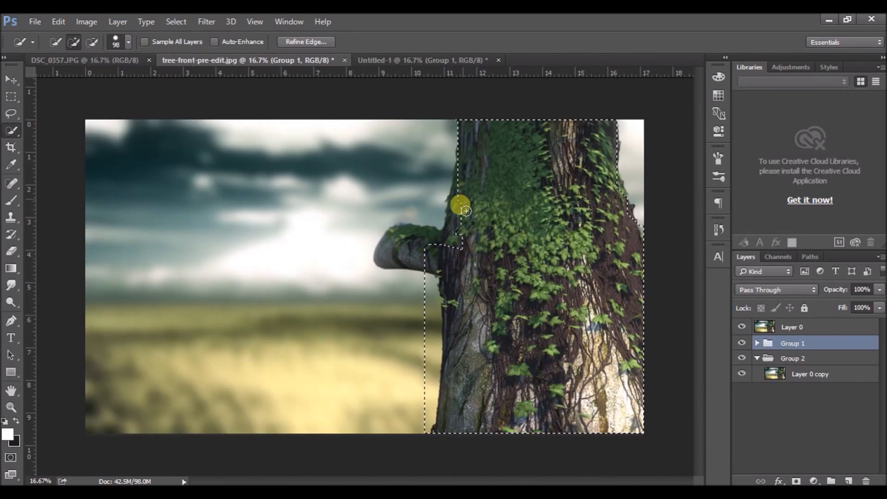
- Add the tree's side branch with a 54 px brush and subtract the spilled background around it
click(129, 42)
click(90, 78)
click(446, 250)
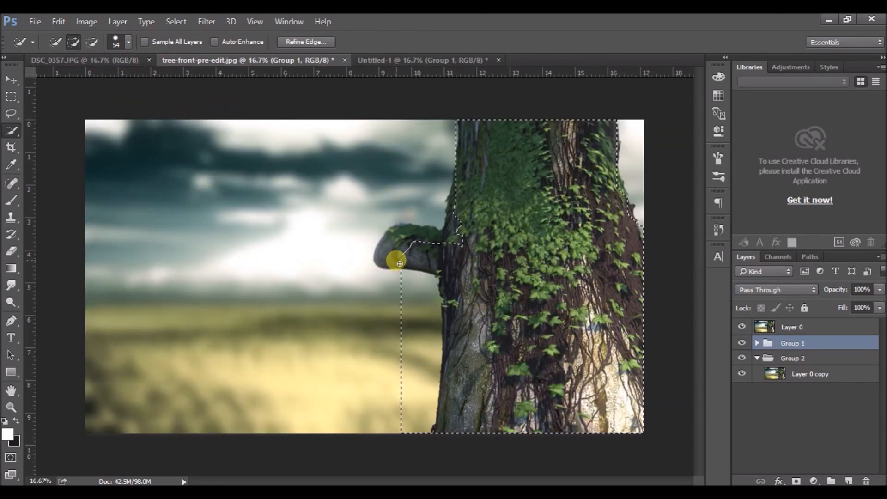
click(93, 43)
click(396, 262)
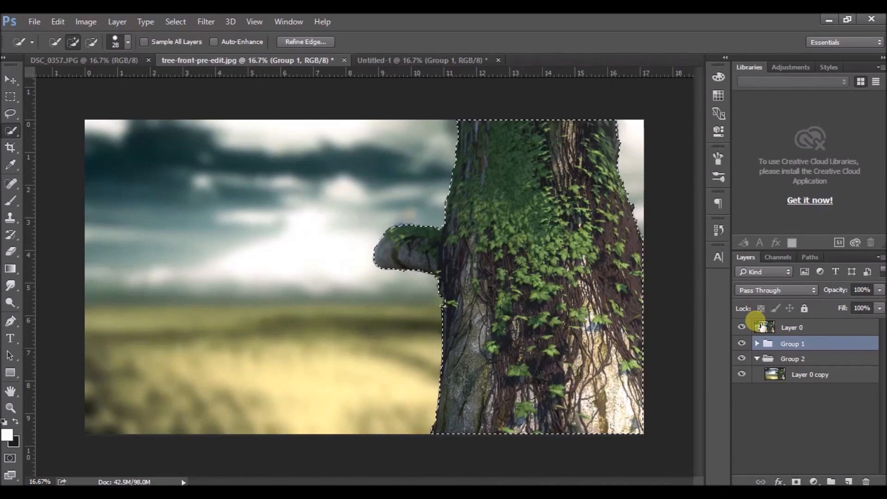
- Toggle Layer 0's visibility to check it and make it the active layer
click(742, 326)
click(741, 326)
click(206, 22)
mouse_move(288, 22)
click(769, 331)
click(185, 22)
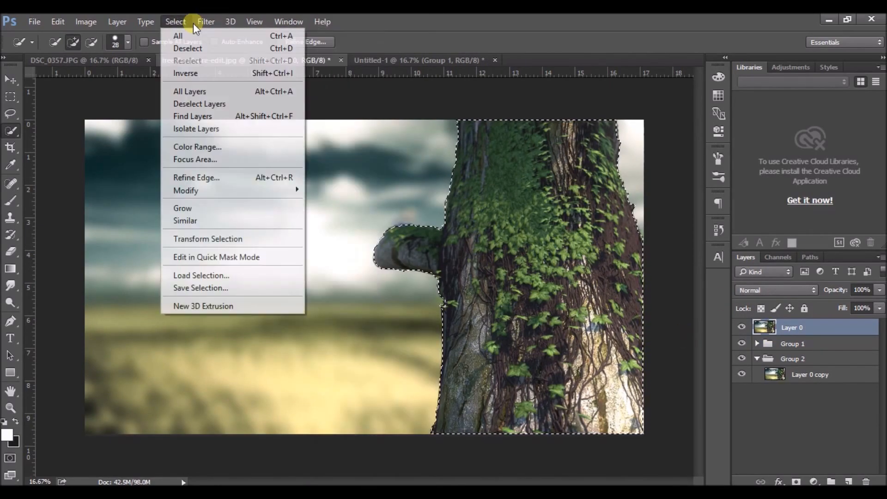
mouse_move(207, 21)
mouse_move(270, 181)
click(401, 178)
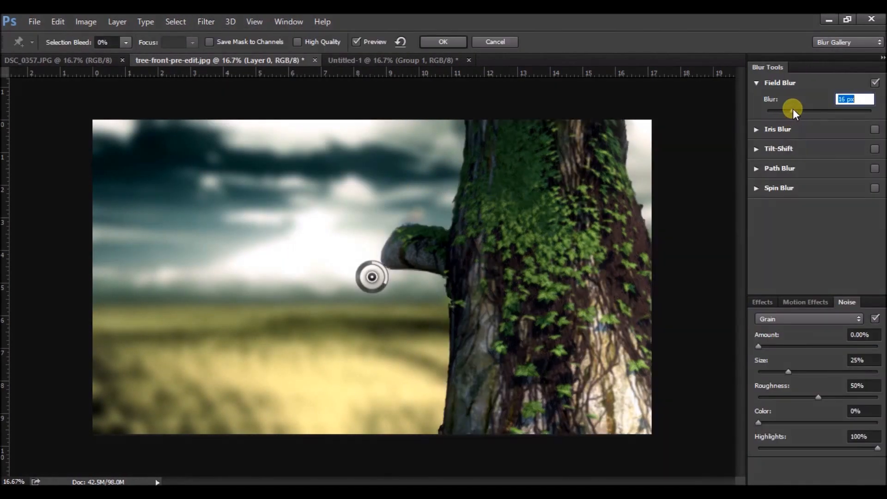
click(487, 43)
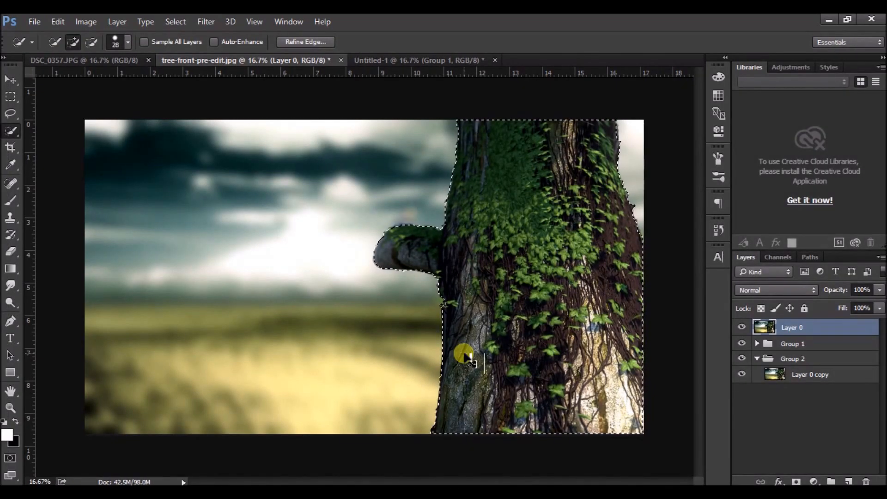
- Refine the inverted selection around the tree with Smooth 30, Contrast 63% and Shift Edge -44%
click(304, 43)
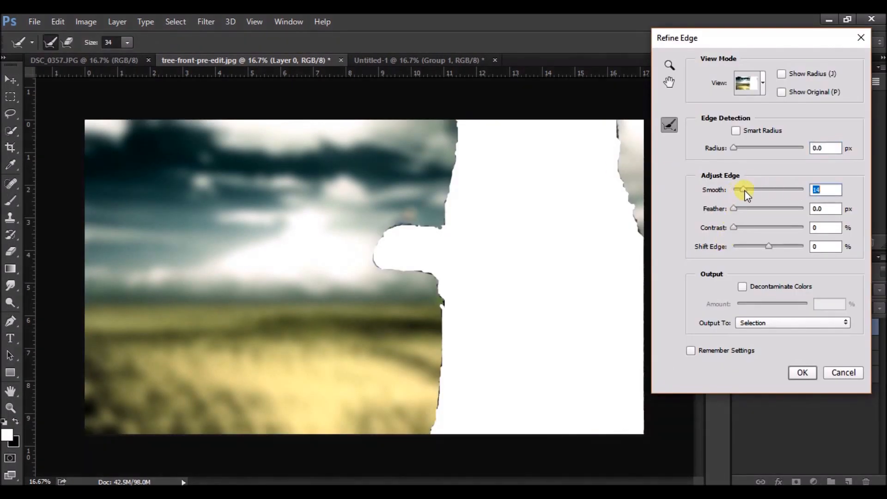
drag(761, 247, 749, 248)
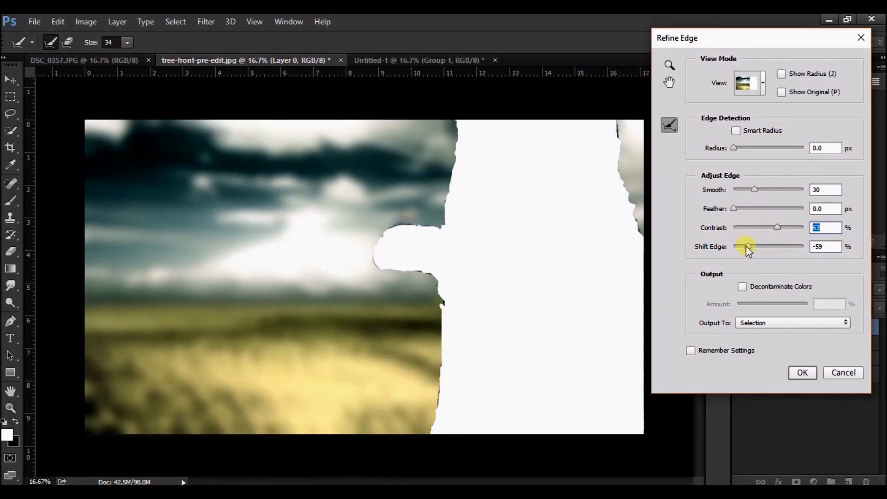
drag(746, 246, 752, 247)
click(638, 271)
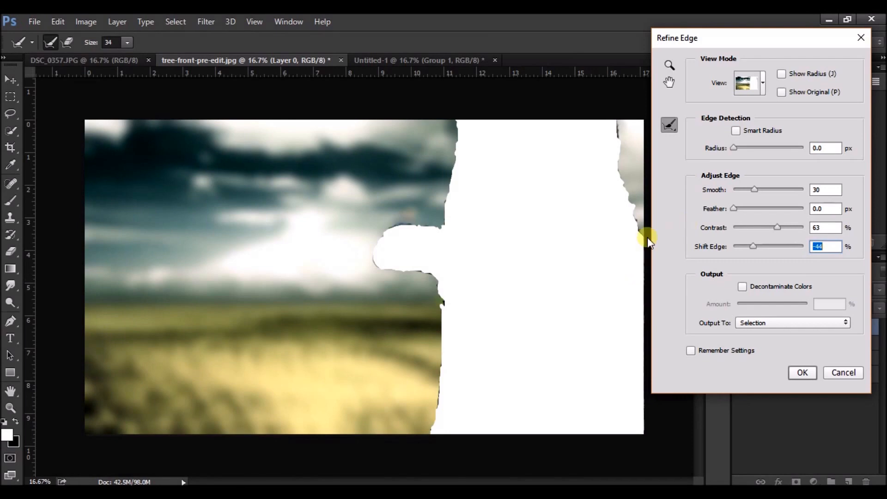
click(802, 371)
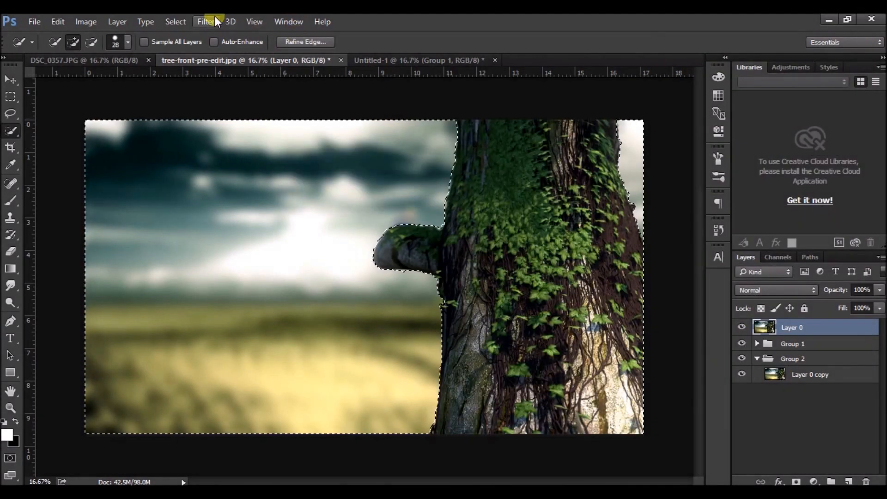
- Apply a 74 px Field Blur to the selected sky and field on Layer 0
click(220, 21)
click(402, 175)
drag(791, 111, 816, 111)
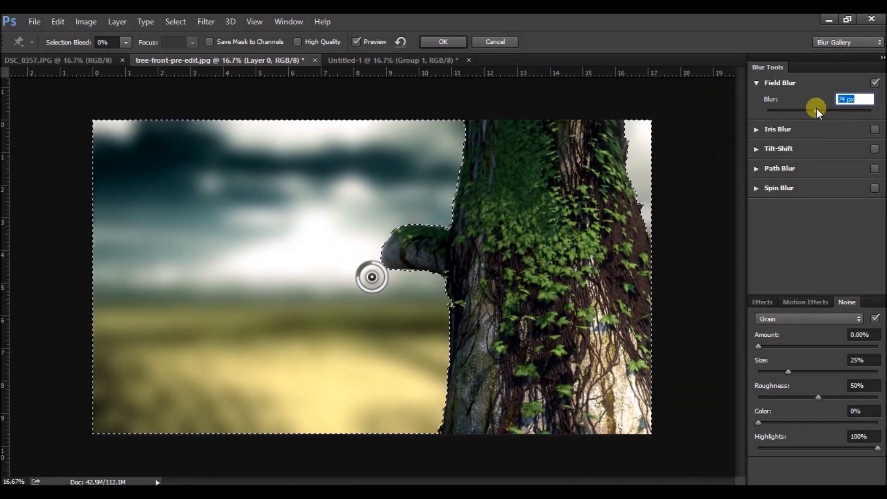
click(453, 42)
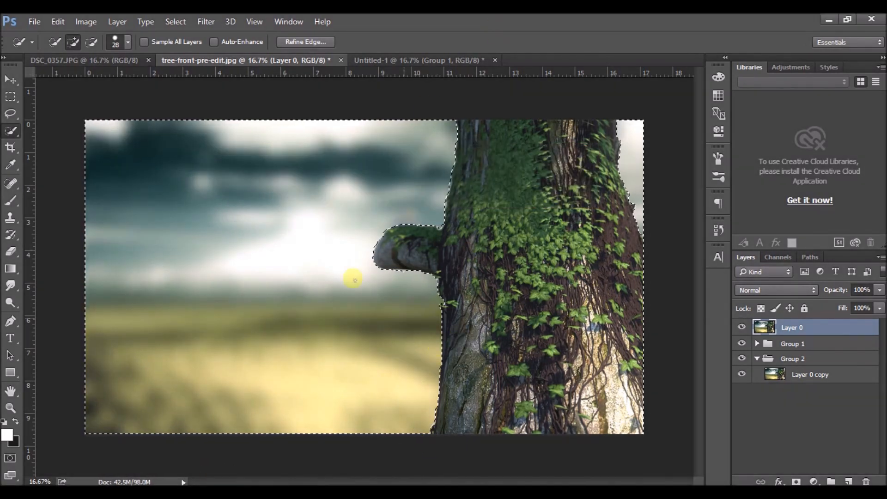
- Deselect the background, move the blurred Layer 0 into Group 2 and collapse the group
click(790, 330)
key(ctrl+d)
drag(789, 325, 788, 366)
click(758, 343)
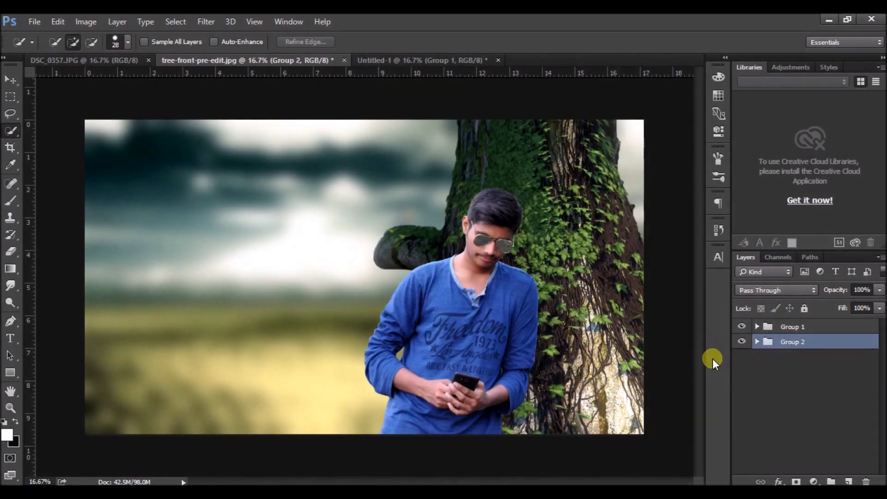
- Rename the man's group, Group 1, as person
double_click(801, 327)
text(p)
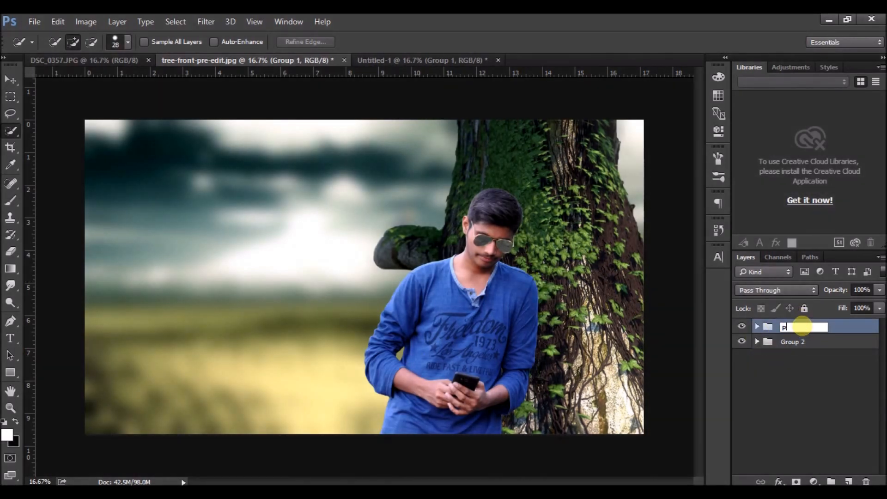
text(erson)
key(Return)
- Rename Group 2, which holds the blurred scenery, as backgroung
double_click(809, 342)
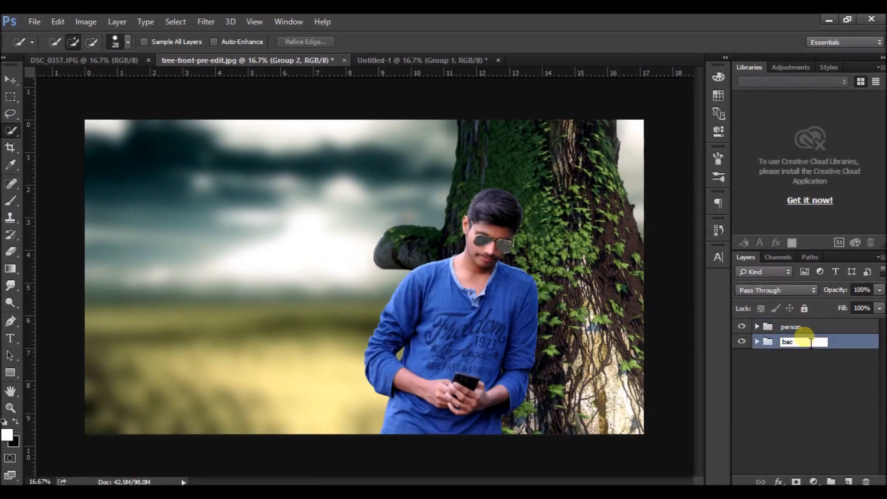
key(Return)
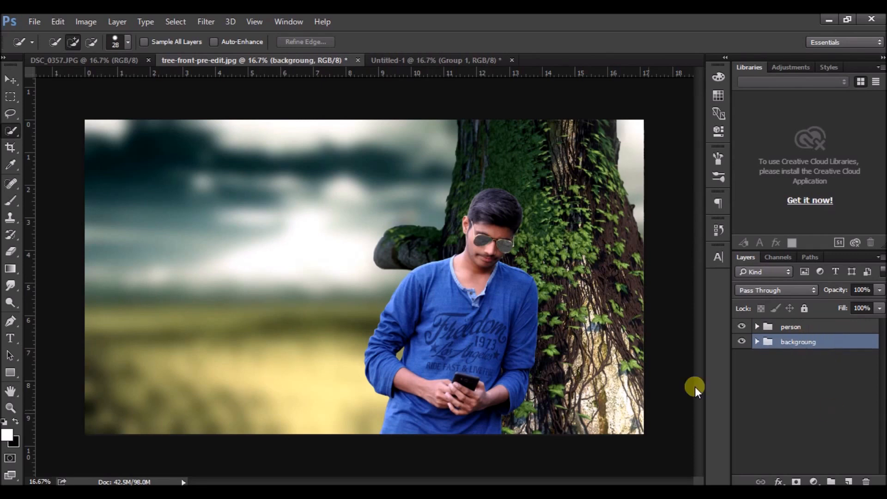
- Duplicate Layer 1 inside the person group, move one copy above both groups and collapse the person group
key(b)
key(alt+bracketright)
click(756, 326)
click(777, 341)
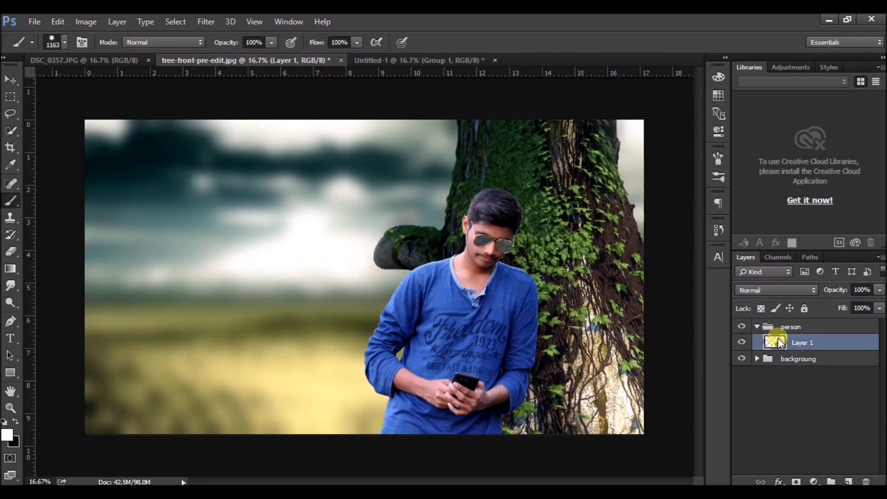
key(ctrl+j)
drag(803, 341, 808, 396)
click(757, 326)
click(758, 326)
mouse_move(780, 357)
mouse_down()
mouse_move(778, 335)
mouse_move(781, 349)
mouse_up()
click(775, 327)
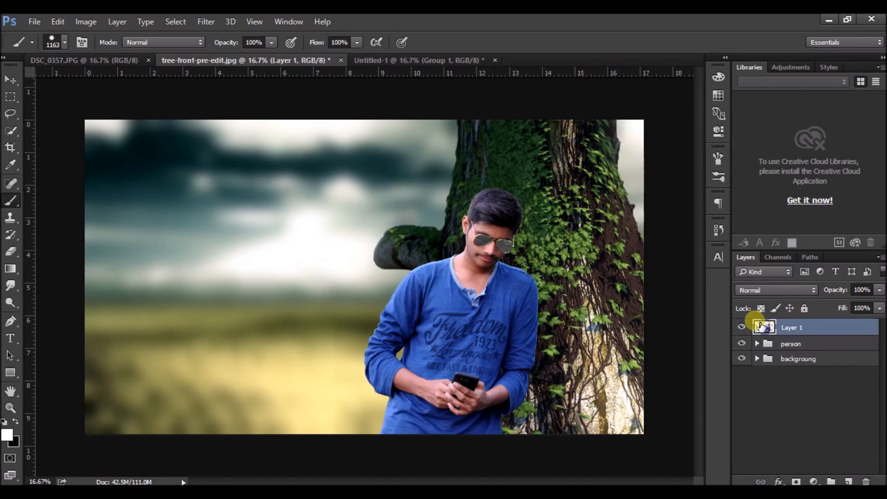
- Set the brush size to 405 px and add a new empty layer directly beneath the man's ungrouped Layer 1
click(65, 42)
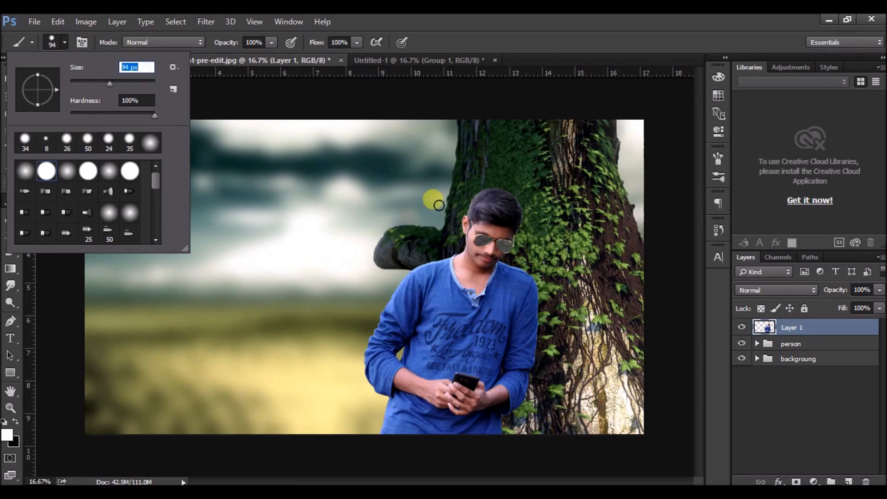
drag(139, 79, 142, 79)
click(82, 42)
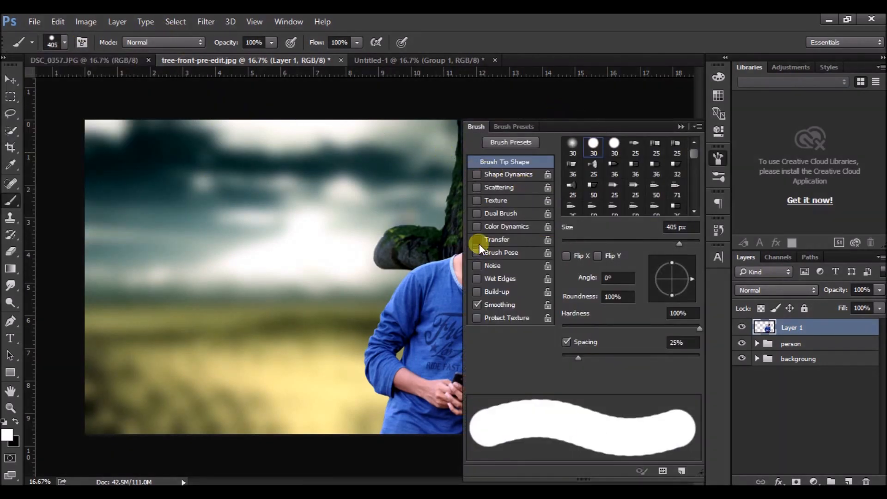
mouse_move(597, 121)
mouse_down()
mouse_move(531, 92)
mouse_move(661, 188)
mouse_up()
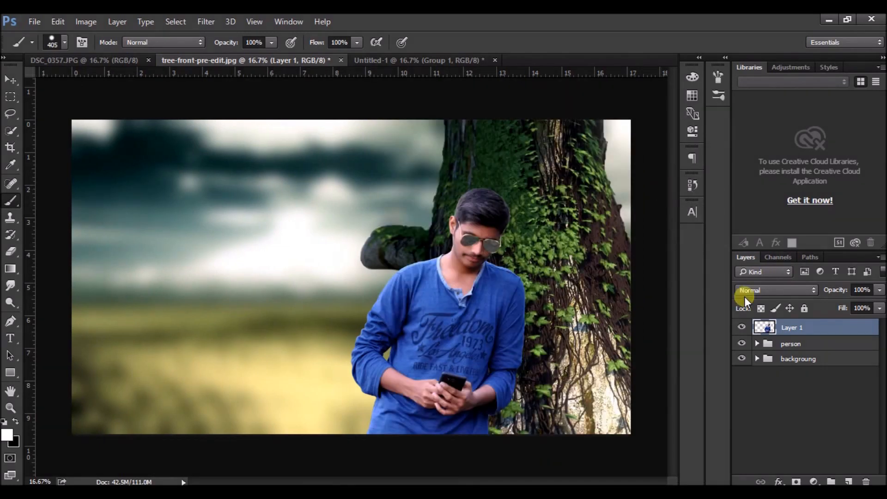
click(849, 481)
drag(816, 326, 810, 353)
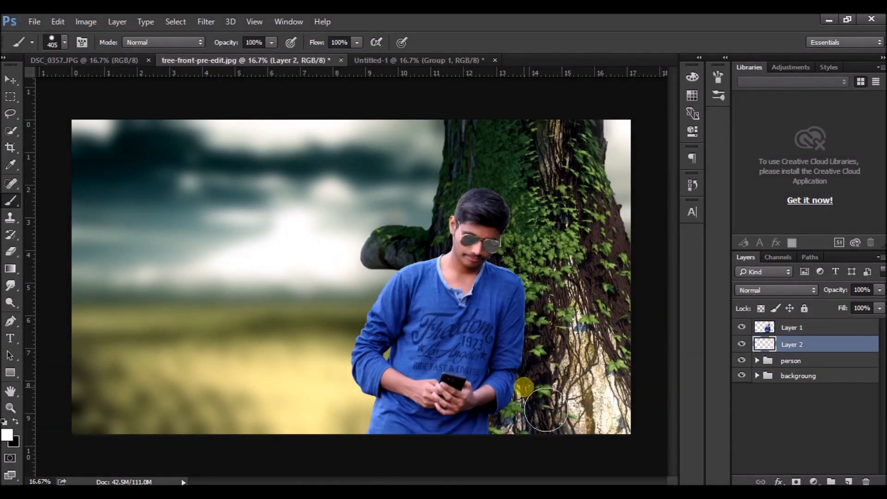
- Set the brush to 250 px at 35% opacity and make black the foreground colour
click(64, 42)
drag(143, 79, 132, 81)
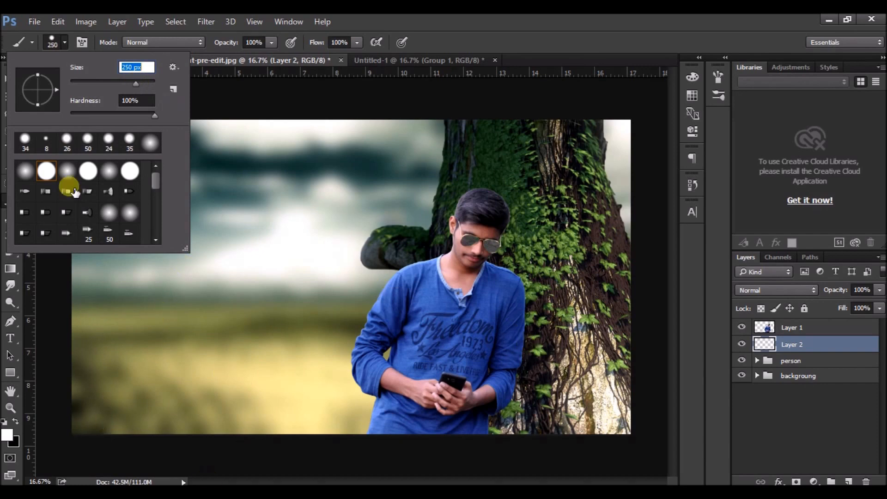
click(80, 43)
click(882, 58)
drag(725, 68, 818, 67)
click(16, 421)
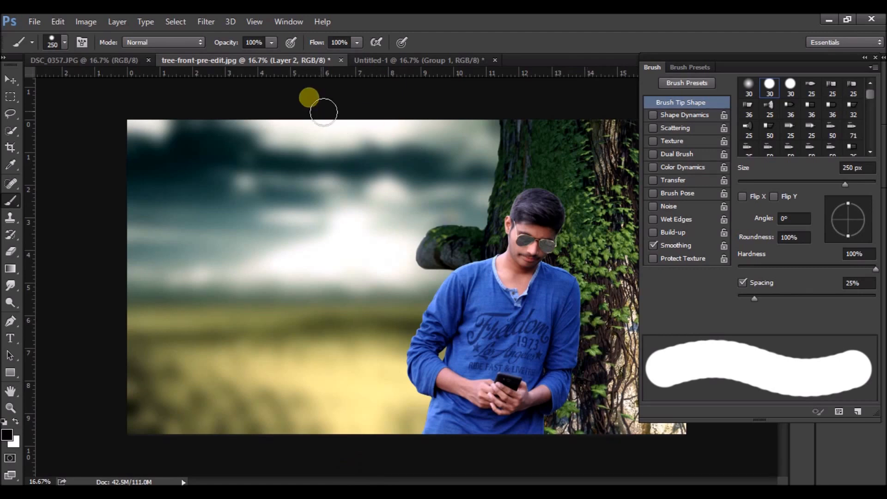
click(272, 43)
- Paint a translucent black shadow over the tree trunk around the man on Layer 2
click(583, 333)
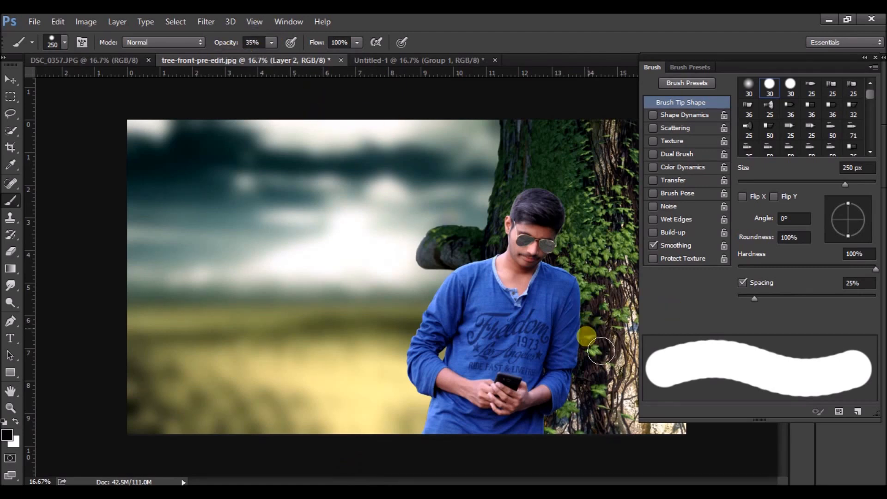
mouse_move(588, 315)
mouse_down()
mouse_move(582, 284)
mouse_move(582, 226)
mouse_move(566, 212)
mouse_move(600, 314)
mouse_up()
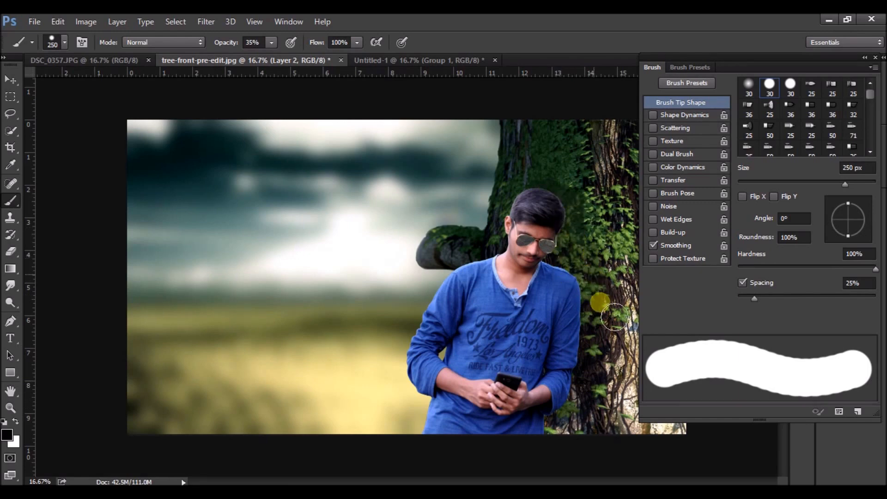
click(865, 58)
mouse_move(619, 398)
mouse_down()
mouse_move(684, 429)
mouse_move(628, 406)
mouse_move(609, 187)
mouse_move(690, 382)
mouse_move(680, 248)
mouse_move(521, 193)
mouse_move(497, 196)
mouse_up()
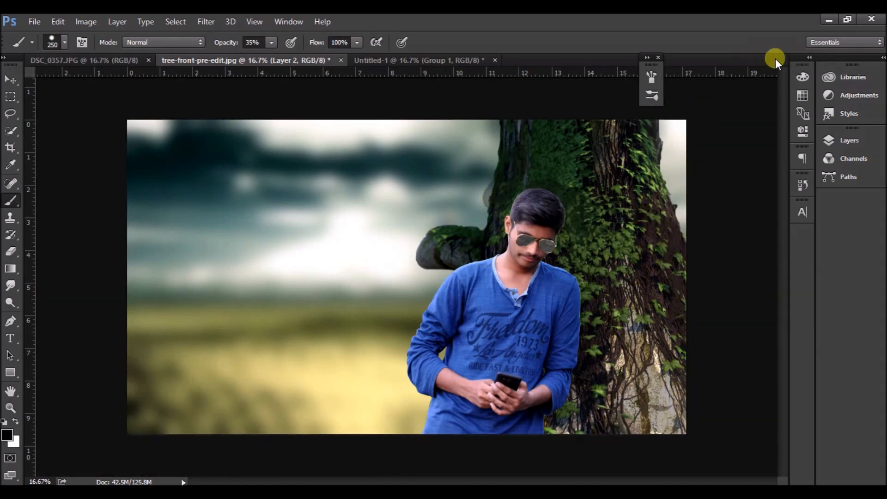
- Step back past the stray shadow strokes in the history and repaint the shading on the trunk
click(802, 184)
drag(783, 287, 784, 326)
click(748, 322)
click(766, 354)
key(Return)
mouse_move(650, 288)
mouse_down()
mouse_move(664, 396)
mouse_move(625, 282)
mouse_move(607, 134)
mouse_move(621, 360)
mouse_move(664, 410)
mouse_move(604, 127)
mouse_move(640, 311)
mouse_move(468, 244)
mouse_move(514, 268)
mouse_up()
click(809, 57)
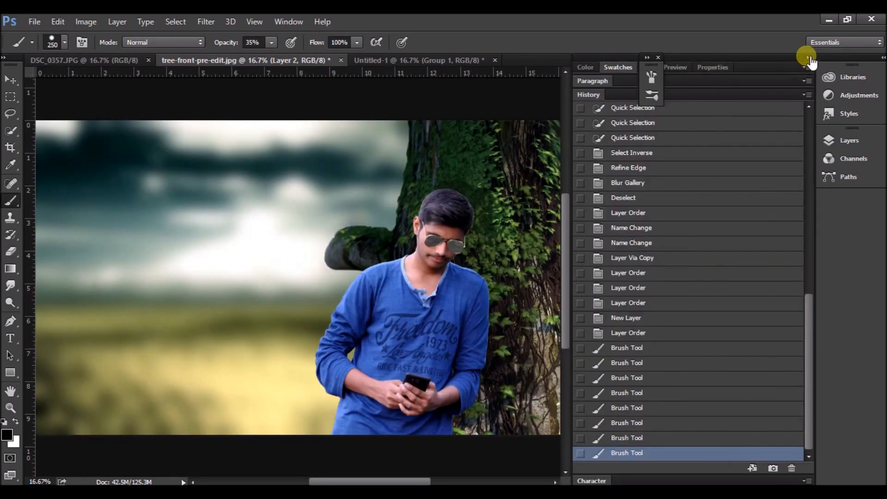
- Shade the edge between the man's arm and the trunk on Layer 1 with a 191 px brush at 24% opacity
click(882, 57)
click(789, 329)
click(65, 43)
click(134, 83)
drag(541, 346, 530, 380)
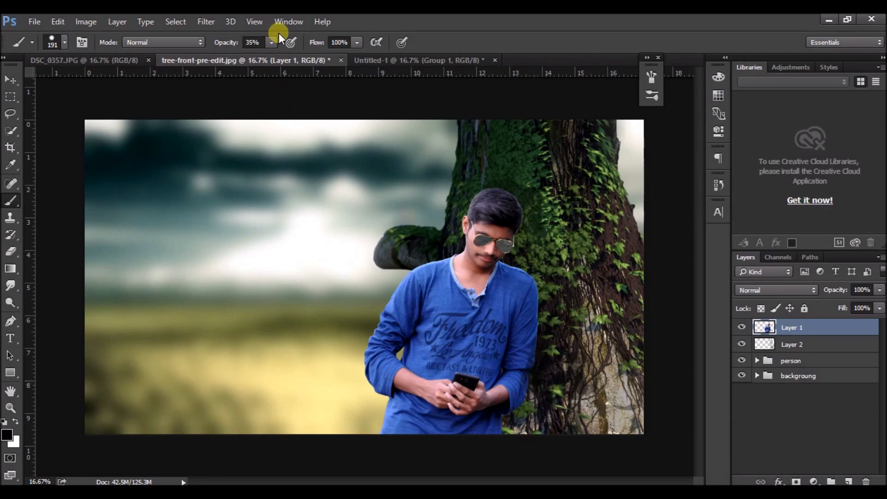
key(2)
key(4)
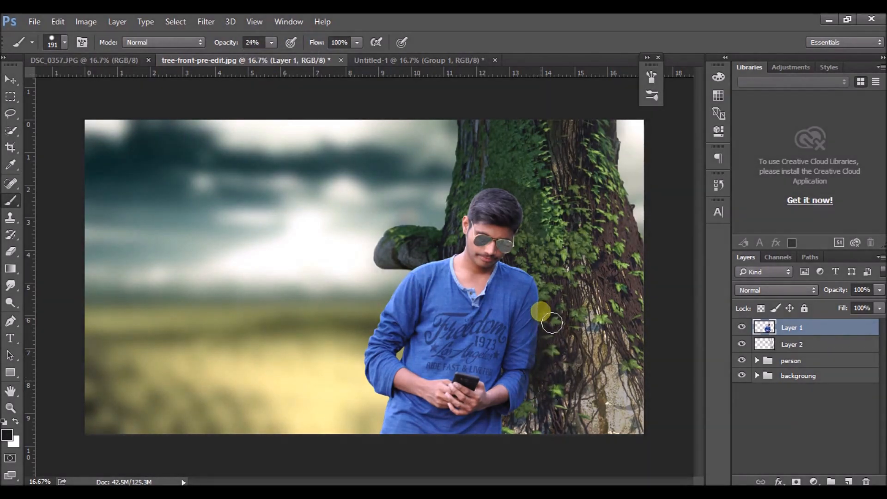
click(65, 44)
click(537, 358)
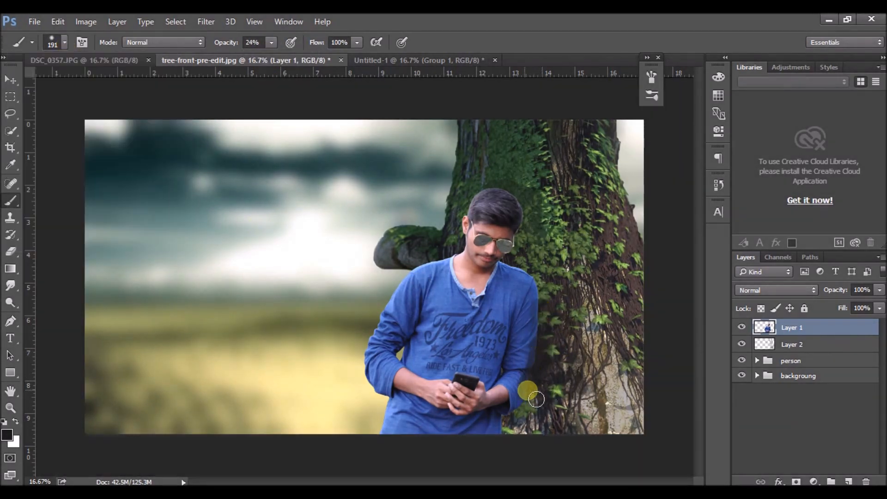
drag(538, 320, 537, 336)
- Deepen the shadow along the man's shoulder and sleeve against the trunk at 44% brush opacity
click(419, 109)
key(ctrl+plus)
drag(584, 223, 423, 188)
mouse_move(473, 293)
mouse_down()
mouse_move(481, 328)
mouse_move(459, 389)
mouse_move(476, 269)
mouse_move(461, 407)
mouse_move(477, 372)
mouse_move(472, 256)
mouse_up()
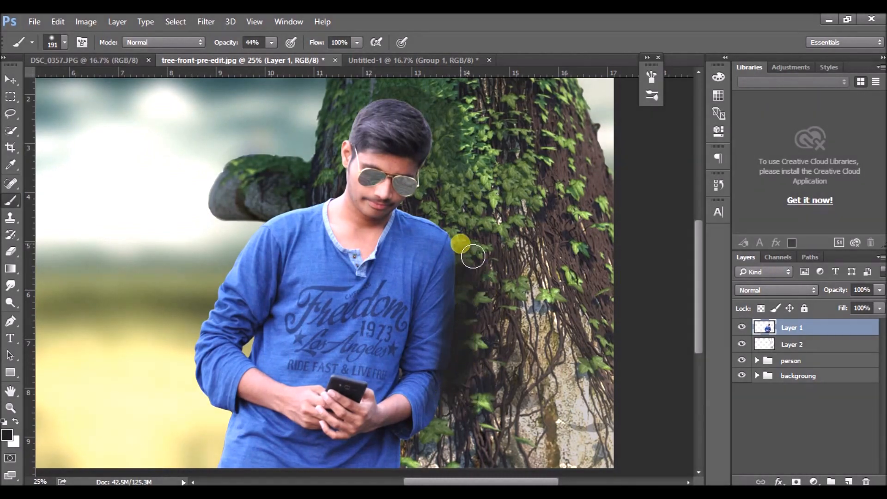
- Set Layer 1's blend mode to Overlay after trying Screen
click(810, 291)
click(752, 115)
click(795, 288)
click(752, 154)
mouse_move(459, 418)
mouse_down()
mouse_move(490, 279)
mouse_move(477, 251)
mouse_move(480, 307)
mouse_move(464, 410)
mouse_move(451, 425)
mouse_move(497, 318)
mouse_move(483, 261)
mouse_move(463, 234)
mouse_move(549, 361)
mouse_move(531, 403)
mouse_move(556, 315)
mouse_move(533, 266)
mouse_move(566, 426)
mouse_move(542, 475)
mouse_move(603, 459)
mouse_up()
key(ctrl+minus)
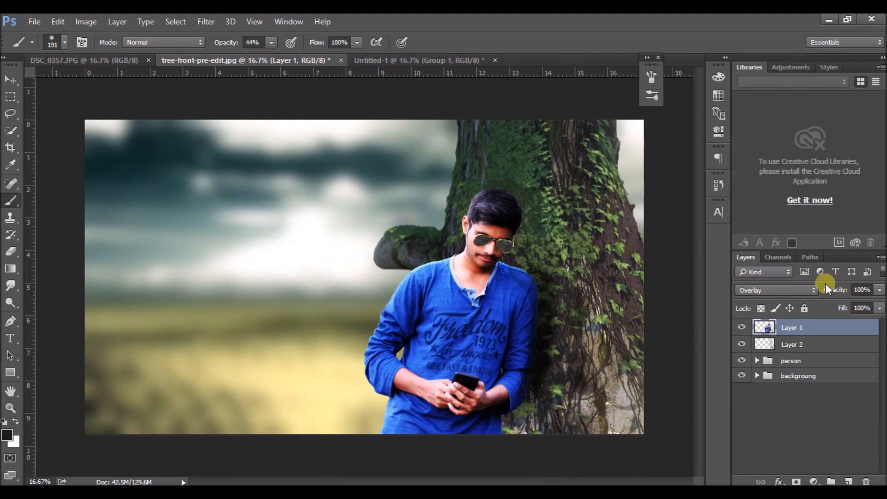
- Darken the trunk beside and behind the man with black strokes on Layer 1, lowering the brush opacity to 13%
mouse_move(630, 396)
mouse_down()
mouse_move(592, 364)
mouse_move(534, 223)
mouse_move(483, 215)
mouse_move(487, 201)
mouse_move(536, 254)
mouse_up()
mouse_move(551, 360)
mouse_down()
mouse_move(575, 369)
mouse_move(577, 326)
mouse_move(551, 413)
mouse_move(522, 426)
mouse_move(544, 432)
mouse_move(528, 434)
mouse_move(581, 428)
mouse_move(596, 403)
mouse_move(568, 161)
mouse_move(604, 249)
mouse_move(635, 378)
mouse_move(635, 428)
mouse_move(615, 424)
mouse_move(599, 307)
mouse_up()
drag(272, 42, 254, 49)
mouse_move(634, 370)
mouse_down()
mouse_move(562, 210)
mouse_move(563, 162)
mouse_move(570, 312)
mouse_up()
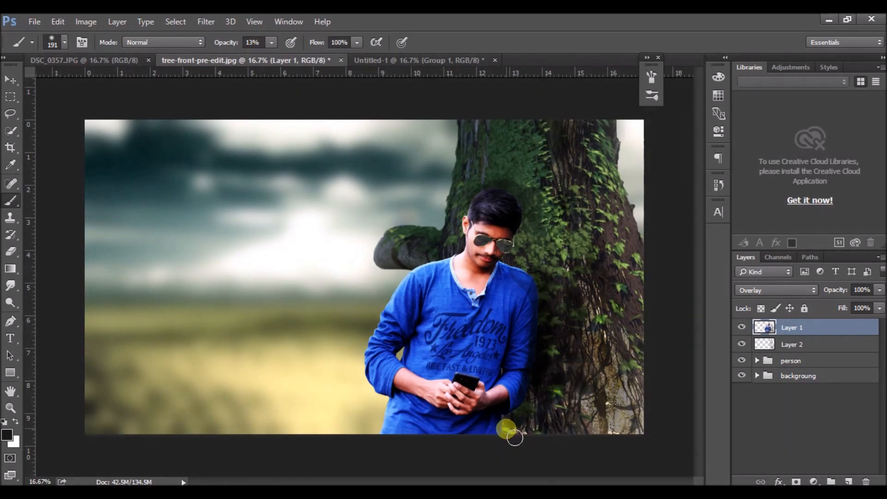
drag(546, 296, 544, 374)
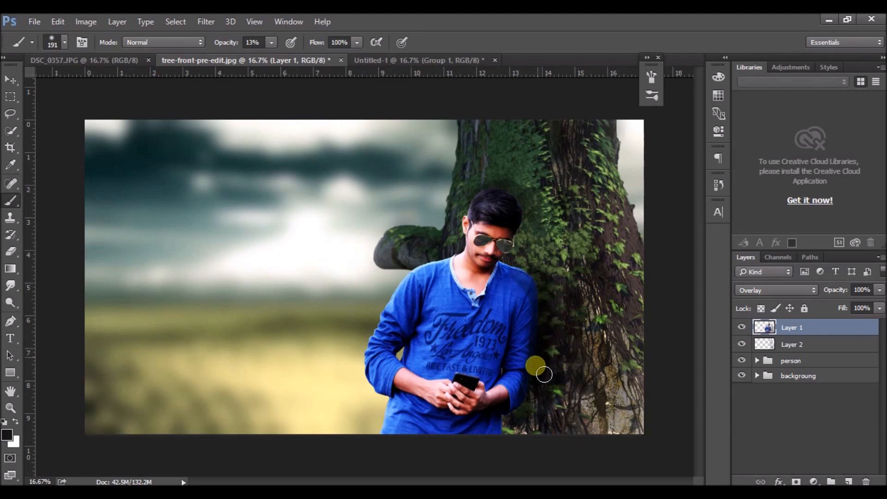
drag(578, 182, 642, 304)
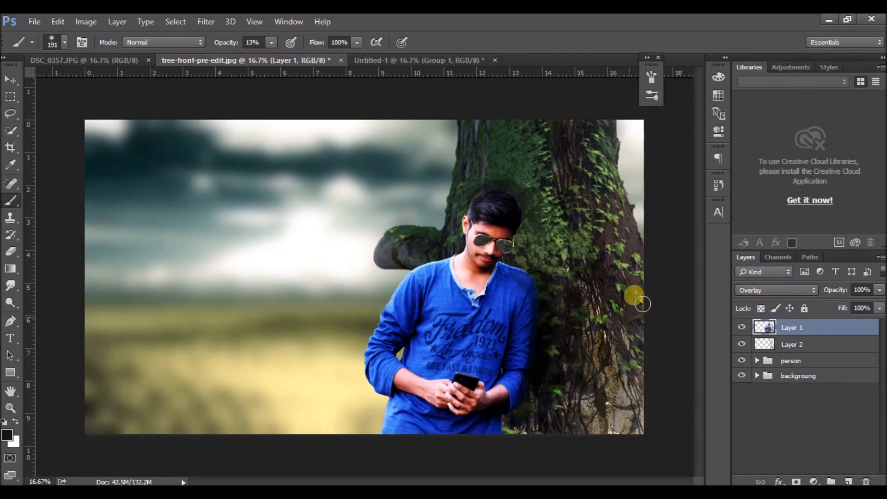
- Try the Darken and Normal blend modes on Layer 1 and switch it to Soft Light
click(777, 290)
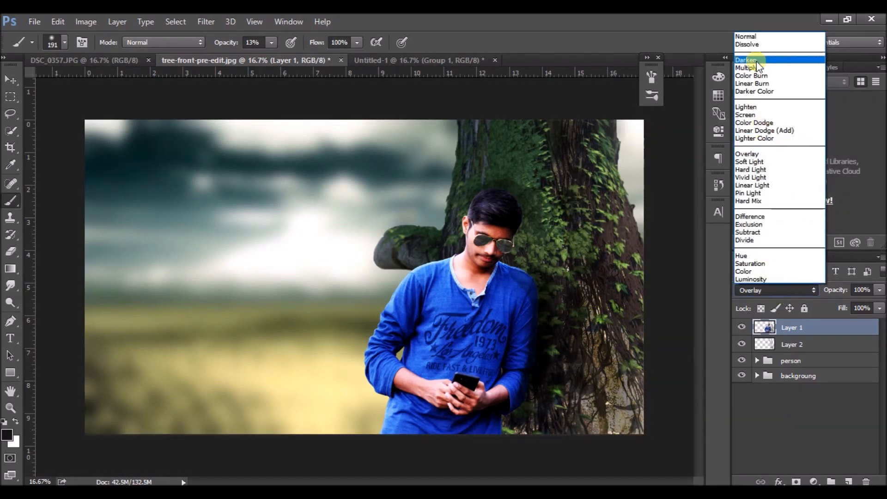
click(755, 60)
click(812, 289)
click(749, 33)
click(767, 291)
click(756, 162)
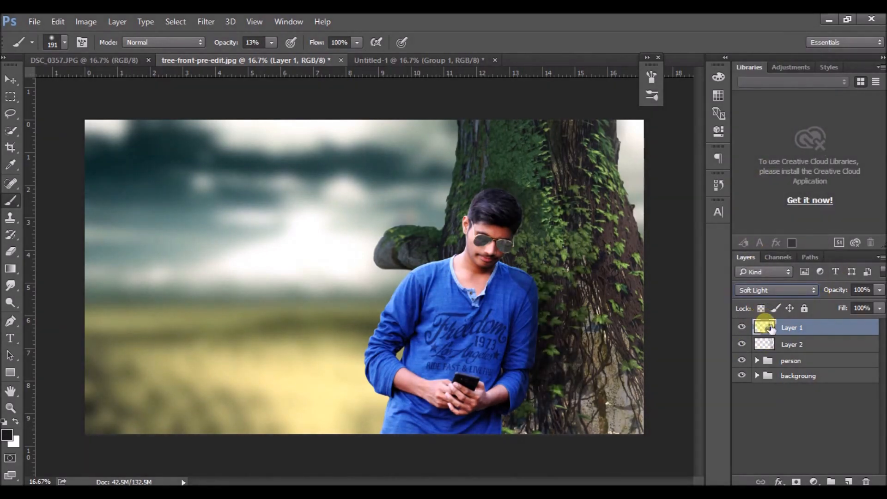
- Brush more shadow along the gap between the man's arm and the trunk at 13% opacity
click(65, 42)
click(548, 295)
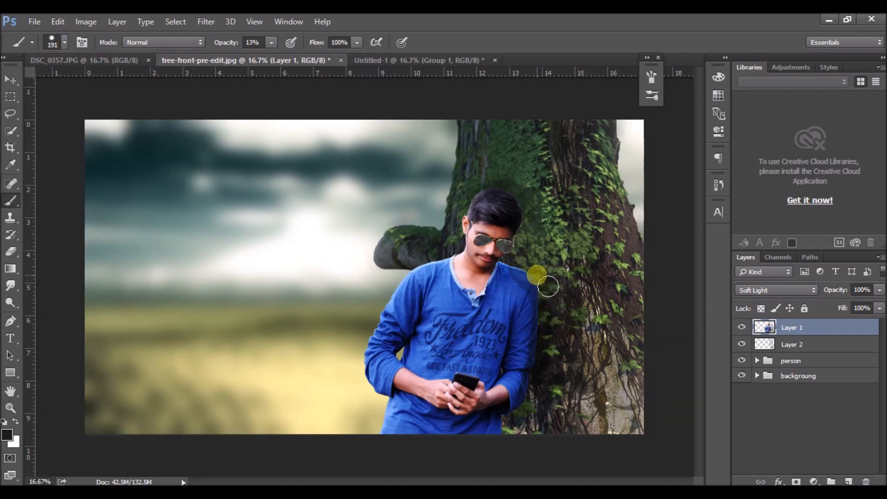
mouse_move(539, 279)
mouse_down()
mouse_move(555, 314)
mouse_move(544, 386)
mouse_up()
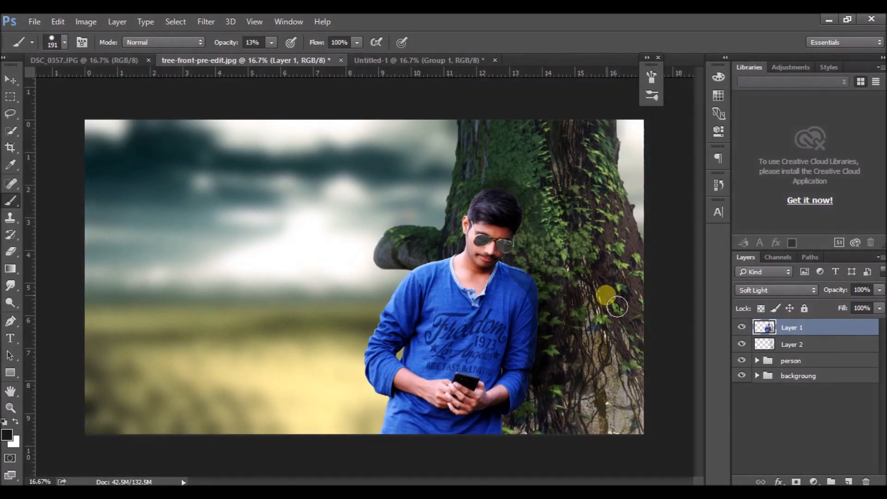
- Return Layer 1's blend mode to Overlay after trying Normal and Hue
click(776, 290)
click(757, 34)
click(791, 290)
click(757, 255)
click(799, 287)
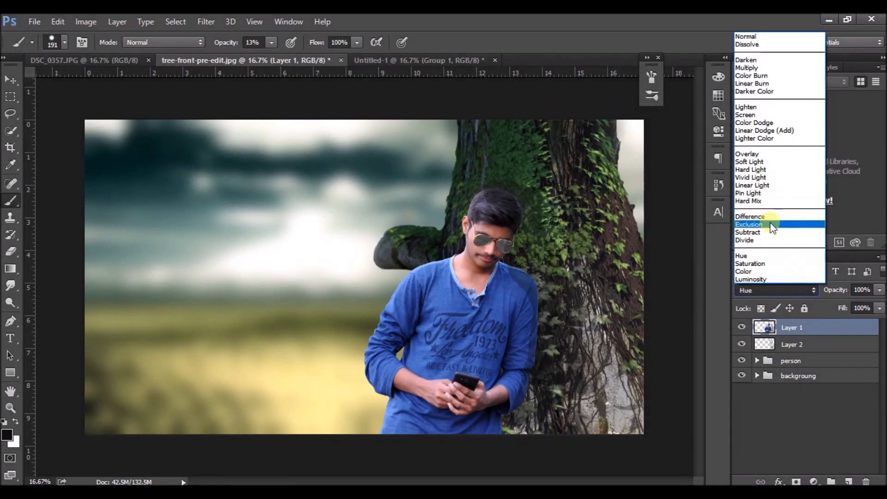
click(762, 150)
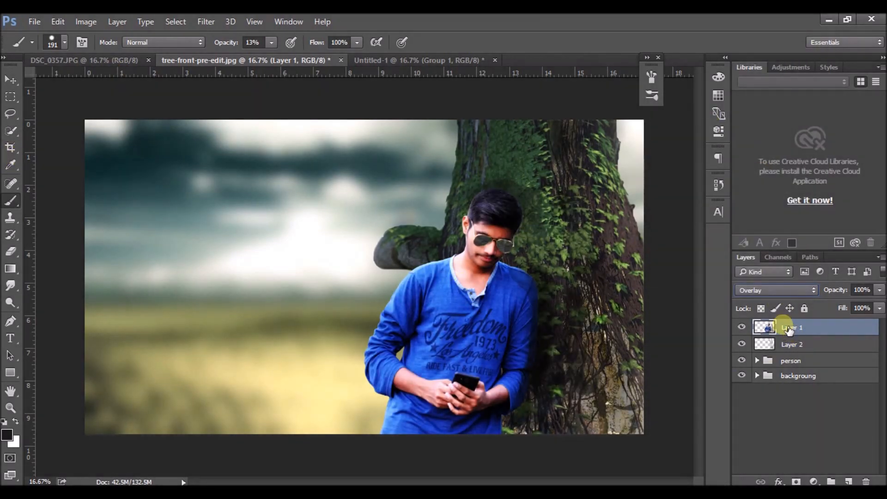
- Add a new empty layer on top and outline the man's face and neck with the Lasso tool
click(848, 481)
click(10, 114)
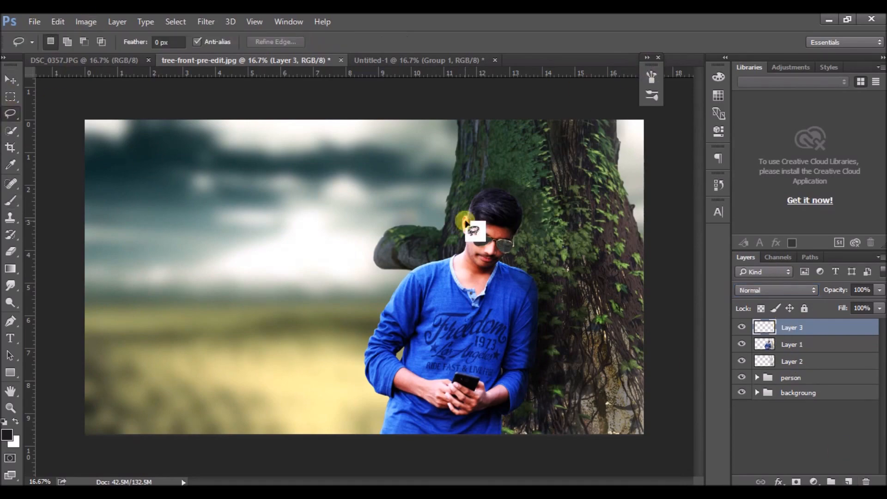
mouse_move(463, 226)
mouse_down()
mouse_move(455, 259)
mouse_move(479, 295)
mouse_move(513, 250)
mouse_move(513, 233)
mouse_move(470, 218)
mouse_up()
- Add a Levels adjustment limited to the face and neck selection and lighten the skin with its input sliders
click(813, 481)
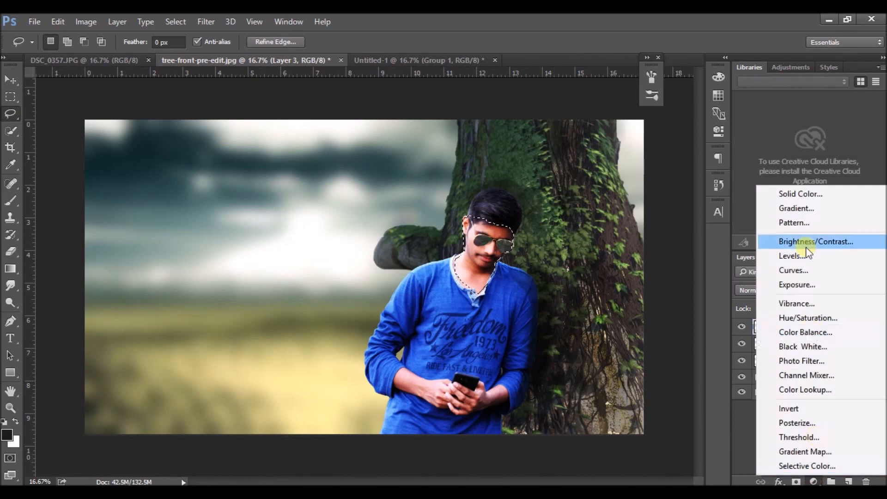
click(789, 253)
drag(665, 68, 403, 98)
drag(401, 230, 391, 232)
mouse_move(315, 230)
mouse_down()
mouse_move(336, 227)
mouse_move(308, 229)
mouse_up()
mouse_move(238, 230)
mouse_down()
mouse_move(257, 236)
mouse_move(240, 230)
mouse_up()
drag(390, 230, 405, 230)
mouse_move(309, 230)
mouse_down()
mouse_move(299, 230)
mouse_move(307, 230)
mouse_up()
click(433, 89)
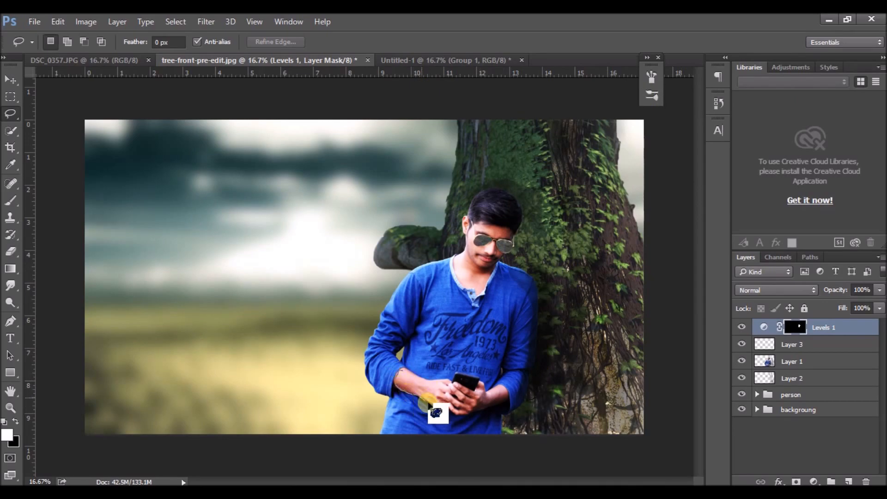
- Lasso the man's forearms and hands and lighten them with a second Levels adjustment
mouse_move(427, 403)
mouse_down()
mouse_move(466, 417)
mouse_move(501, 405)
mouse_move(503, 391)
mouse_move(479, 386)
mouse_move(468, 396)
mouse_move(430, 398)
mouse_up()
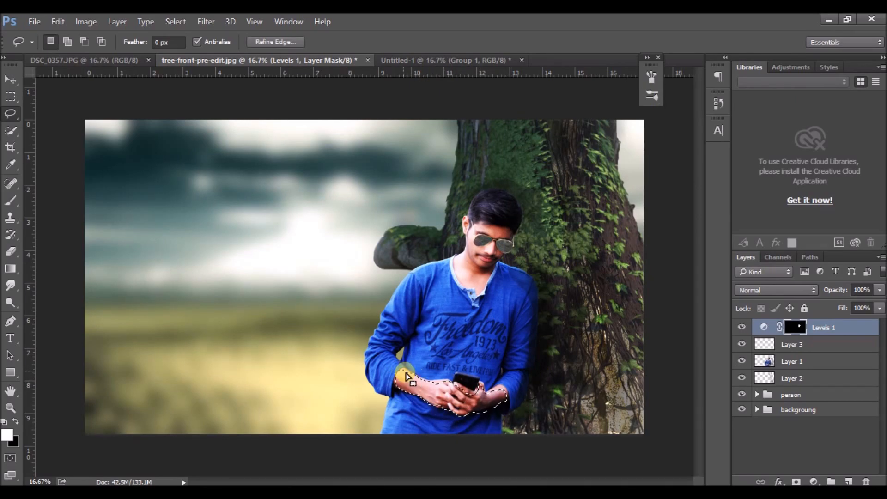
click(813, 481)
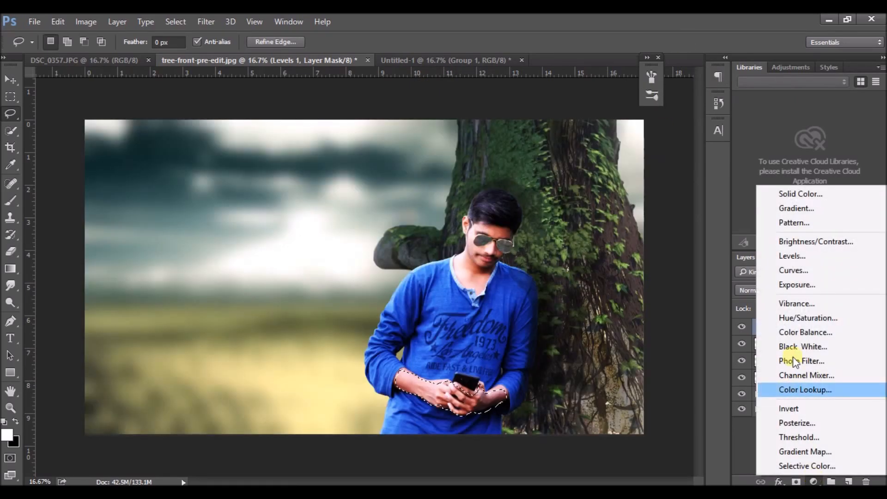
click(805, 255)
drag(399, 231, 395, 231)
drag(317, 230, 300, 230)
click(433, 90)
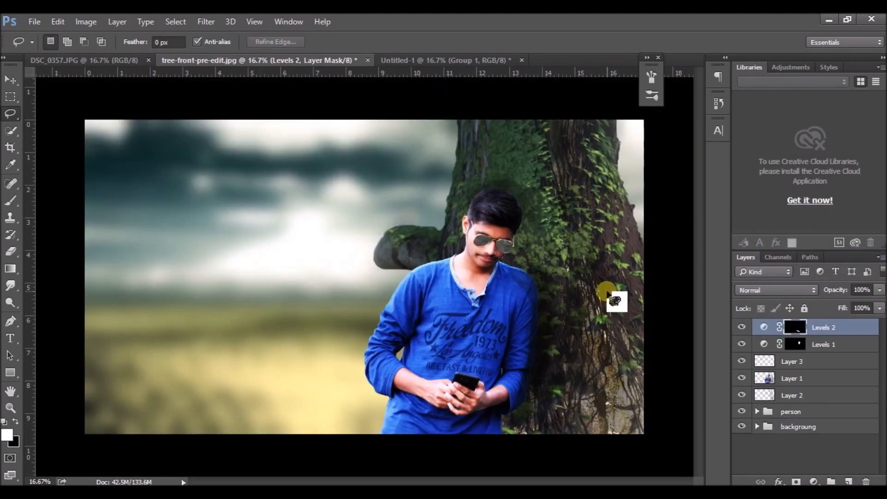
- Group the layers from Layer 2 up to Levels 2 and name the group brush
click(794, 400)
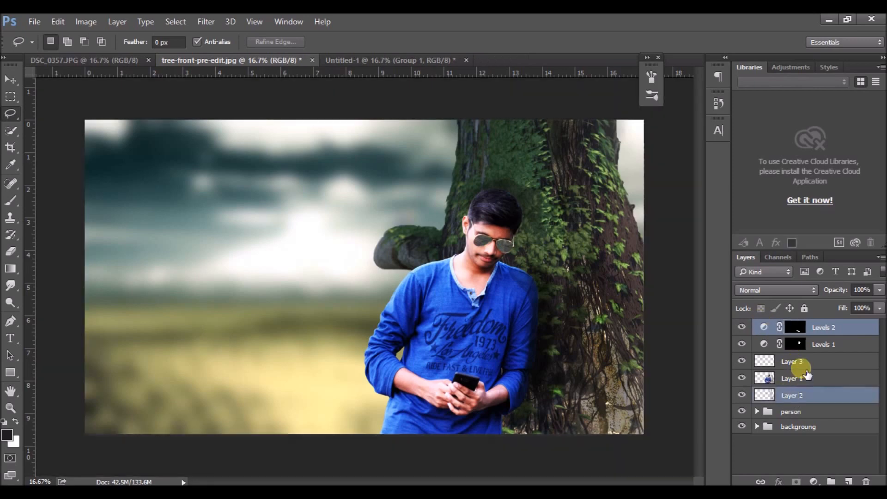
shift+click(791, 378)
shift+click(822, 344)
shift+click(827, 327)
key(ctrl+g)
double_click(815, 327)
text(brush)
key(Return)
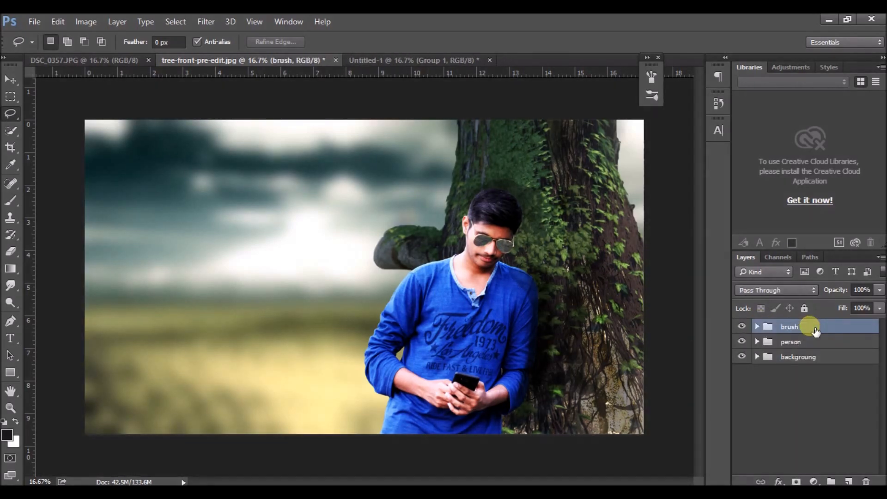
- Compare the image with the brush group hidden and shown, and add a new empty layer above it
click(741, 325)
click(740, 326)
drag(762, 342, 653, 300)
click(848, 481)
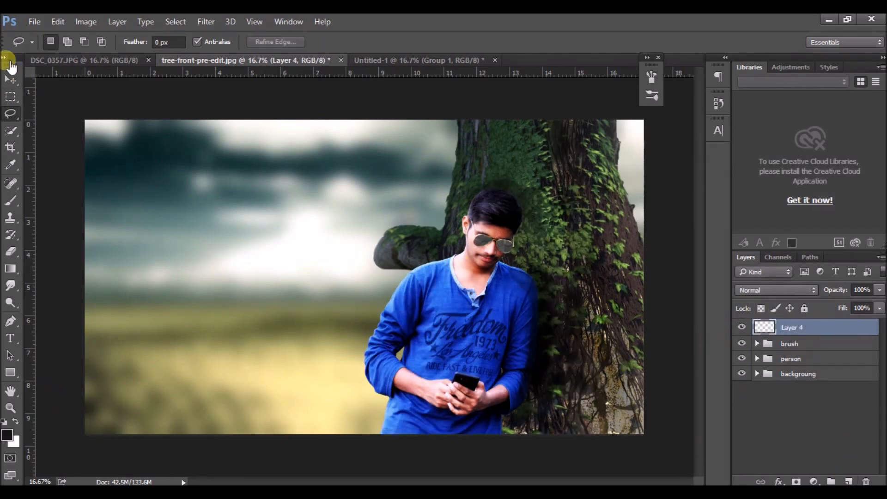
- Paint a soft white round spot in the dark sky on Layer 4 with a 467 px brush at 100% opacity
click(11, 199)
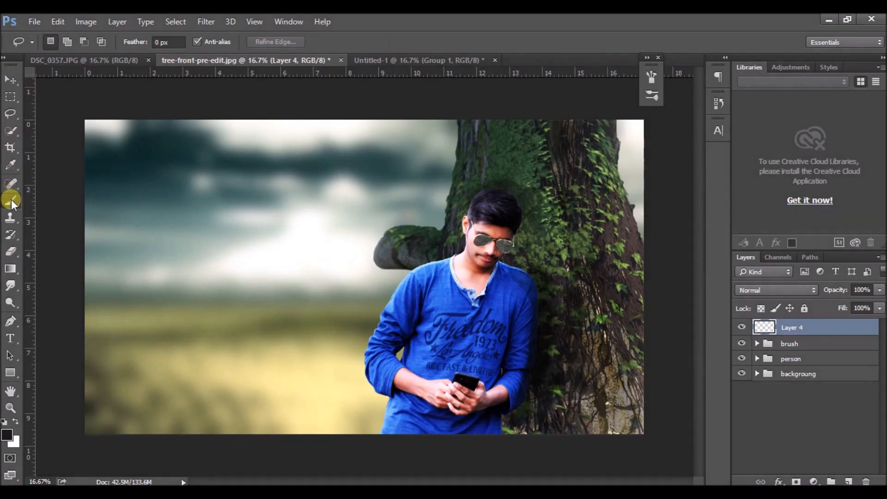
click(64, 42)
click(45, 139)
click(15, 421)
click(136, 187)
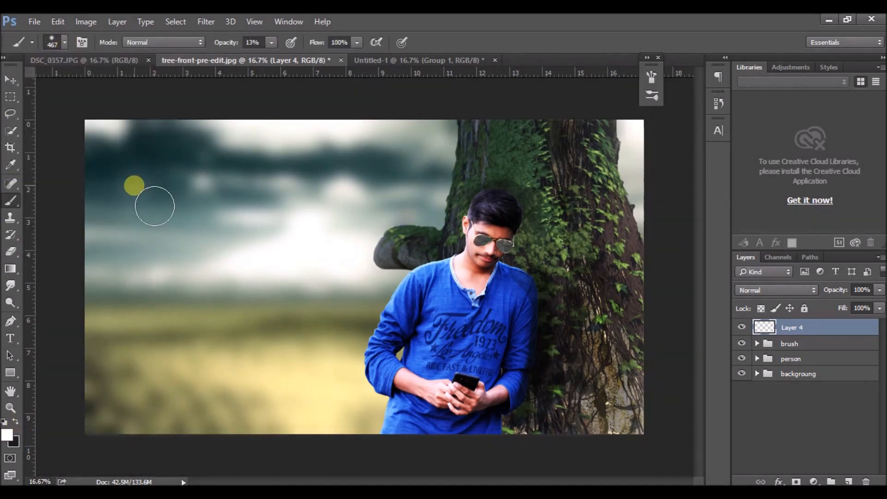
key(ctrl+z)
click(271, 42)
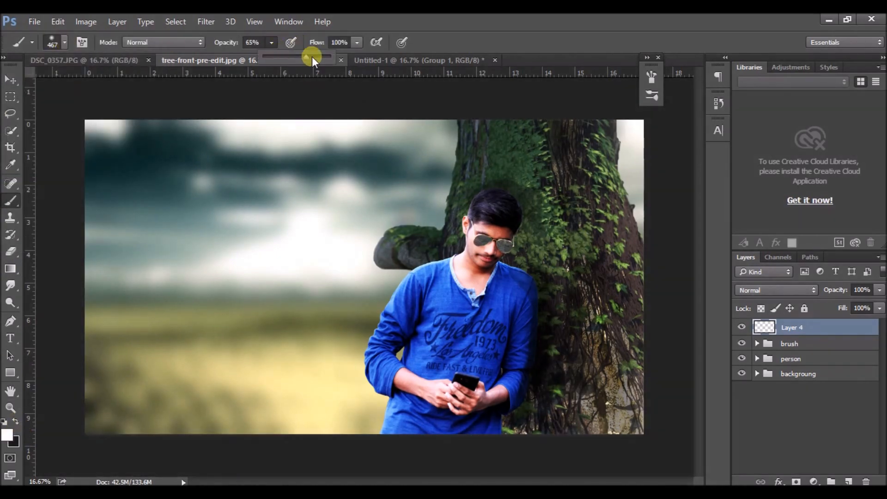
drag(295, 58, 333, 58)
click(144, 182)
click(240, 178)
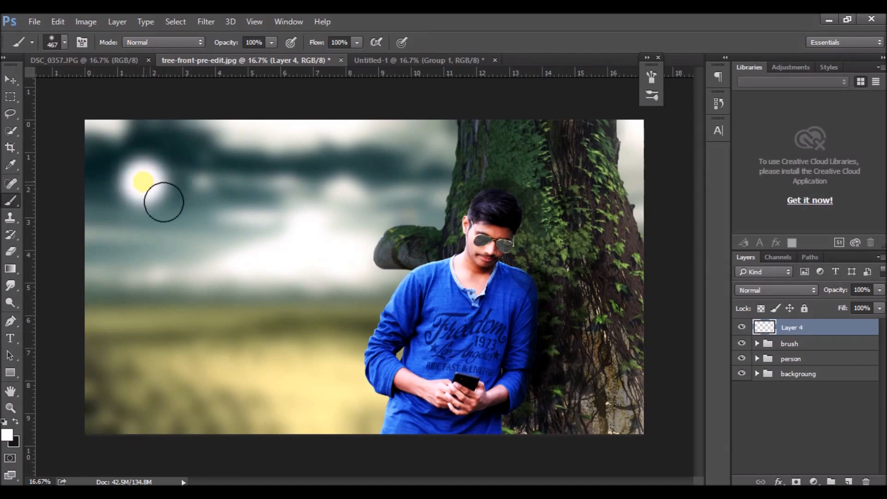
click(273, 282)
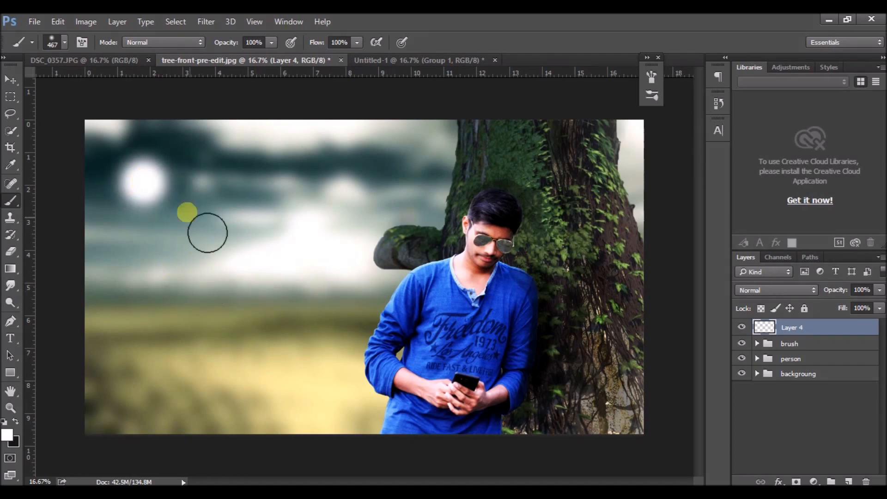
- Start a free transform of the white spot and set Layer 4's blend mode to Lighten after trying another mode
key(ctrl+t)
click(776, 289)
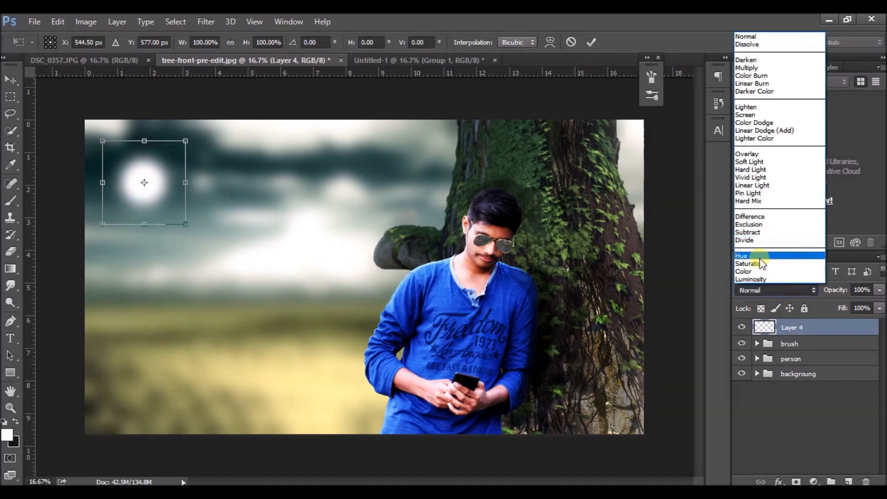
click(761, 214)
click(783, 291)
click(762, 109)
- Enlarge the white spot to about 219% by 203% and move it into the image's upper-left corner
mouse_move(186, 224)
mouse_down()
mouse_move(241, 299)
mouse_move(284, 312)
mouse_up()
drag(241, 251, 154, 165)
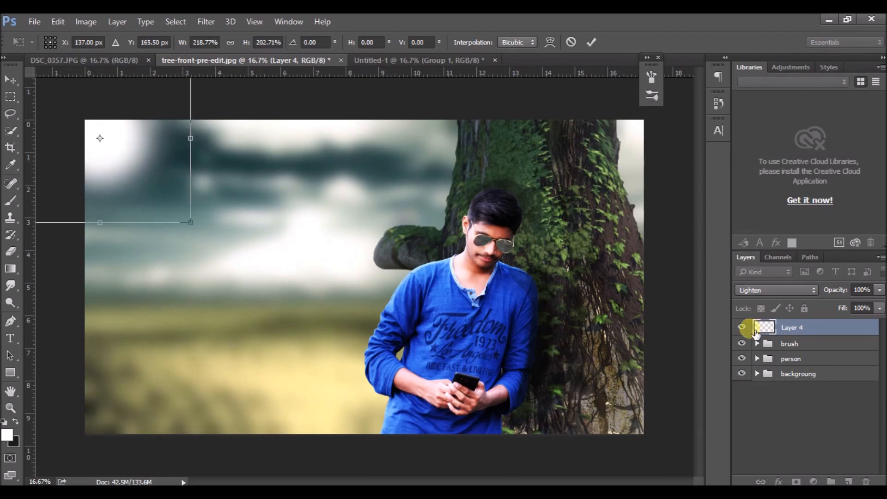
click(10, 79)
click(421, 204)
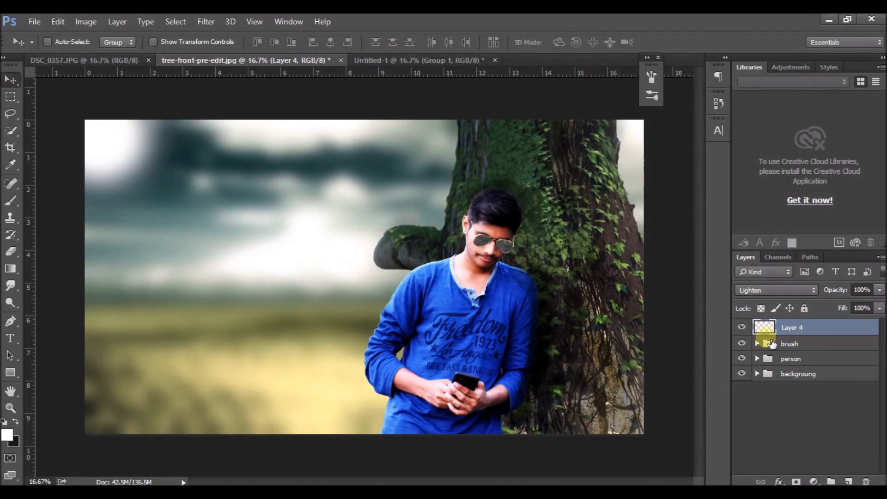
- Put Layer 4 in a group named blending and adjust its Fill and Opacity, with Opacity set to 100%
key(ctrl+g)
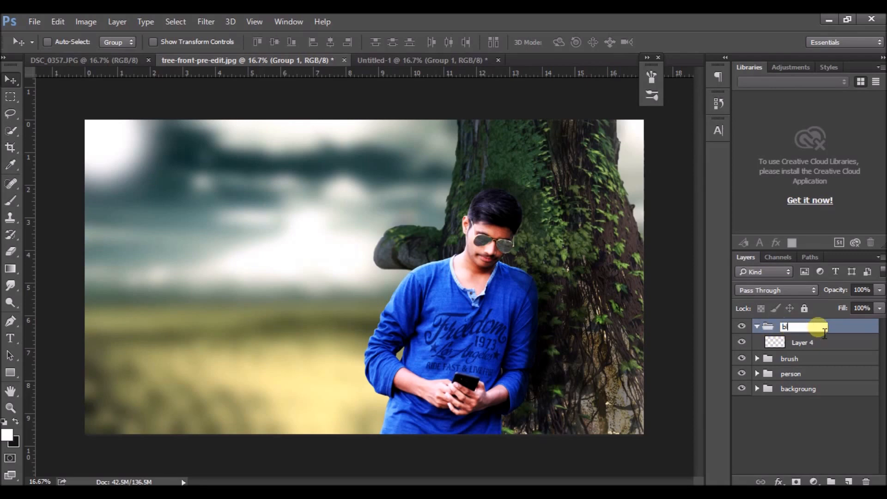
click(756, 326)
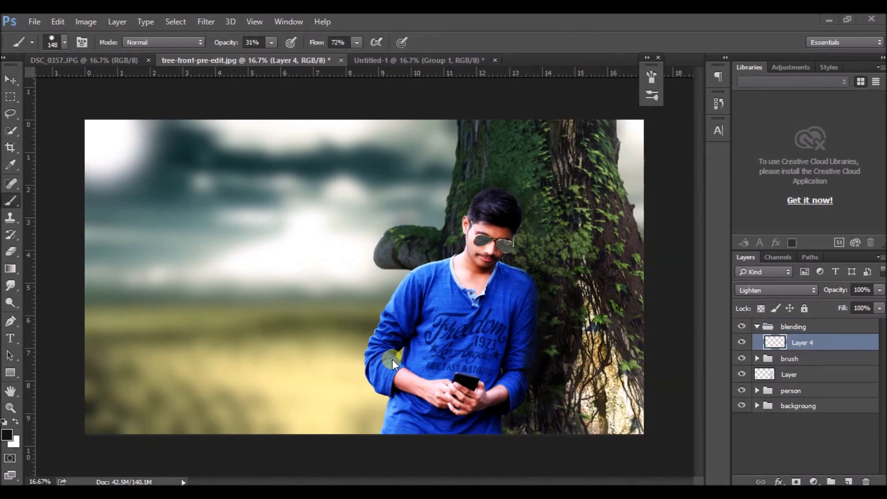
click(880, 290)
drag(873, 308, 860, 322)
click(880, 290)
click(879, 308)
drag(880, 291, 884, 303)
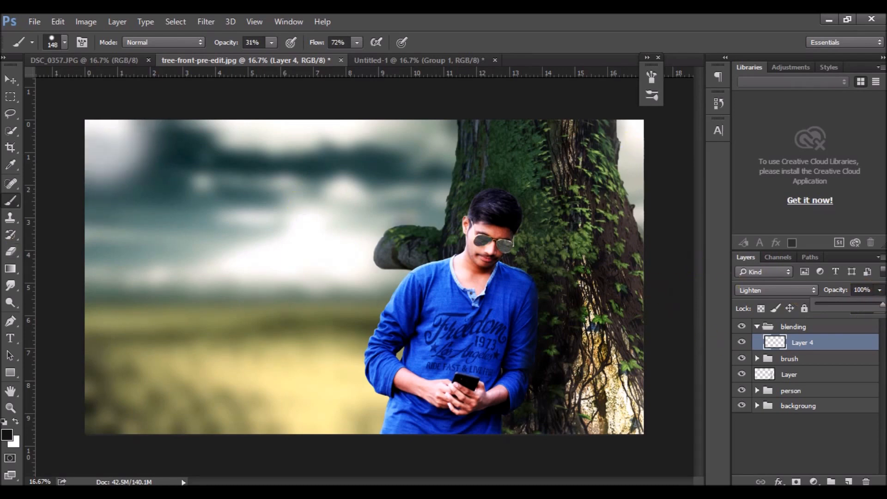
- Move the layer named Layer into the brush group and compare the image with it hidden and shown
click(756, 326)
click(777, 359)
click(742, 357)
click(742, 357)
mouse_move(791, 358)
mouse_down()
mouse_move(781, 337)
mouse_move(790, 344)
mouse_up()
click(756, 341)
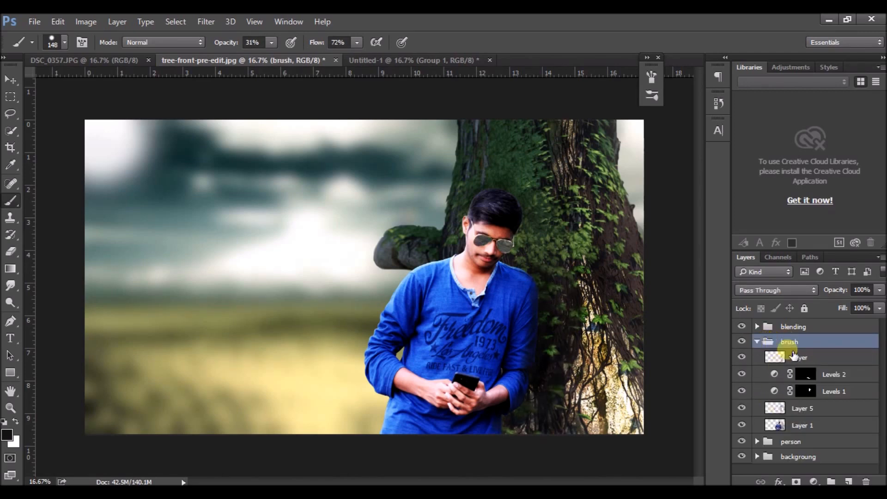
click(787, 357)
click(742, 357)
click(742, 357)
- Open Layer 1 copy from the person group in the Camera Raw filter and adjust its basic tones, lowering Shadows
click(756, 441)
scroll(857, 451, down, 1)
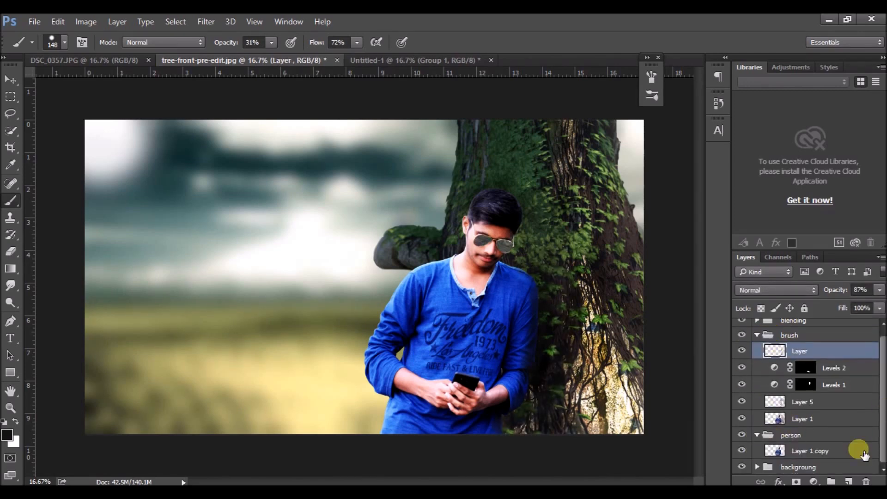
click(807, 455)
click(197, 21)
click(462, 245)
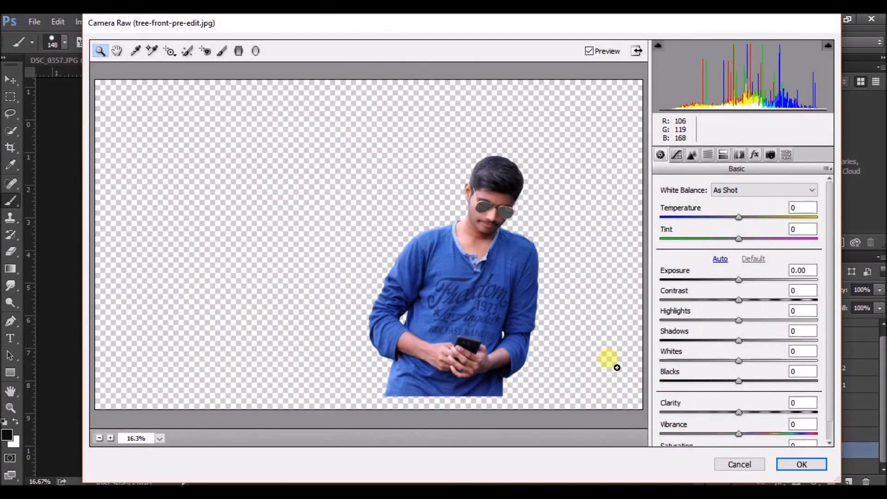
drag(748, 417, 743, 360)
drag(738, 341, 718, 340)
click(739, 320)
- Set noise reduction Luminance to 60, Luminance Detail to 38 and Luminance Contrast to 18, and lower the Blues luminance to -25
click(692, 154)
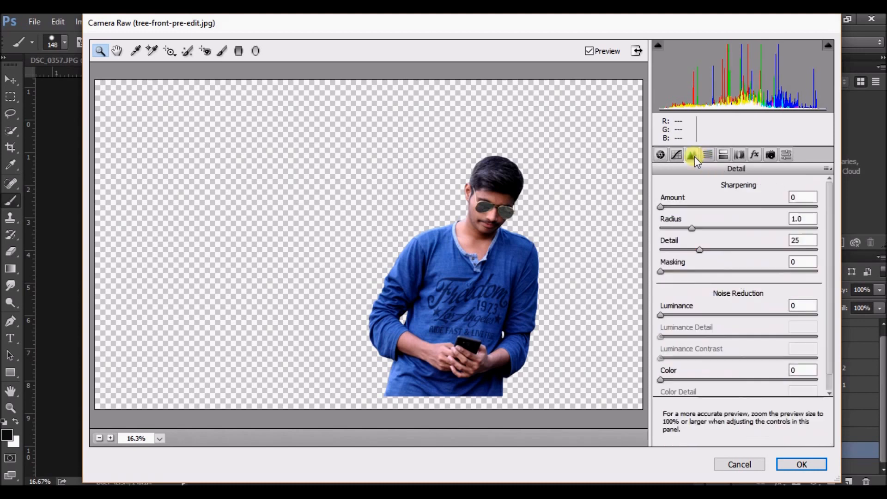
drag(663, 314, 741, 317)
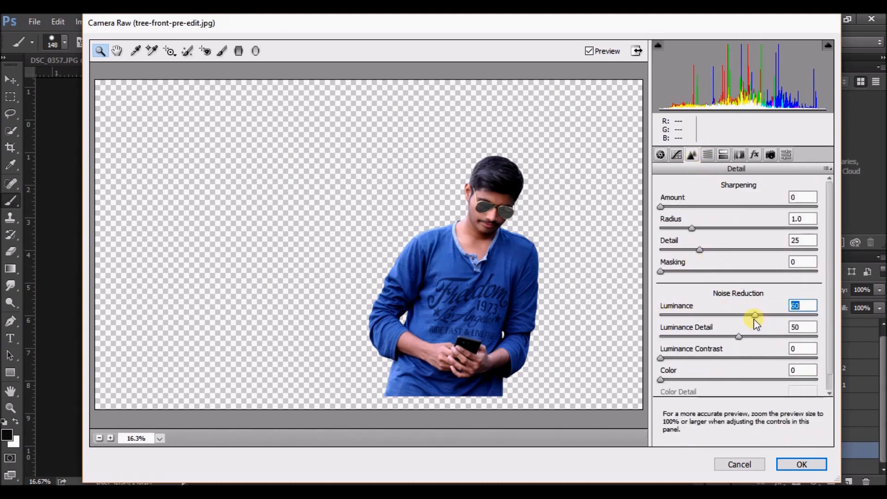
click(707, 155)
click(738, 204)
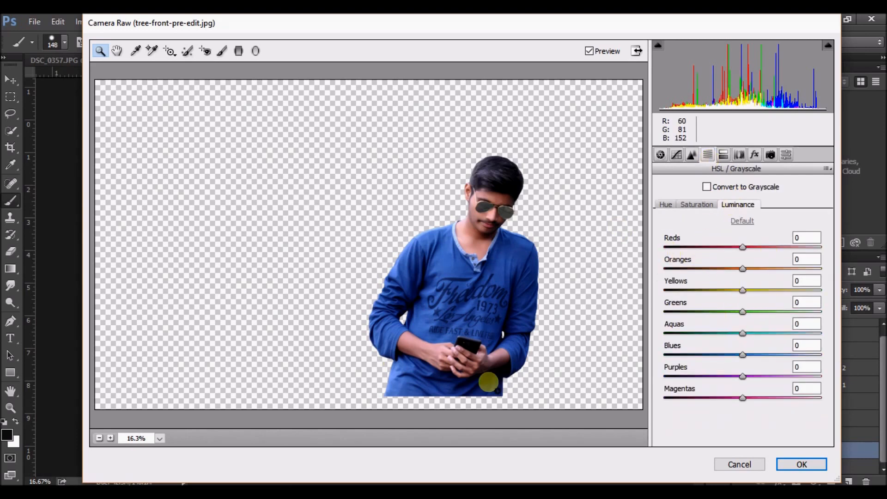
drag(742, 355, 722, 356)
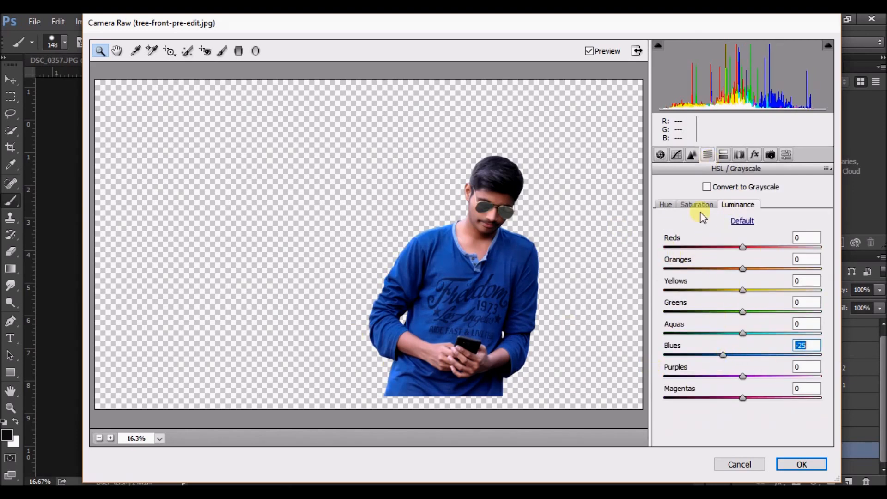
click(692, 155)
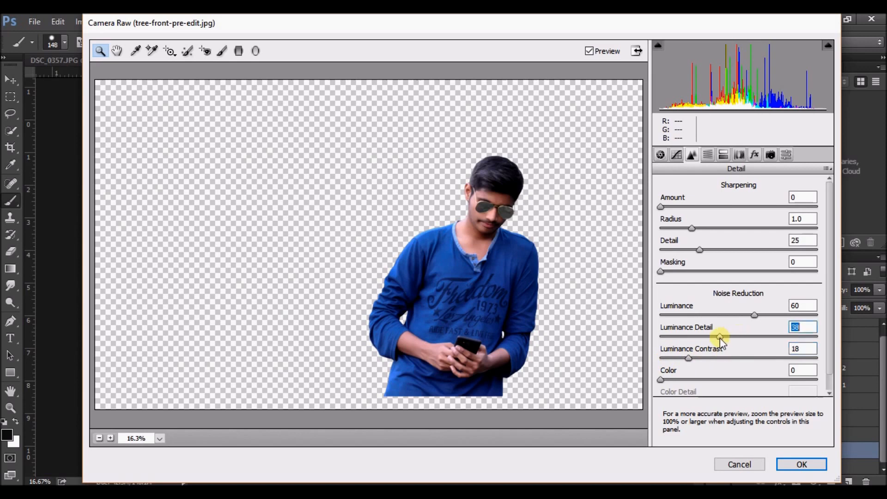
- Set the Blues luminance to -36, raise the Aquas luminance to about +91, and apply the Camera Raw filter
key(ctrl+alt+4)
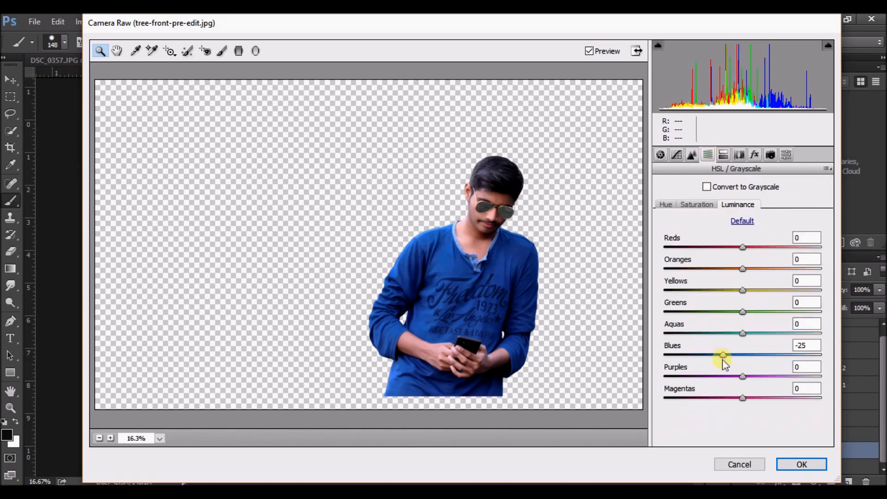
drag(723, 356, 714, 357)
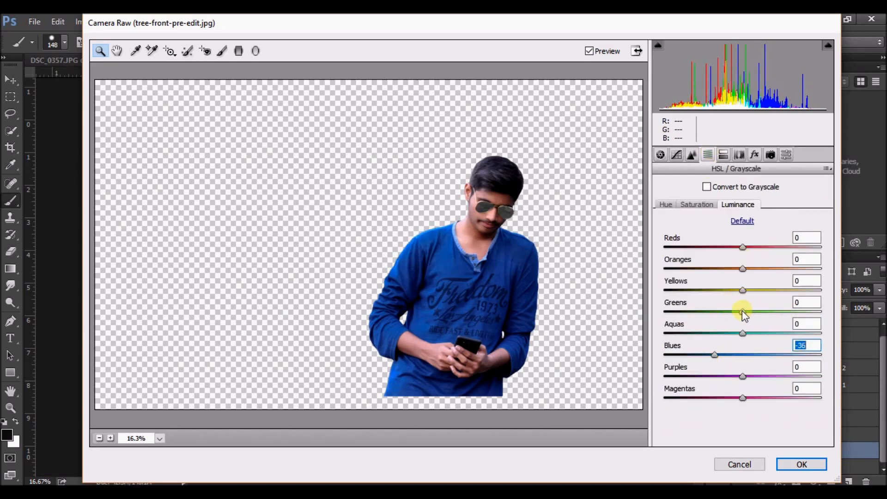
drag(744, 333, 766, 334)
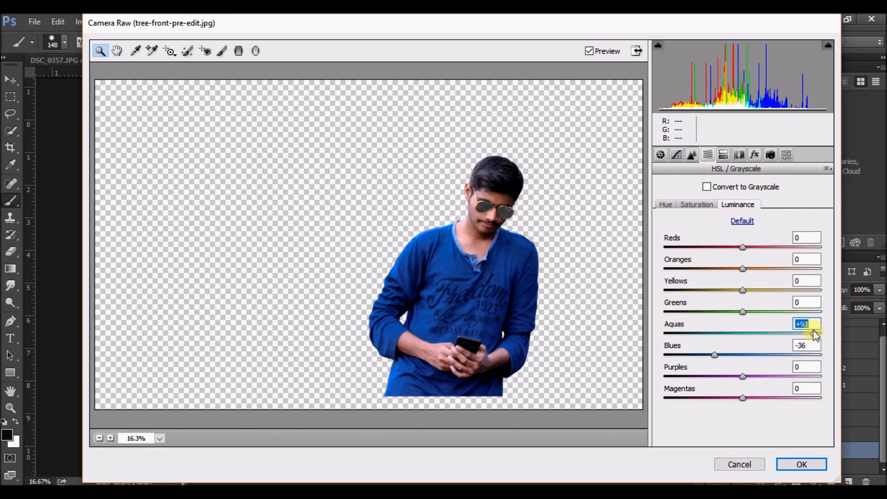
click(755, 154)
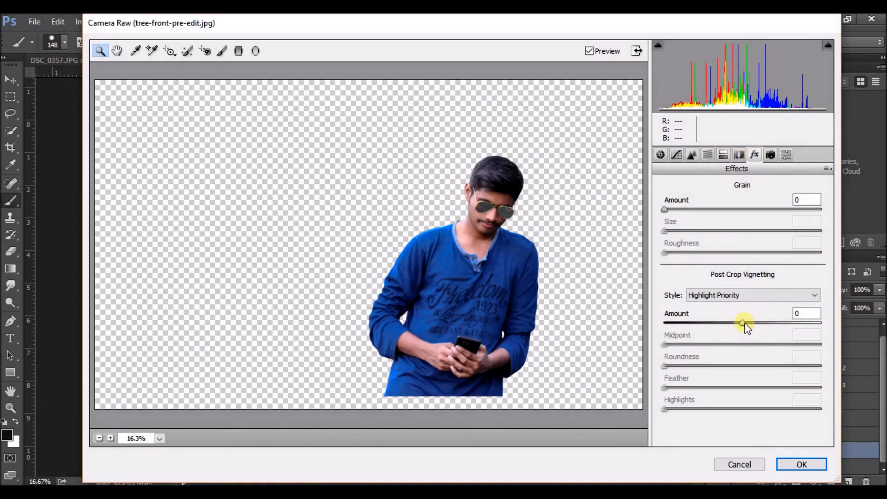
click(801, 463)
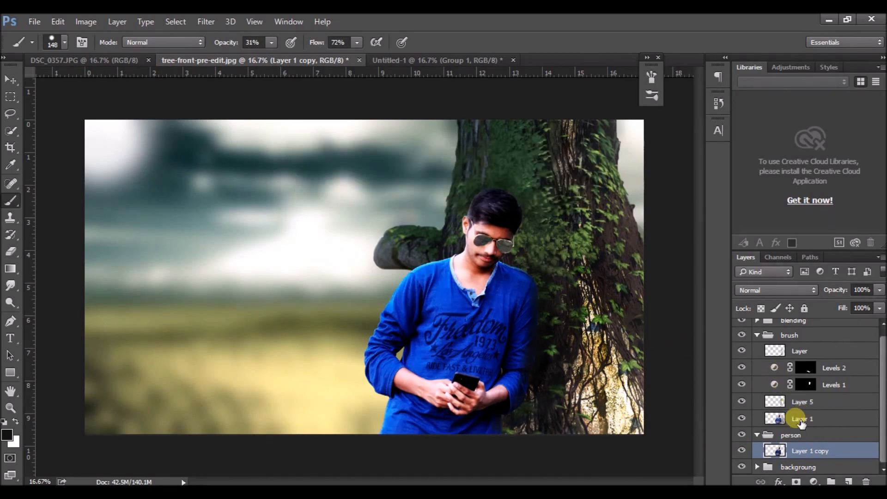
- Apply the Camera Raw filter to Layer 1 in the brush group with luminance noise reduction and a raised Luminance Detail
click(798, 419)
click(230, 21)
click(229, 111)
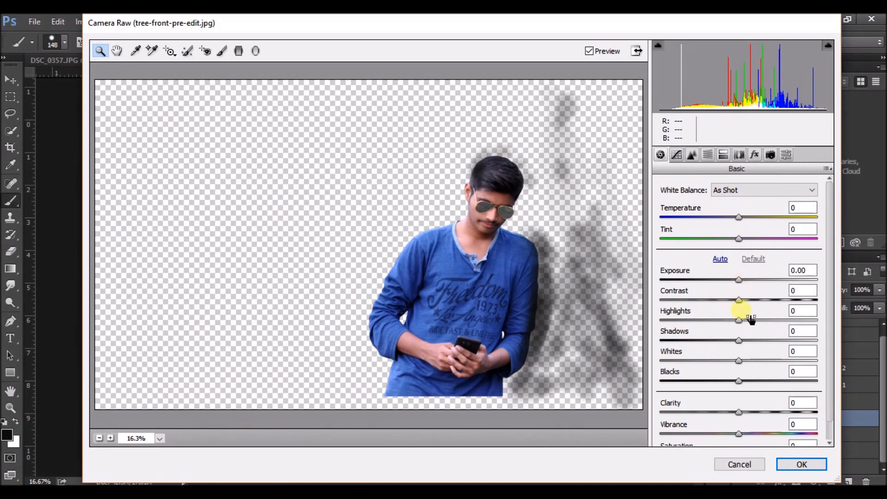
click(707, 154)
click(691, 154)
drag(663, 314, 735, 314)
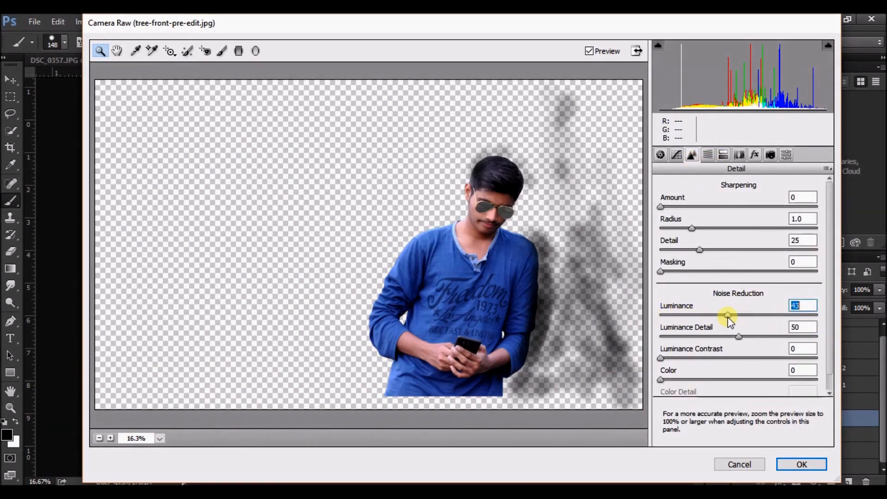
drag(686, 313, 685, 315)
drag(738, 336, 777, 340)
click(800, 463)
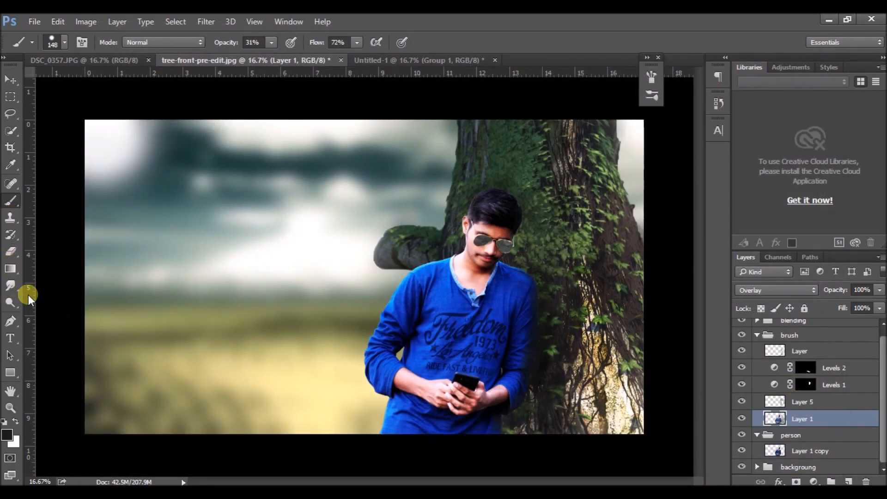
click(757, 336)
click(756, 357)
double_click(763, 347)
click(665, 95)
click(757, 341)
click(802, 425)
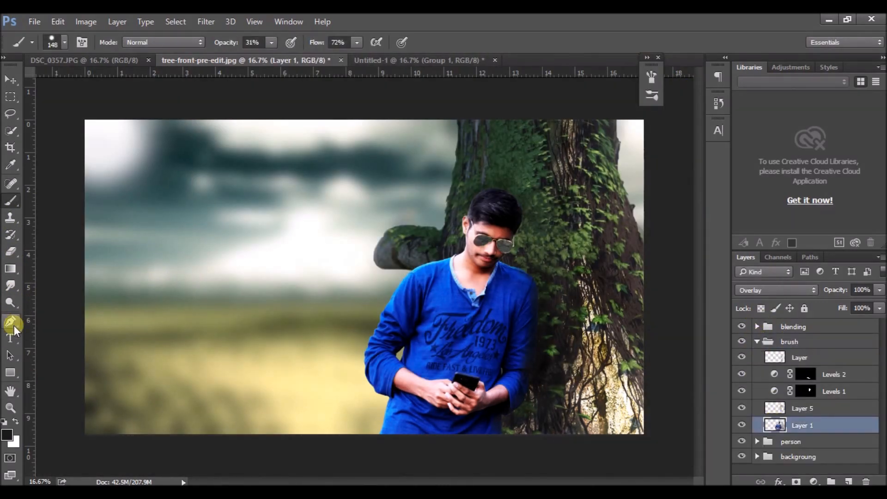
- Smooth the skin of the man's face on Layer 1 with the Smudge tool, using a soft 37 px brush at 75% strength
click(10, 286)
click(64, 42)
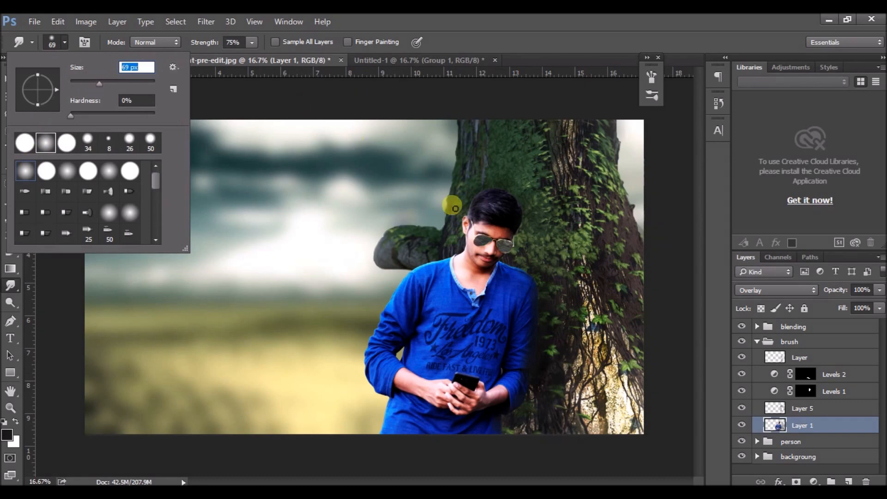
key(ctrl+plus)
key(ctrl+plus)
drag(610, 240, 546, 269)
click(64, 42)
drag(87, 81, 85, 82)
key(ctrl+plus)
key(ctrl+plus)
drag(615, 232, 368, 313)
click(493, 252)
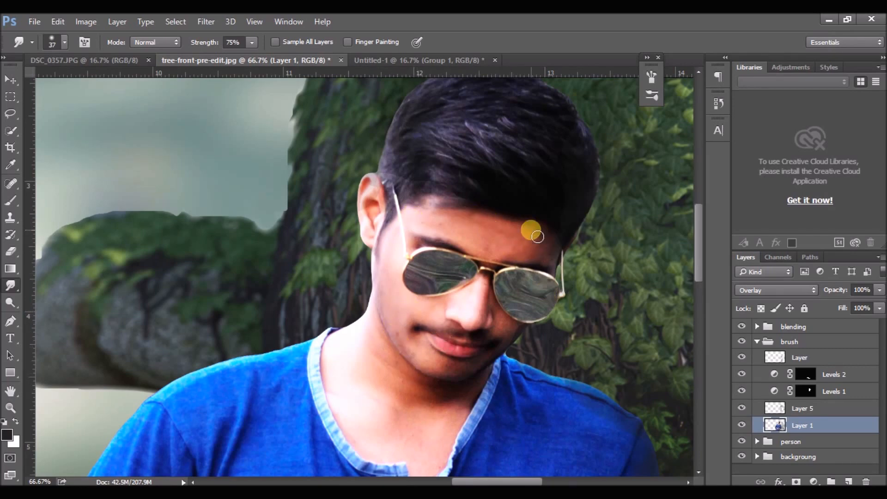
- Switch the Smudge tool to a fan-shaped bristle brush, with its size at 49 px and strength at 100%
click(64, 46)
double_click(63, 188)
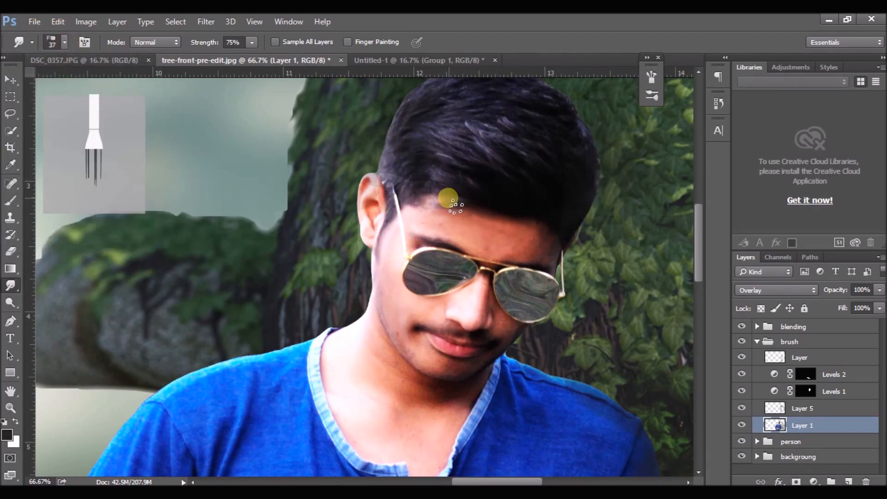
click(64, 44)
drag(97, 82, 104, 82)
click(437, 187)
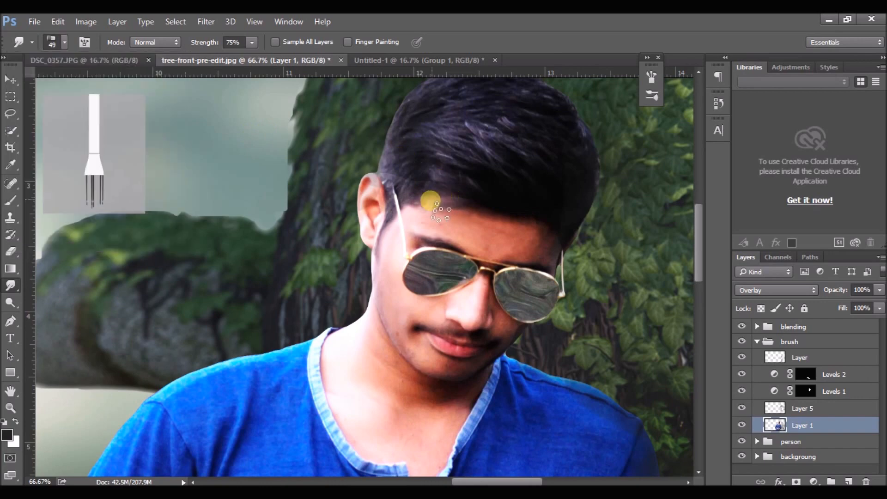
drag(252, 42, 471, 180)
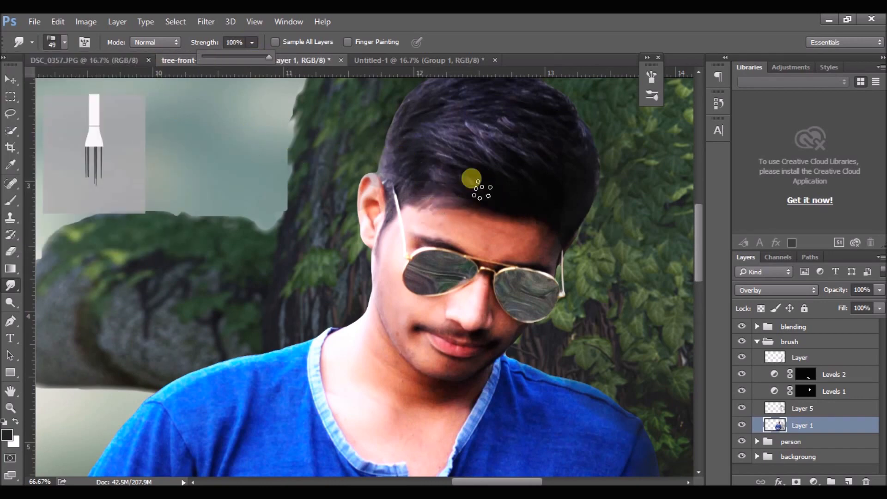
click(470, 179)
- Smudge the man's hair on Layer 1 into strands with the 49 px bristle brush at 100% strength
drag(478, 161, 464, 137)
mouse_move(505, 159)
mouse_down()
mouse_move(508, 121)
mouse_move(541, 93)
mouse_up()
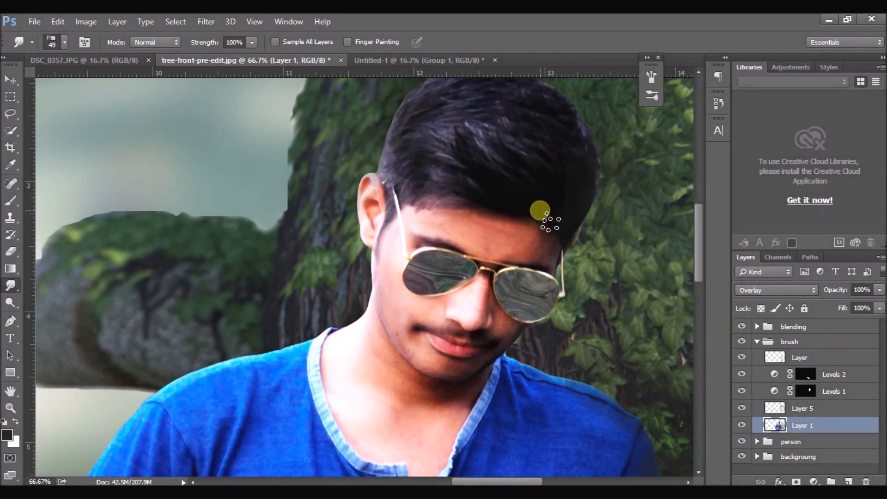
drag(543, 197, 494, 314)
drag(493, 209, 478, 179)
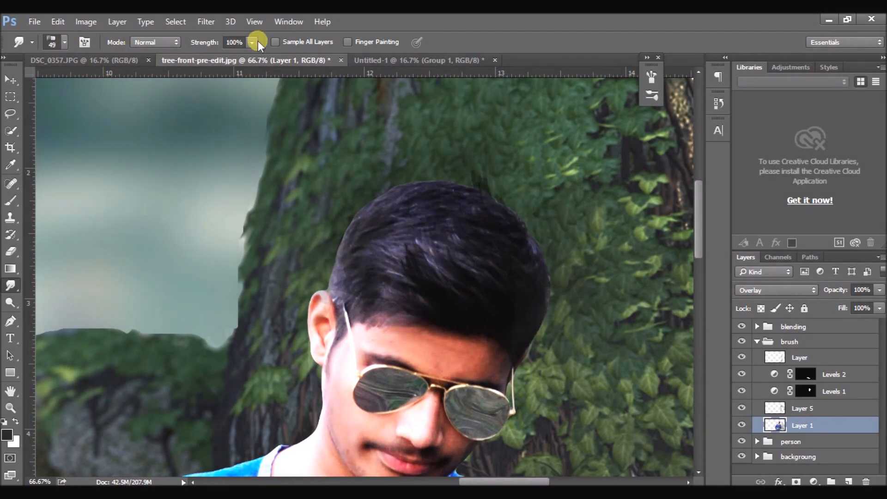
- Set the Smudge bristle brush size to 58 px and smudge more strands at the crown of the hair
click(65, 42)
click(488, 224)
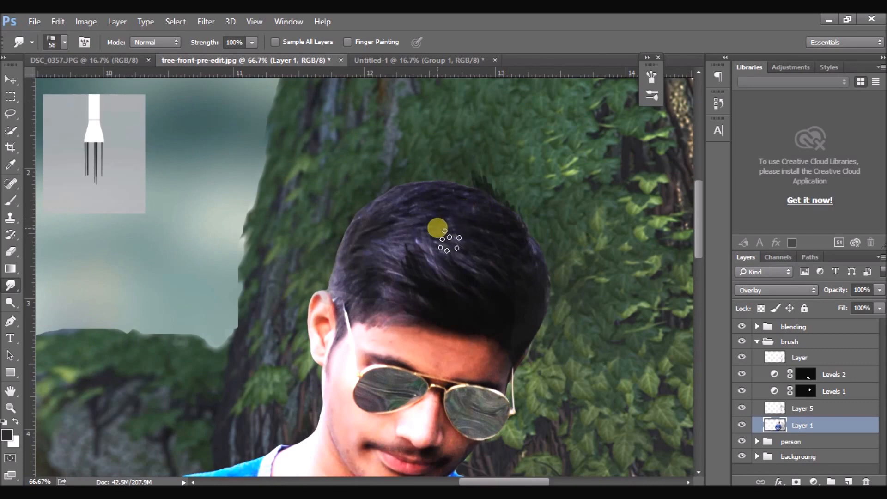
click(806, 290)
key(Escape)
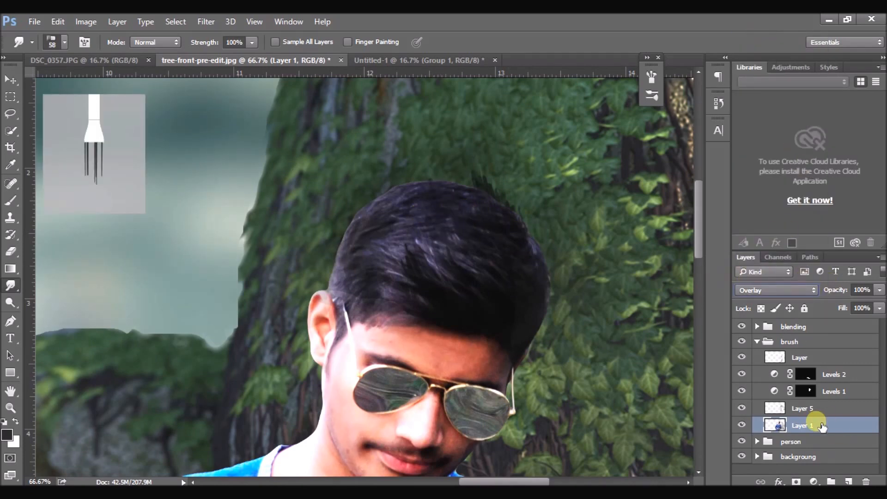
- Duplicate Layer 1 in the brush group and try the copy in Normal and Overlay blend modes
key(ctrl+j)
click(801, 441)
click(797, 420)
click(806, 290)
click(769, 38)
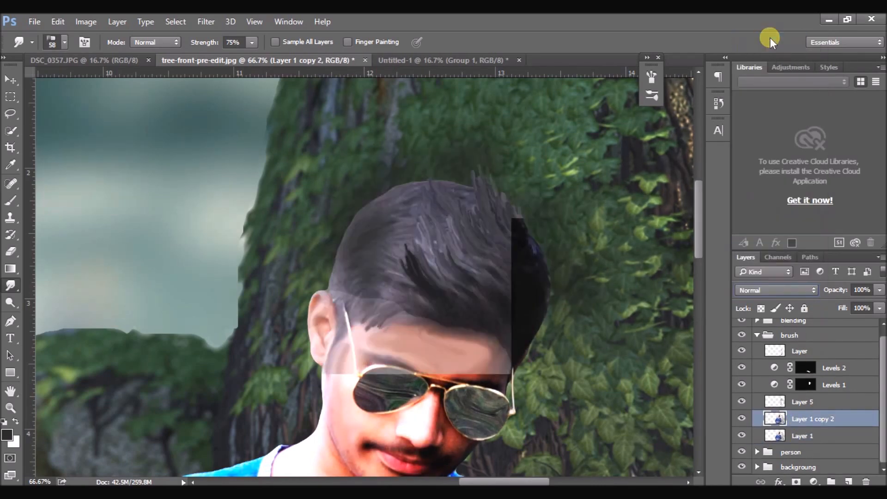
key(0)
click(804, 296)
click(771, 153)
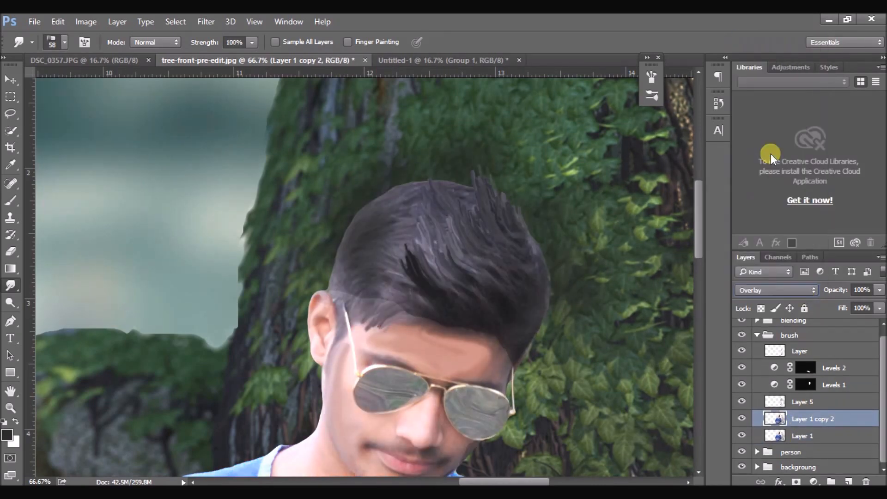
- Delete Layer 1 copy 2 from the brush group
click(802, 435)
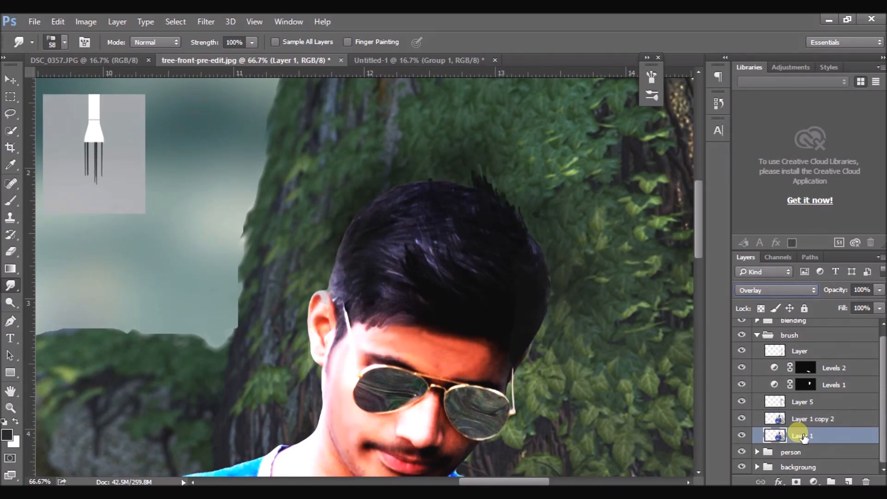
click(841, 418)
click(866, 481)
click(434, 207)
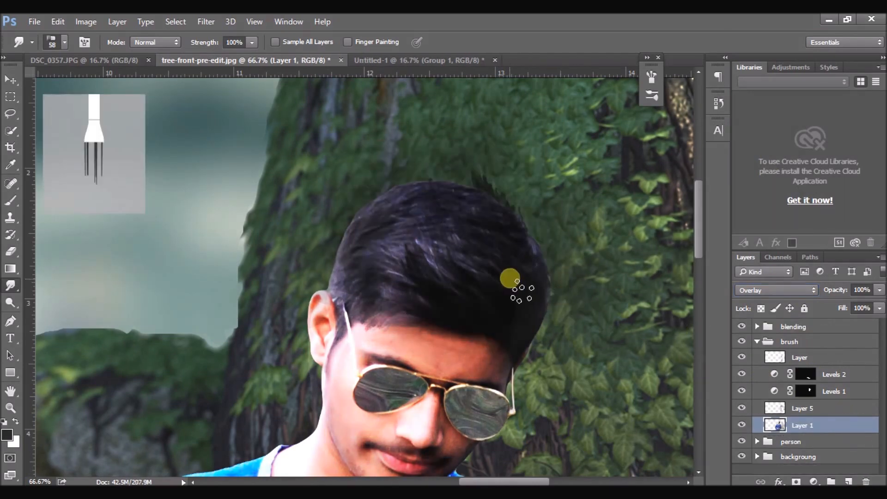
- Revert Layer 1 in the history to before the bristle hair strokes and delete the later history states
click(725, 58)
click(660, 378)
click(668, 319)
click(667, 272)
click(673, 257)
click(671, 244)
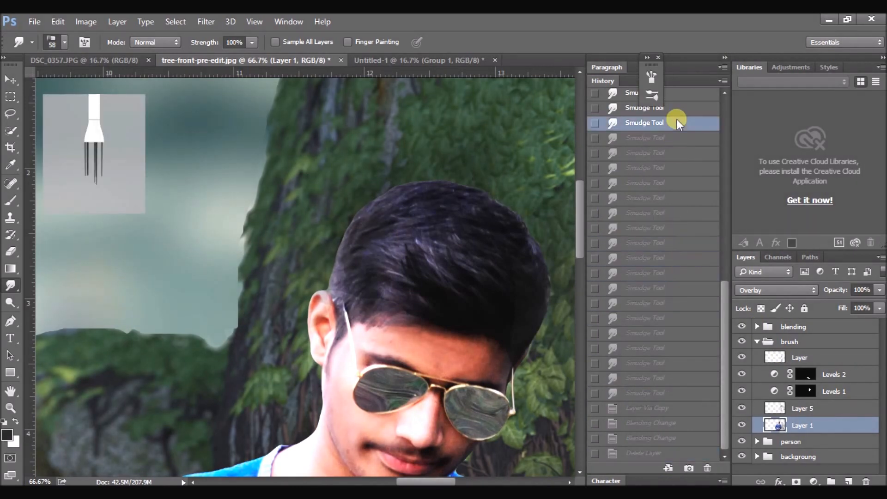
click(677, 120)
click(725, 114)
click(664, 448)
click(664, 433)
click(663, 420)
click(661, 405)
click(661, 390)
click(662, 377)
right_click(661, 393)
click(691, 410)
- Duplicate Layer 1 copy from the person group and place the duplicate in the brush group directly below Layer 1
click(763, 441)
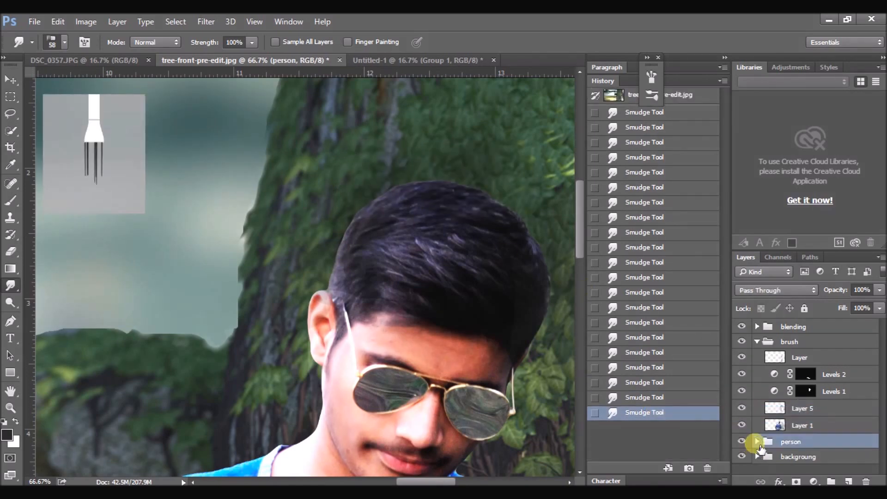
click(756, 442)
click(795, 458)
click(740, 456)
click(741, 457)
right_click(817, 461)
click(665, 109)
click(556, 158)
drag(768, 430, 811, 431)
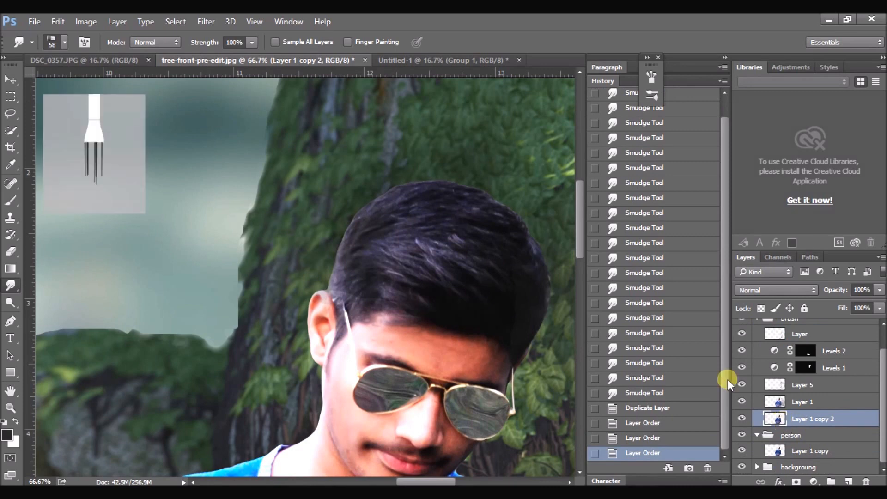
- Smudge the man's hair on Layer 1 copy 2 into strands with the 58 px bristle brush at 100% strength
drag(398, 314, 420, 287)
drag(383, 313, 541, 268)
drag(425, 286, 425, 254)
mouse_move(439, 303)
mouse_down()
mouse_move(412, 250)
mouse_move(428, 247)
mouse_move(455, 268)
mouse_move(416, 277)
mouse_move(447, 271)
mouse_move(437, 229)
mouse_move(478, 252)
mouse_move(468, 228)
mouse_move(488, 218)
mouse_move(509, 241)
mouse_move(449, 196)
mouse_move(487, 195)
mouse_move(452, 184)
mouse_move(430, 209)
mouse_move(431, 233)
mouse_up()
key(ctrl+minus)
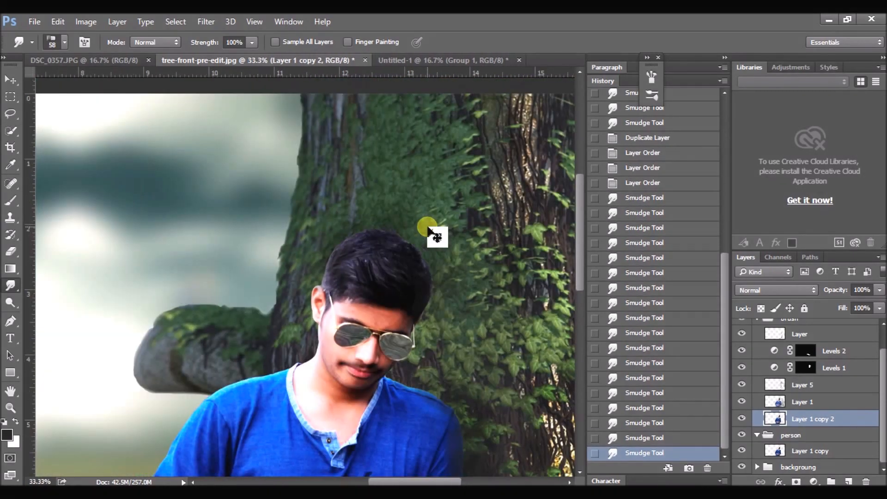
- Step the history back to the first two hair smudge strokes on Layer 1 copy 2 and delete the later states
click(684, 437)
click(694, 408)
click(693, 394)
click(677, 363)
click(673, 348)
click(673, 332)
click(675, 303)
click(670, 257)
click(664, 243)
right_click(664, 243)
click(652, 227)
click(655, 229)
right_click(654, 230)
click(689, 263)
click(417, 214)
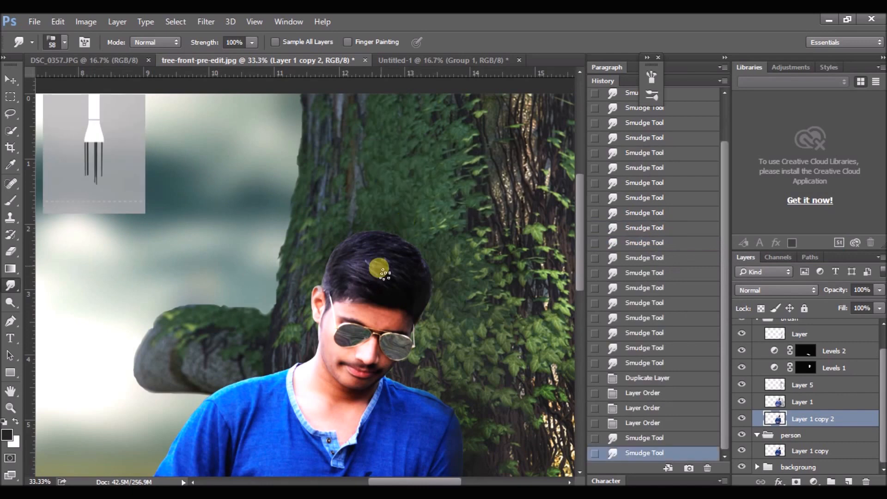
- Smudge the man's hair on Layer 1 copy 2 with the bristle tip, following the strands across the crown
mouse_move(368, 277)
mouse_down()
mouse_move(380, 282)
mouse_move(391, 267)
mouse_up()
mouse_move(390, 262)
mouse_down()
mouse_move(403, 273)
mouse_move(420, 263)
mouse_up()
drag(417, 256, 379, 259)
mouse_move(372, 256)
mouse_down()
mouse_move(366, 251)
mouse_move(397, 245)
mouse_up()
mouse_move(384, 240)
mouse_down()
mouse_move(352, 296)
mouse_move(366, 296)
mouse_move(349, 295)
mouse_move(381, 306)
mouse_move(365, 266)
mouse_up()
mouse_move(358, 275)
mouse_down()
mouse_move(366, 253)
mouse_move(388, 257)
mouse_move(379, 252)
mouse_up()
mouse_move(358, 277)
mouse_down()
mouse_move(368, 244)
mouse_move(406, 272)
mouse_up()
mouse_move(445, 300)
mouse_down()
mouse_move(368, 255)
mouse_move(405, 291)
mouse_move(376, 249)
mouse_move(399, 239)
mouse_move(350, 263)
mouse_move(430, 303)
mouse_up()
key(ctrl+minus)
- Set Layer 1's opacity to 77% and smudge the man's hair on that layer
click(879, 290)
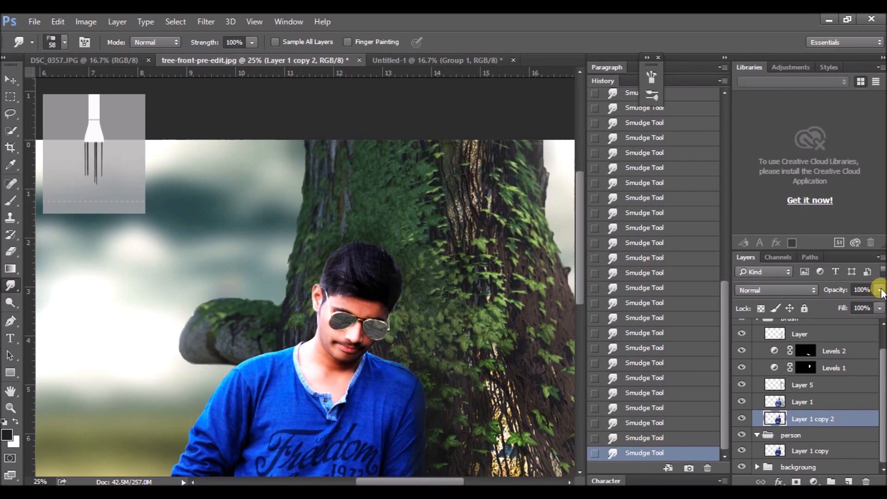
click(816, 397)
click(879, 290)
drag(875, 303, 859, 305)
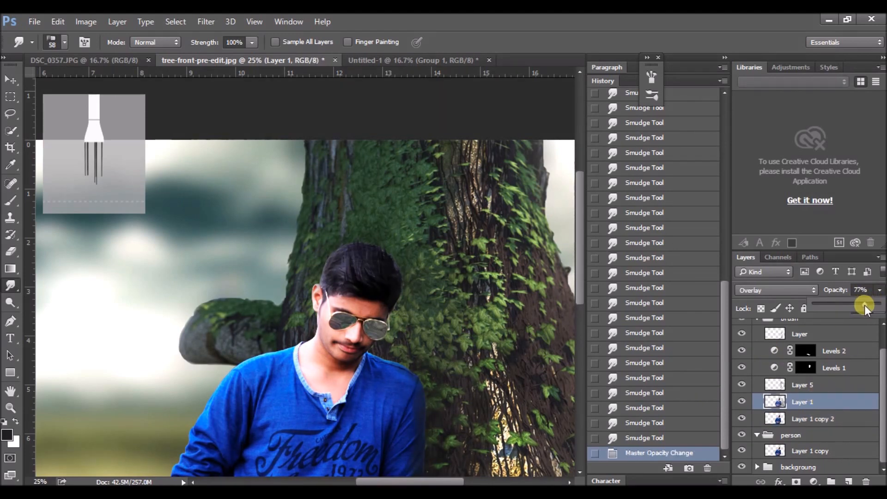
mouse_move(369, 273)
mouse_down()
mouse_move(349, 255)
mouse_move(371, 237)
mouse_move(391, 257)
mouse_move(355, 246)
mouse_move(326, 259)
mouse_move(337, 270)
mouse_move(325, 300)
mouse_move(331, 272)
mouse_move(326, 298)
mouse_move(323, 271)
mouse_up()
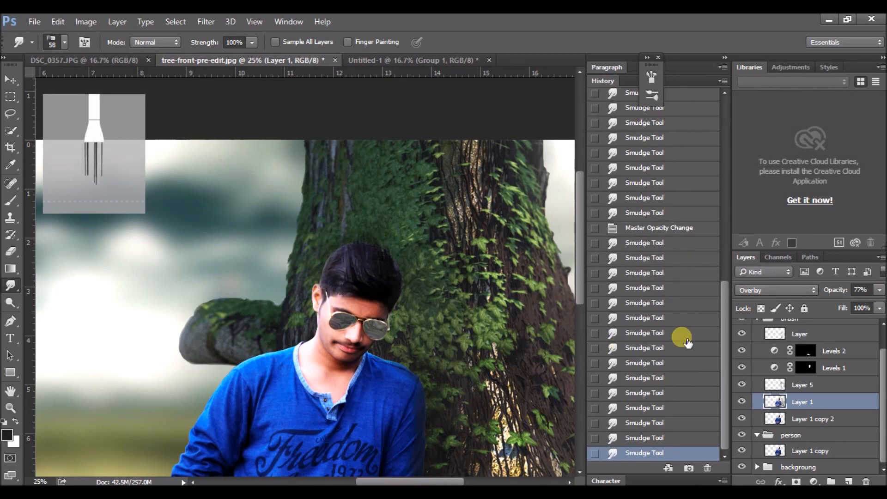
- Step the history back to an early smudge stroke on Layer 1 copy 2 and delete the smudge states from there on
click(655, 288)
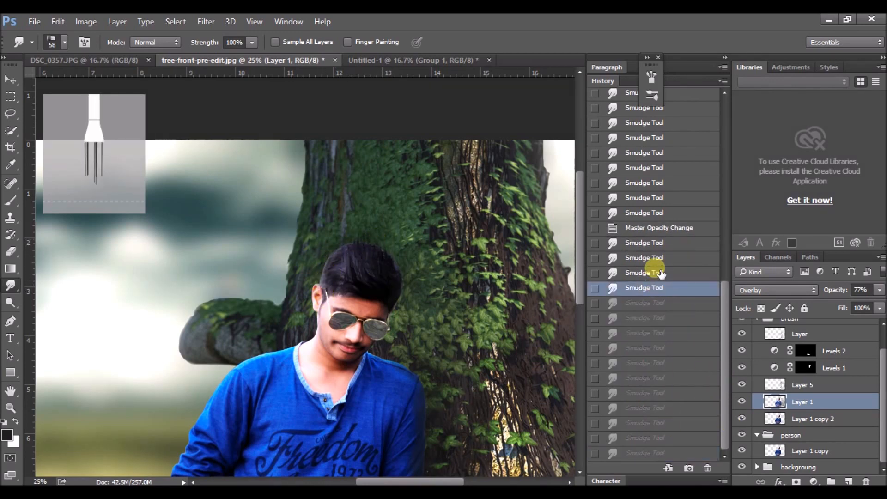
click(660, 272)
click(663, 257)
click(664, 247)
click(707, 93)
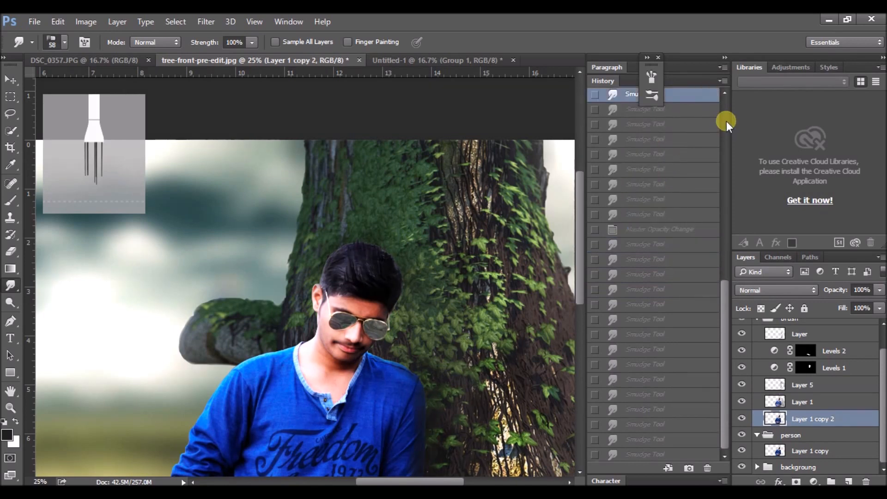
scroll(725, 121, up, 3)
right_click(661, 124)
click(674, 145)
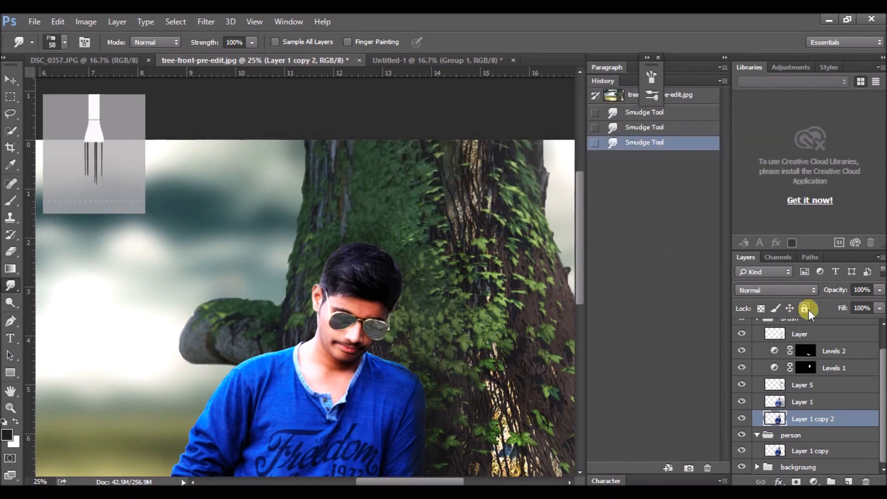
- Try a lower opacity on Layer 1 and smudge the hair from the forehead over the crown
click(795, 400)
click(879, 290)
drag(879, 303, 841, 303)
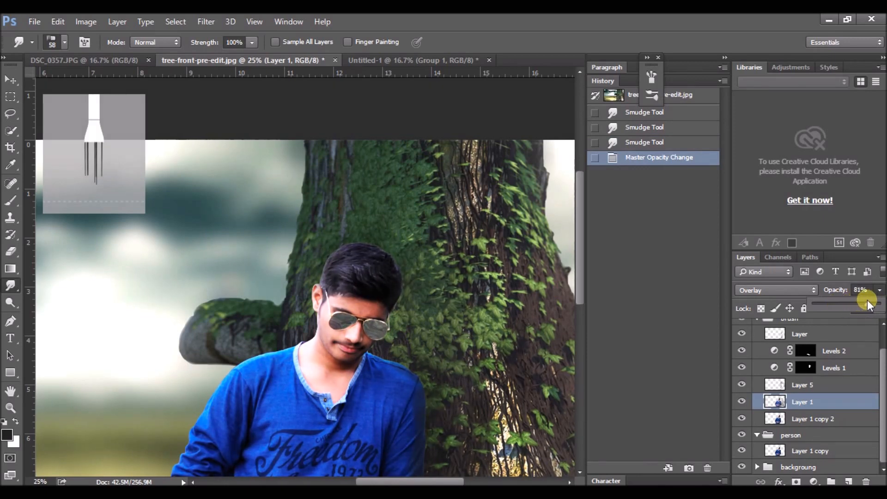
mouse_move(345, 288)
mouse_down()
mouse_move(370, 263)
mouse_move(364, 248)
mouse_move(344, 271)
mouse_move(344, 290)
mouse_up()
mouse_move(344, 290)
mouse_down()
mouse_move(347, 298)
mouse_move(365, 285)
mouse_up()
drag(373, 246, 433, 301)
- Inspect the hair up close with Layer 1 copy 2 active, and step back the last four smudge strokes
click(812, 424)
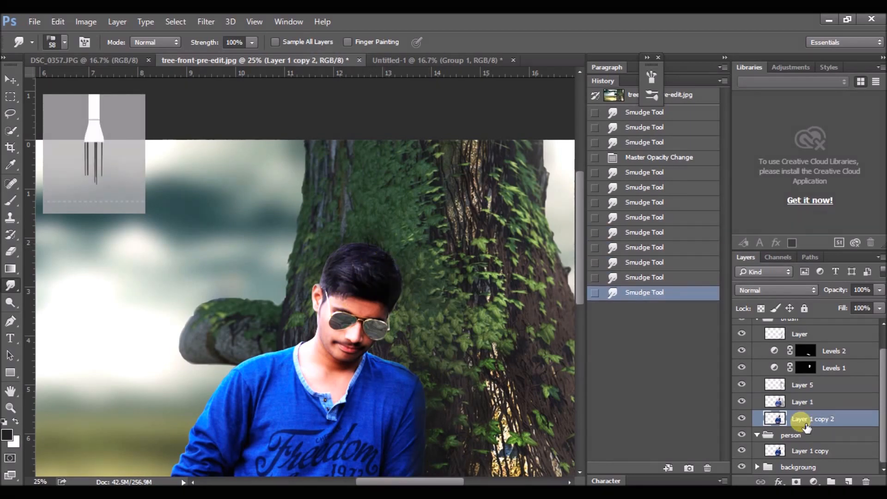
drag(545, 429, 547, 430)
key(ctrl+plus)
key(ctrl+plus)
key(ctrl+plus)
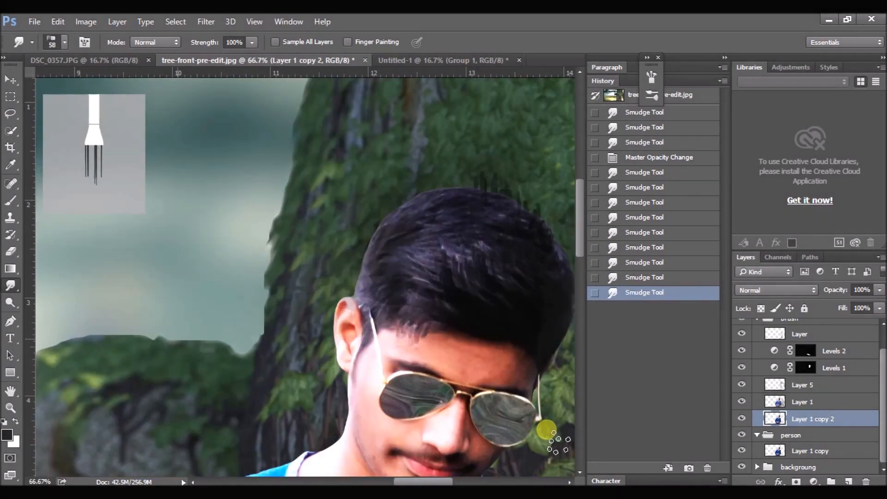
click(668, 233)
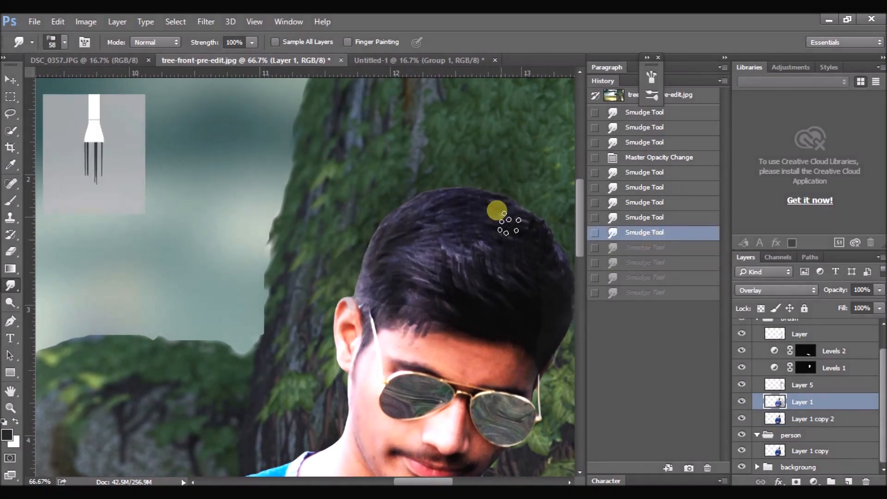
- Try another smudge stroke on the hair and return to the first stroke after the opacity change
click(791, 414)
drag(473, 271, 483, 245)
click(648, 233)
click(658, 171)
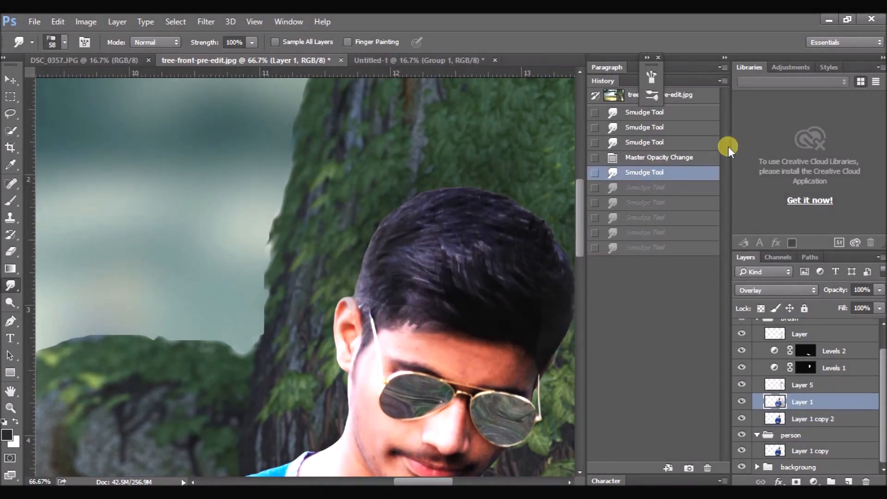
- Try several short smudge strokes across the top of the hair on Layer 1 and step back through them
drag(456, 222, 472, 240)
mouse_move(476, 237)
mouse_down()
mouse_move(493, 208)
mouse_move(494, 235)
mouse_up()
drag(495, 233, 492, 257)
click(661, 216)
click(662, 203)
click(662, 191)
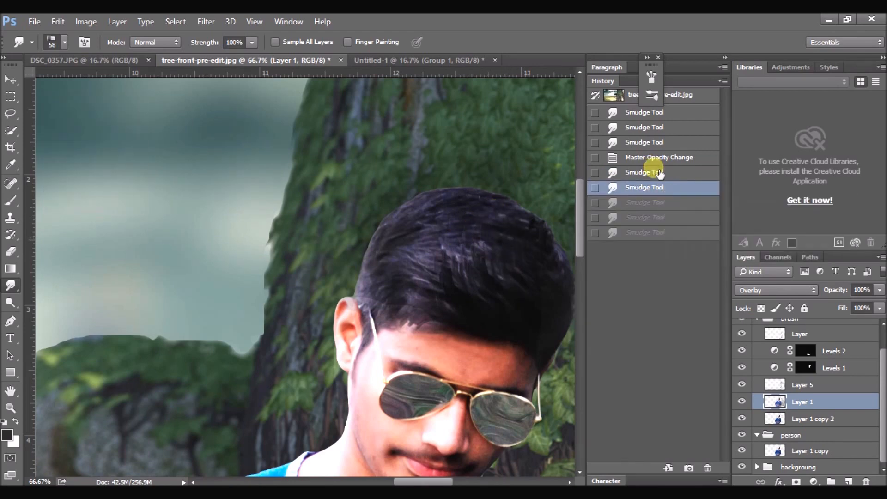
click(661, 172)
- Return to the earliest smudge strokes and delete two of their states from the history
click(705, 127)
click(683, 111)
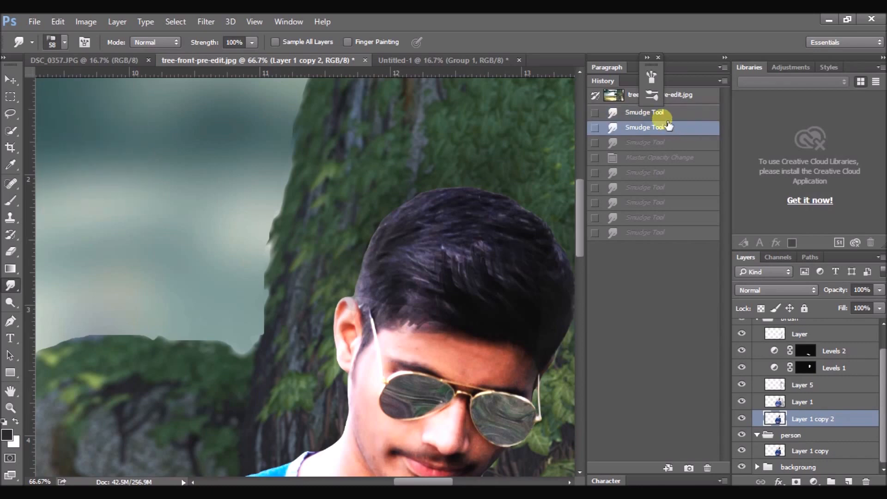
right_click(662, 117)
click(686, 138)
click(423, 207)
right_click(677, 114)
click(696, 135)
click(427, 207)
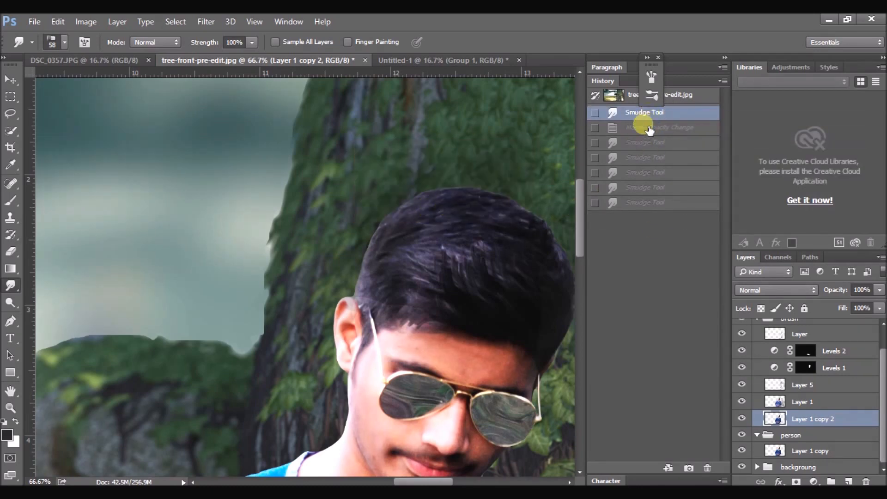
- Delete the remaining smudge states from the history, including those after the opacity change
click(655, 147)
right_click(657, 141)
click(673, 163)
click(423, 206)
right_click(637, 113)
click(669, 135)
click(422, 207)
right_click(652, 112)
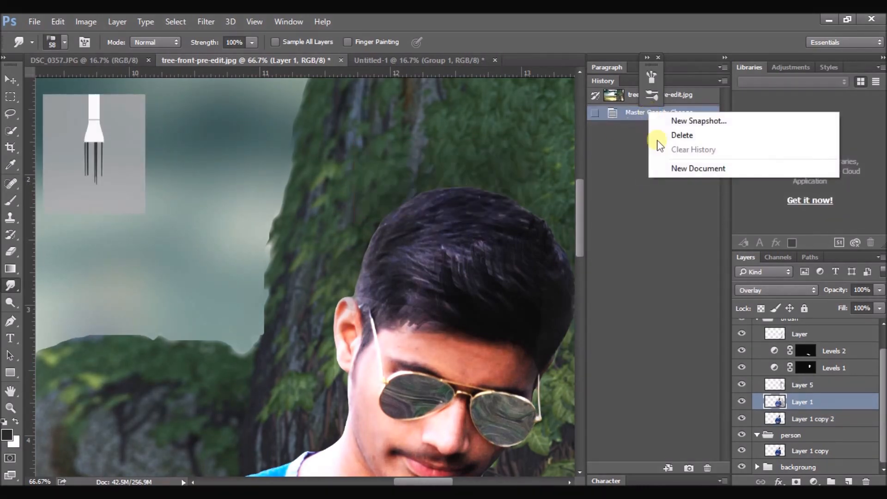
click(665, 134)
click(421, 206)
- Clear the document's history
key(ctrl+minus)
key(ctrl+minus)
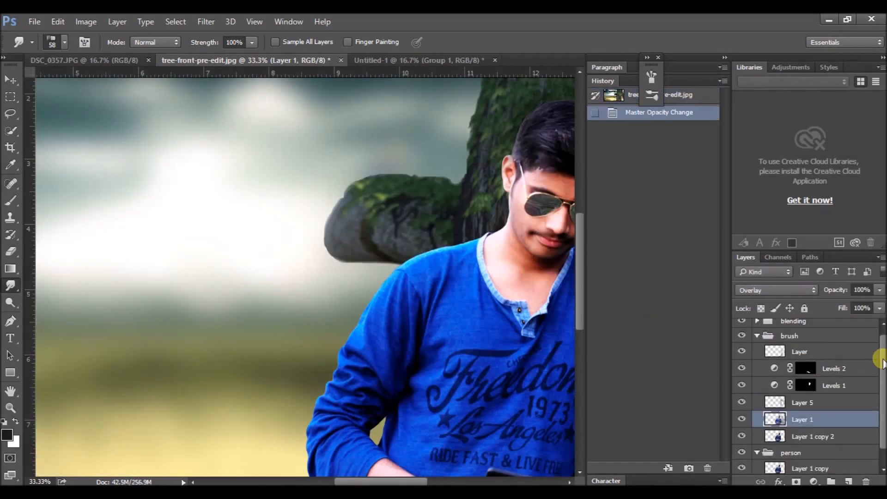
scroll(881, 361, up, 1)
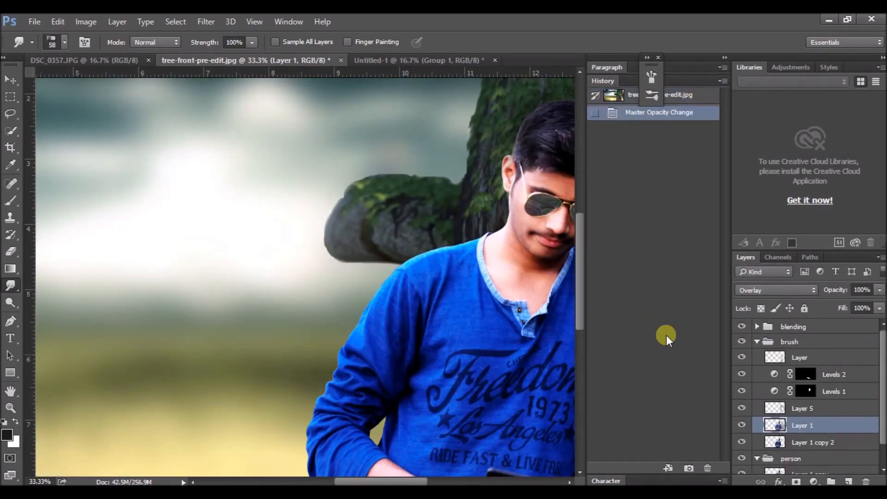
click(724, 57)
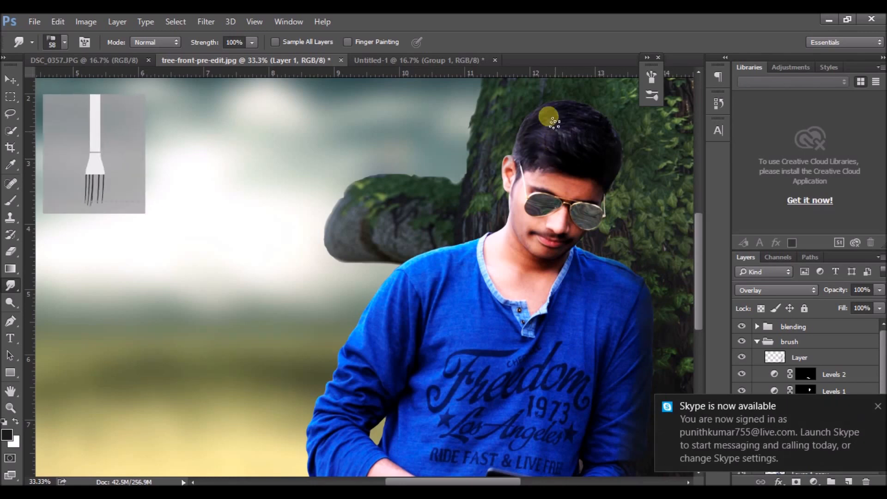
click(724, 58)
click(614, 202)
right_click(616, 219)
click(632, 230)
click(439, 200)
- Collapse the expanded History panel group and dock the floating brush panels with the collapsed ones
click(724, 58)
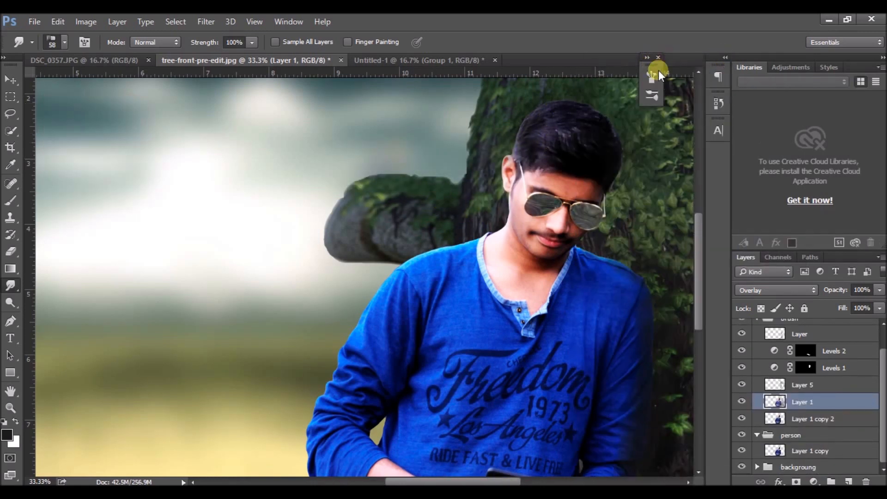
drag(652, 64, 711, 141)
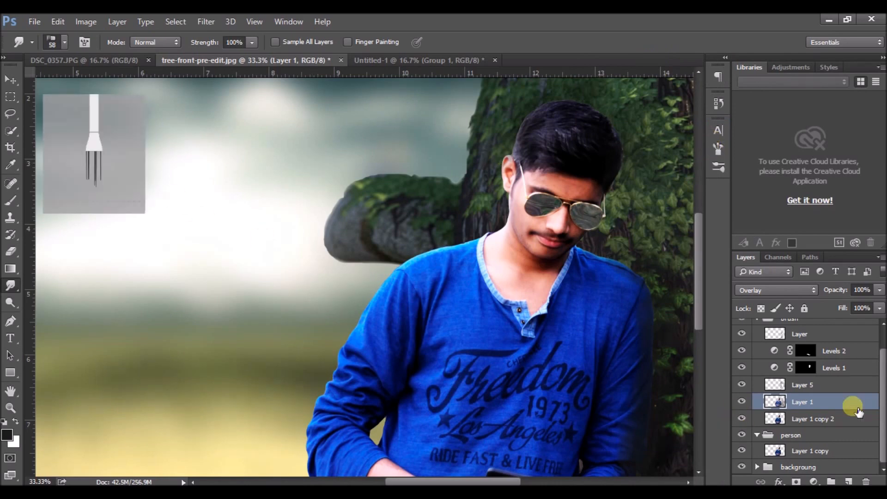
- Merge Layer 0 down into Layer 0 copy inside the backgroung group
scroll(865, 355, up, 2)
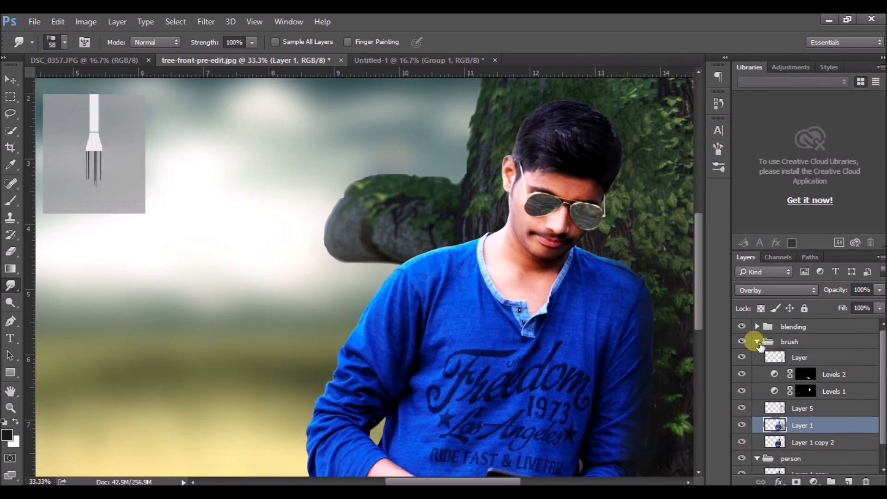
click(757, 341)
click(756, 388)
click(774, 404)
right_click(796, 405)
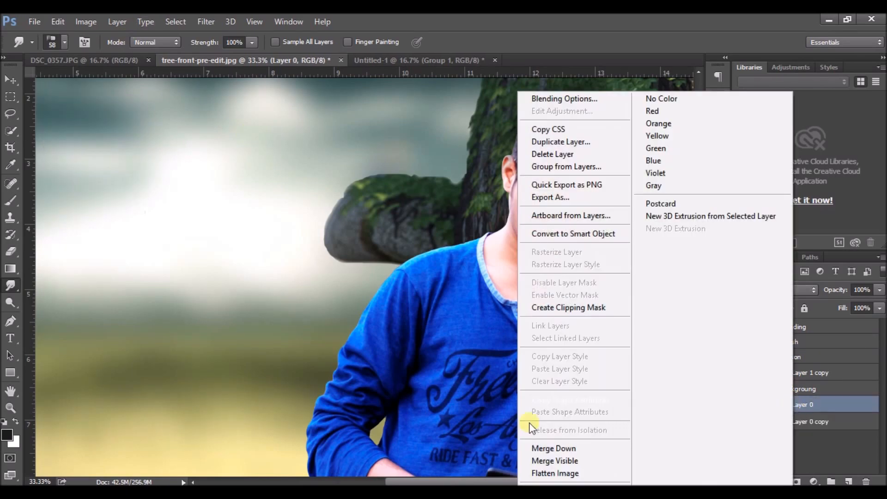
click(547, 451)
- Adjust the background in the Camera Raw filter: Clarity +57, Blacks -16, Whites +11, Shadows -19, Highlights +19, and a slightly higher Contrast
click(206, 21)
click(243, 96)
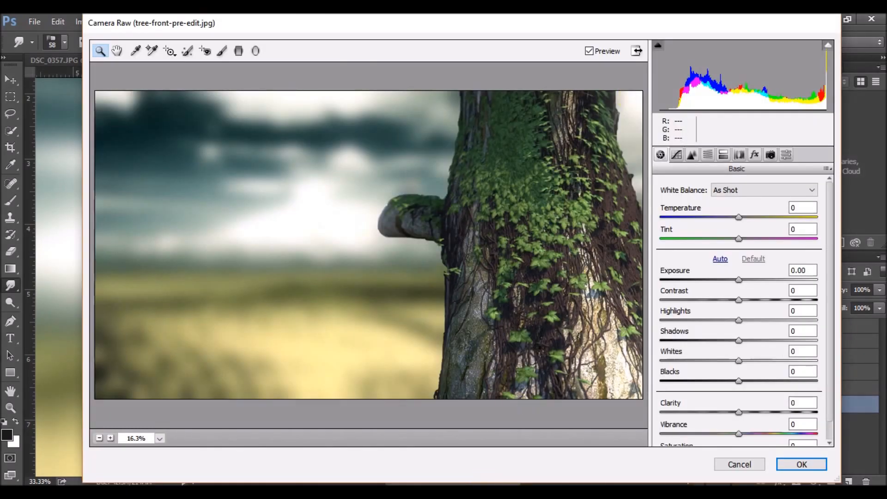
drag(678, 24, 633, 24)
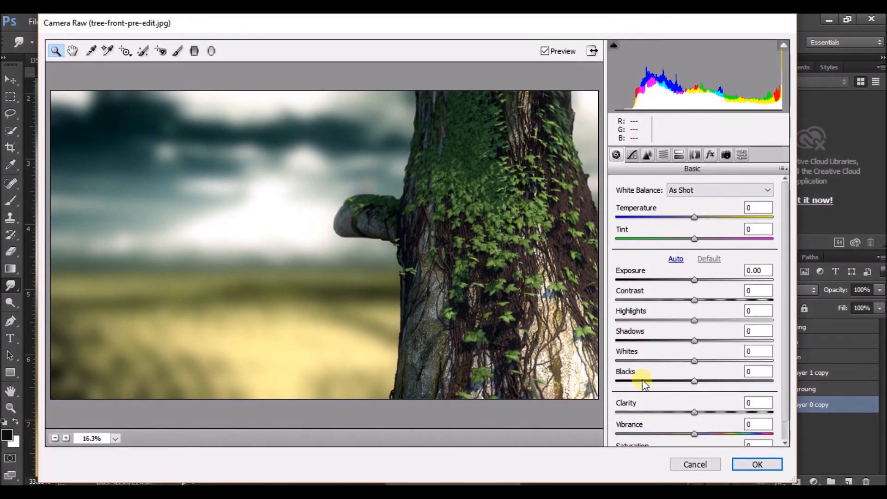
drag(701, 411, 738, 410)
drag(720, 381, 679, 340)
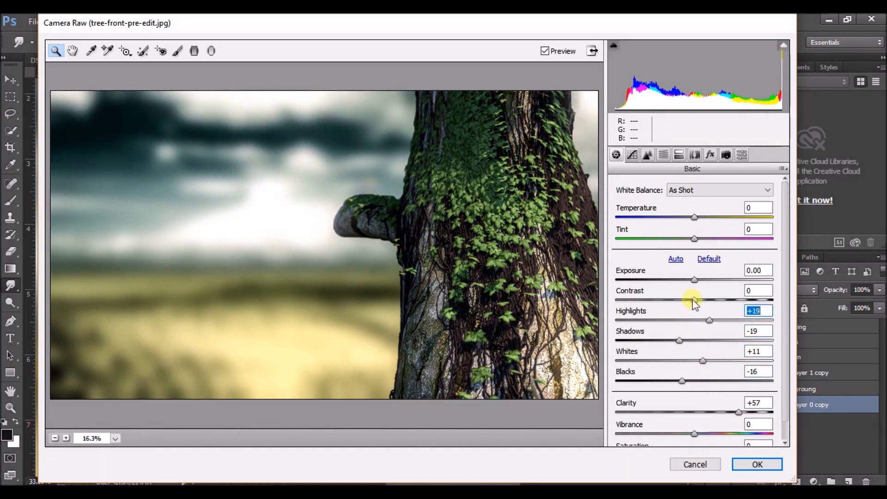
drag(694, 300, 707, 299)
- Raise the luminance of the greens and yellows, boost the yellow saturation, and apply the Camera Raw filter
click(664, 155)
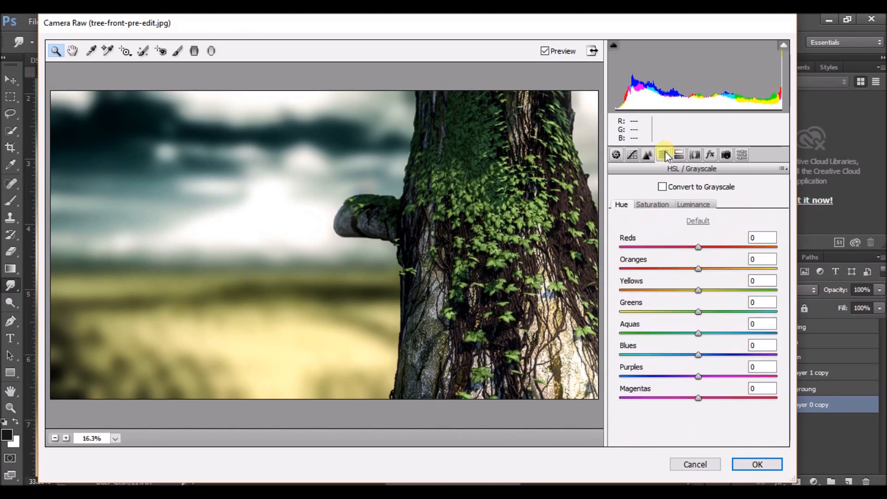
click(710, 213)
drag(698, 312, 741, 310)
drag(698, 290, 716, 313)
click(648, 211)
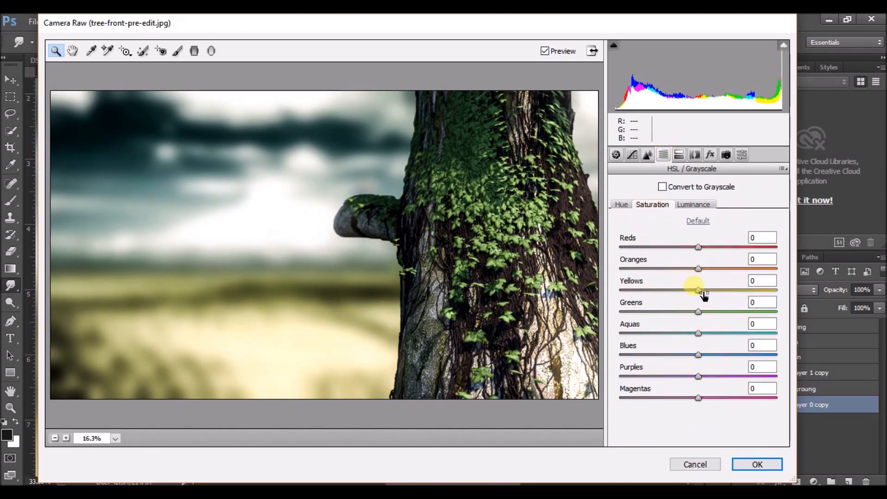
drag(699, 290, 751, 290)
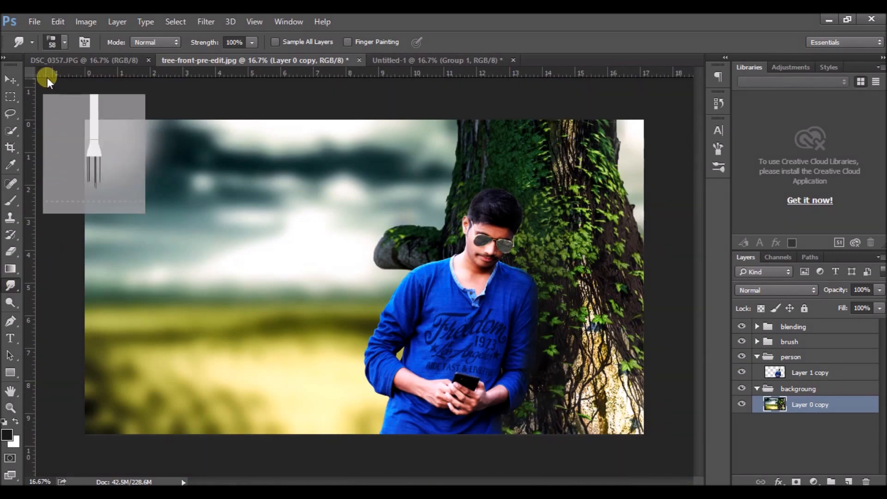
- Switch the Smudge tool to a round 58 px tip and bring the man's face and neck into close view
click(64, 42)
click(46, 143)
key(ctrl+plus)
key(ctrl+plus)
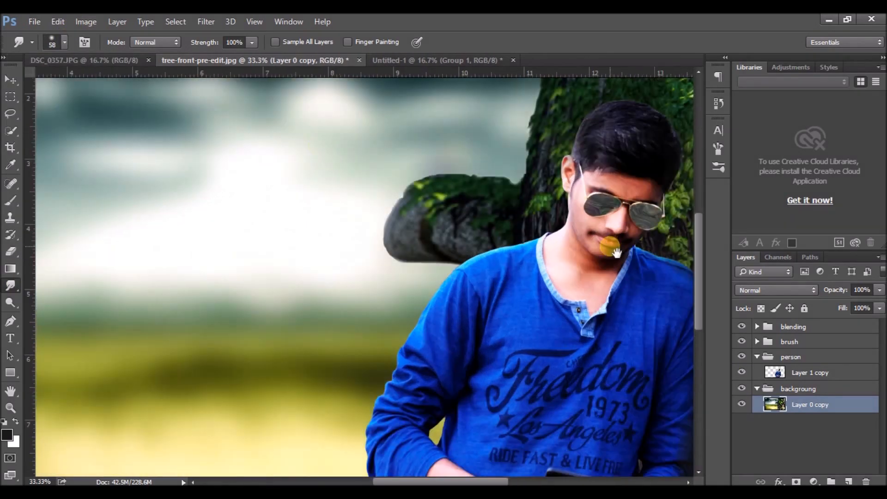
drag(615, 251, 501, 315)
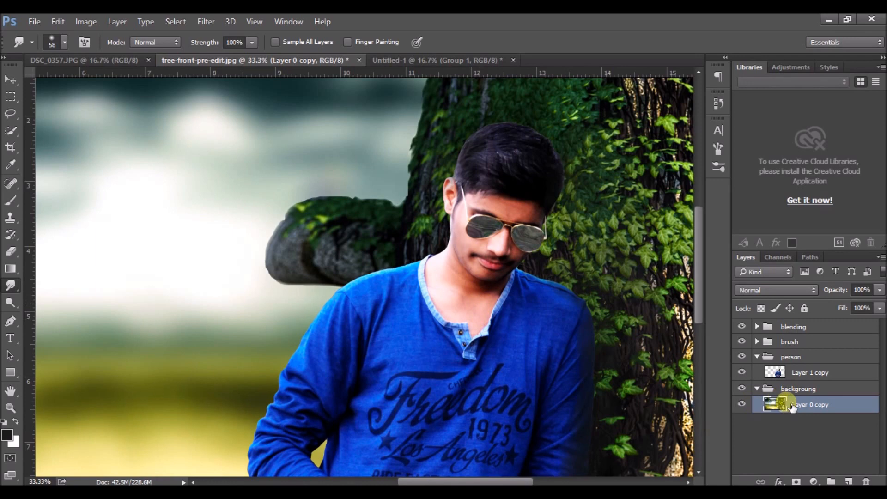
- Make Layer 1 in the brush group active and set the Smudge strength to 76% for the skin
click(785, 372)
click(757, 342)
click(808, 442)
key(alt+bracketright)
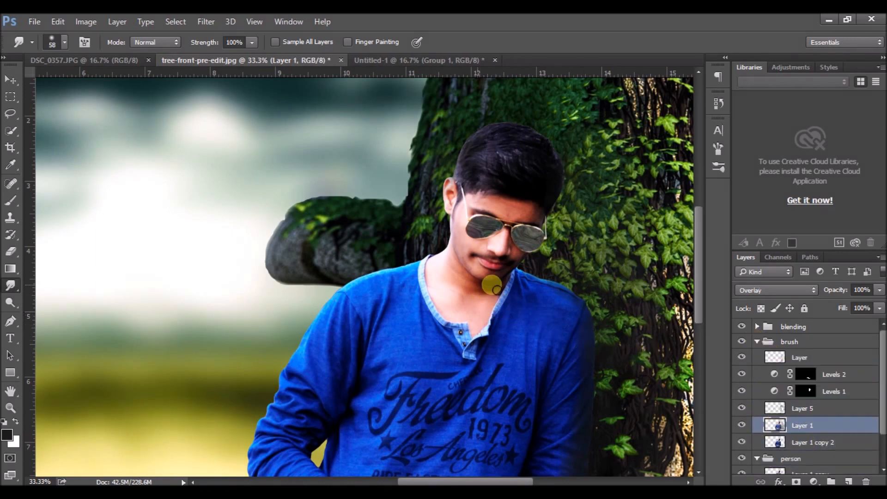
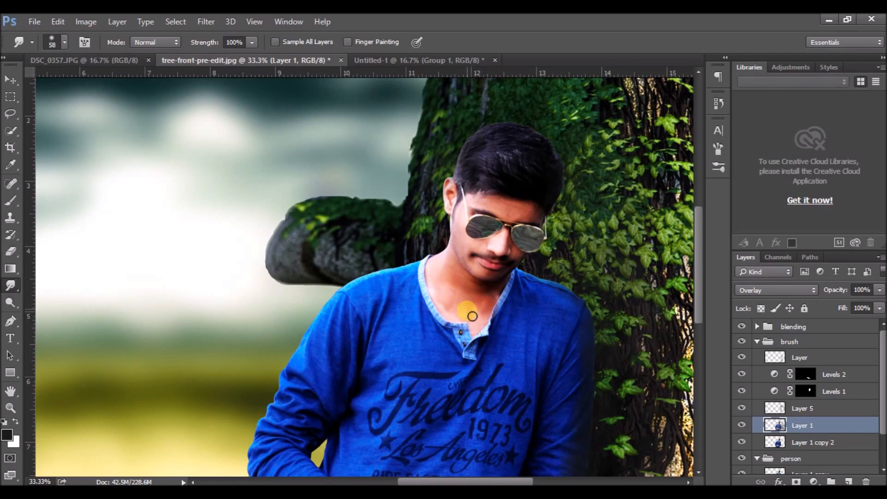
drag(244, 57, 234, 57)
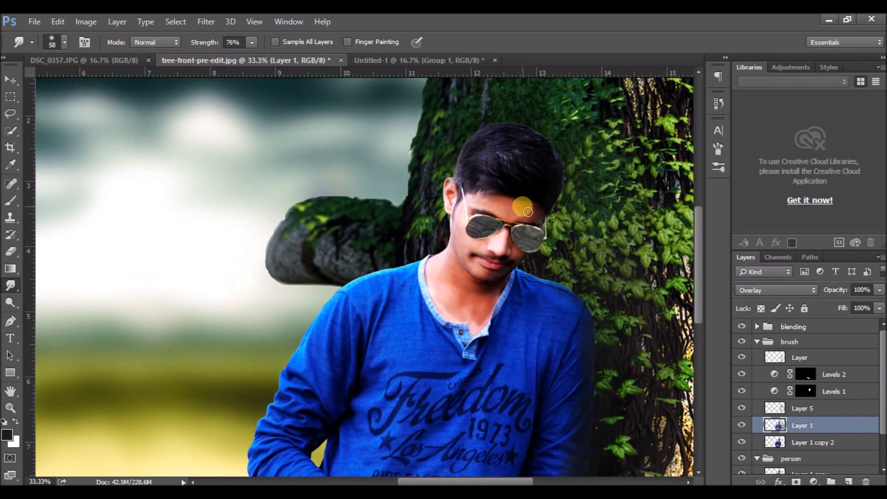
- Close the DSC_0357.JPG document
key(ctrl+minus)
key(ctrl+minus)
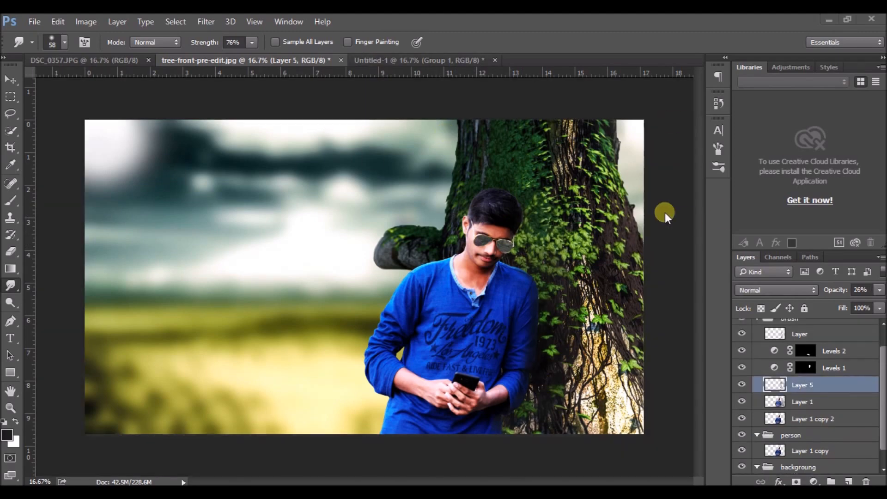
click(125, 66)
click(148, 60)
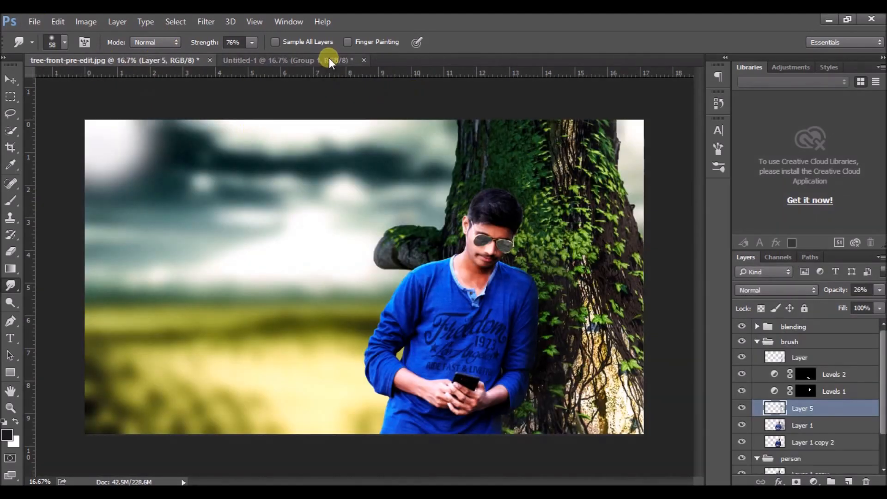
- Close the Untitled-1 document
click(328, 58)
click(35, 21)
click(74, 72)
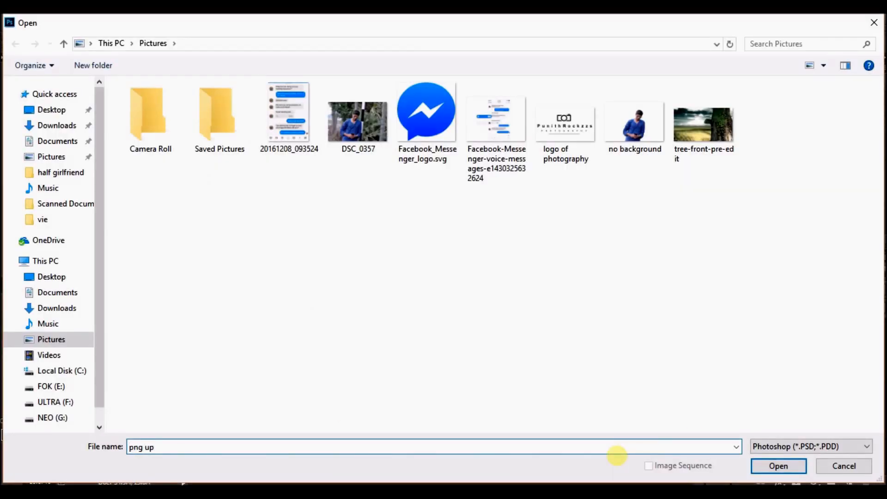
click(778, 446)
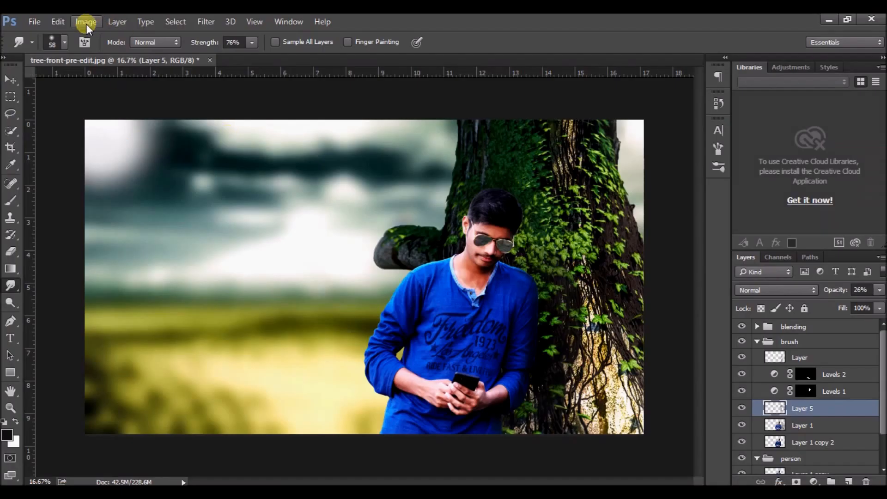
- Open the chat screenshot 20161208_093524 from the Pictures folder
click(34, 20)
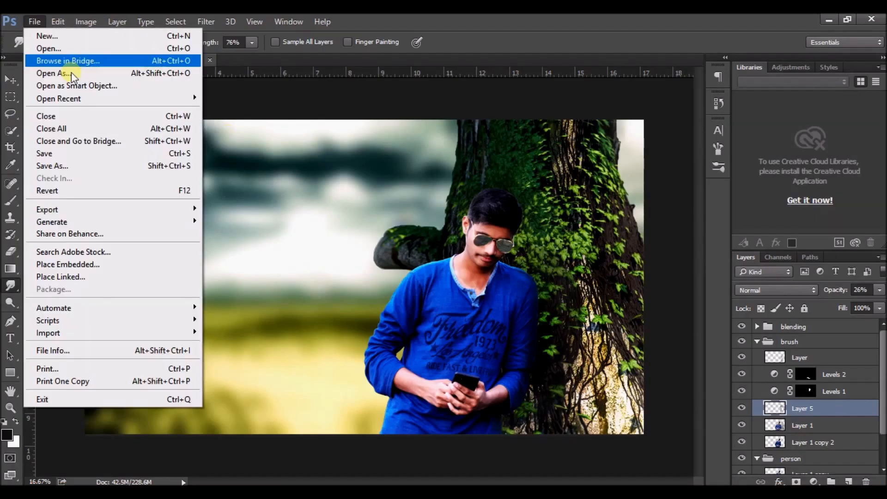
click(50, 40)
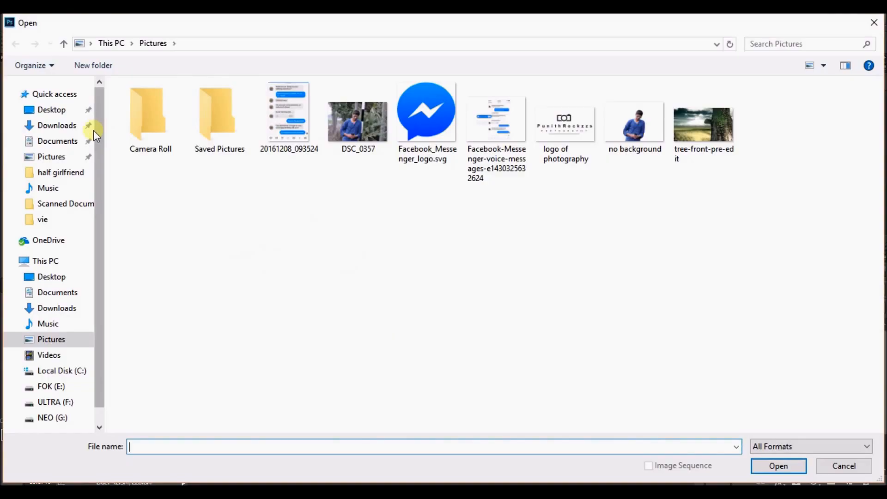
click(58, 141)
click(70, 173)
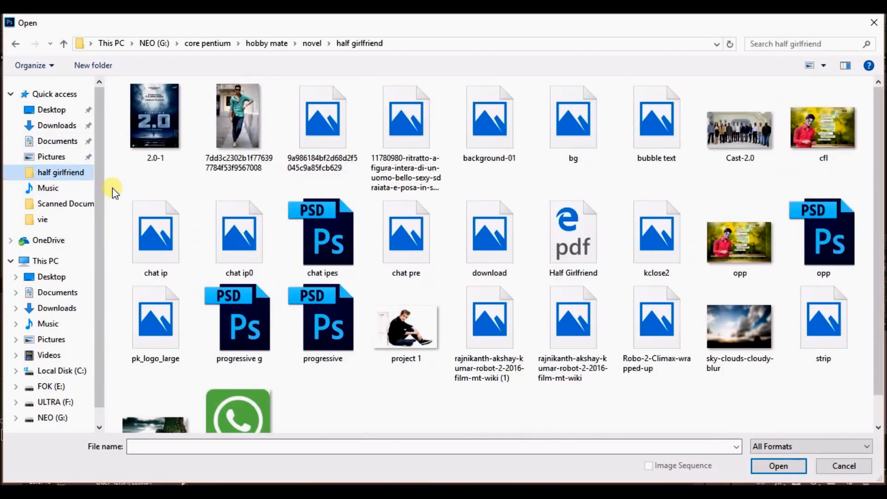
click(51, 188)
click(74, 203)
click(60, 172)
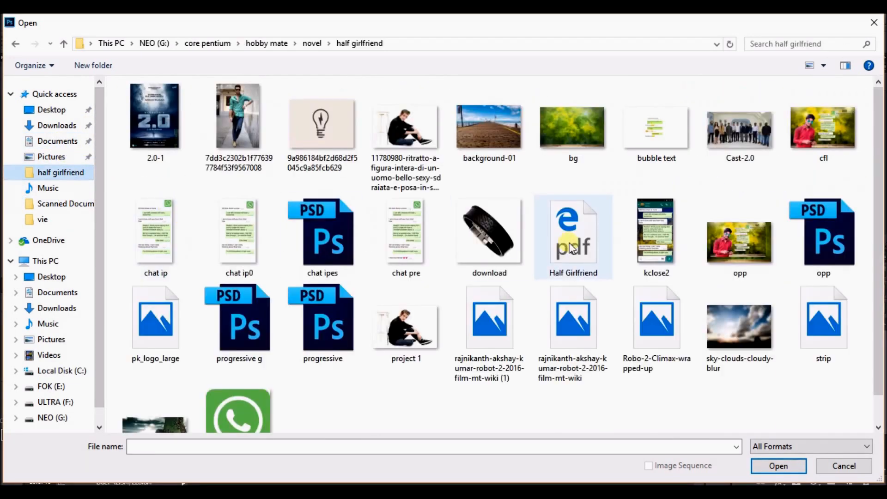
scroll(308, 282, down, 1)
click(51, 157)
click(303, 132)
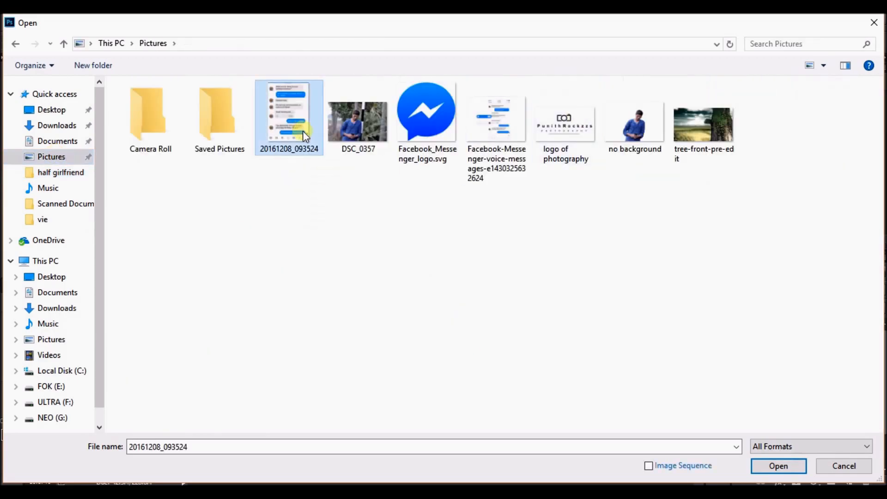
click(778, 466)
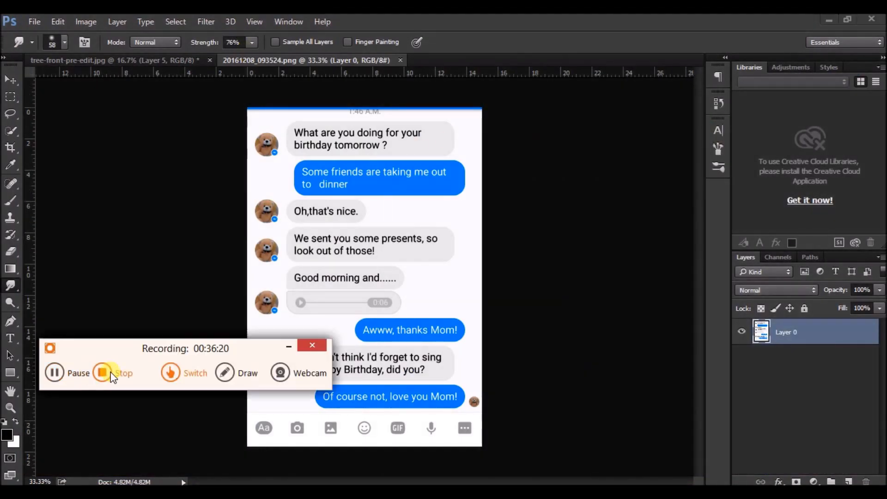
click(83, 374)
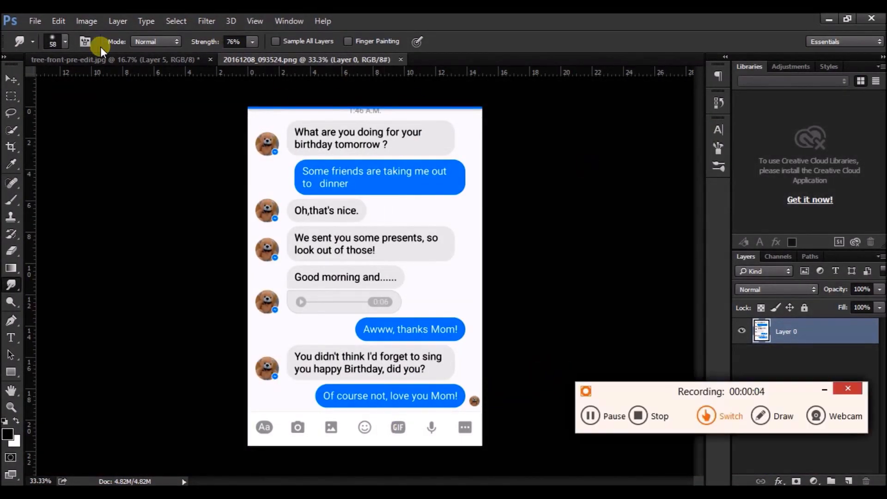
- Open the transparent chat png image from the Documents folder and close the 20161208_093524.png document
click(35, 20)
click(44, 42)
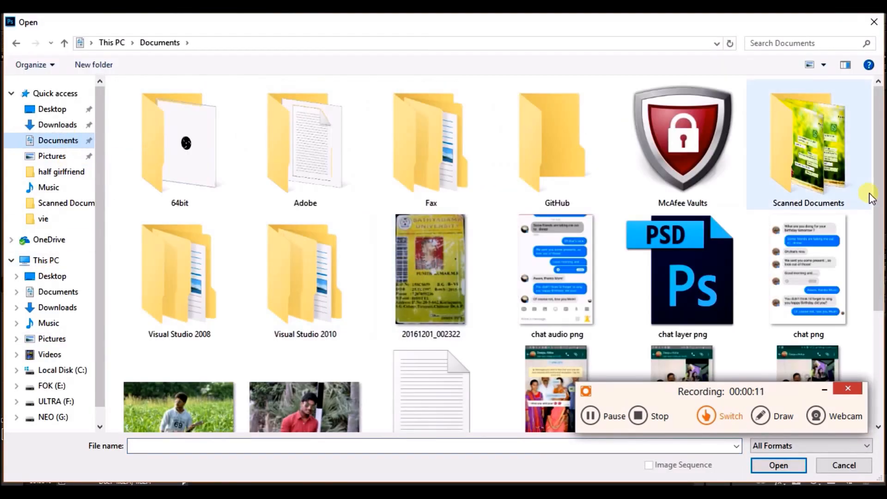
scroll(870, 199, down, 3)
click(808, 152)
click(776, 465)
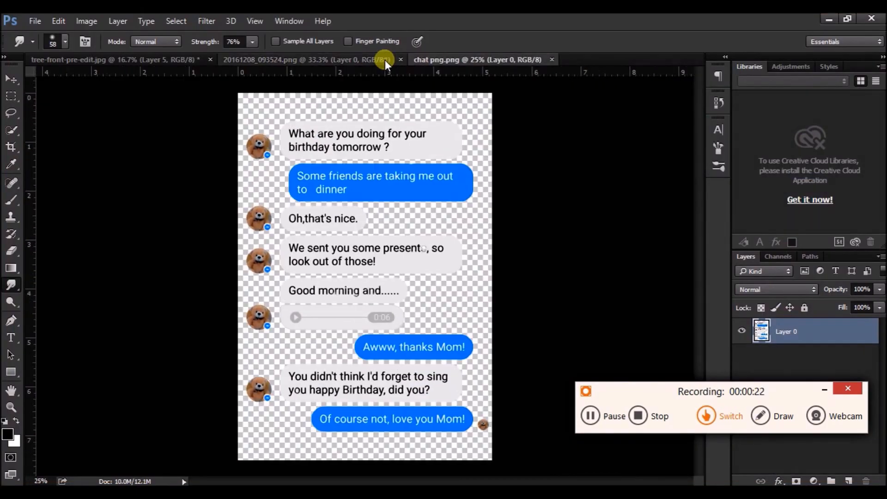
click(400, 59)
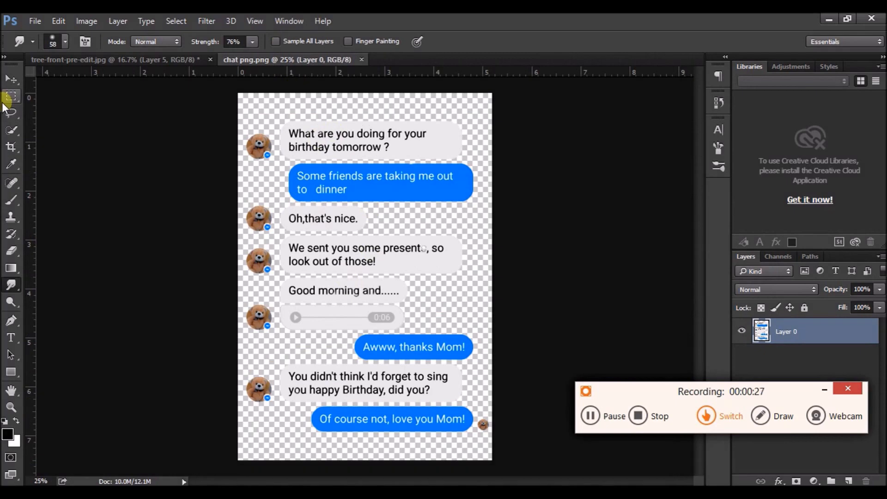
- Group the chat layer and move the group into tree-front-pre-edit.jpg, over the blurred background beside the man
click(11, 79)
key(ctrl+g)
drag(390, 282, 261, 270)
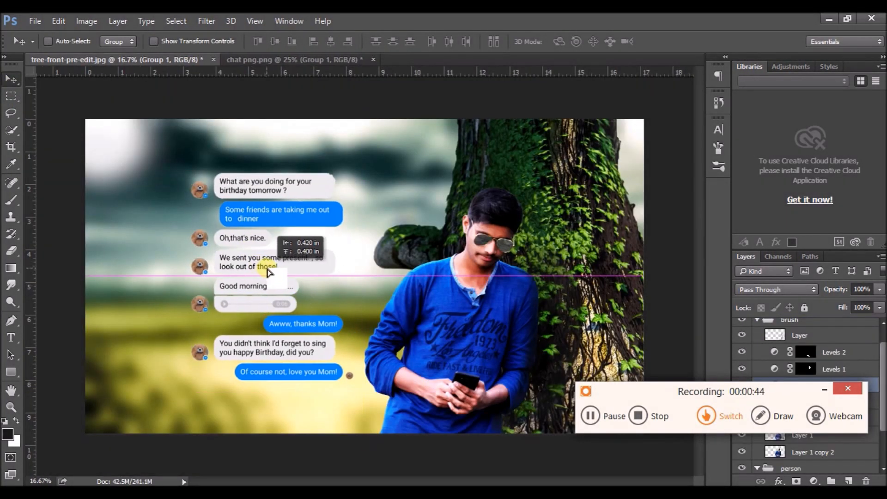
- Find the chat audio png image in the Documents folder by searching for "audi" and open it
click(33, 21)
click(61, 43)
scroll(867, 323, down, 3)
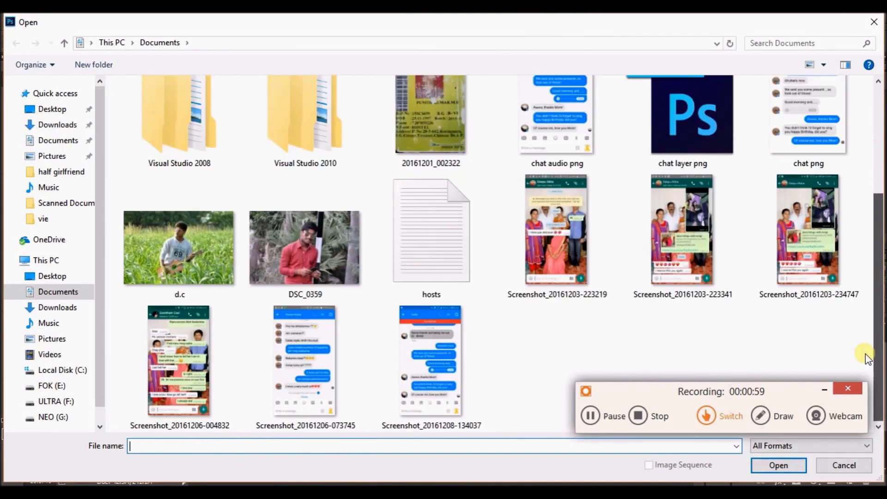
click(859, 46)
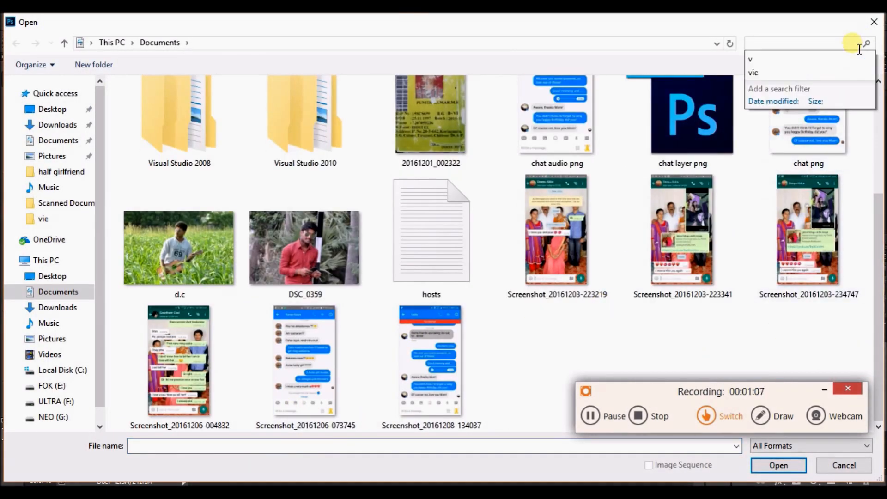
text(audi)
click(474, 105)
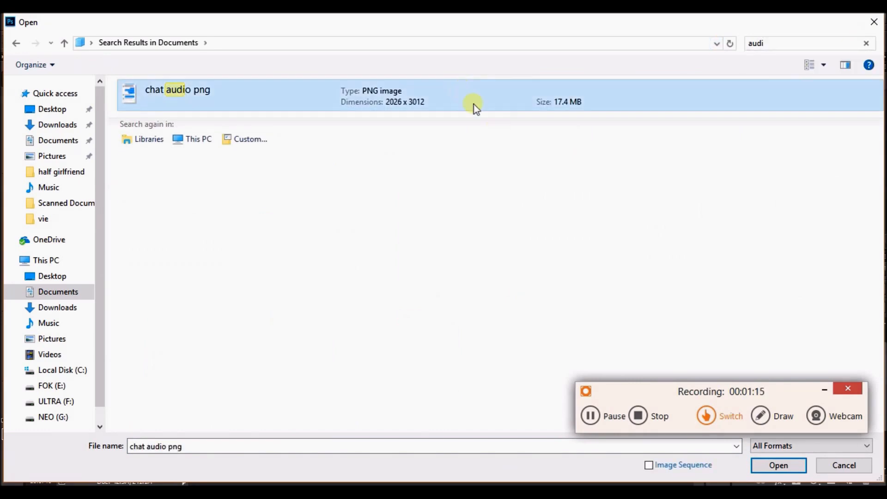
double_click(474, 104)
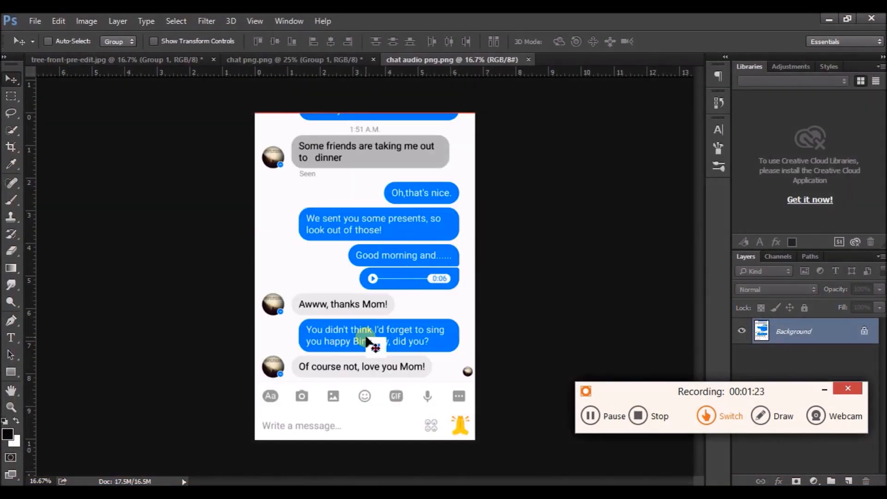
- Select the blue 0:06 audio message bubble with the Quick Selection tool
key(w)
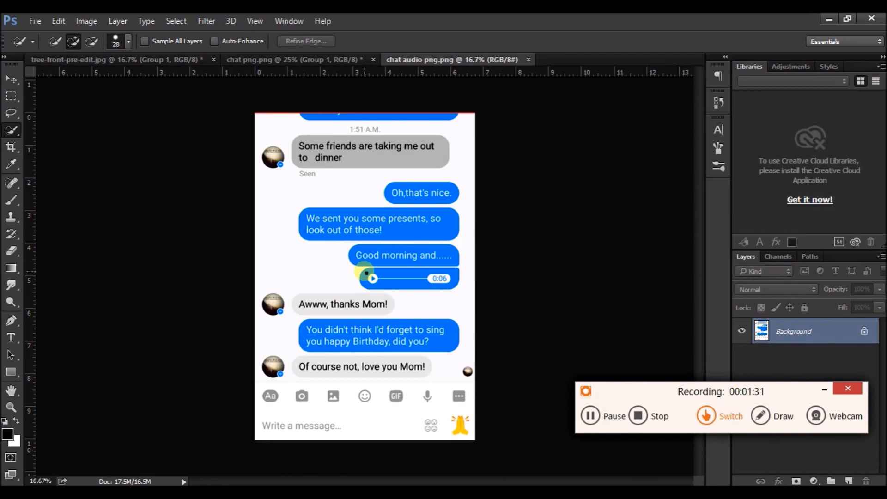
click(365, 273)
key(ctrl+plus)
key(ctrl+plus)
key(ctrl+plus)
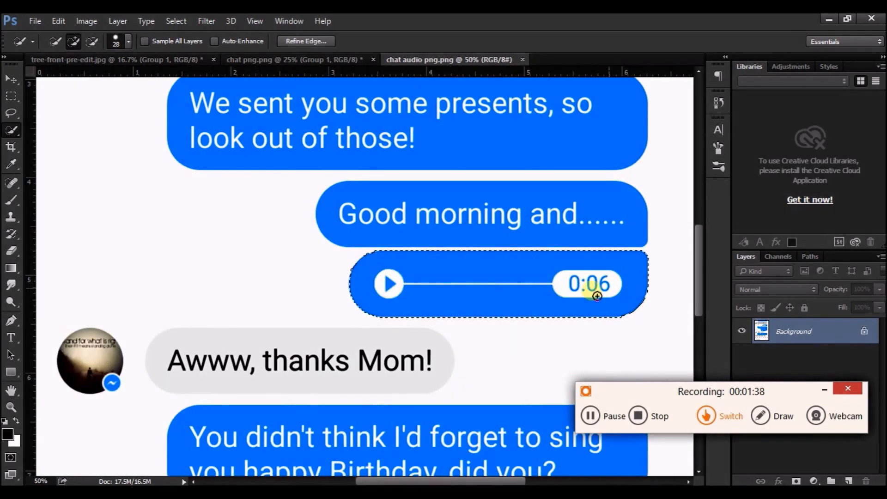
- Refine the bubble selection's edge with Smooth 79, Contrast 69% and Shift Edge -55%
click(307, 40)
drag(735, 189, 741, 190)
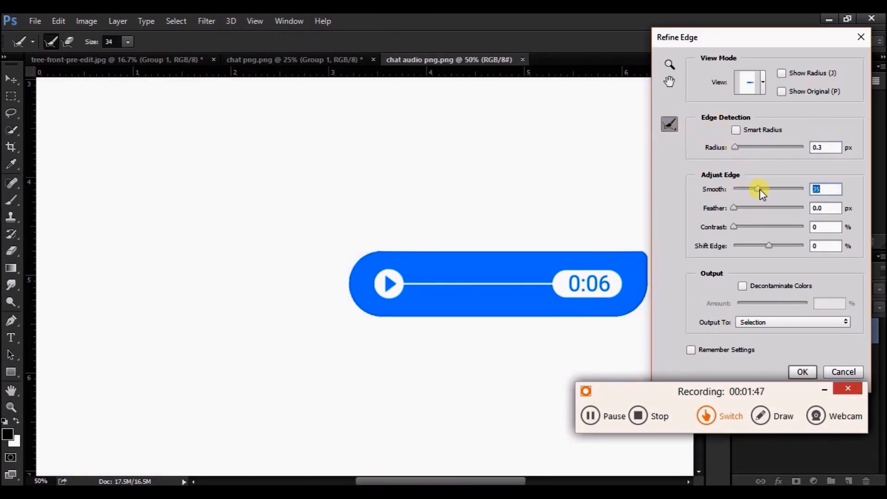
drag(758, 246, 782, 223)
click(749, 246)
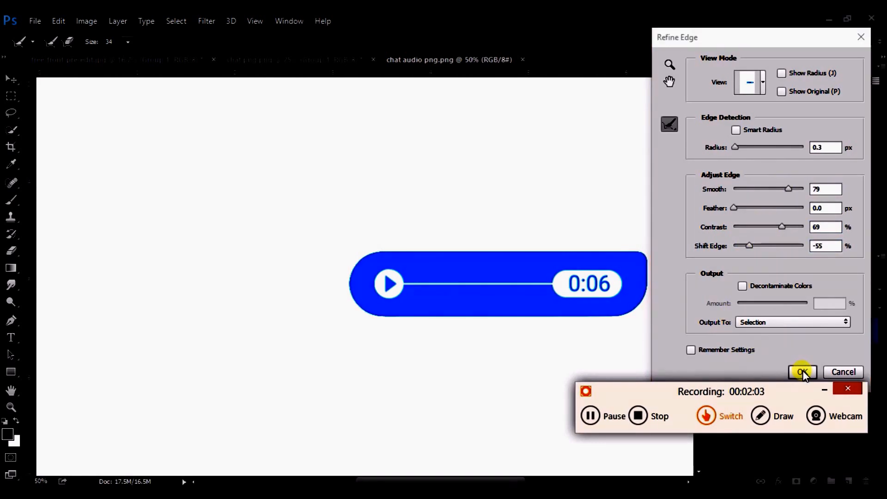
click(802, 371)
drag(773, 387, 786, 492)
click(802, 372)
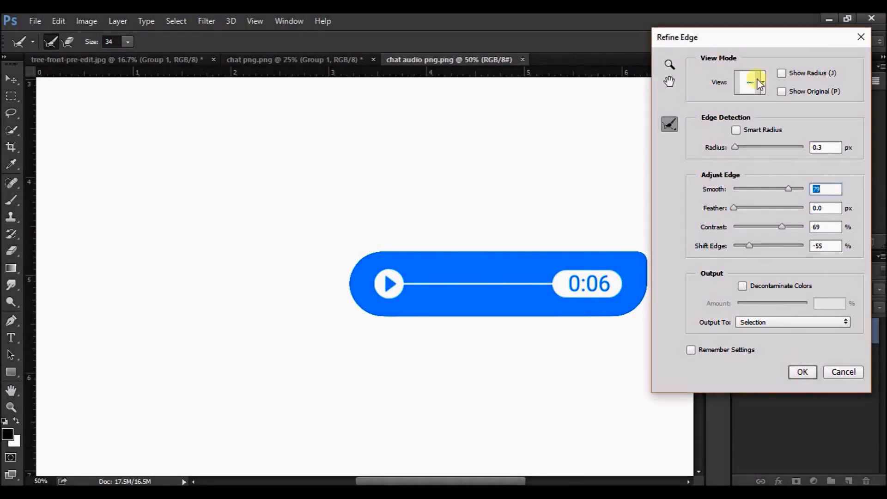
- Move the selected audio bubble into tree-front-pre-edit.jpg as a new layer in the chat group
key(ctrl+minus)
key(ctrl+minus)
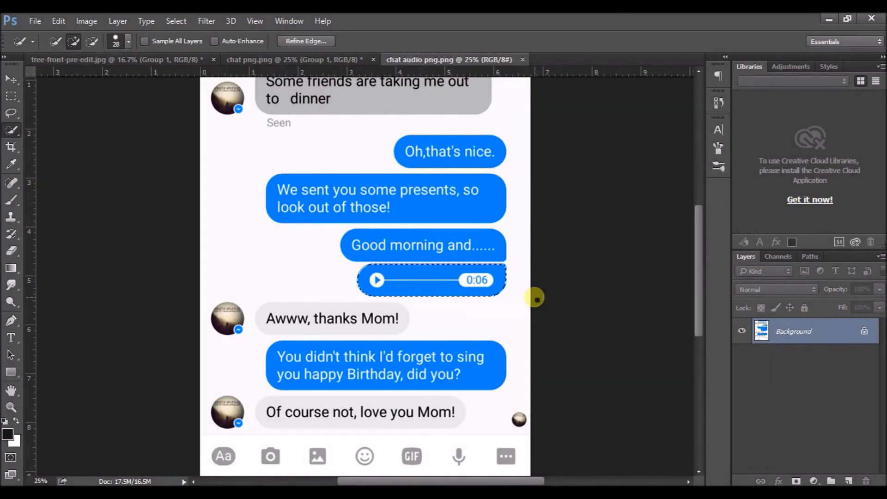
click(10, 75)
drag(429, 281, 158, 295)
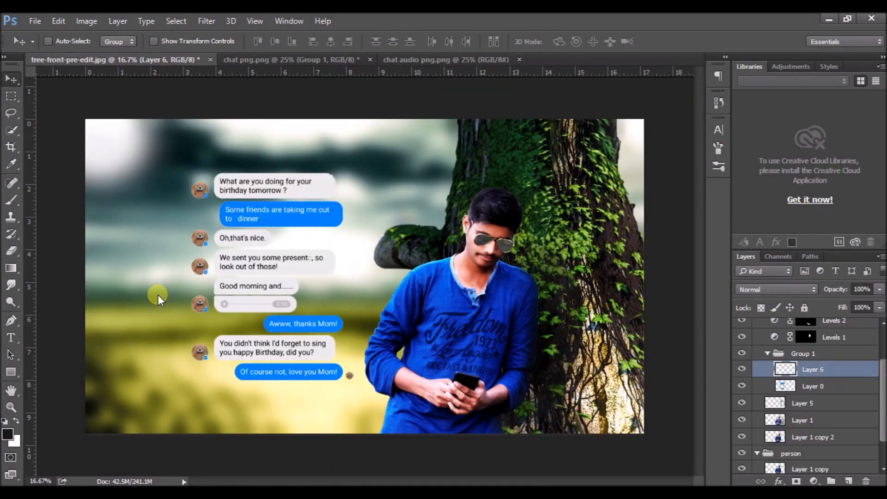
- Move Group 1 above the brush group in the layer stack and place its blue audio bubble left of the chat messages
mouse_move(835, 366)
mouse_down()
mouse_move(848, 308)
mouse_move(838, 354)
mouse_move(880, 422)
mouse_move(880, 392)
mouse_up()
click(767, 379)
mouse_move(801, 381)
mouse_down()
mouse_move(806, 315)
mouse_move(803, 336)
mouse_up()
mouse_move(281, 265)
mouse_down()
mouse_move(297, 262)
mouse_move(298, 278)
mouse_move(223, 270)
mouse_move(191, 293)
mouse_move(181, 355)
mouse_move(190, 347)
mouse_up()
click(767, 327)
drag(802, 331, 789, 343)
click(757, 326)
click(780, 341)
drag(166, 355, 170, 364)
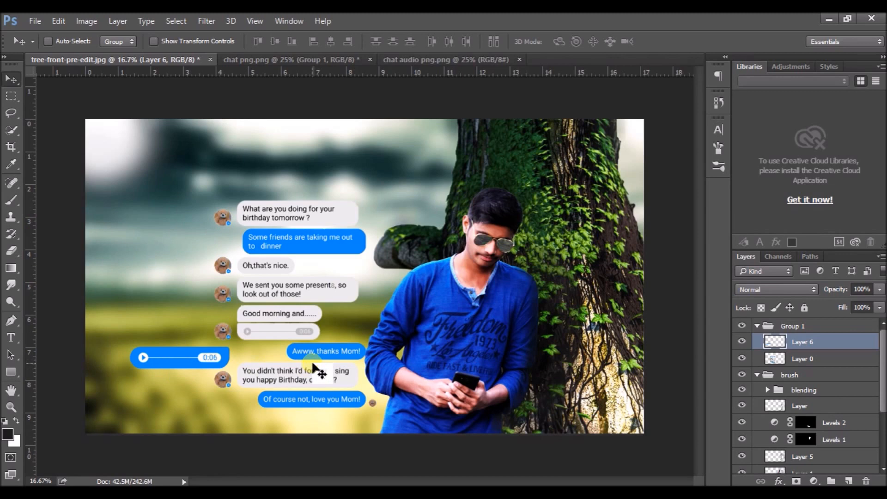
click(757, 326)
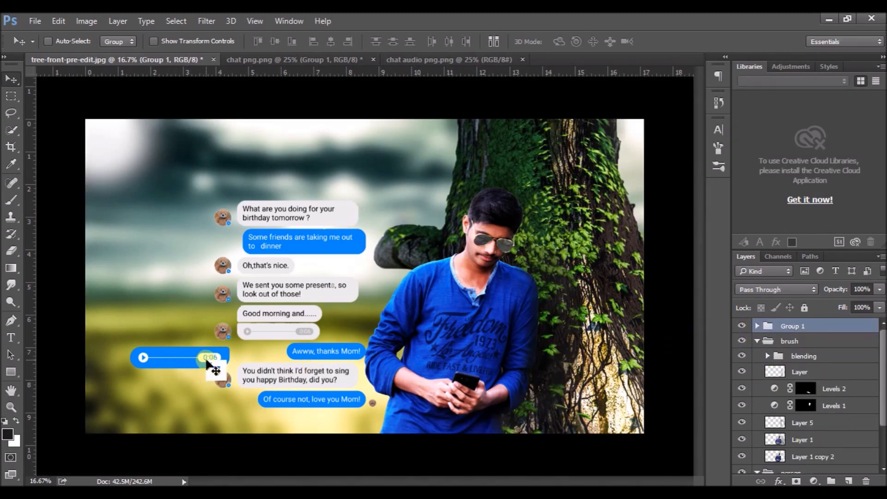
- Move the blending group out of the brush group into Group 1
ctrl+click(258, 406)
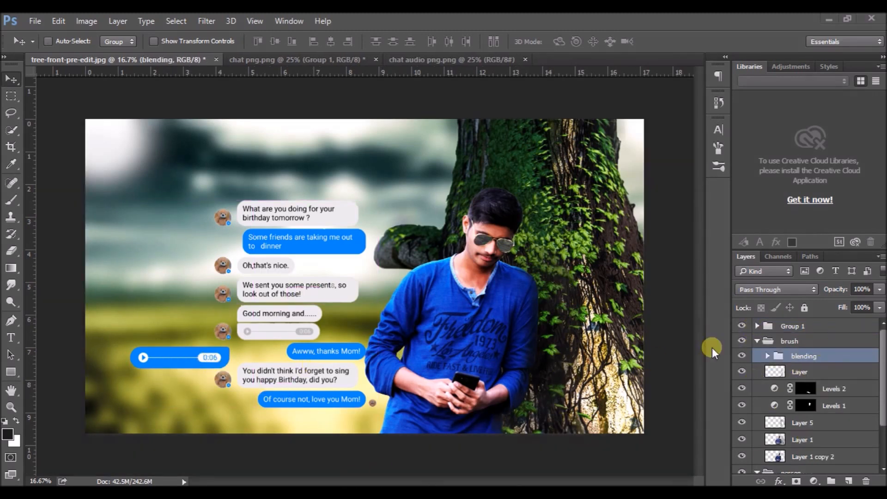
drag(802, 354, 791, 327)
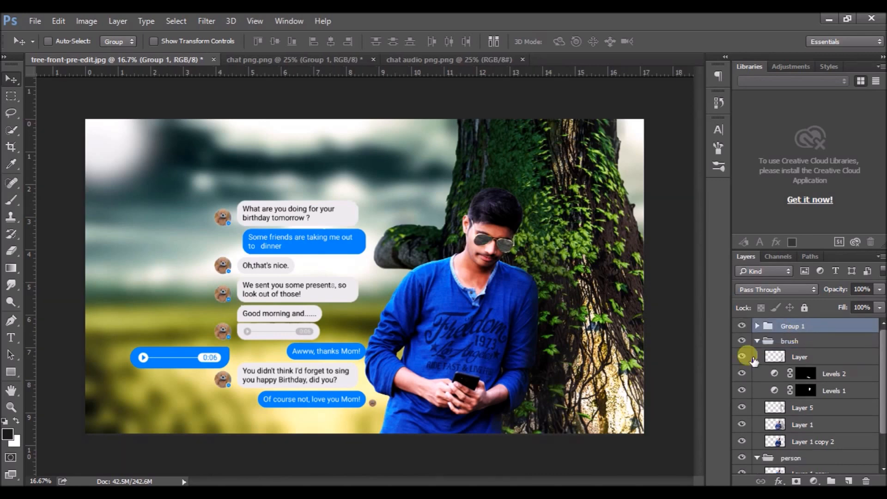
click(769, 341)
click(757, 326)
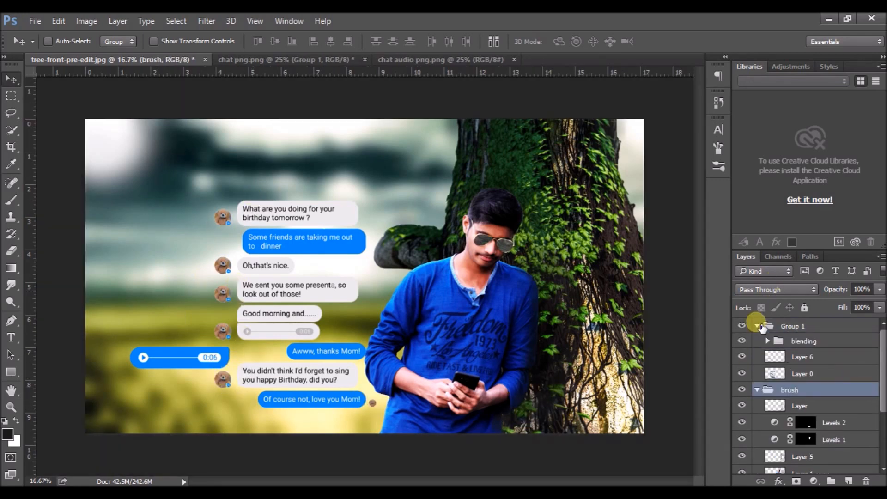
click(757, 325)
- Rename Group 1 as chat
click(791, 326)
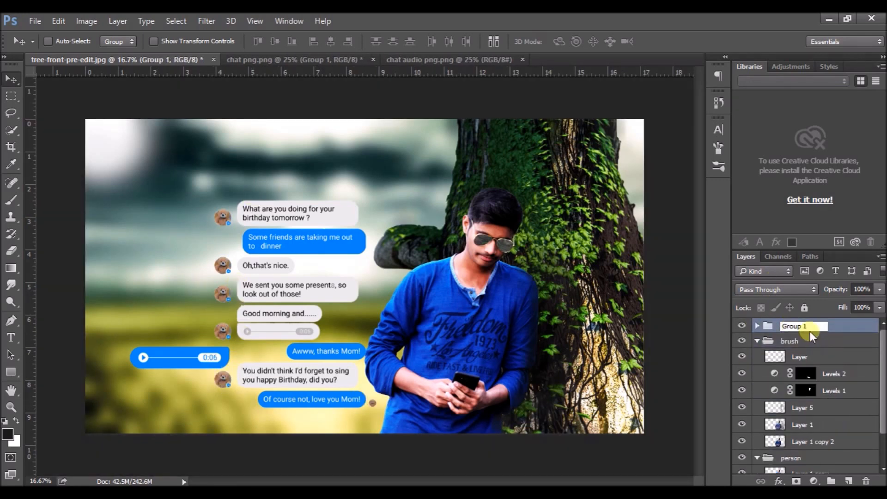
text(chat)
key(Return)
- Move the blending group below Layer 0 inside the chat group and add a new empty layer above Layer 6
click(757, 326)
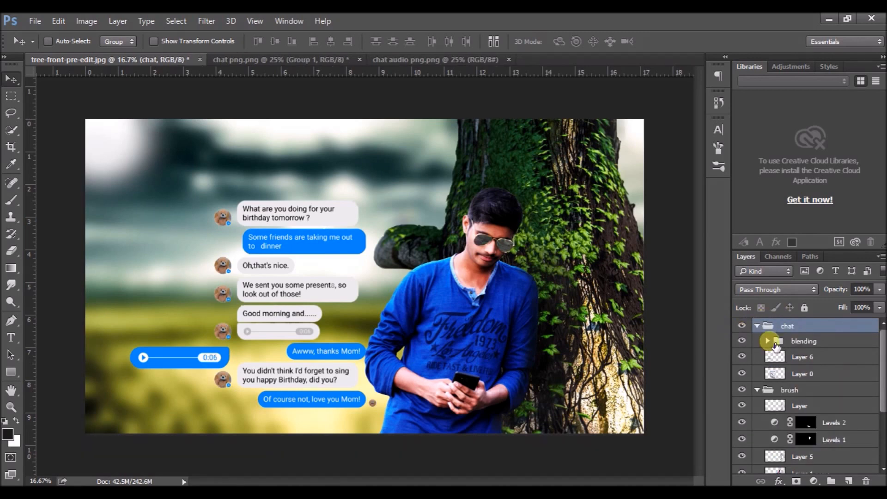
click(768, 341)
click(768, 340)
drag(781, 341, 796, 387)
click(787, 343)
click(849, 481)
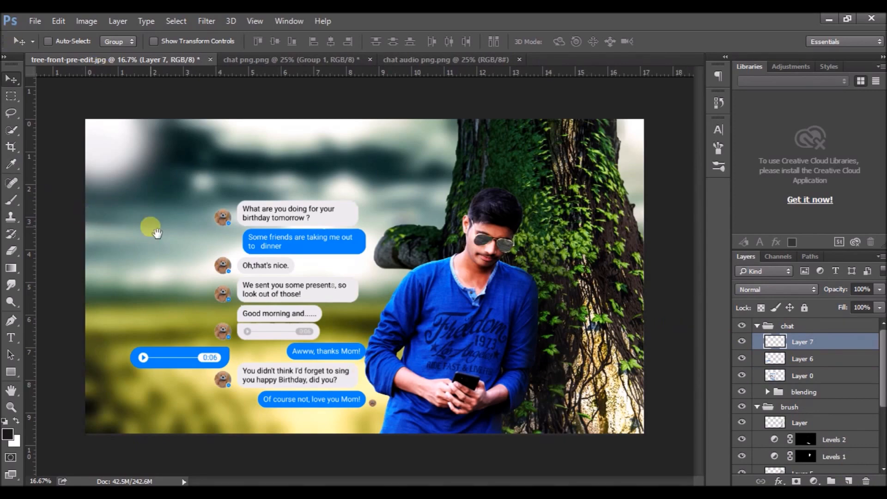
- Set up the Rectangle tool in shape mode with a light grey fill for drawing below the blue audio bubble
key(ctrl+minus)
key(ctrl+plus)
key(ctrl+plus)
drag(126, 281, 281, 250)
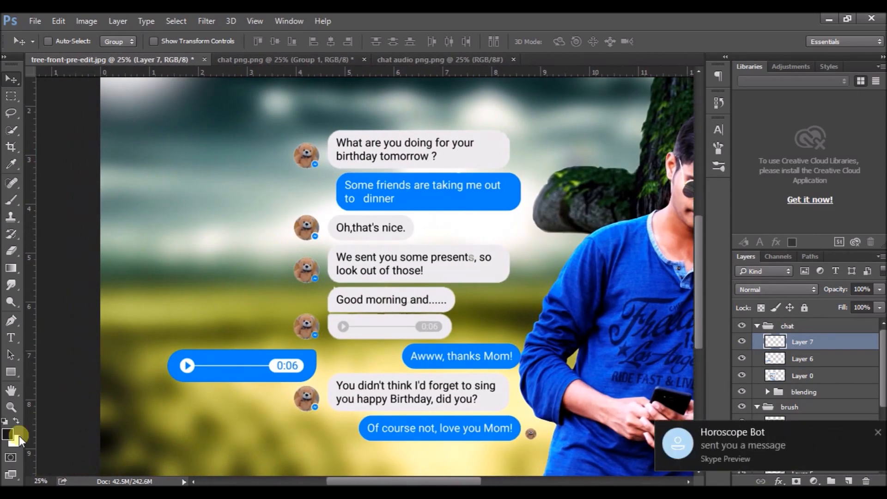
mouse_move(100, 416)
mouse_down()
mouse_move(181, 425)
mouse_move(19, 408)
mouse_move(240, 351)
mouse_move(235, 277)
mouse_move(243, 311)
mouse_move(205, 234)
mouse_up()
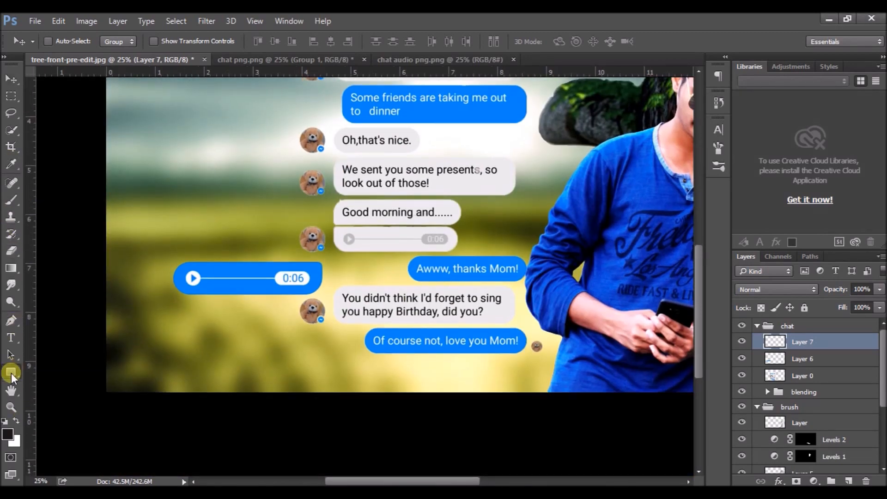
click(11, 372)
click(172, 44)
click(121, 41)
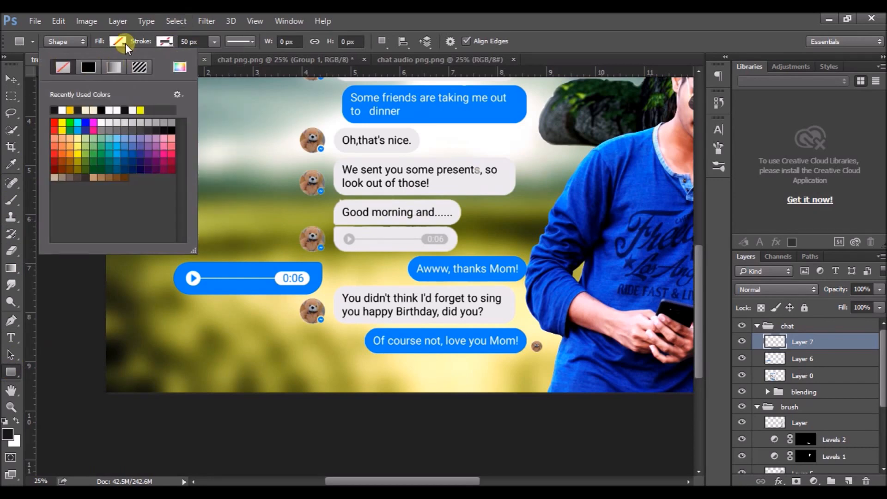
click(108, 122)
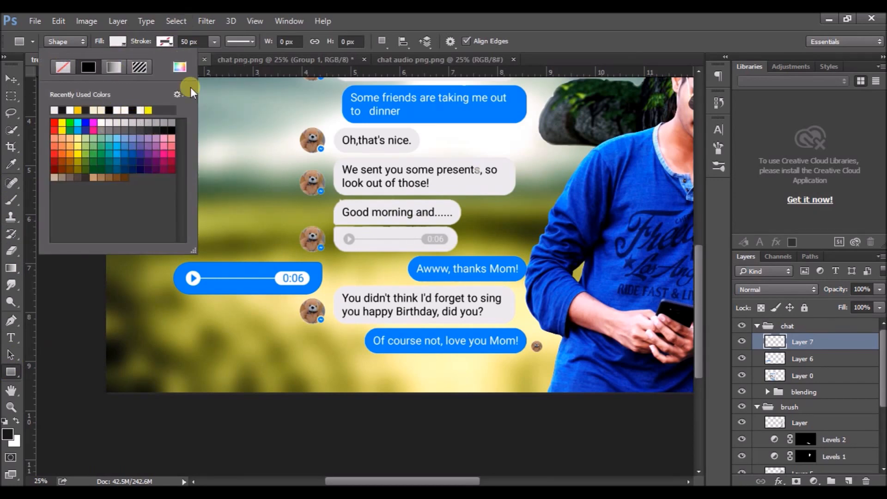
click(166, 122)
click(238, 169)
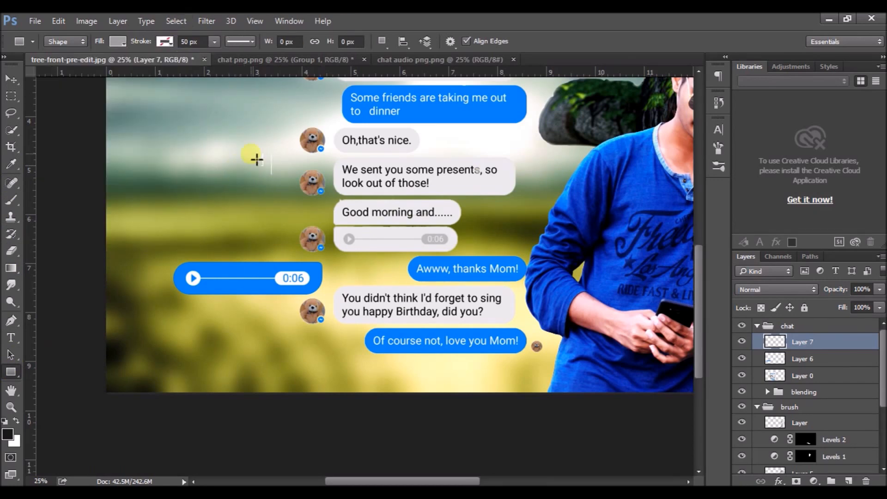
- Draw a tall grey bar about 21 by 497 px below the blue audio bubble, with four shorter bars beside it
drag(237, 311, 233, 386)
click(425, 90)
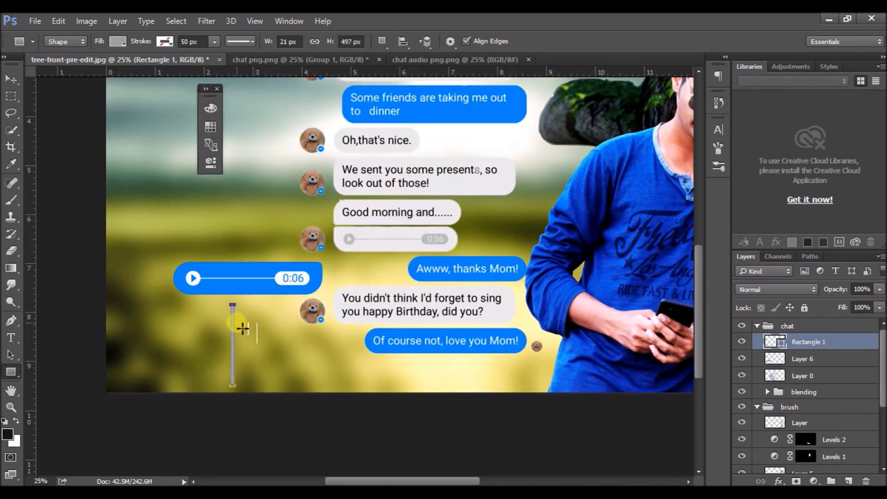
drag(237, 323, 248, 367)
drag(386, 98, 668, 15)
drag(244, 336, 246, 359)
mouse_move(252, 365)
mouse_down()
mouse_move(258, 351)
mouse_move(258, 358)
mouse_move(229, 352)
mouse_move(229, 364)
mouse_move(227, 343)
mouse_move(258, 356)
mouse_up()
- Shift the shorter bars so they are centred vertically on the tall bar and evenly spaced beside it
click(11, 79)
click(774, 358)
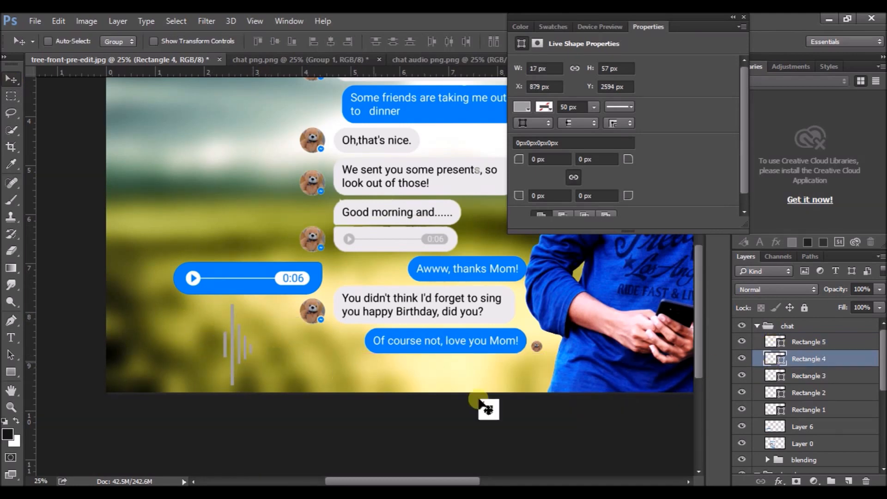
click(753, 396)
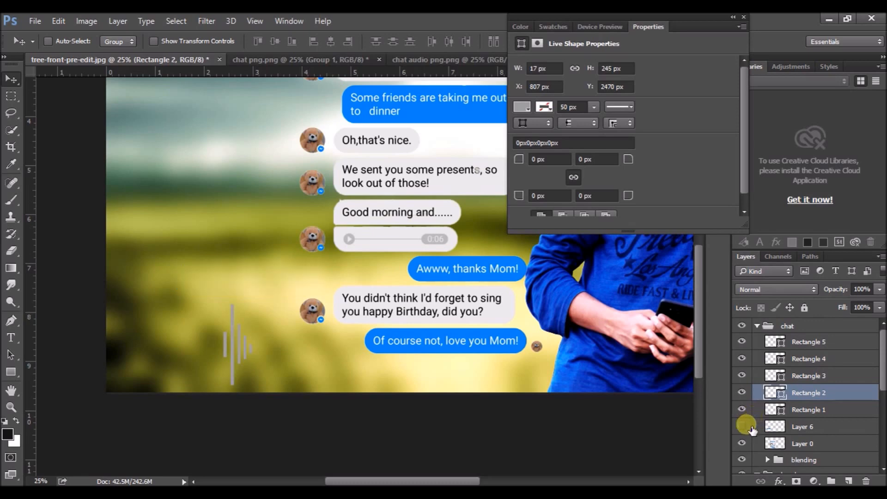
click(753, 410)
click(792, 341)
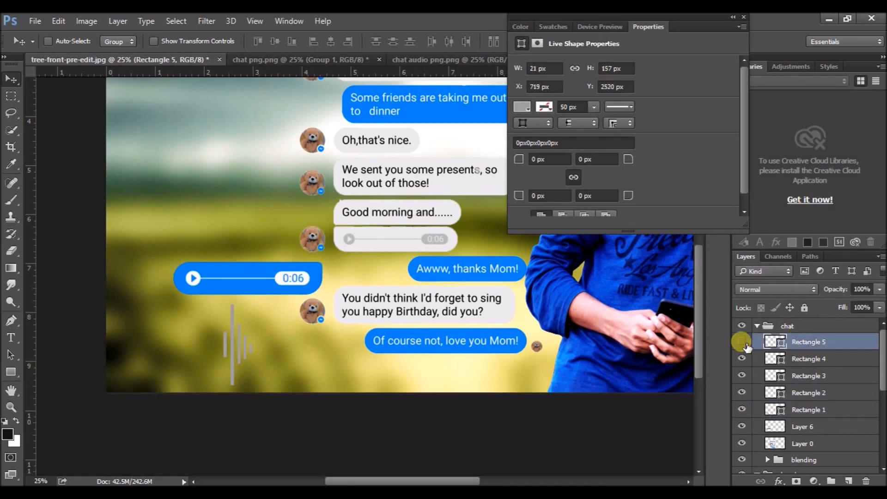
click(778, 359)
drag(257, 358, 253, 362)
click(781, 346)
click(751, 375)
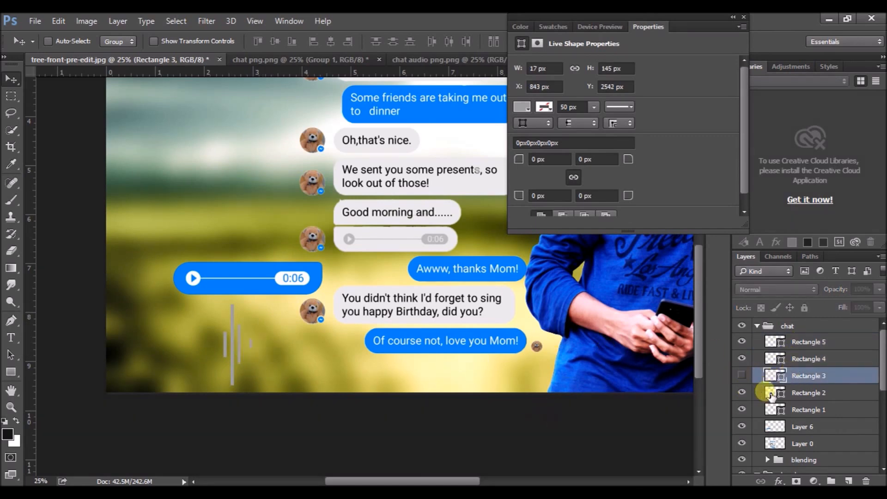
drag(247, 350, 231, 361)
click(756, 341)
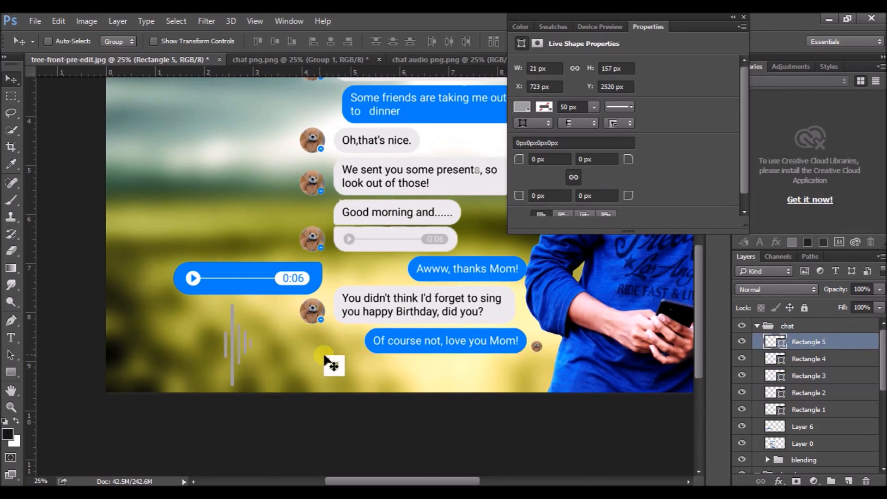
- Extend the waveform with four more grey bars of varying heights to the left of the tall bar
key(u)
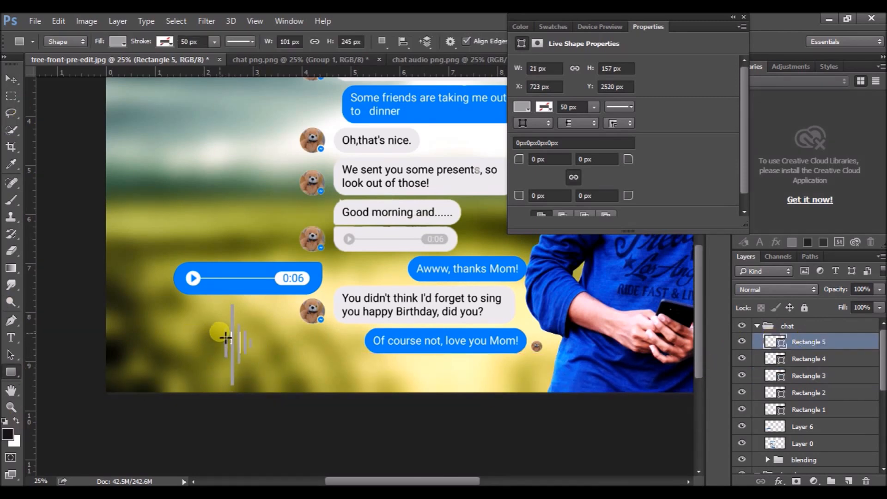
drag(217, 316, 226, 375)
mouse_move(217, 331)
mouse_down()
mouse_move(221, 370)
mouse_move(200, 341)
mouse_move(224, 356)
mouse_move(214, 357)
mouse_move(219, 350)
mouse_move(206, 344)
mouse_move(204, 358)
mouse_move(206, 341)
mouse_move(205, 355)
mouse_up()
key(v)
click(803, 363)
click(10, 372)
click(19, 73)
click(11, 372)
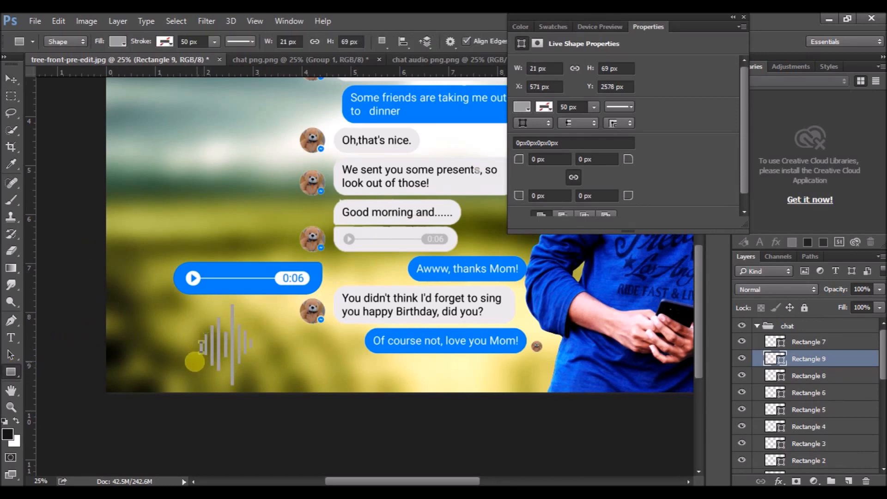
- Delete the leftmost small bar and redraw it about 17 by 81 px at the waveform's left end
click(6, 80)
key(Delete)
click(10, 371)
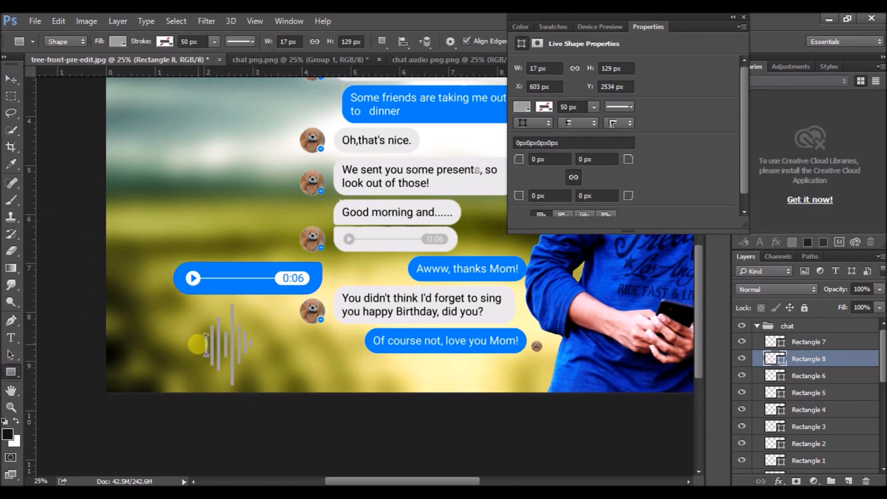
mouse_move(198, 340)
mouse_down()
mouse_move(200, 359)
mouse_move(198, 346)
mouse_up()
click(7, 80)
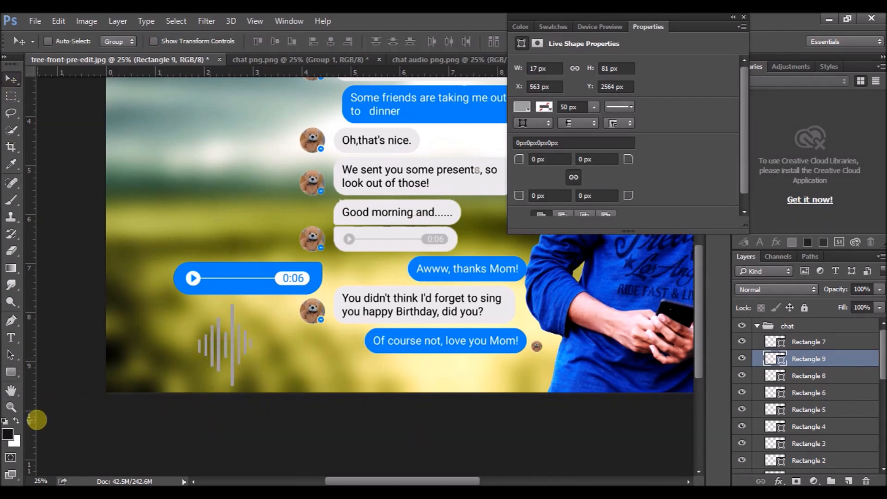
- Draw a second tall bar about 21 by 417 px left of the waveform and move it close to the small bars
click(10, 372)
drag(183, 309, 184, 377)
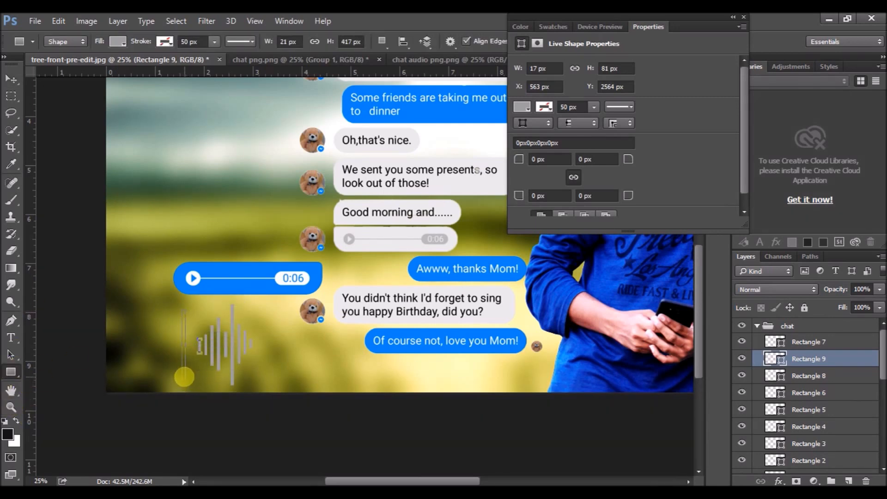
click(9, 78)
drag(184, 343, 191, 343)
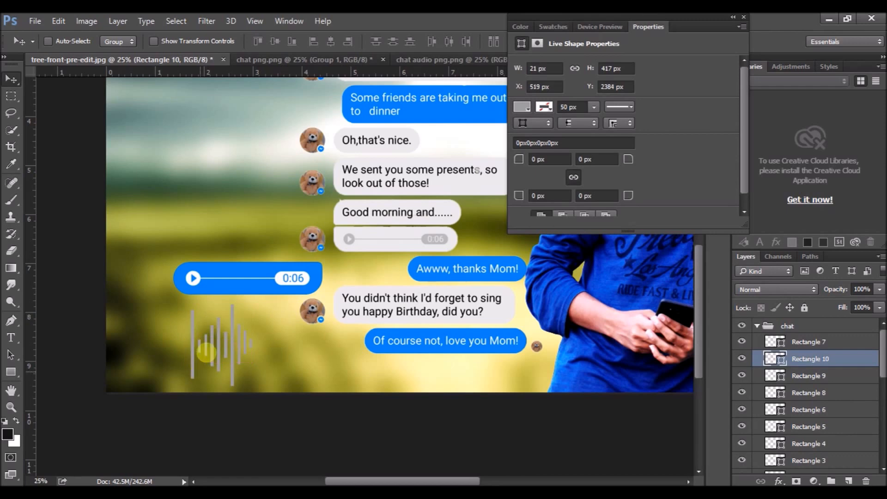
- Check the individual bars right of the waveform's centre and fine-tune their alignment and spacing
click(760, 426)
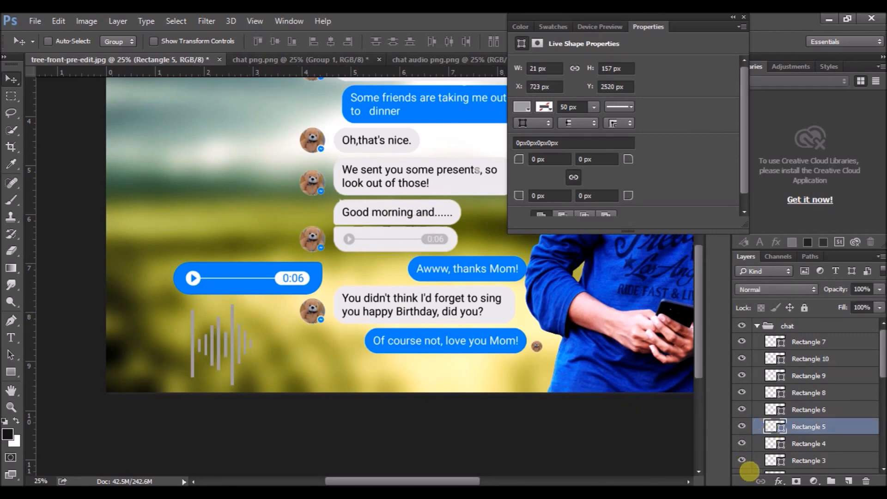
click(780, 461)
scroll(794, 416, down, 3)
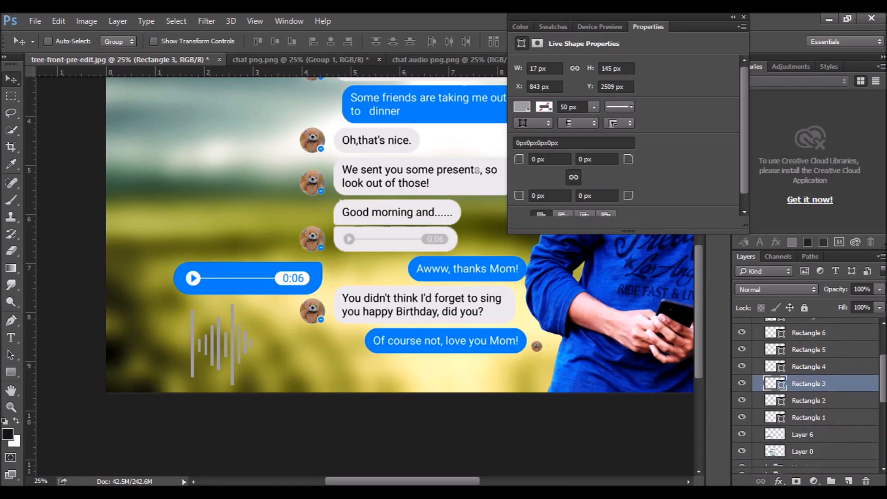
click(766, 398)
drag(240, 349, 239, 351)
click(764, 415)
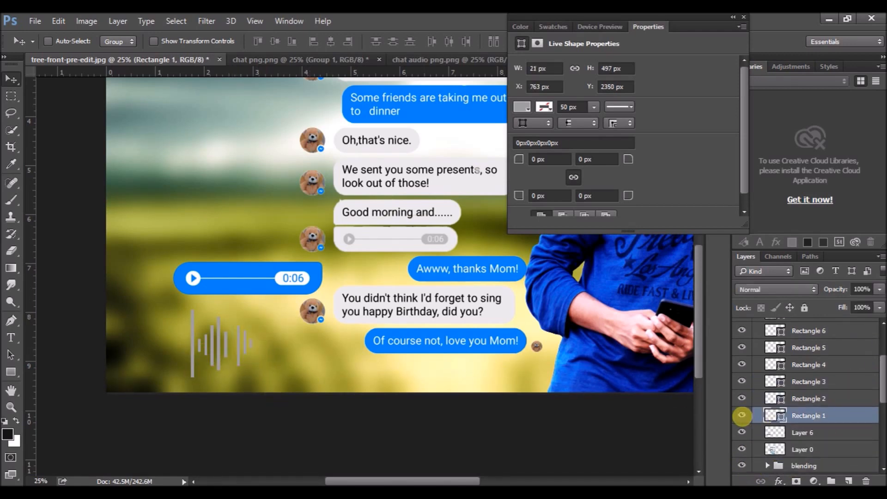
click(761, 380)
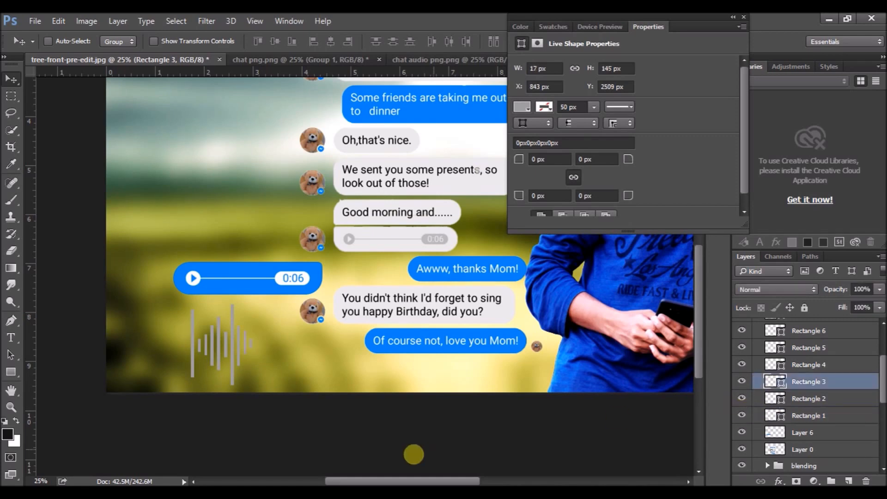
drag(247, 344, 251, 350)
click(766, 363)
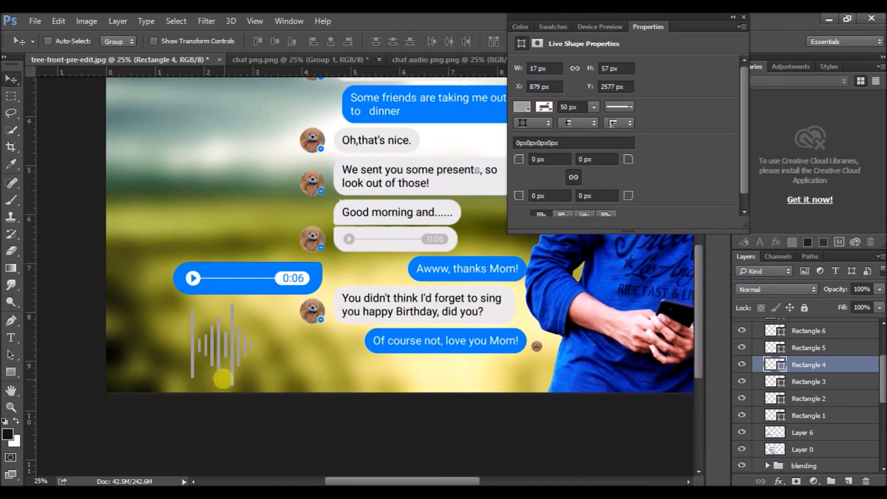
- Draw a bar about 21 by 241 px left of the second tall bar and centre it vertically on the waveform
click(11, 372)
drag(184, 327, 186, 377)
key(v)
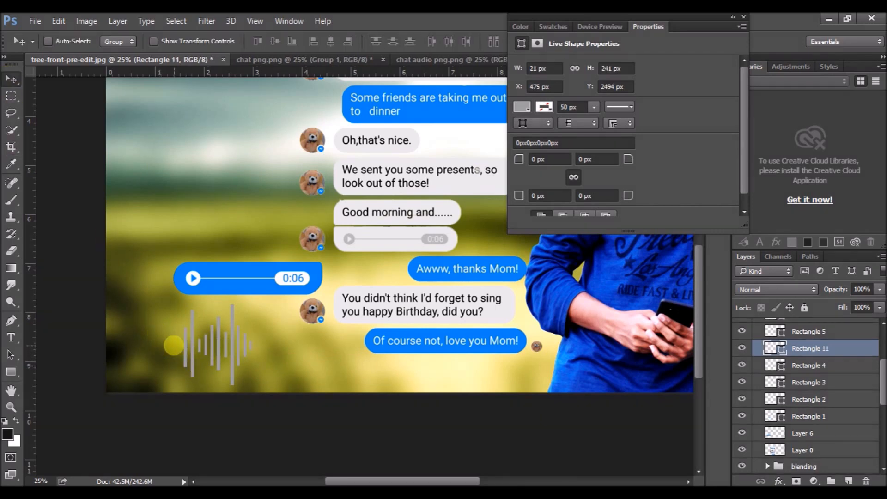
drag(185, 343, 187, 355)
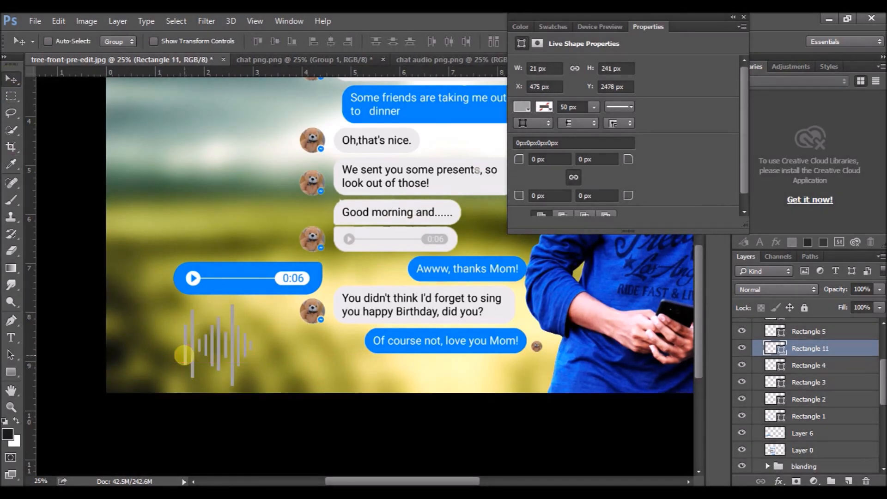
- Continue the waveform leftward with more bars, including one about 17 by 285 px, and add thin horizontal lines at both ends
key(u)
mouse_move(174, 307)
mouse_down()
mouse_move(176, 380)
mouse_move(181, 350)
mouse_move(174, 369)
mouse_move(179, 361)
mouse_up()
click(11, 79)
key(u)
click(9, 78)
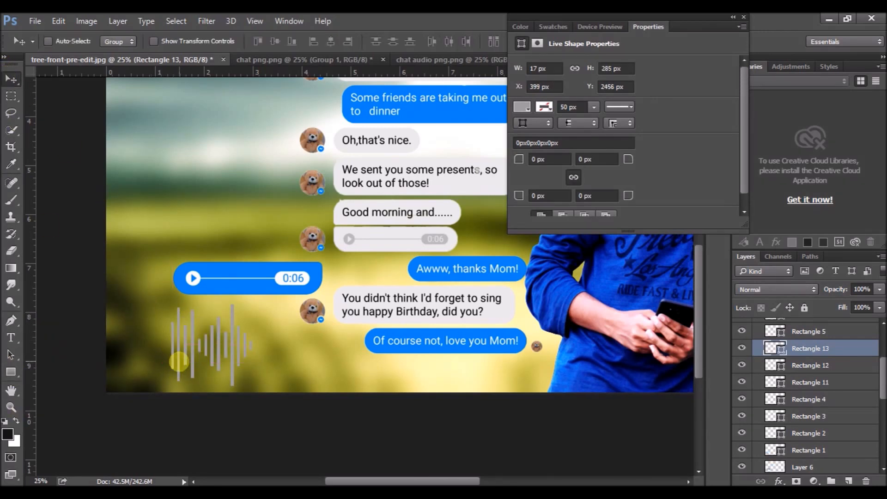
key(u)
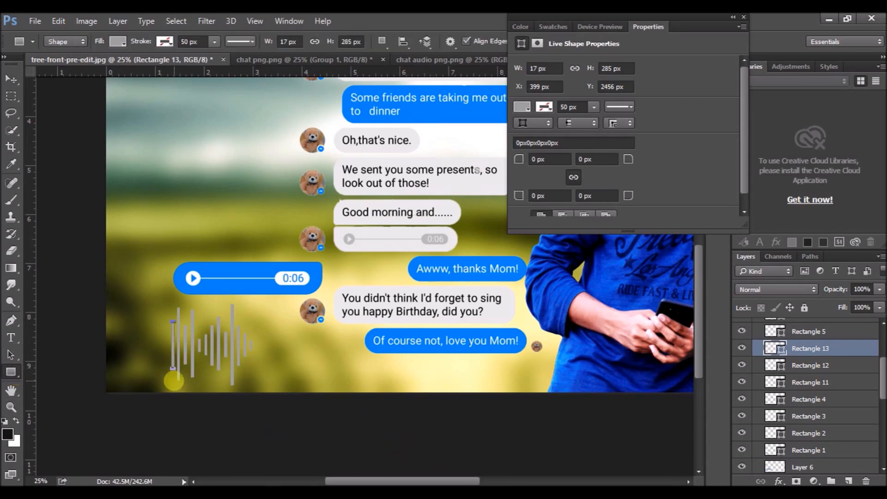
mouse_move(166, 335)
mouse_down()
mouse_move(169, 355)
mouse_move(168, 347)
mouse_up()
click(6, 79)
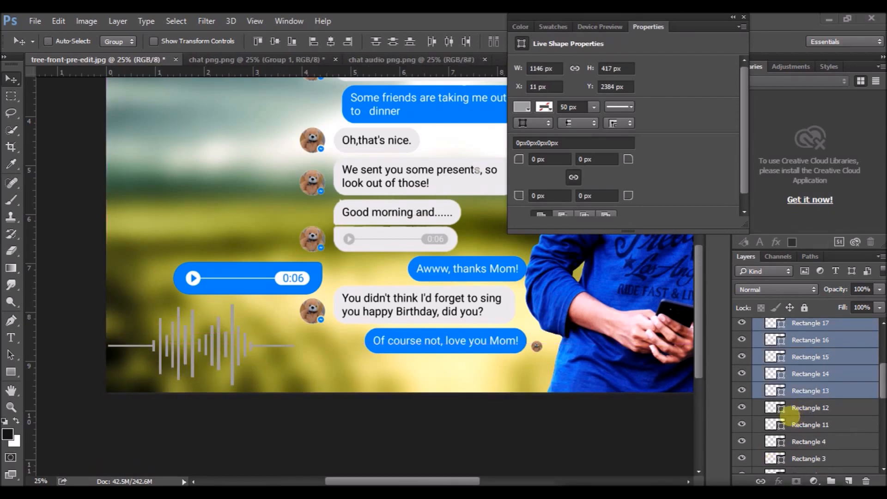
- Group all the waveform rectangle layers and shift the group slightly up and to the right under the blue audio bubble
ctrl+click(806, 406)
ctrl+click(810, 424)
ctrl+click(812, 442)
ctrl+click(815, 457)
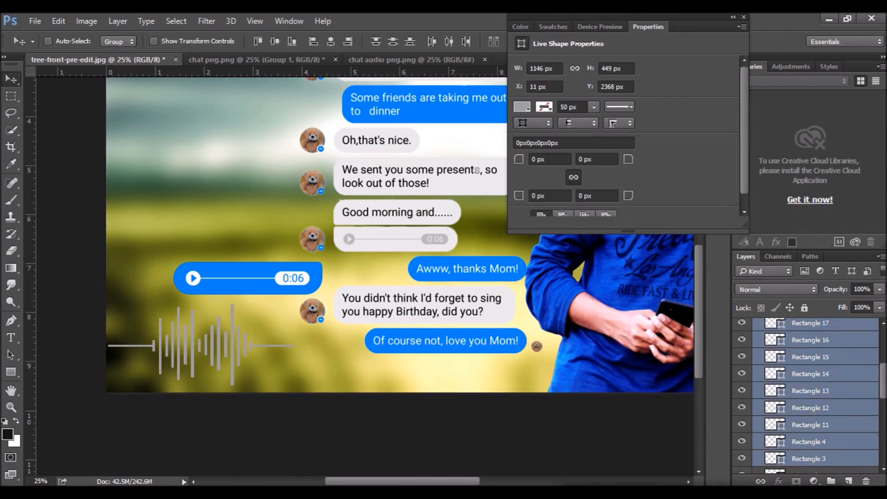
drag(881, 383, 881, 401)
ctrl+click(849, 405)
ctrl+click(834, 422)
key(ctrl+g)
drag(199, 326, 210, 322)
- Try the Lighten, Linear Burn and Darken blend modes on the waveform group and settle on Overlay
click(803, 289)
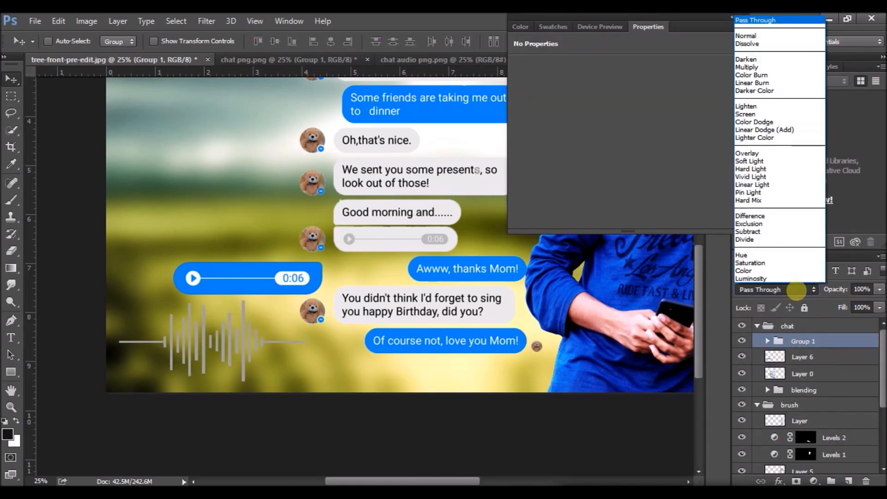
click(750, 106)
click(789, 289)
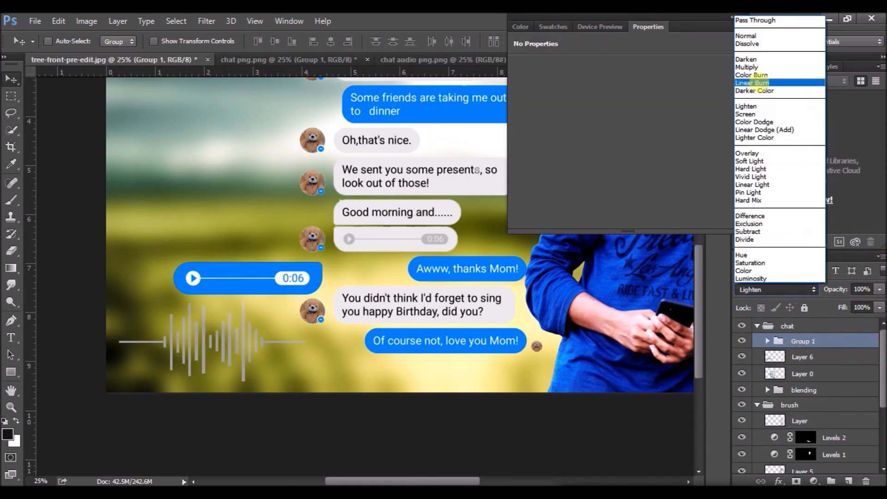
click(762, 86)
click(772, 288)
click(762, 59)
click(794, 289)
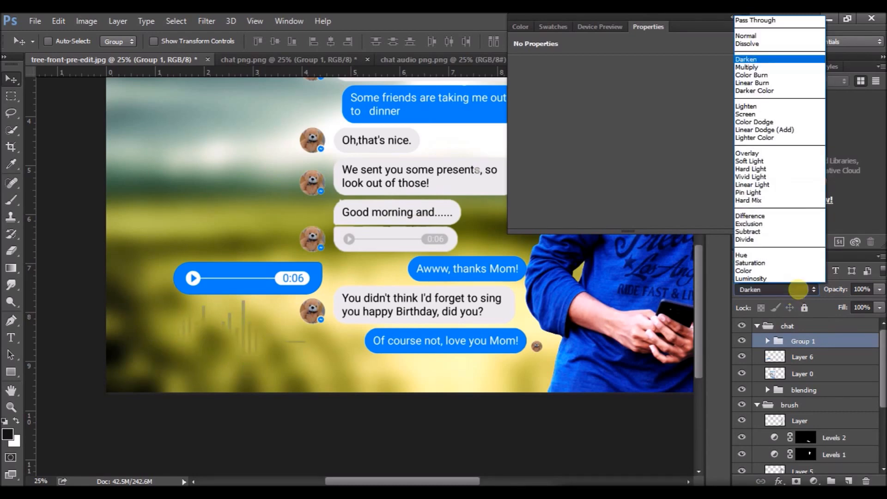
click(755, 154)
click(805, 289)
click(805, 288)
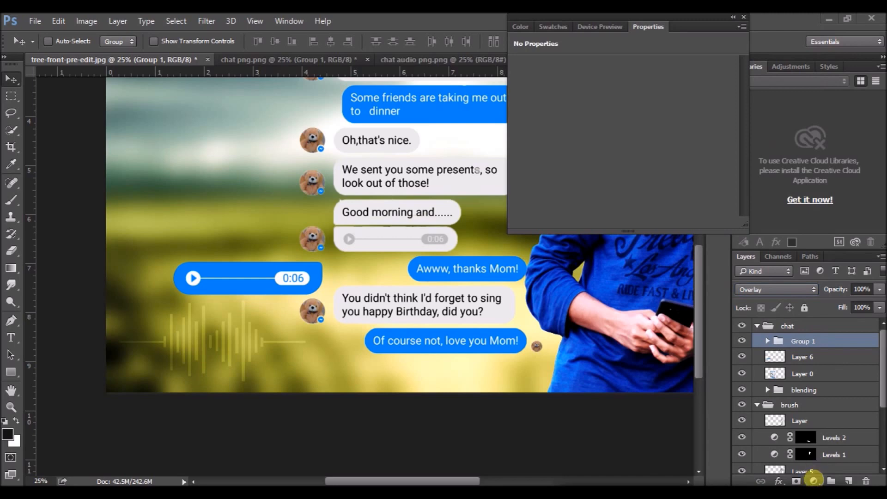
- Add a Levels adjustment layer above the waveform group with midtones at 0.76 and the white input level at 255
click(813, 481)
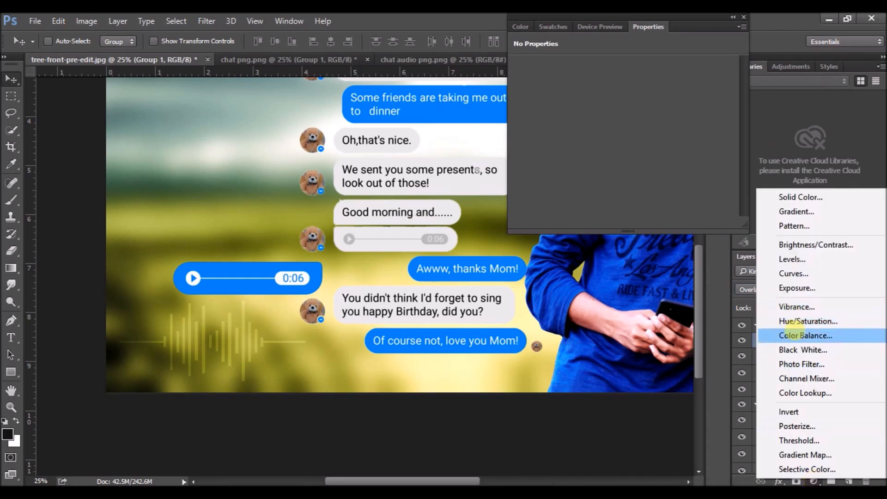
click(785, 257)
mouse_move(715, 157)
mouse_down()
mouse_move(673, 155)
mouse_move(707, 158)
mouse_up()
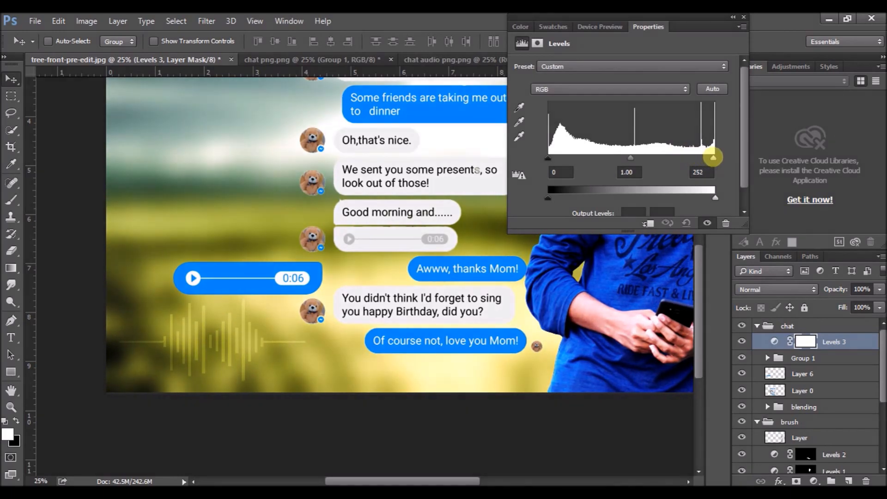
drag(631, 158, 640, 158)
key(ctrl+minus)
mouse_move(713, 157)
mouse_down()
mouse_move(692, 154)
mouse_move(722, 145)
mouse_up()
mouse_move(640, 157)
mouse_down()
mouse_move(653, 158)
mouse_move(646, 156)
mouse_up()
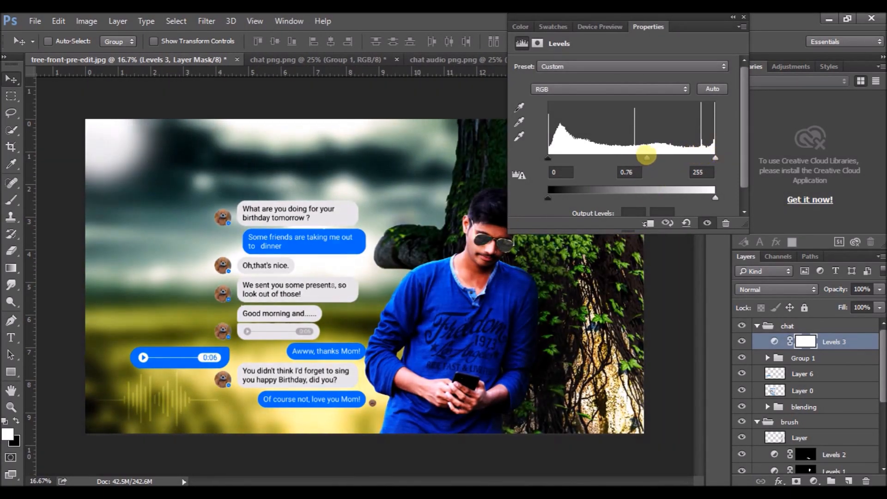
- Try the Luminosity and Difference blend modes on the waveform group and settle on Screen
click(733, 17)
click(780, 358)
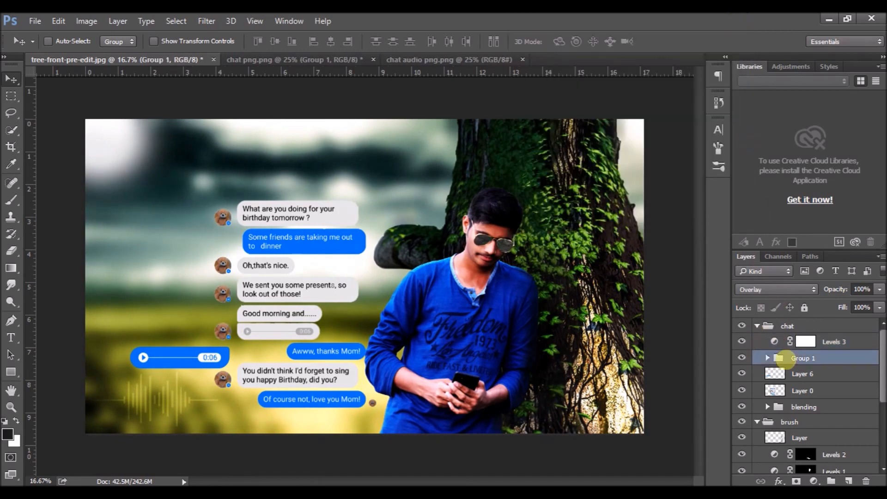
click(815, 289)
click(770, 152)
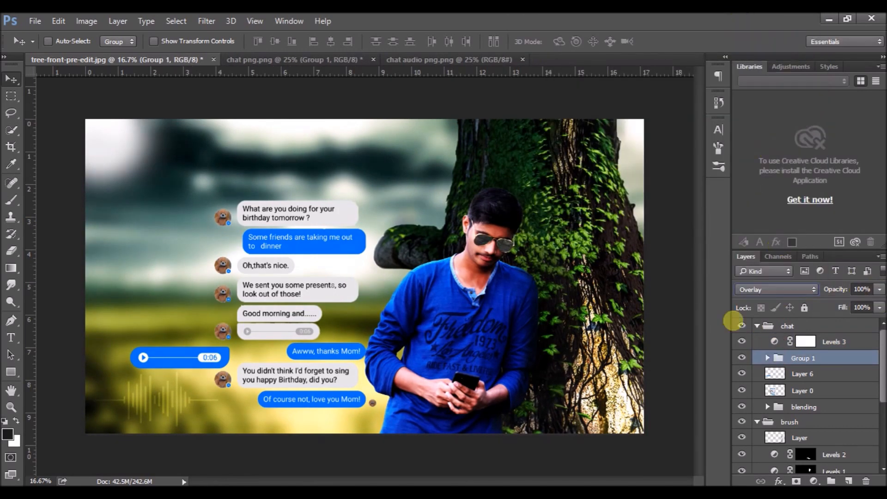
click(805, 289)
click(751, 276)
click(796, 289)
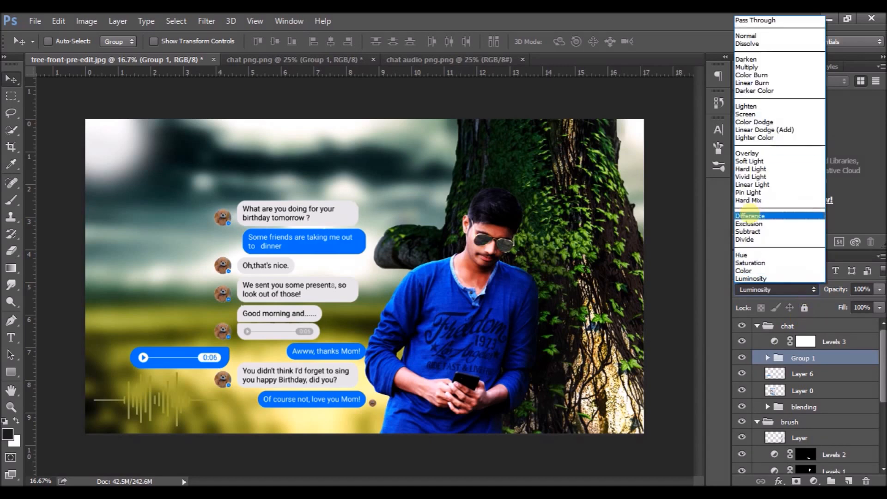
click(754, 215)
click(794, 289)
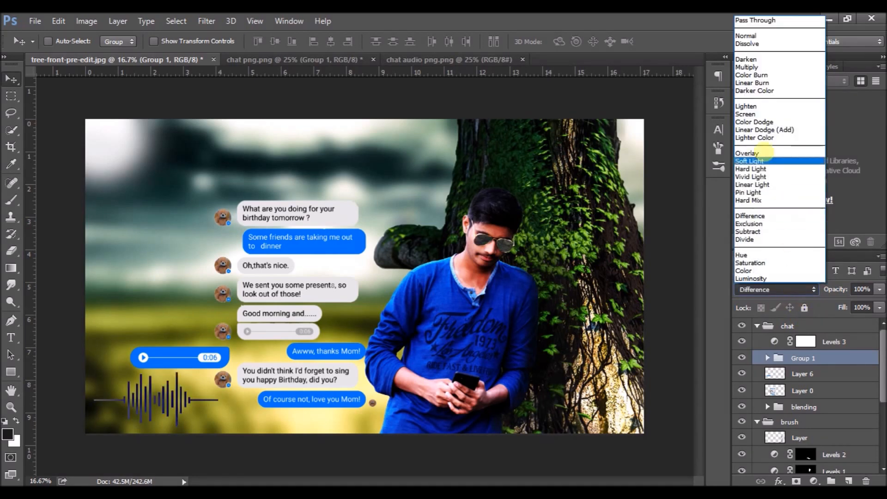
click(753, 121)
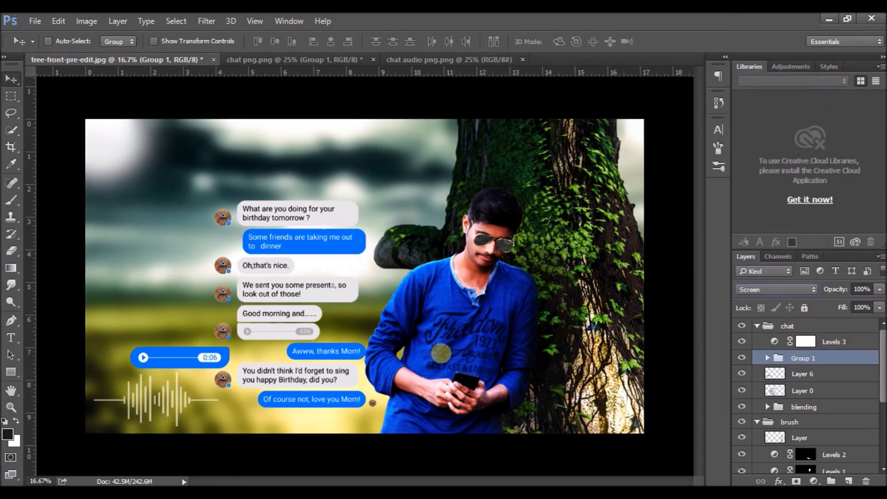
- Delete the Levels adjustment layer above the waveform group, including its mask, and discard the stray new empty layer
click(805, 341)
click(865, 480)
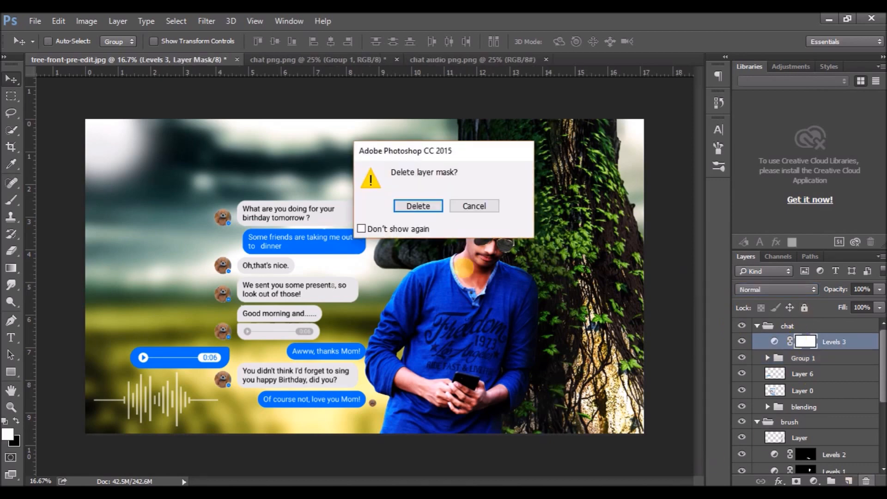
click(432, 203)
click(848, 481)
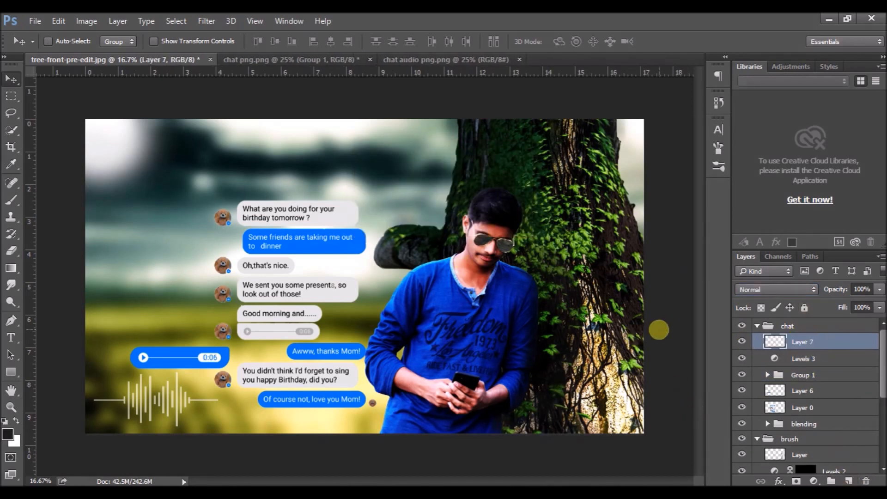
key(Delete)
click(866, 481)
click(423, 205)
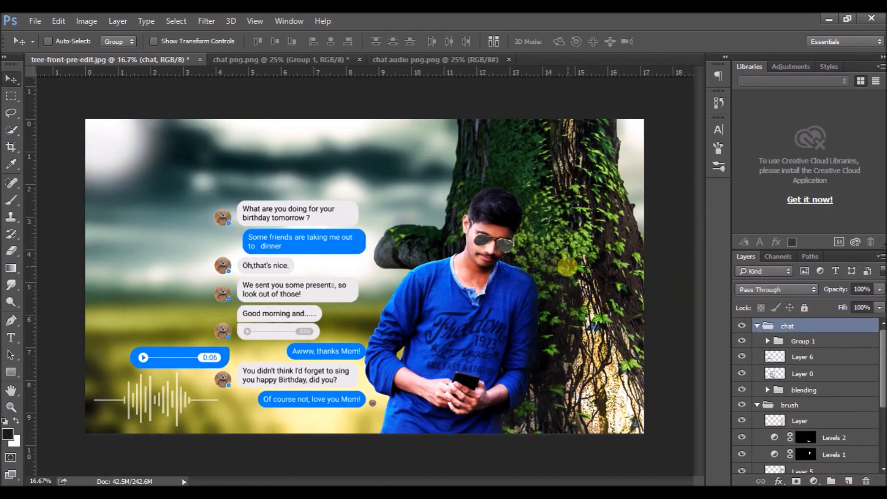
- Select Layer 1 in the brush group, toggle its visibility to check its content, and undo a trial duplicate of it
scroll(808, 392, down, 4)
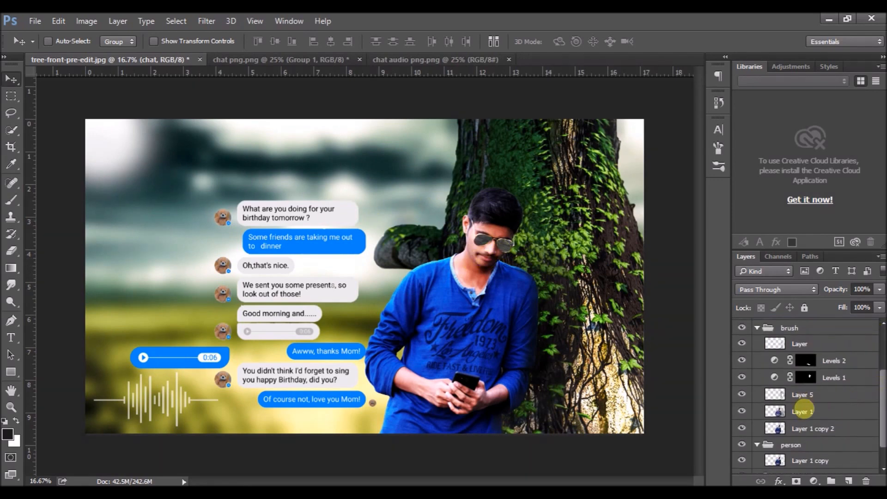
click(803, 411)
click(738, 409)
click(740, 410)
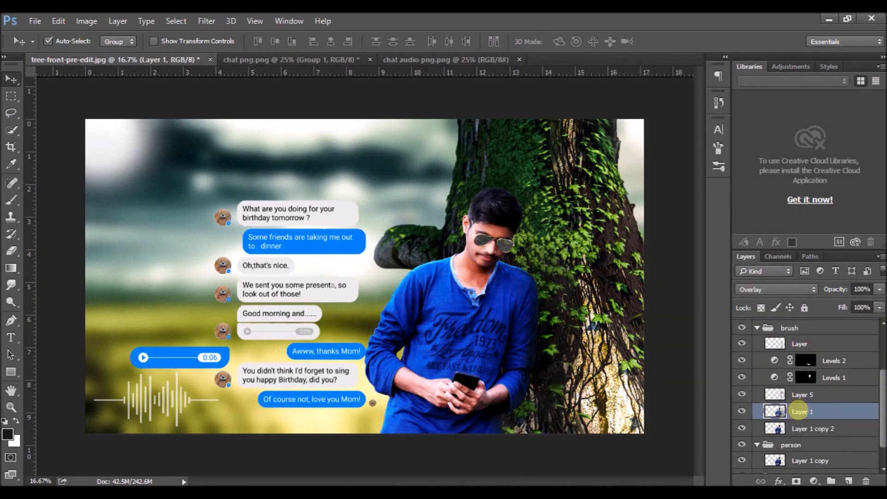
key(ctrl+j)
key(ctrl+z)
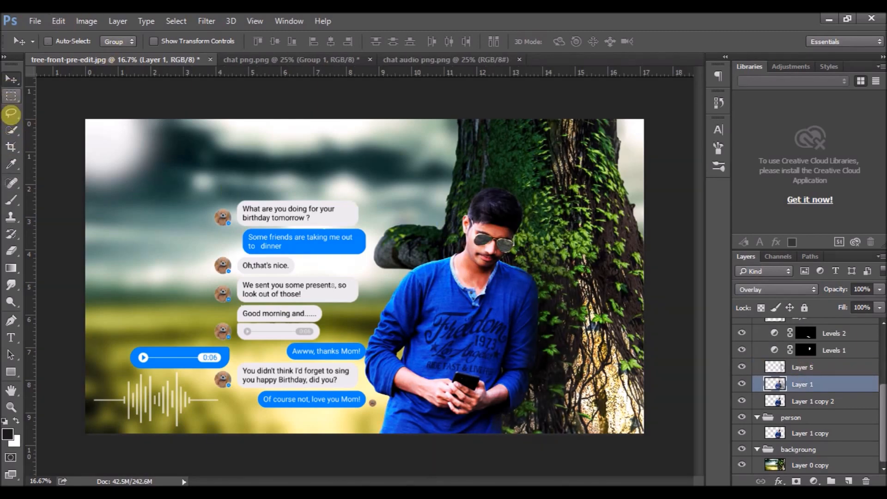
- Select both sunglass lenses on Layer 1 with the Quick Selection tool, adjusting the edges with a 14 px brush
click(12, 130)
scroll(444, 223, up, 3)
drag(651, 274, 470, 266)
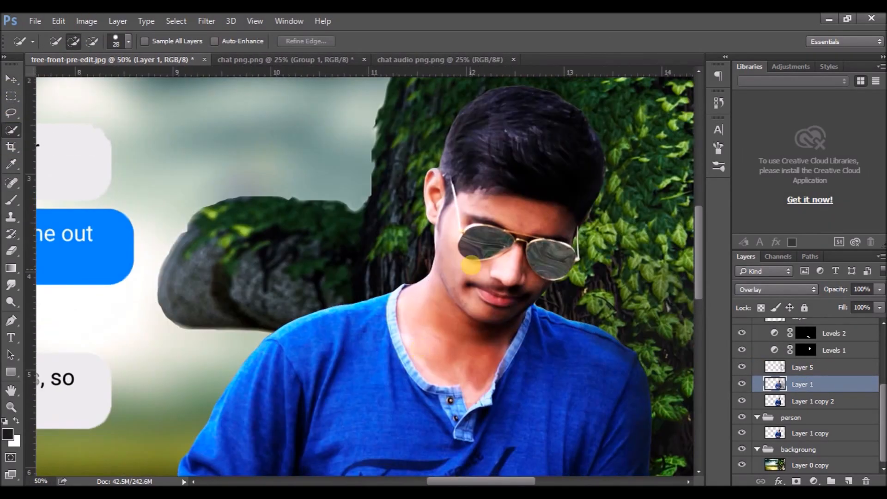
scroll(536, 267, up, 2)
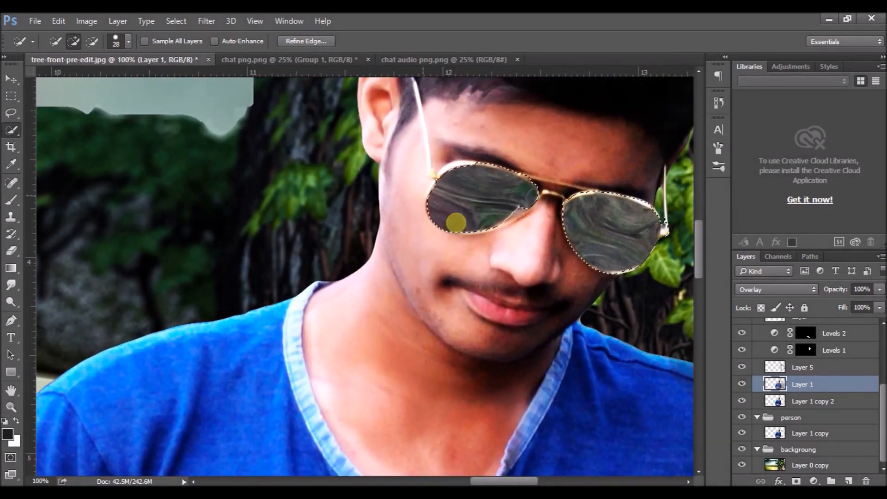
click(128, 41)
drag(68, 78, 63, 79)
drag(475, 222, 516, 206)
click(92, 41)
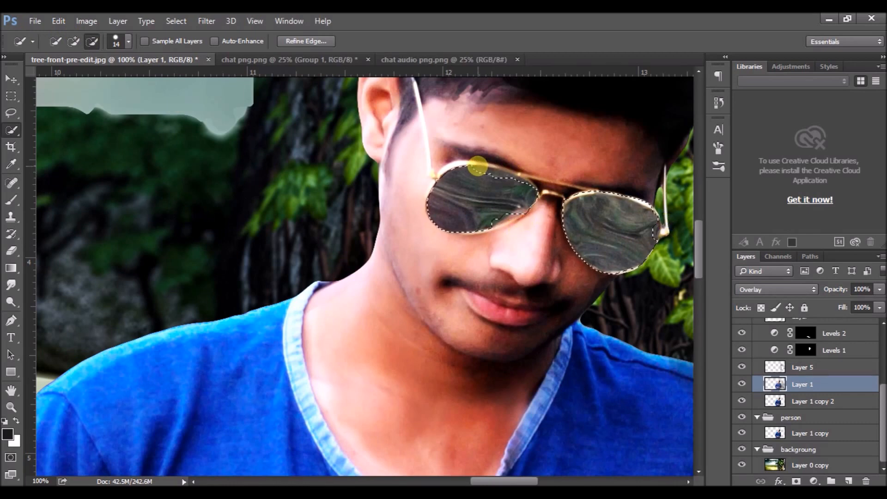
click(72, 41)
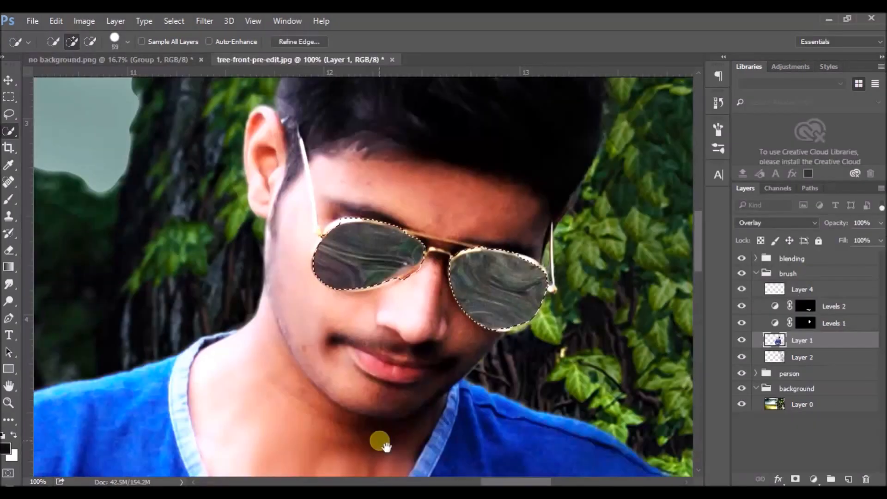
- Clean up the lens selection along the sunglass frames by adding and subtracting areas with a 9 px Quick Selection brush
drag(385, 444, 386, 424)
key(ctrl+plus)
key(ctrl+plus)
drag(375, 319, 41, 281)
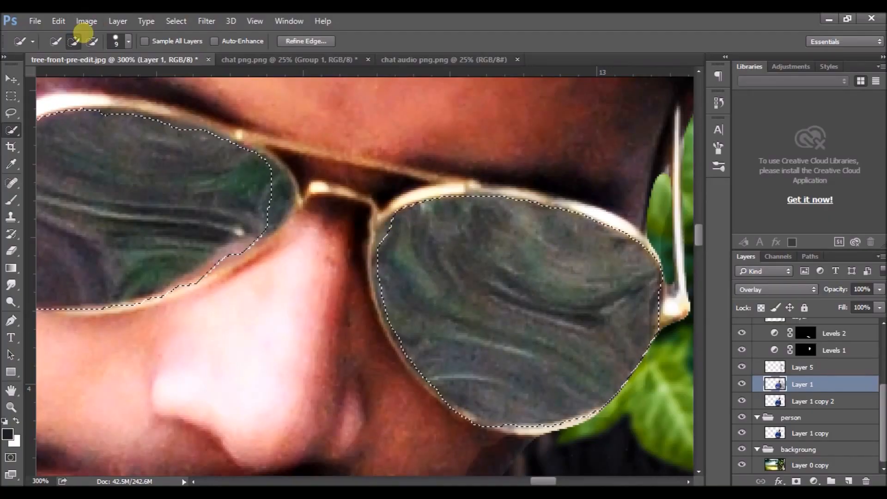
mouse_move(395, 256)
mouse_down()
mouse_move(393, 229)
mouse_move(396, 313)
mouse_move(383, 290)
mouse_up()
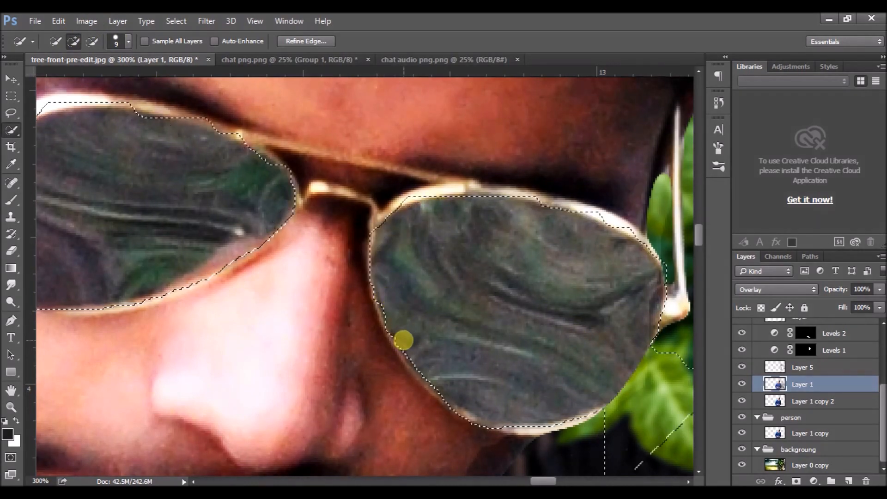
click(92, 41)
drag(489, 440, 457, 420)
click(74, 42)
mouse_move(426, 273)
mouse_down()
mouse_move(398, 248)
mouse_move(430, 294)
mouse_move(463, 267)
mouse_up()
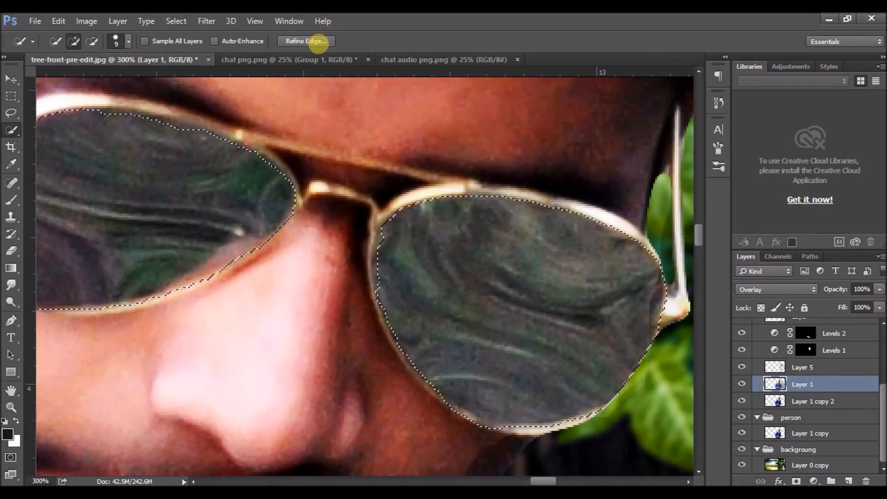
- Refine the lens selection's edge with Smooth 97, Contrast 69% and Shift Edge +12%, using a 12 px refinement brush and outputting to a selection
click(312, 41)
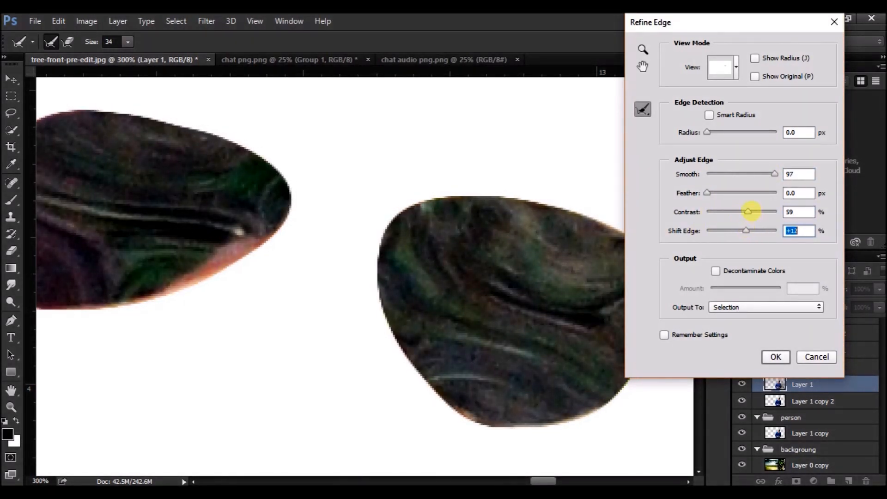
click(128, 41)
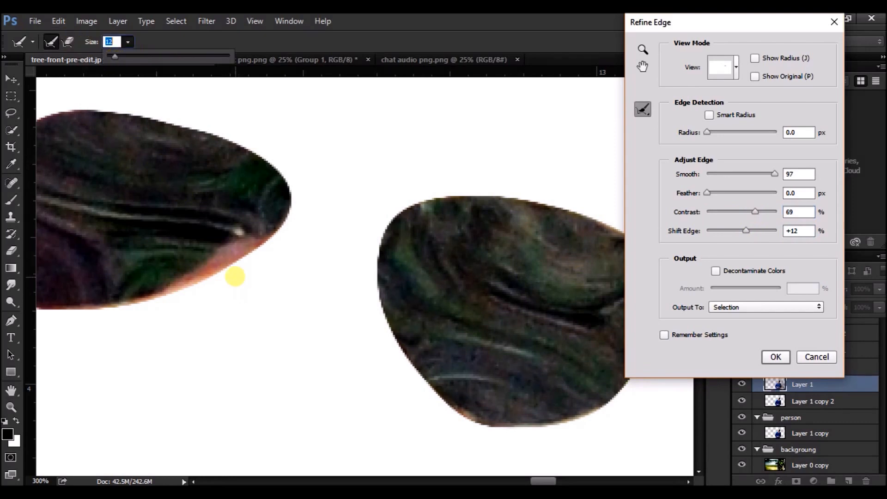
click(234, 270)
click(69, 42)
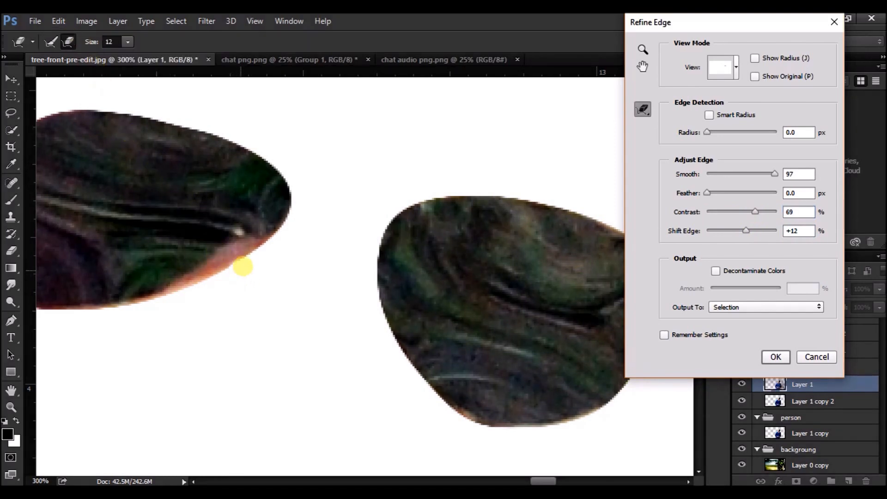
key(ctrl+minus)
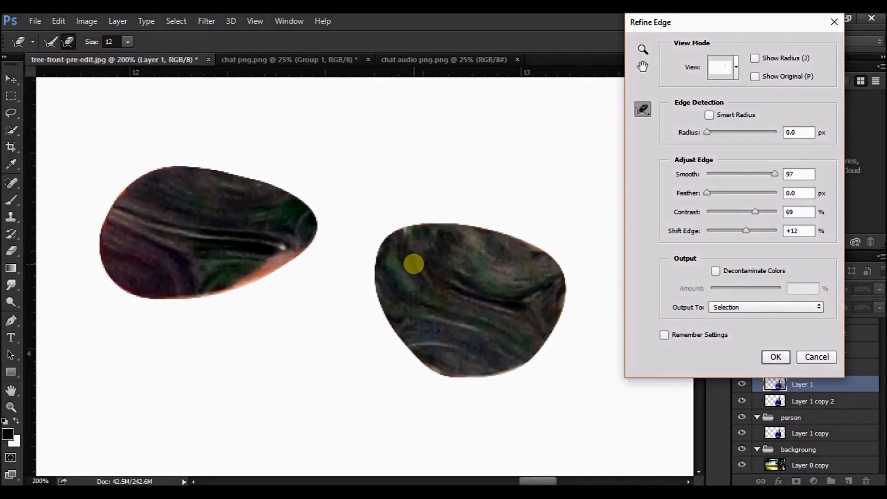
key(shift+e)
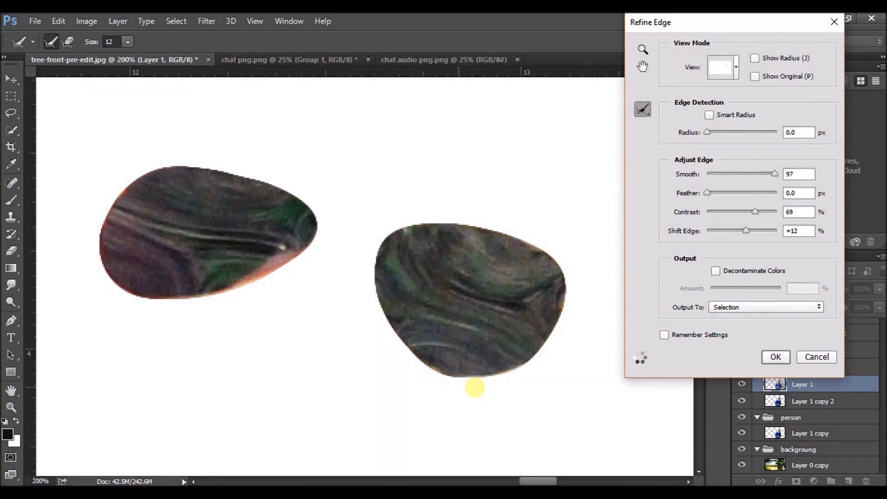
click(775, 353)
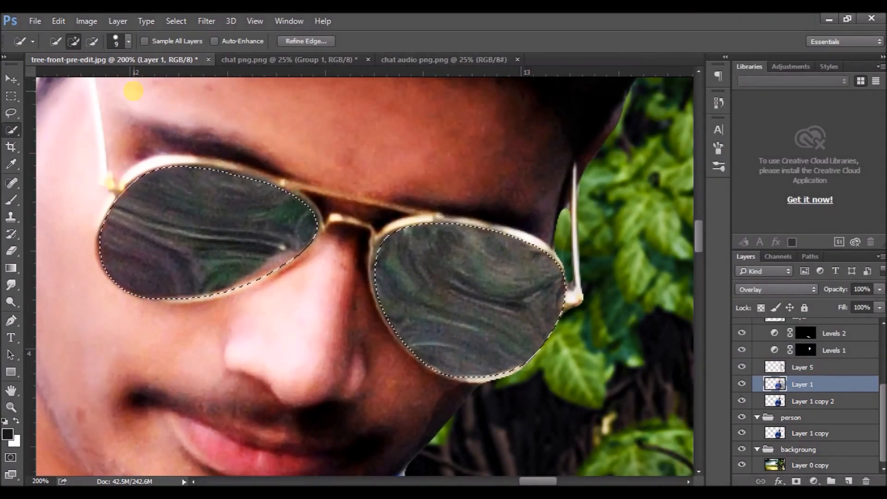
- Set up the Brush tool at 91 px and 79% opacity with the yellow foreground color f2cd17
right_click(9, 300)
key(b)
click(55, 42)
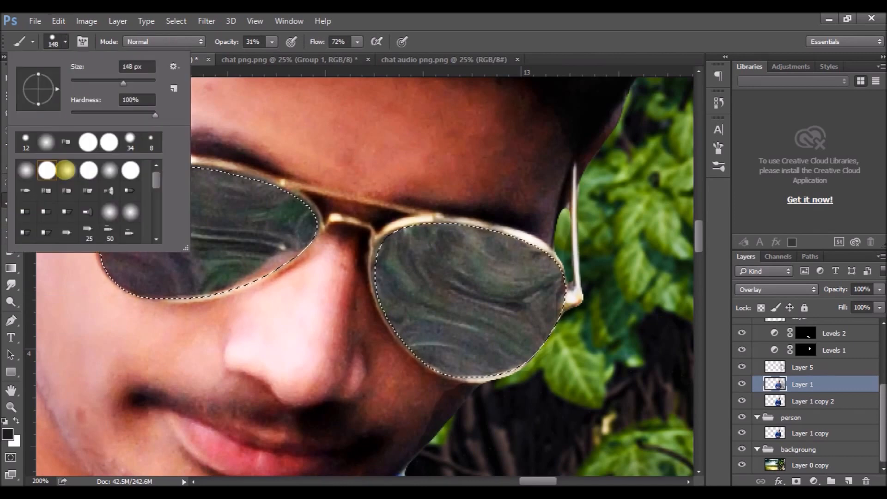
click(109, 82)
click(8, 434)
click(257, 129)
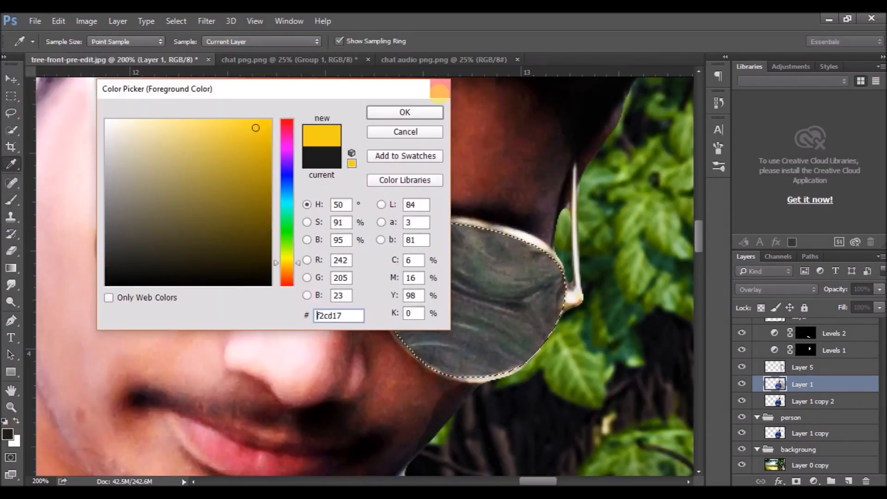
click(401, 111)
drag(271, 41, 290, 54)
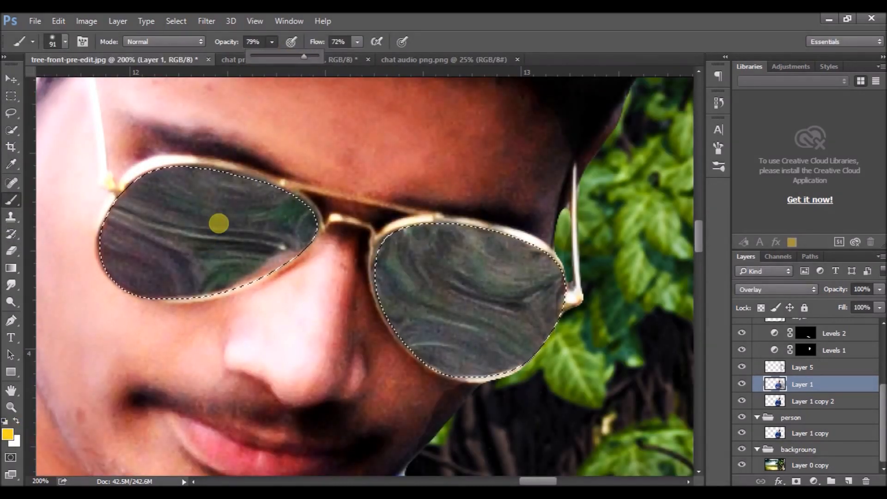
- Paint both selected sunglass lenses yellow, raising the brush opacity and flow to 100%
drag(213, 206, 198, 229)
mouse_move(272, 42)
mouse_down()
mouse_move(287, 57)
mouse_move(273, 56)
mouse_up()
click(201, 233)
drag(358, 42, 386, 55)
drag(180, 204, 180, 240)
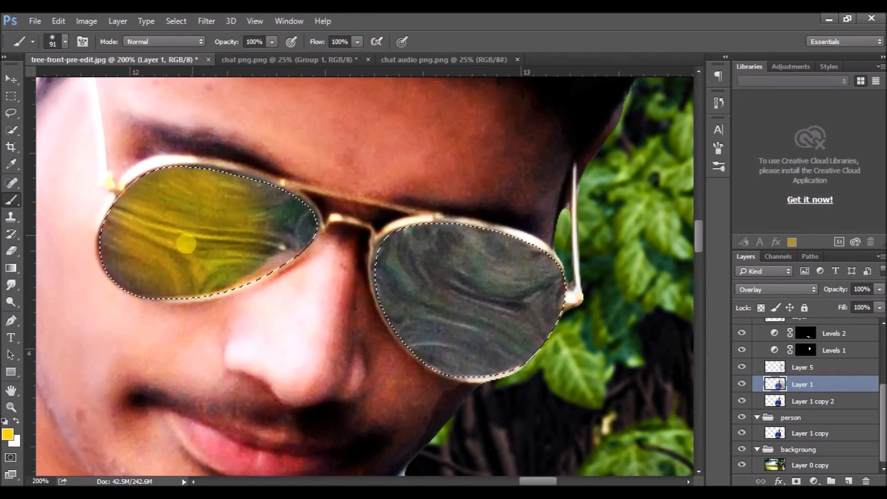
click(82, 41)
click(508, 156)
click(680, 120)
mouse_move(507, 291)
mouse_down()
mouse_move(417, 269)
mouse_move(471, 343)
mouse_move(519, 296)
mouse_up()
- Recolor the selected lenses blue with a Hue/Saturation adjustment of hue +158 and saturation +57
key(ctrl+minus)
key(ctrl+minus)
key(ctrl+minus)
key(ctrl+minus)
key(ctrl+minus)
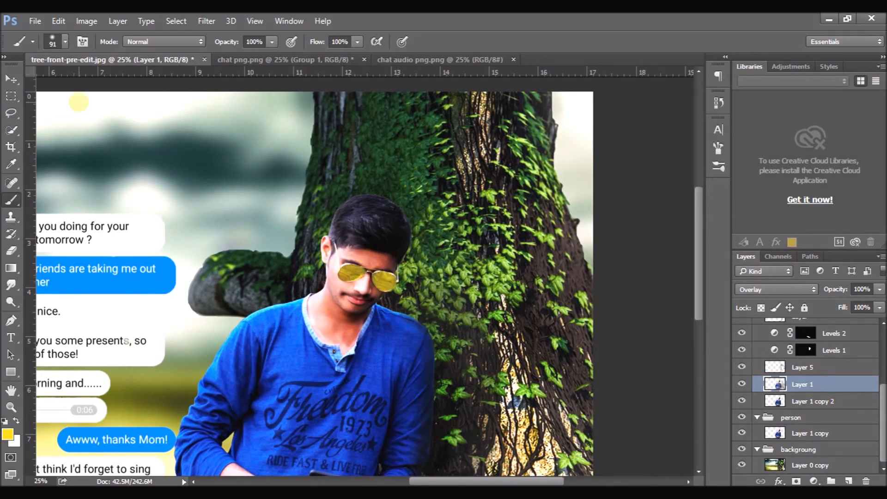
click(65, 41)
click(451, 31)
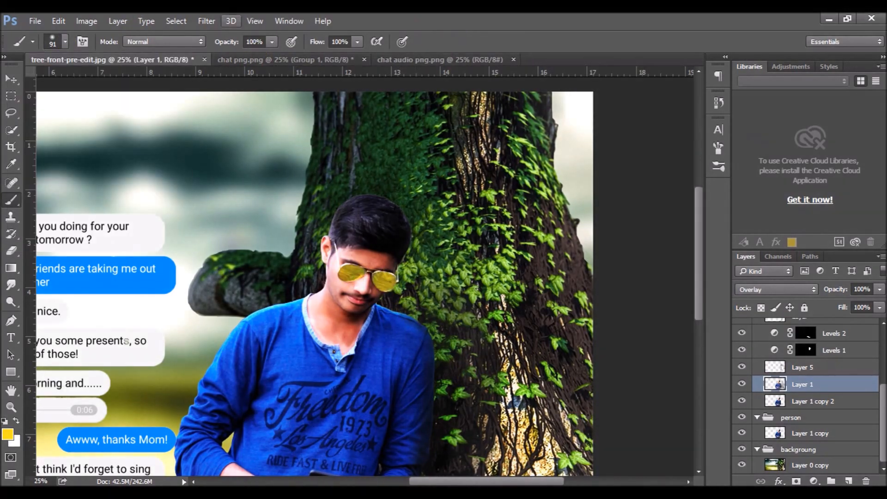
click(207, 21)
mouse_move(152, 52)
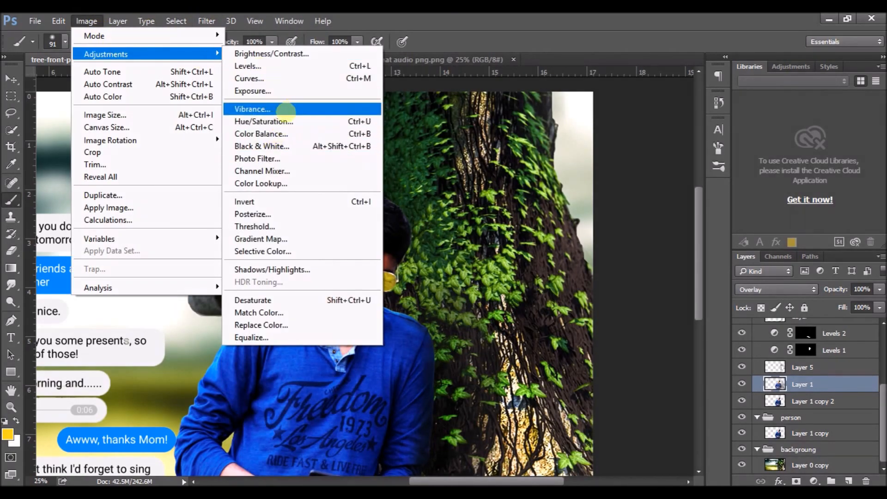
click(277, 122)
drag(604, 168, 662, 167)
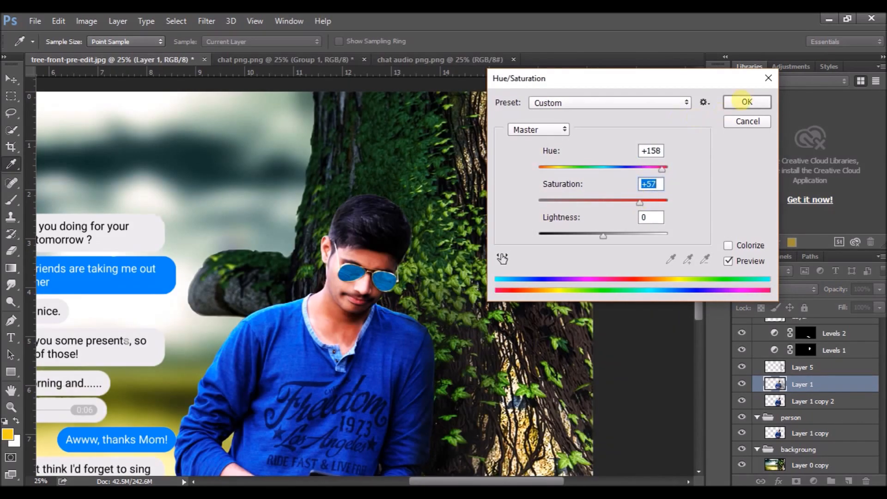
click(746, 101)
- Apply the Camera Raw filter to the selected sunglass lenses with Clarity +5 and adjusted shadow and black tones
key(b)
key(ctrl+minus)
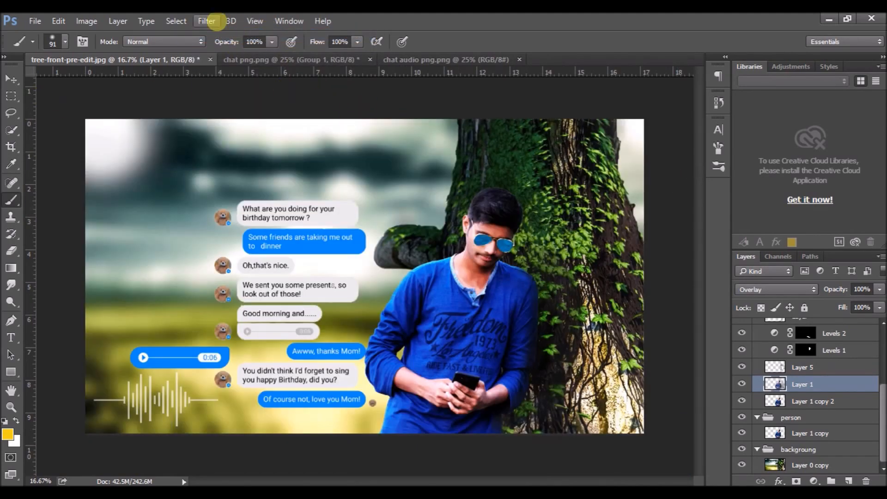
click(218, 21)
click(234, 95)
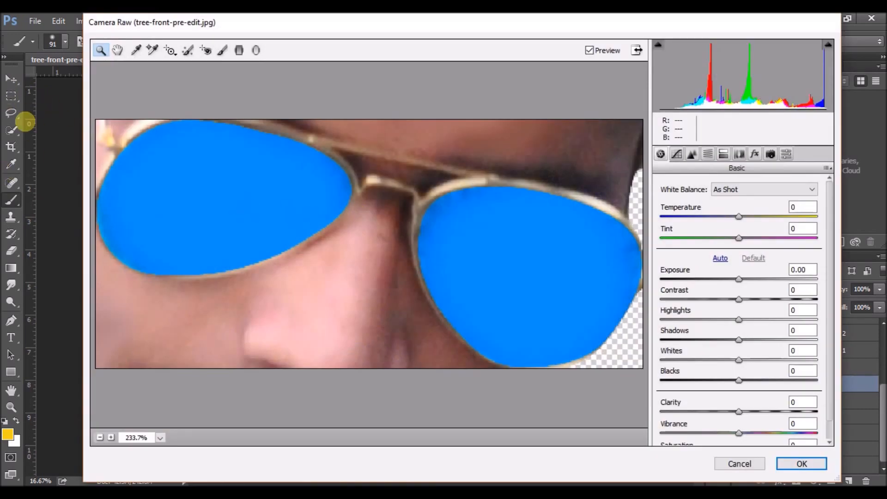
drag(738, 380, 740, 380)
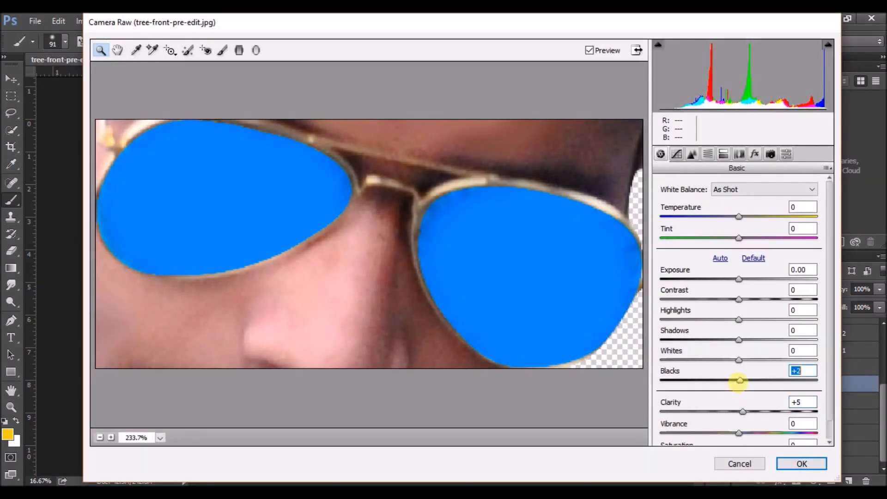
drag(745, 337, 729, 354)
click(708, 153)
click(738, 204)
click(786, 460)
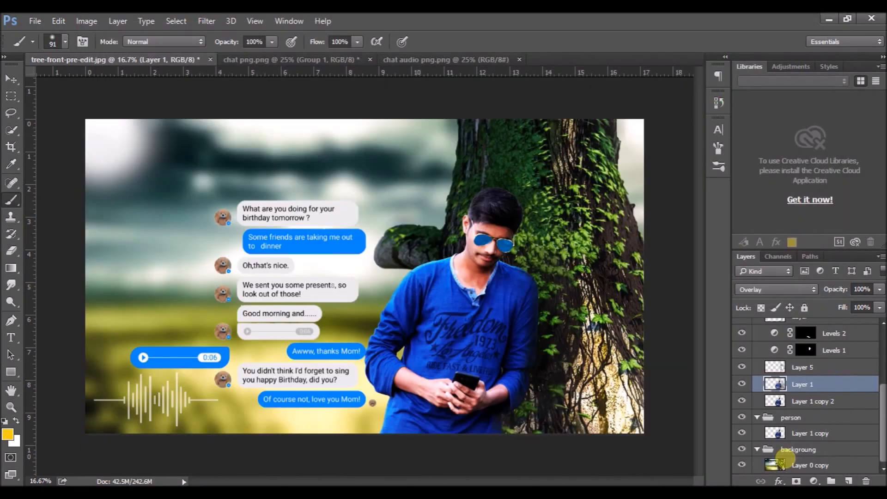
key(v)
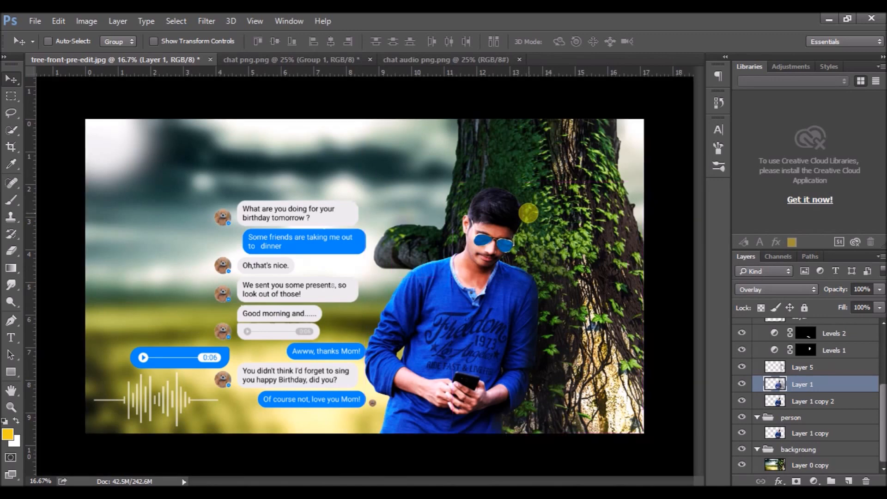
click(720, 105)
drag(701, 196, 707, 239)
click(720, 109)
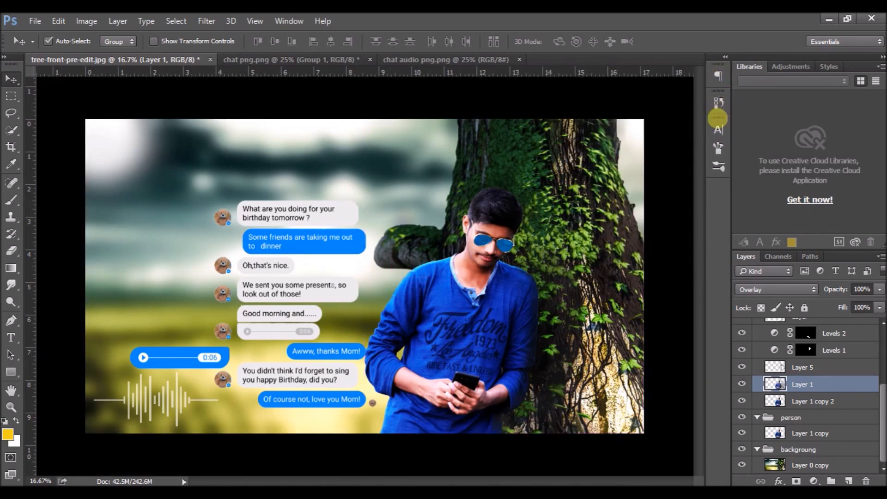
- Enlarge the layer list, select the chat group and collapse the brush group
drag(830, 248, 818, 182)
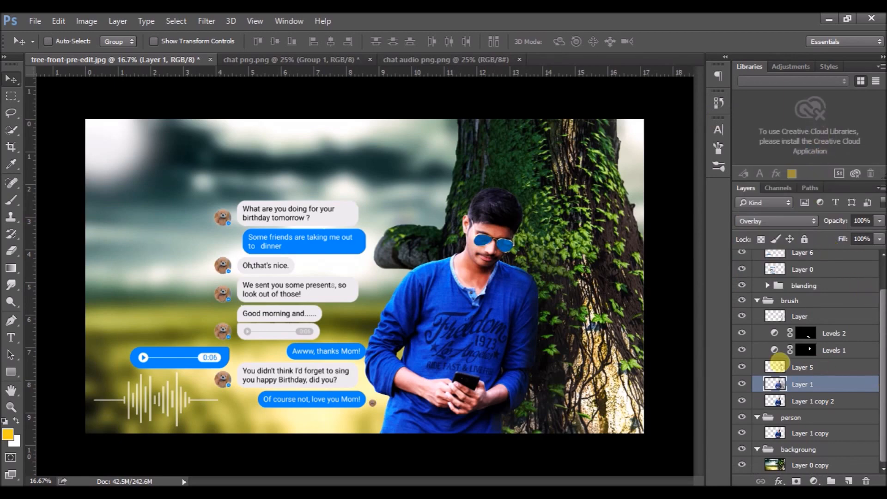
scroll(793, 296, up, 3)
double_click(764, 257)
click(660, 110)
click(767, 272)
click(767, 272)
click(757, 336)
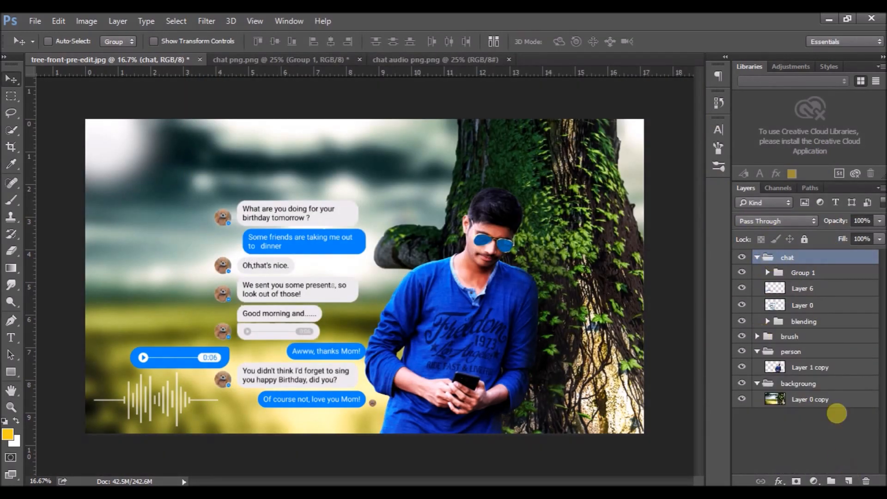
- Open Facebook_Messenger_logo.svg.png and place the logo beside the first chat bubble, above a new empty layer in the chat group
click(848, 480)
click(35, 21)
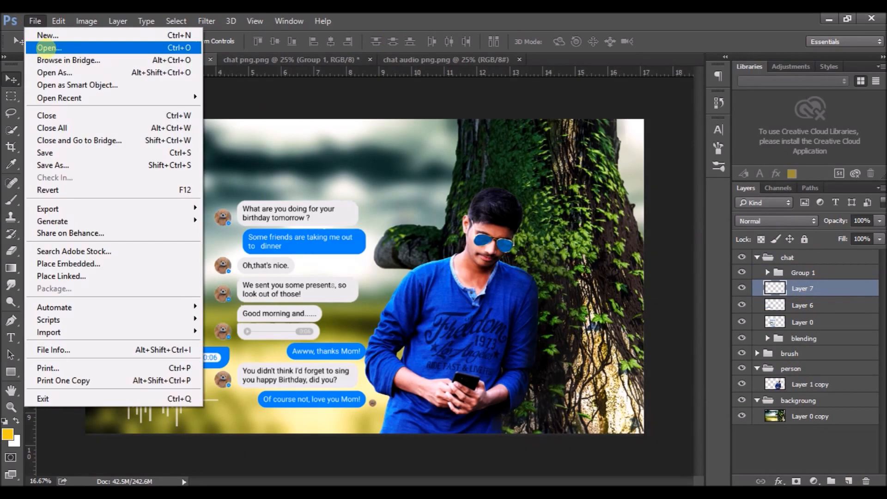
click(42, 42)
click(52, 156)
click(427, 111)
click(780, 466)
drag(391, 284, 371, 209)
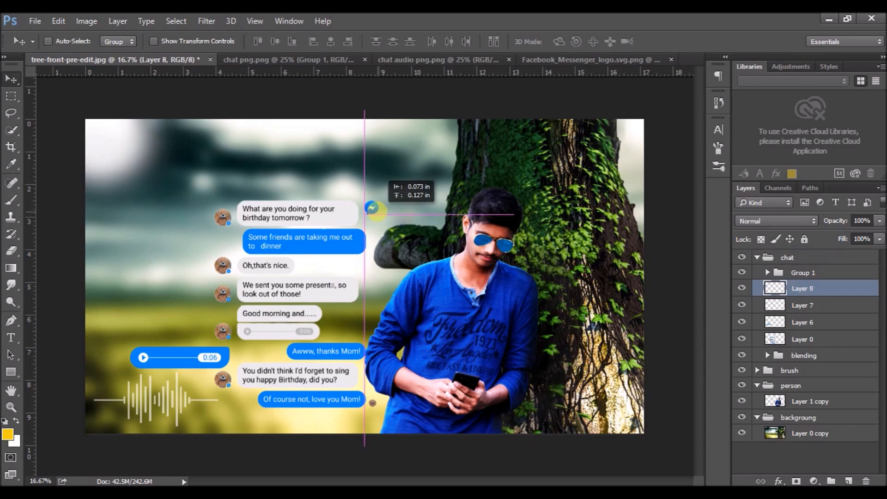
- Collapse the chat, person and backgroung groups and hide the chat group
click(767, 272)
click(767, 272)
click(756, 257)
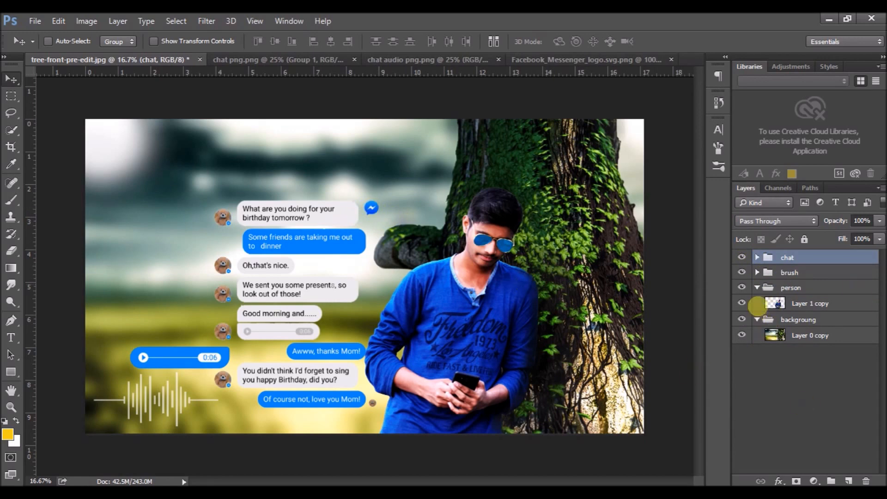
click(756, 319)
click(756, 287)
click(761, 288)
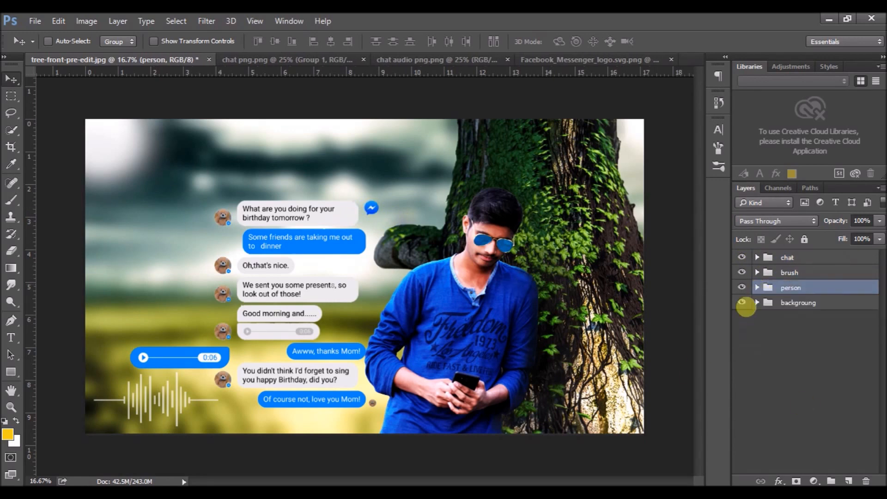
click(741, 257)
- Try to merge the backgroung group into a single layer
right_click(768, 273)
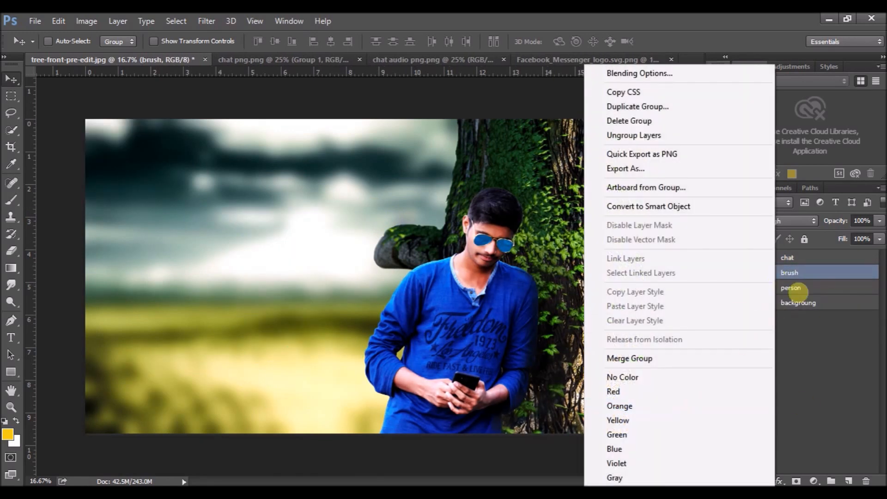
right_click(797, 292)
right_click(806, 303)
click(854, 272)
right_click(812, 301)
click(723, 356)
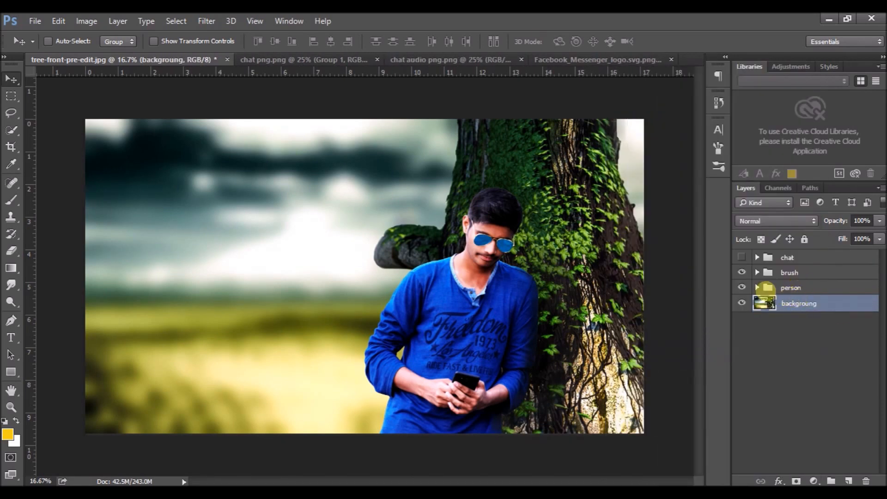
right_click(785, 289)
click(792, 271)
right_click(780, 289)
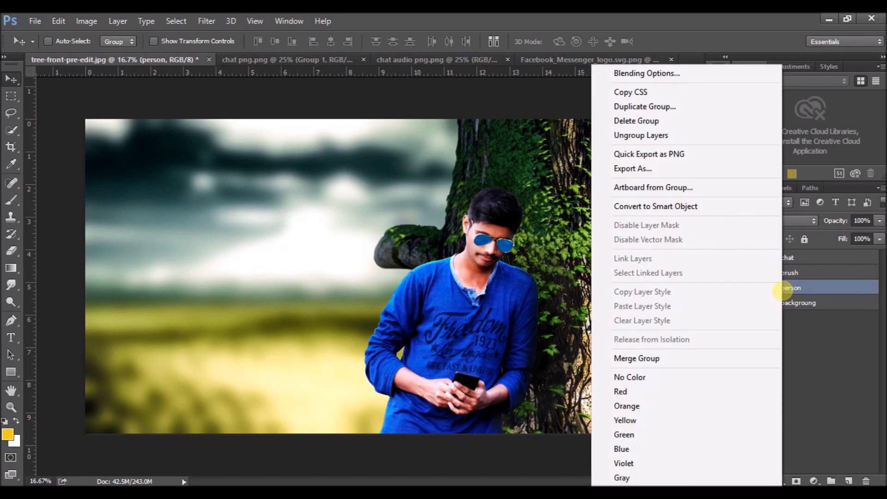
click(799, 287)
right_click(798, 303)
click(796, 283)
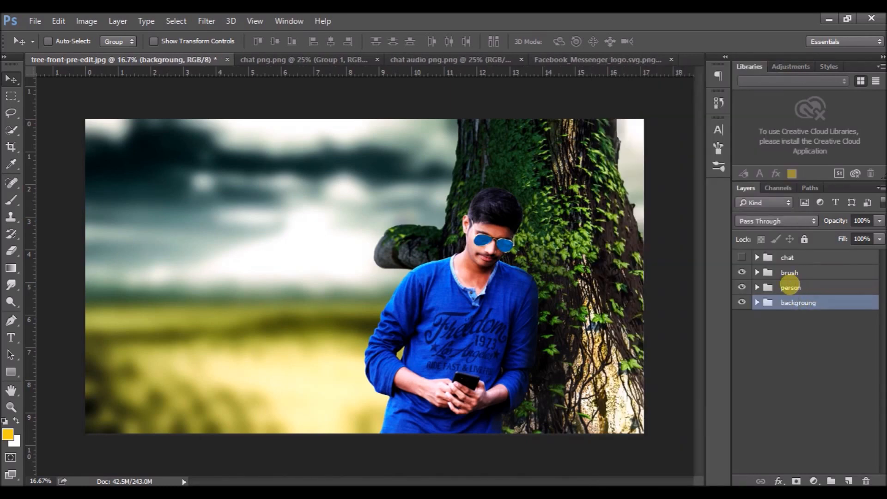
click(785, 283)
click(757, 272)
click(756, 272)
click(769, 272)
right_click(779, 290)
click(778, 291)
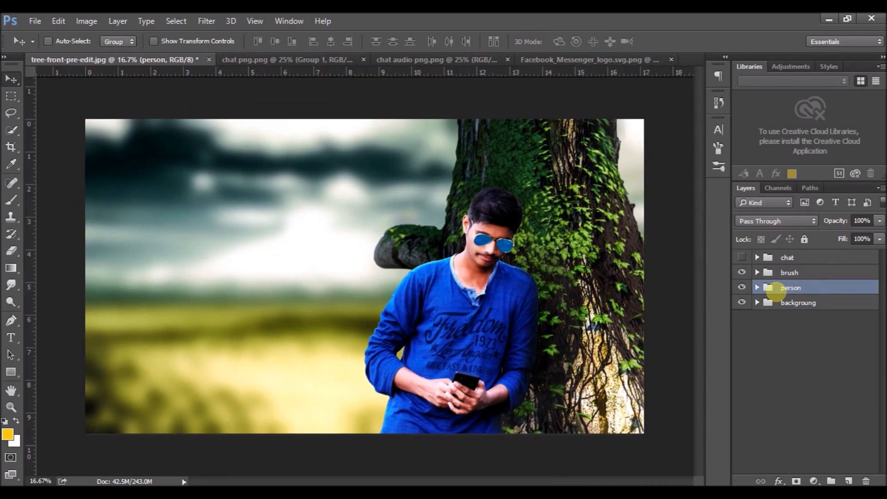
- Show only the person group and expand it to select its Layer 1 copy
alt+click(741, 287)
right_click(764, 284)
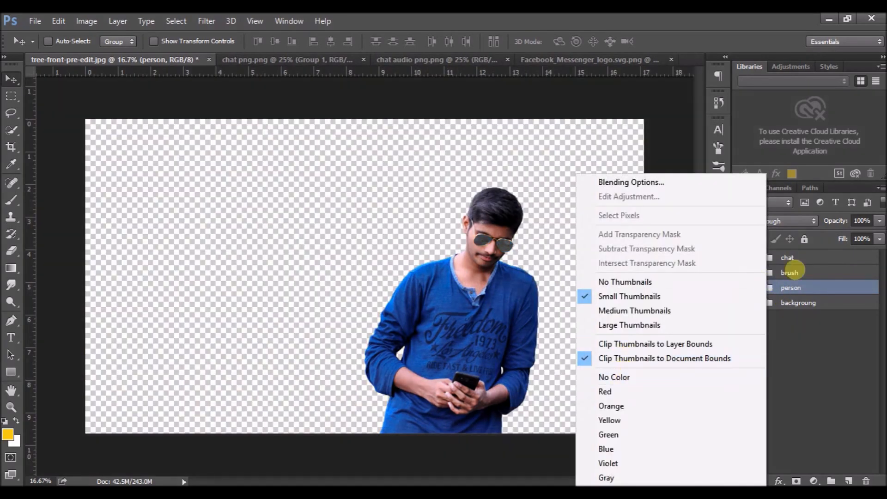
click(756, 283)
click(756, 283)
click(758, 302)
right_click(758, 301)
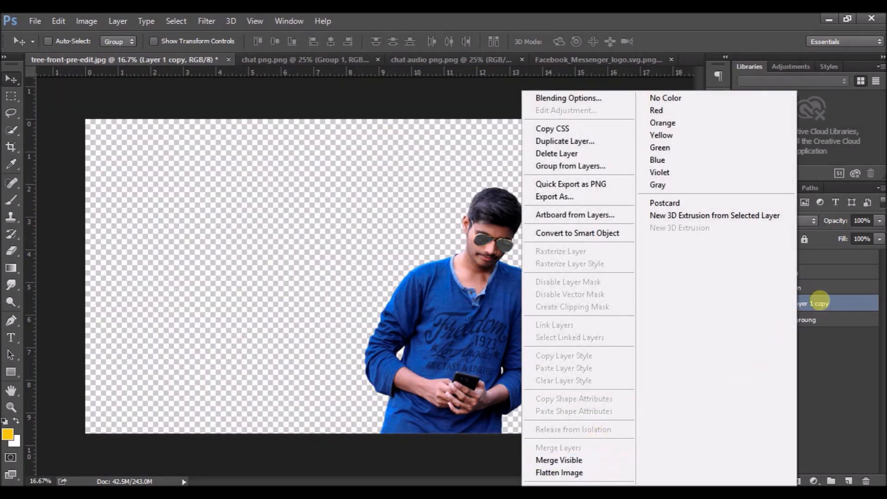
click(818, 301)
- Show the backgroung and brush groups again and merge all visible layers into one, leaving the chat group out
click(741, 322)
right_click(799, 318)
click(803, 303)
right_click(803, 302)
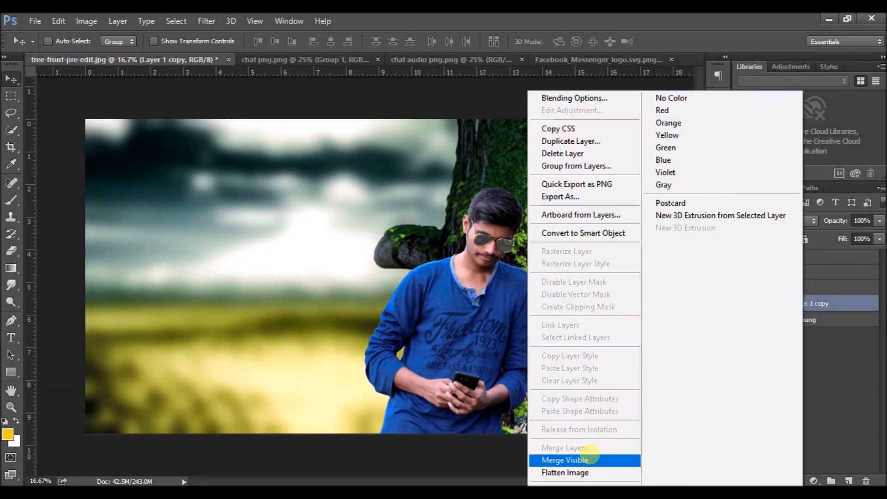
click(588, 459)
right_click(808, 288)
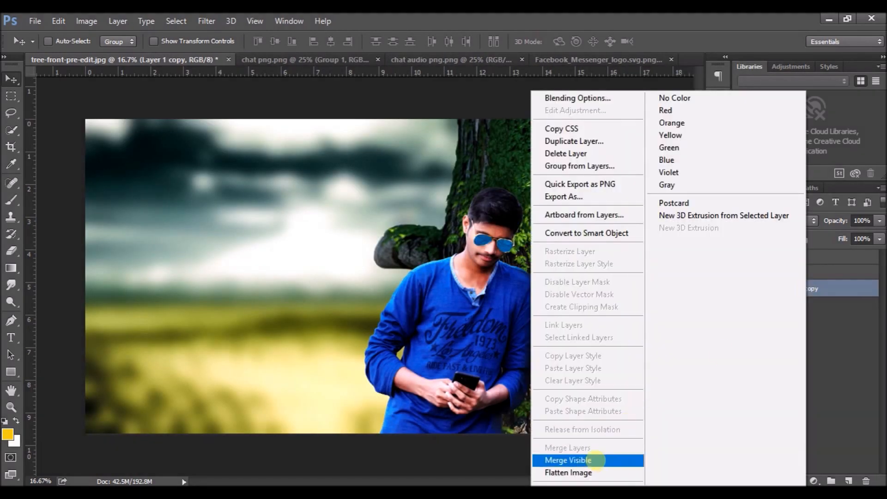
click(588, 457)
- Open the merged layer in the Camera Raw filter and adjust its temperature, clarity, exposure and other basic tones
click(206, 20)
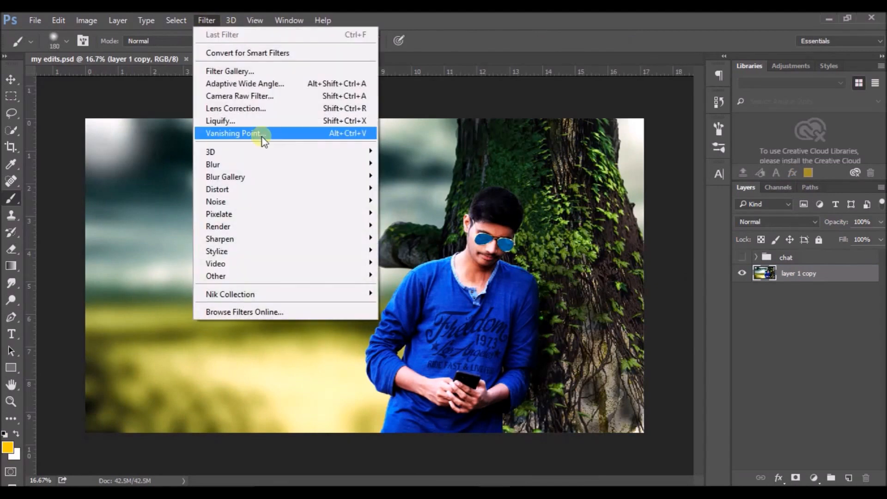
click(285, 96)
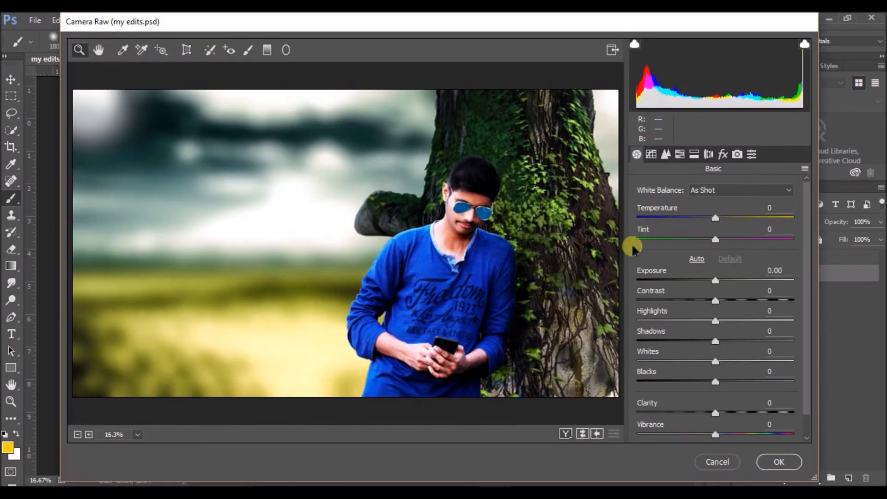
drag(713, 218, 717, 218)
drag(717, 410, 700, 388)
drag(714, 357, 721, 317)
drag(715, 276, 732, 277)
- Set the HSL saturation to Oranges +8, Yellows +6, Greens +27, Aquas +63 and Blues +55, and raise the Reds slightly
click(680, 154)
drag(719, 356, 762, 356)
drag(719, 336, 768, 336)
drag(719, 292, 747, 293)
drag(718, 314, 740, 314)
drag(746, 292, 723, 272)
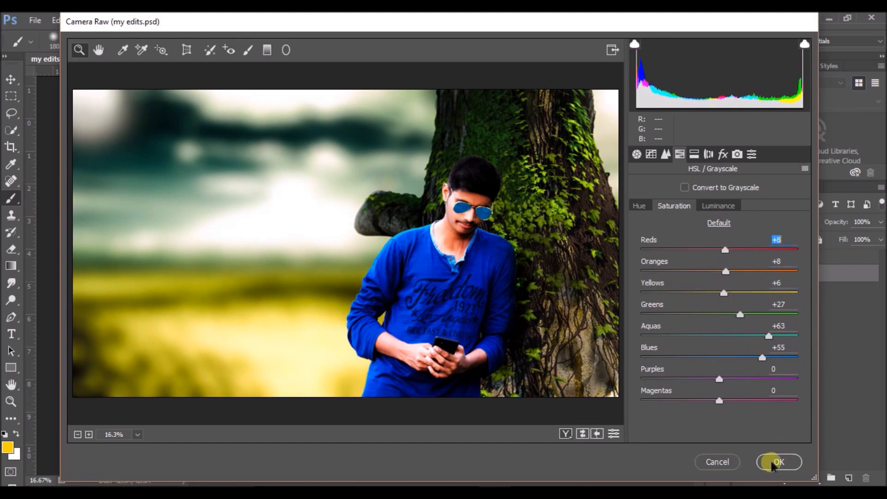
- Try out the Camera Raw effects amounts, reset the amount to 0 and apply the filter to the merged layer
click(722, 154)
drag(715, 369, 756, 389)
drag(719, 370, 696, 370)
drag(755, 391, 718, 391)
double_click(768, 360)
text(0)
click(779, 462)
- Open the merged layer in Color Efex Pro 4, maximize its window and apply the Indian Summer filter
click(206, 20)
mouse_move(250, 293)
click(416, 305)
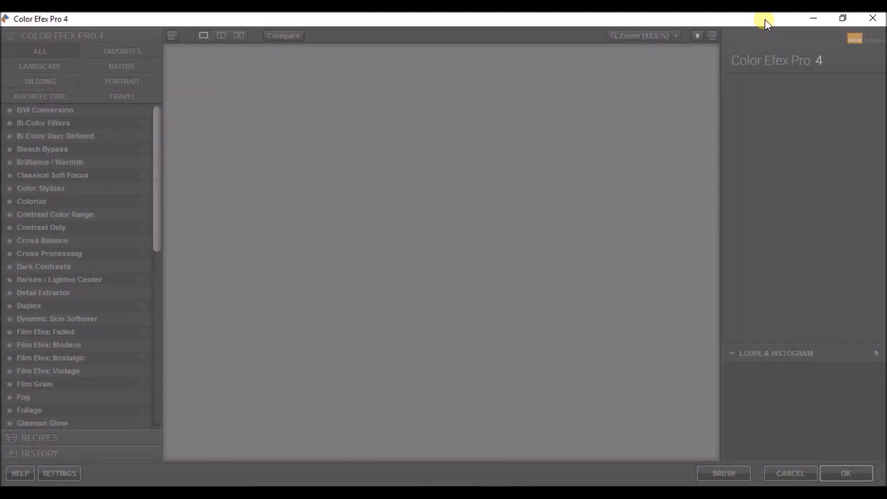
click(842, 18)
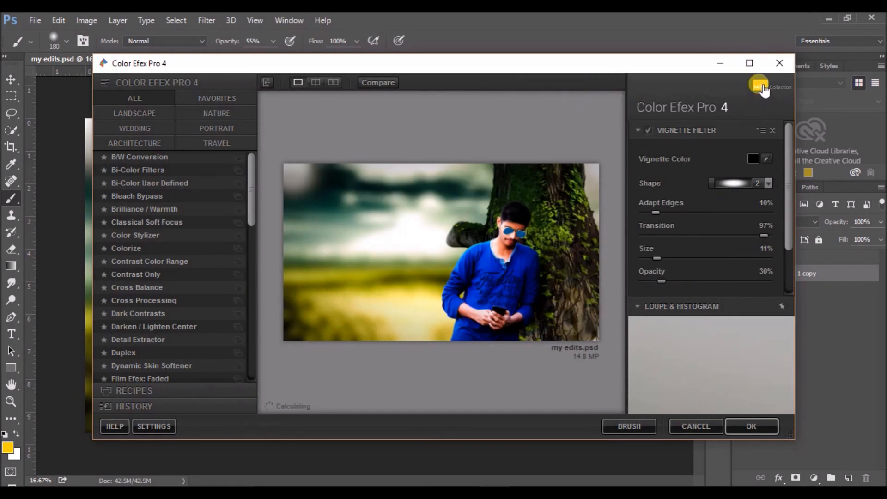
click(749, 63)
scroll(158, 259, down, 4)
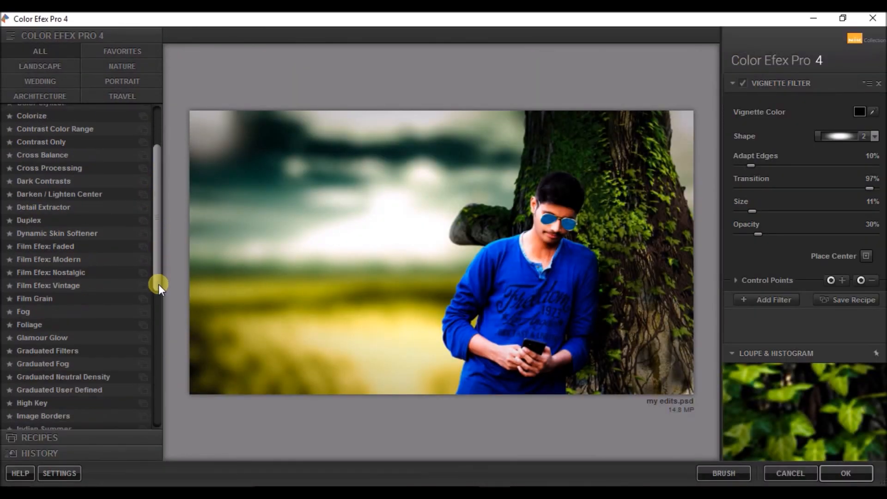
click(55, 365)
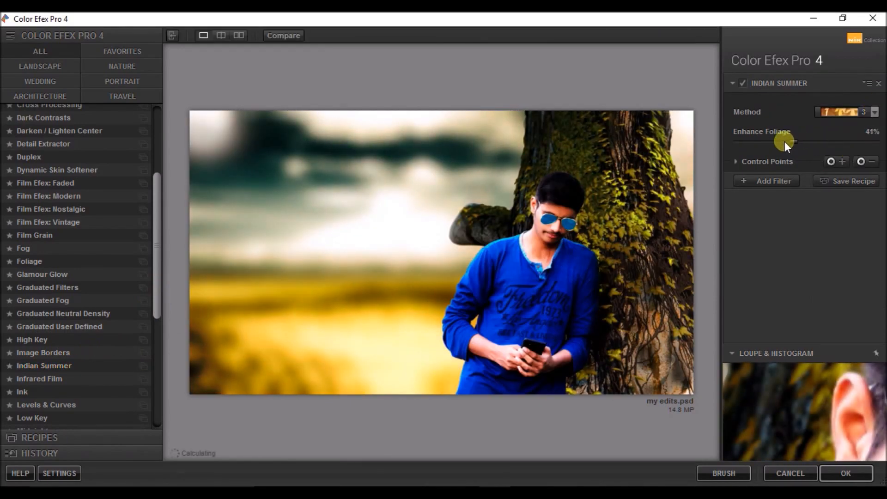
- Add a Vignette: Lens filter to the stack and adjust its sliders
click(768, 180)
drag(159, 297, 162, 406)
click(44, 410)
mouse_move(771, 136)
mouse_down()
mouse_move(753, 135)
mouse_move(787, 136)
mouse_up()
drag(753, 158, 786, 157)
drag(819, 182, 760, 182)
drag(805, 204, 800, 203)
drag(787, 136, 745, 182)
mouse_move(801, 204)
mouse_down()
mouse_move(817, 203)
mouse_move(808, 205)
mouse_up()
- Add a Pro Contrast filter with Correct Color Cast 46%, Correct Contrast 6% and Dynamic Contrast 42%
click(777, 270)
drag(158, 356, 140, 133)
drag(158, 236, 167, 379)
click(43, 362)
mouse_move(753, 200)
mouse_down()
mouse_move(854, 204)
mouse_move(768, 204)
mouse_up()
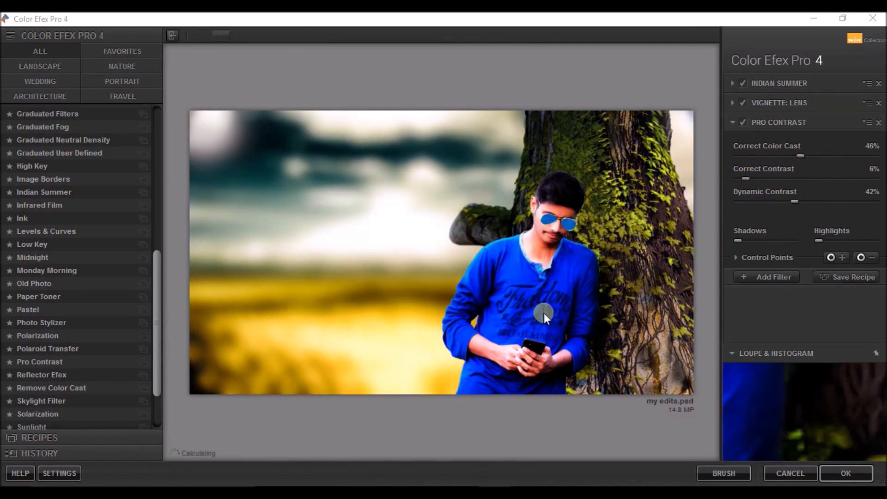
- Try out a Sunlight filter with 76% contrast and adjusted light temperature, brightness and saturation, and remove it from the stack
click(772, 275)
scroll(82, 421, down, 1)
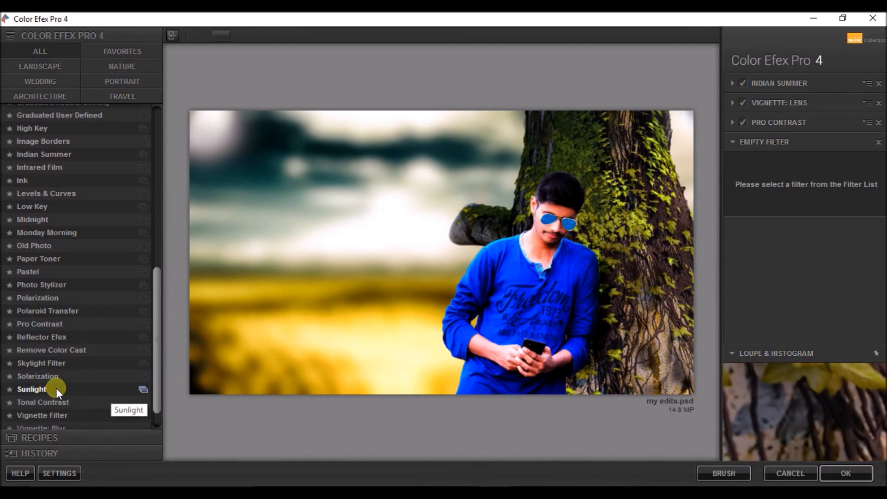
click(56, 388)
drag(813, 221, 840, 244)
drag(788, 221, 831, 199)
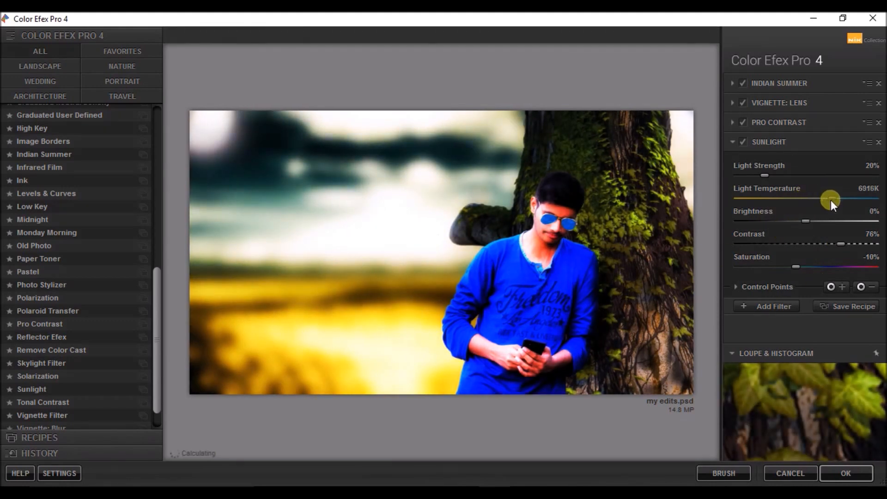
drag(807, 267, 811, 265)
drag(804, 221, 772, 226)
mouse_move(831, 197)
mouse_down()
mouse_move(806, 199)
mouse_move(862, 200)
mouse_move(845, 199)
mouse_up()
click(743, 142)
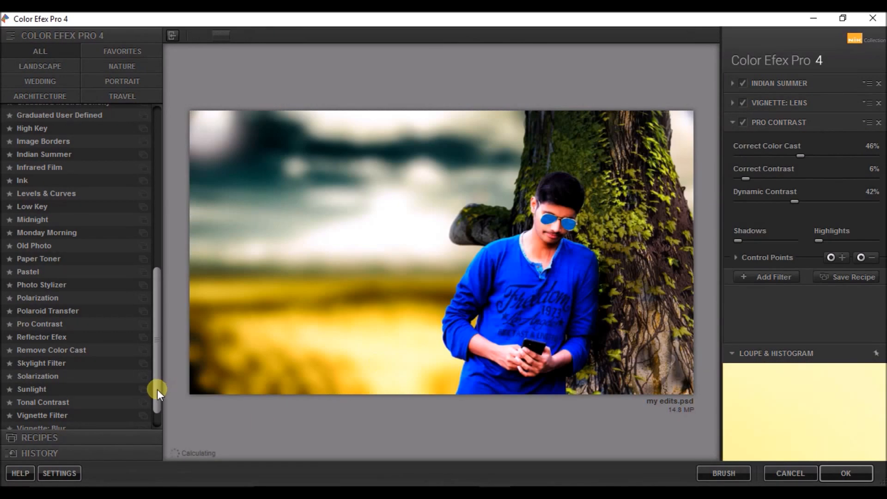
- Add a White Neutralizer filter with Adjust Whole Image 0% and Neutralize Whites 18%, placing a control point in the sky's upper-left corner
scroll(157, 389, down, 2)
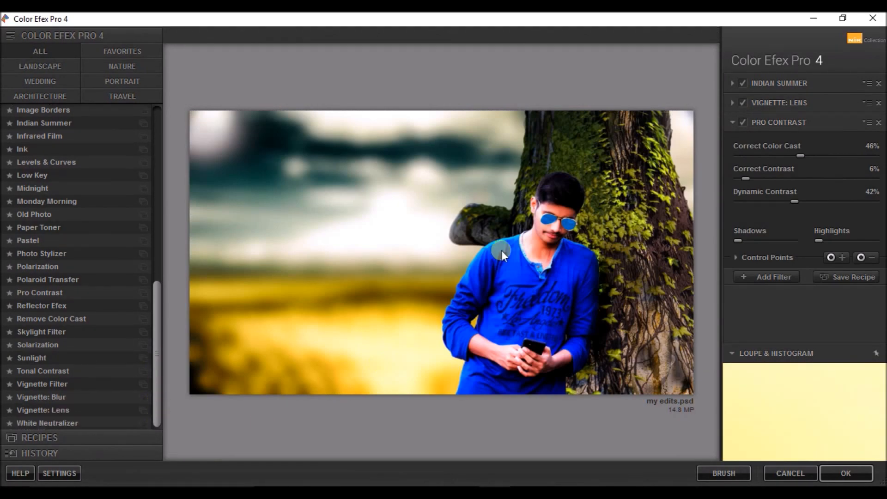
click(759, 275)
click(58, 424)
drag(778, 198, 760, 199)
click(831, 277)
click(214, 134)
mouse_move(247, 133)
mouse_down()
mouse_move(263, 133)
mouse_move(245, 144)
mouse_up()
drag(778, 222, 734, 226)
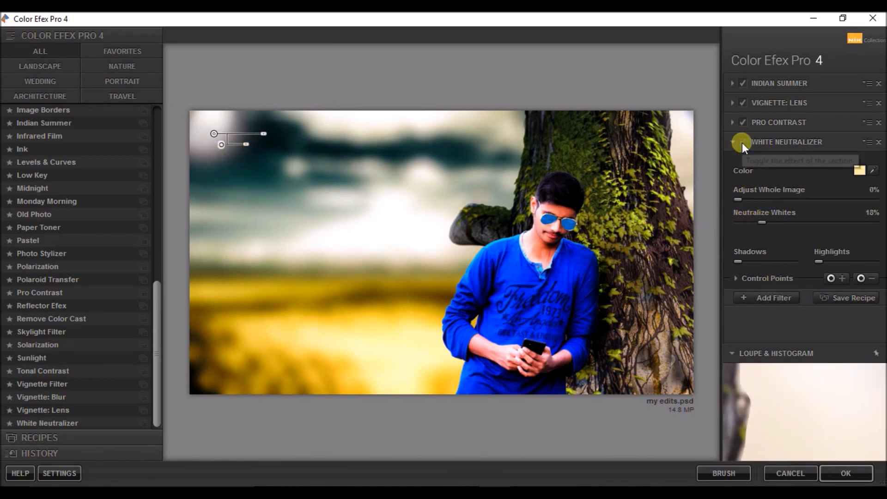
- Add a Vignette Filter to the stack with Adapt Edges 0%, Transition 84%, Size 39% and Opacity 31%
click(756, 297)
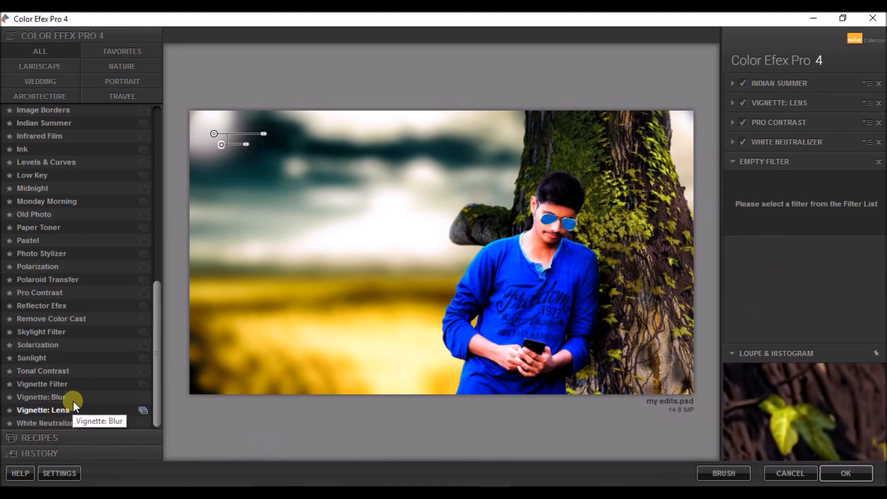
click(84, 382)
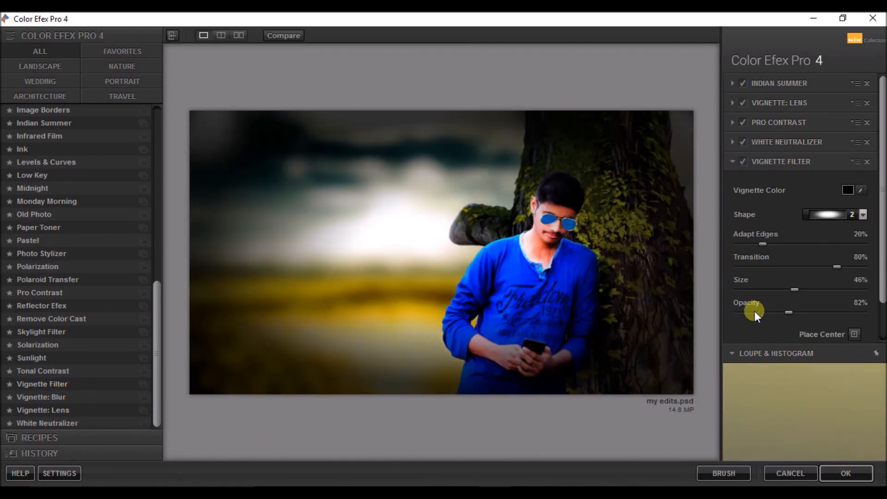
click(861, 215)
click(839, 229)
drag(836, 266, 862, 266)
mouse_move(794, 289)
mouse_down()
mouse_move(749, 287)
mouse_move(758, 309)
mouse_move(745, 310)
mouse_move(797, 290)
mouse_up()
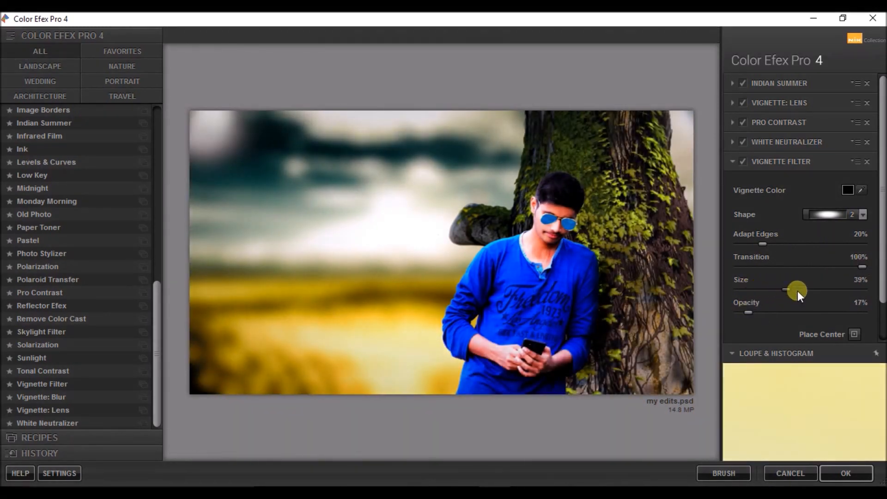
drag(747, 312, 756, 311)
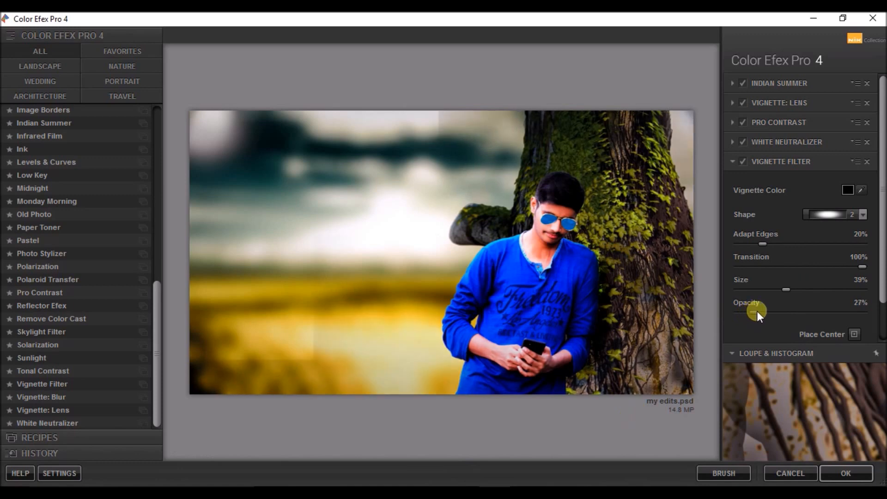
click(736, 162)
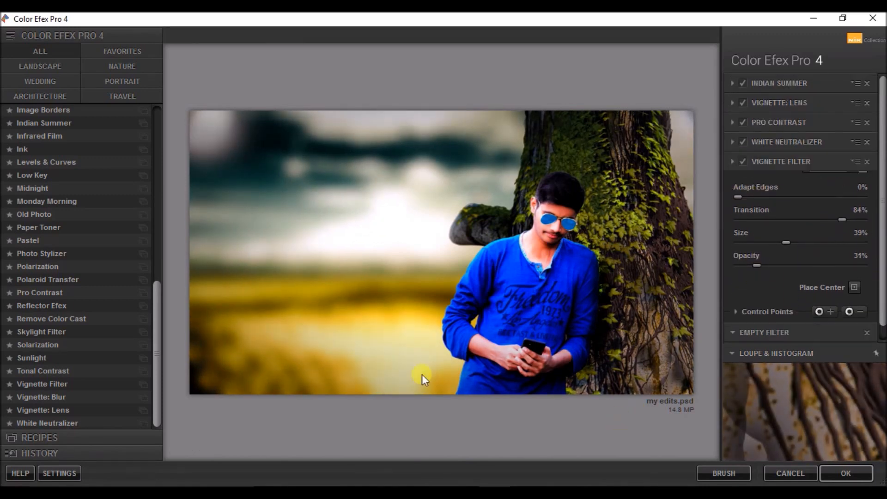
- Add a Remove Color Cast filter with Color 246° and Strength 74%, and place a control point on the ivy-covered tree trunk
click(73, 320)
drag(729, 214, 843, 212)
drag(805, 237, 830, 215)
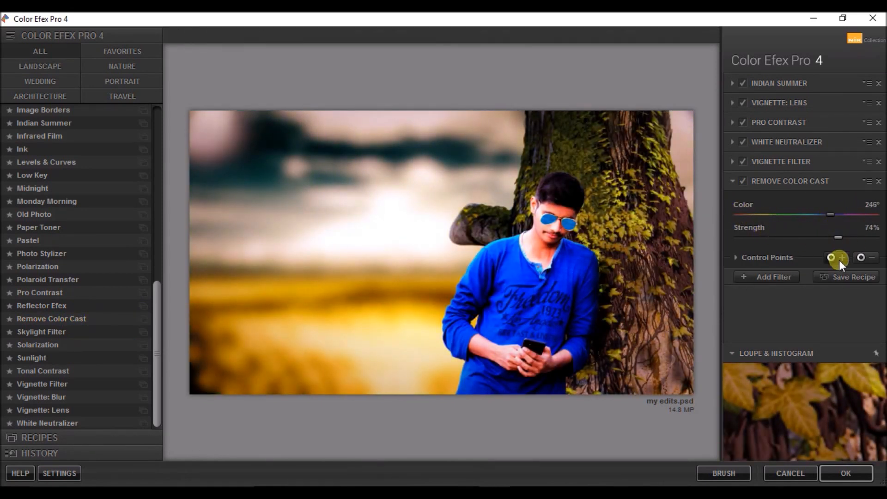
click(839, 257)
click(600, 177)
drag(653, 180, 641, 182)
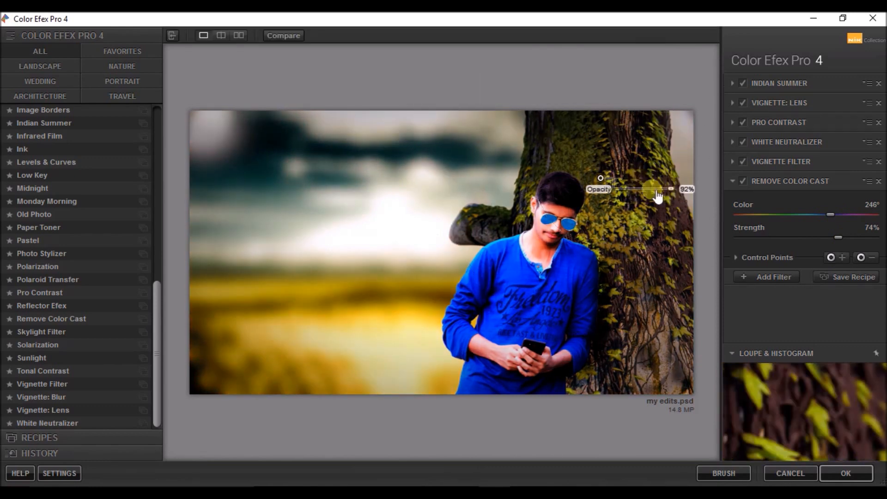
- Place a control point in the sky beside the branch and readjust Remove Color Cast, trying Color 360° and Strength 31%
drag(830, 215, 785, 214)
drag(838, 237, 873, 235)
click(830, 265)
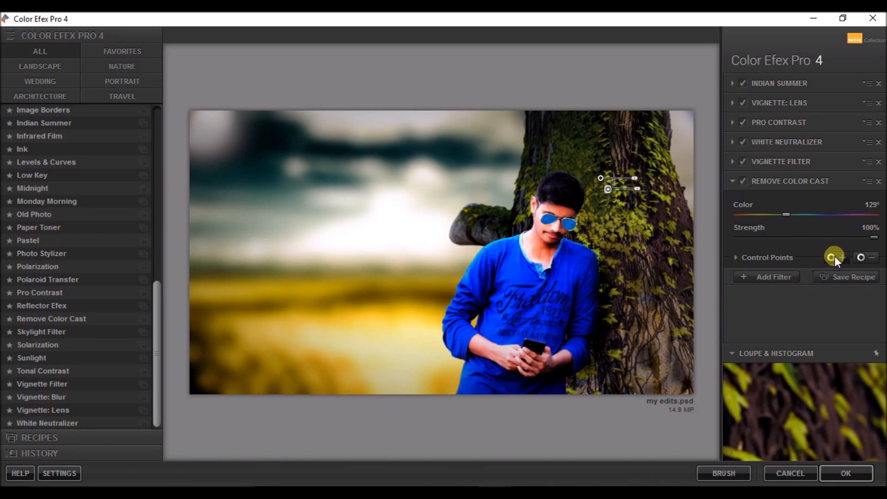
click(395, 243)
drag(803, 206, 829, 215)
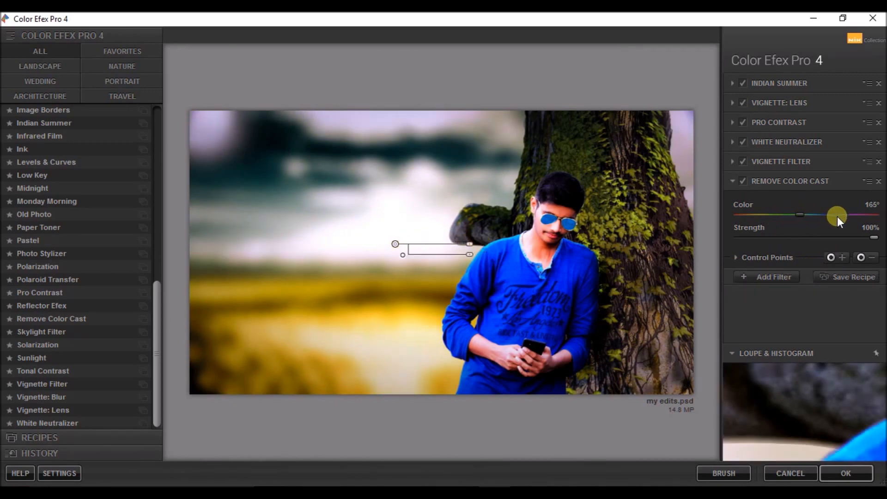
drag(872, 236, 874, 215)
drag(755, 234, 780, 238)
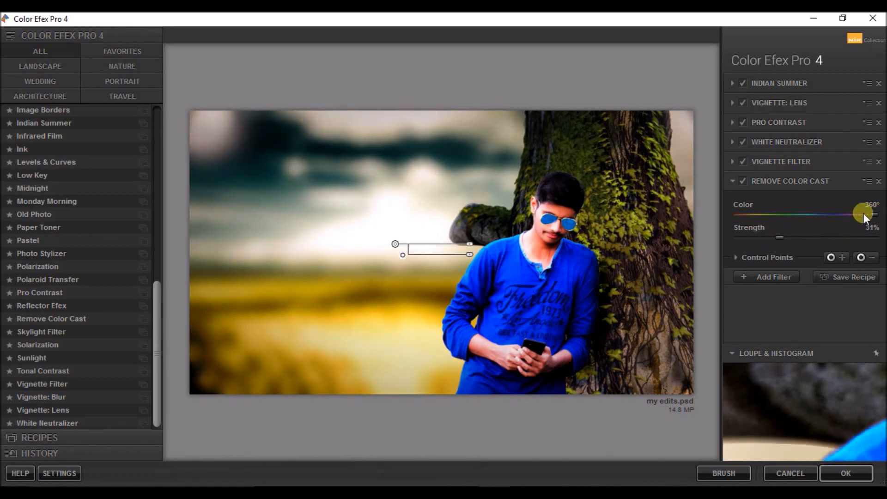
drag(833, 218, 793, 234)
- Add a Skylight Filter with 43% strength and apply the whole filter stack to the image
click(767, 277)
click(75, 328)
click(559, 308)
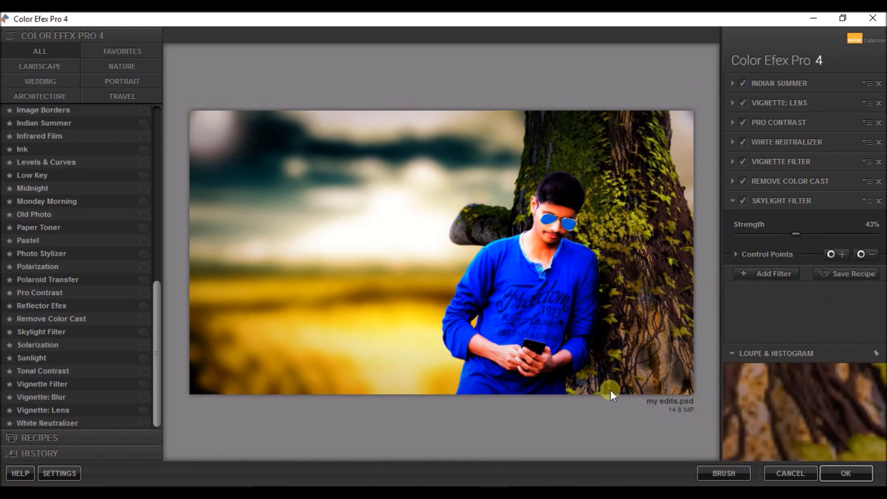
click(857, 470)
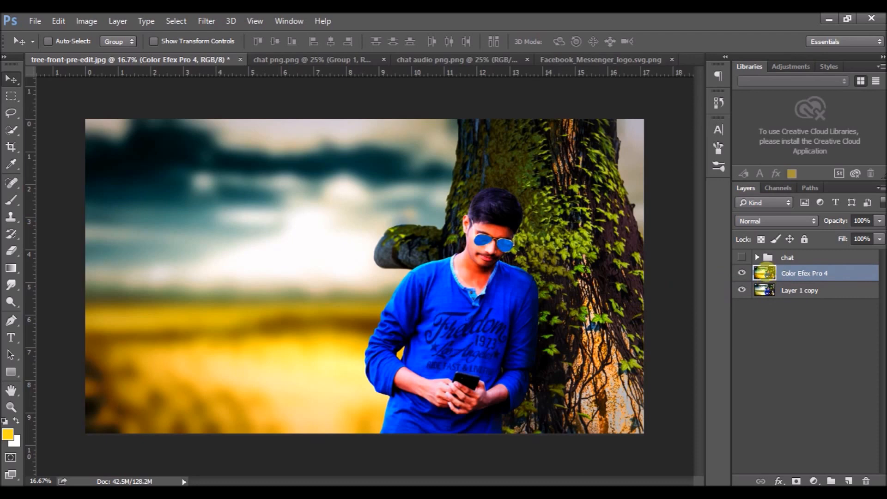
- Show the chat group again and move it slightly upward on the canvas
click(741, 257)
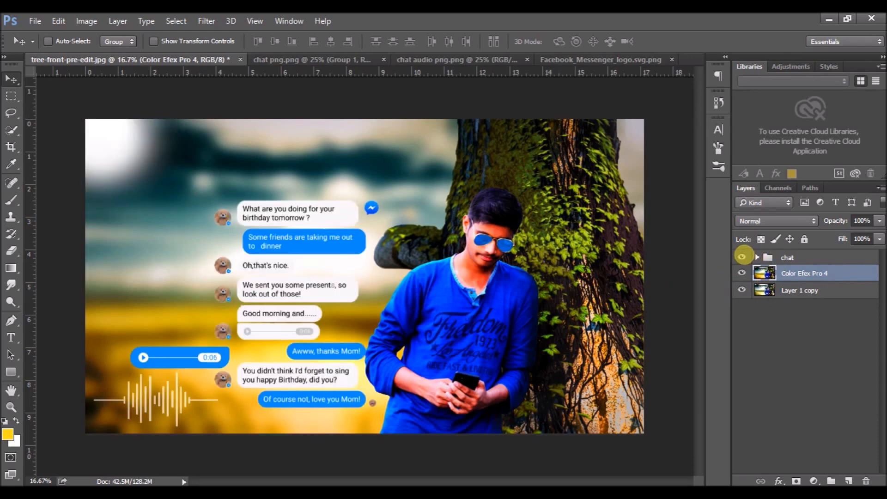
drag(321, 290, 321, 291)
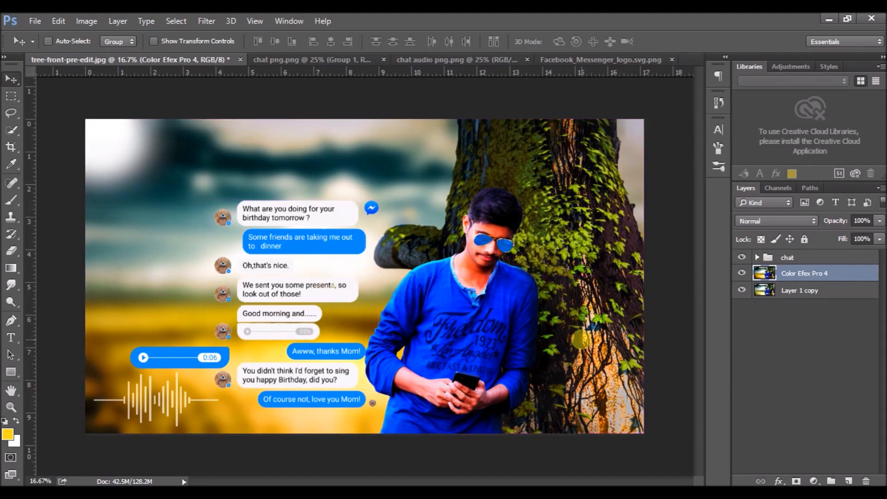
click(764, 257)
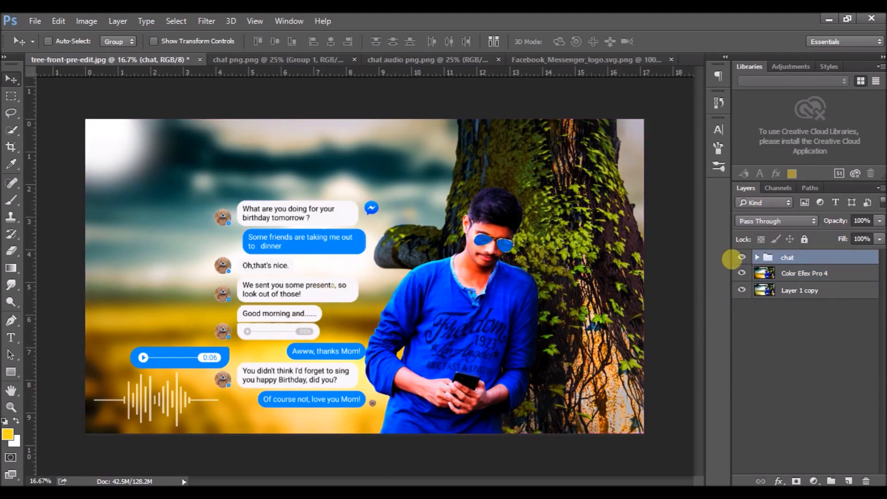
drag(291, 296, 291, 291)
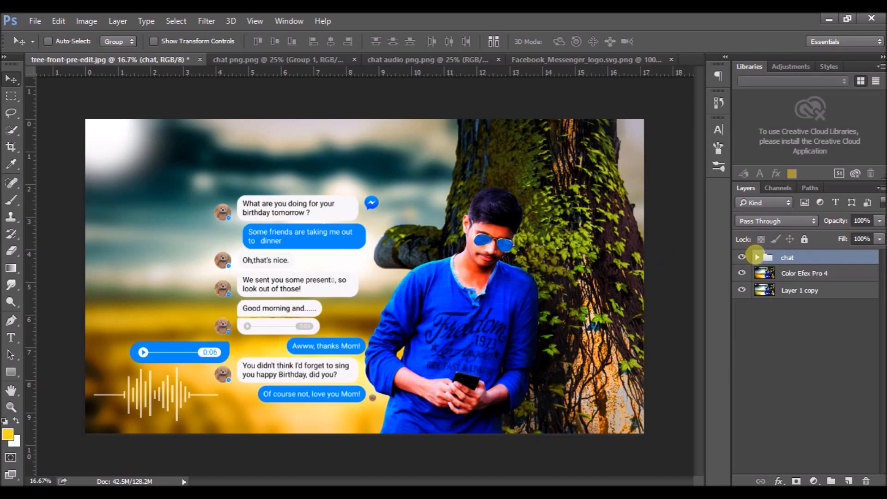
- Expand the chat group and select Layer 0, Layer 6, Layer 7 and Layer 8 together
click(756, 257)
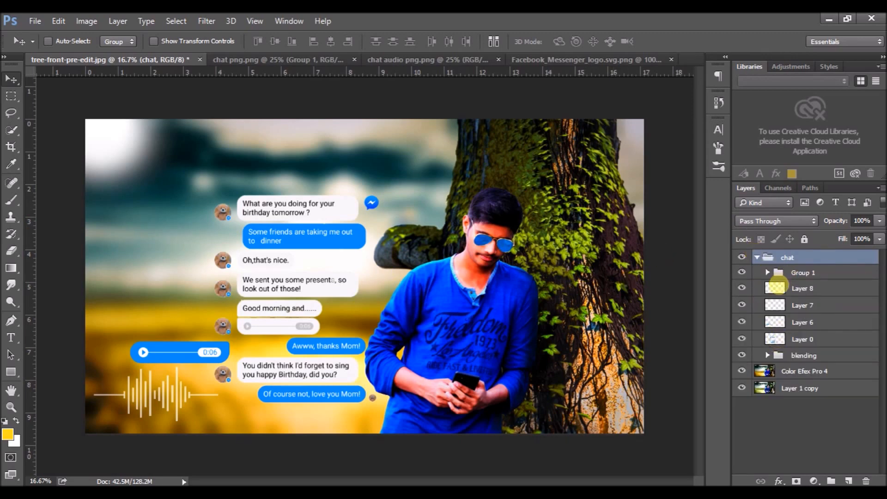
click(775, 288)
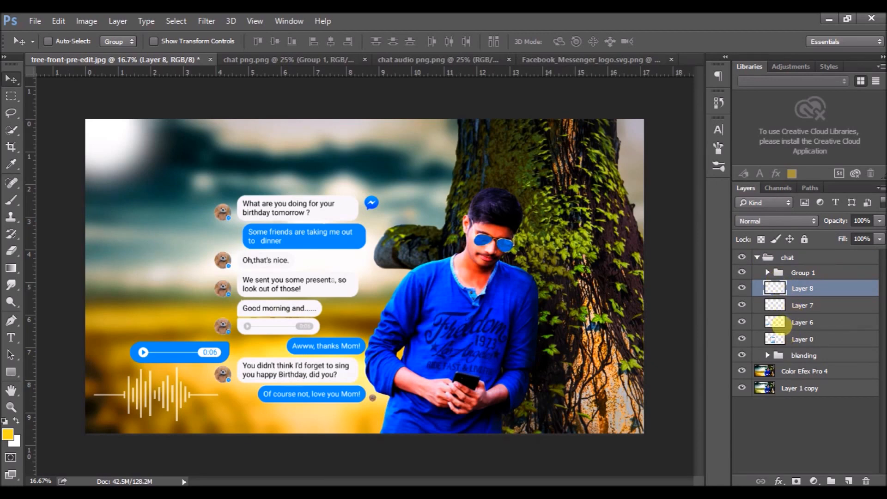
click(778, 335)
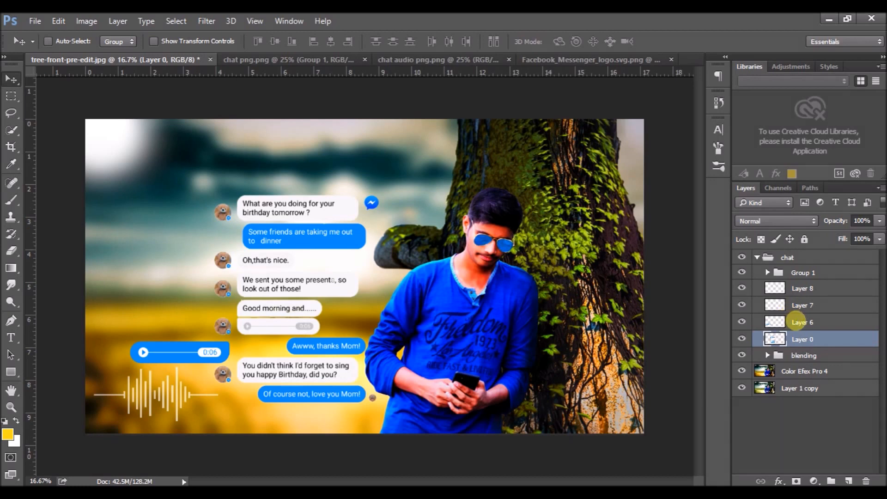
key(ctrl)
ctrl+click(794, 319)
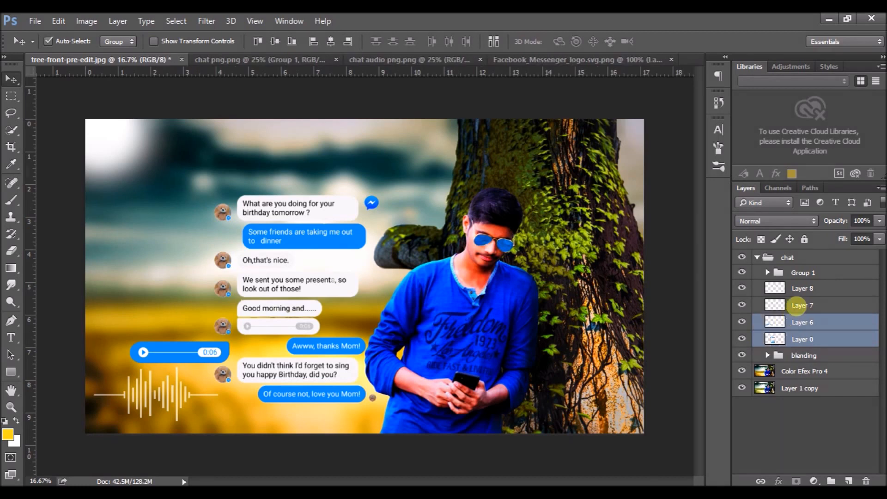
ctrl+click(798, 305)
ctrl+click(801, 285)
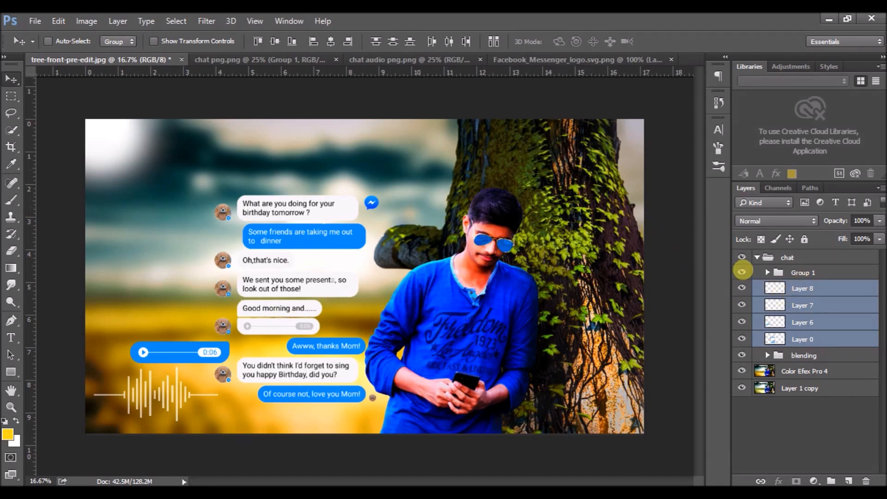
- Toggle the visibility of the chat group, Group 1 and Layer 7 to check what each one contains
click(742, 273)
click(741, 257)
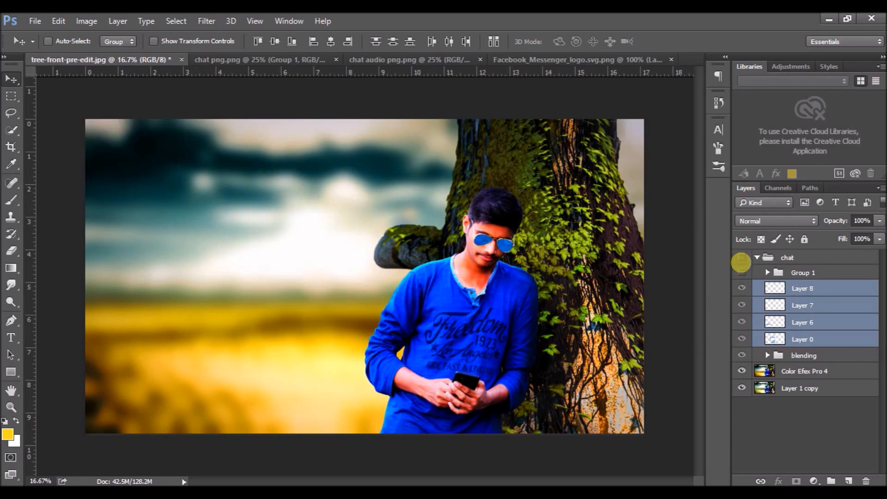
click(741, 287)
click(741, 305)
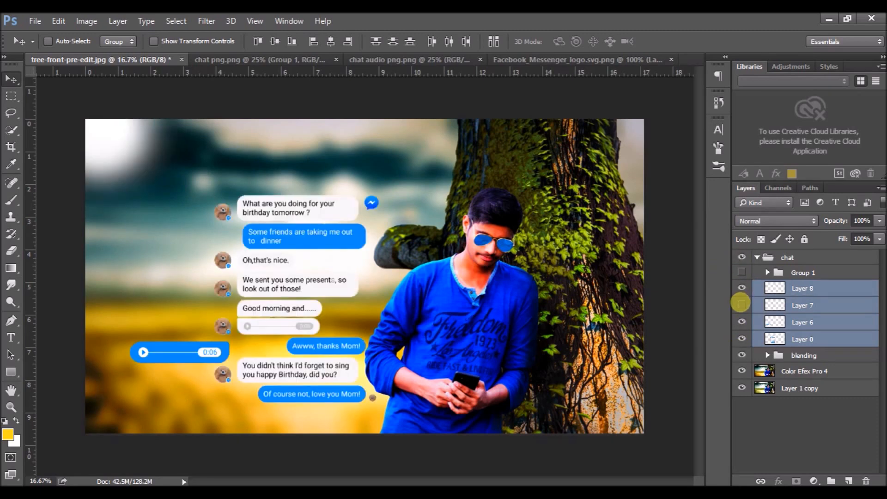
click(741, 272)
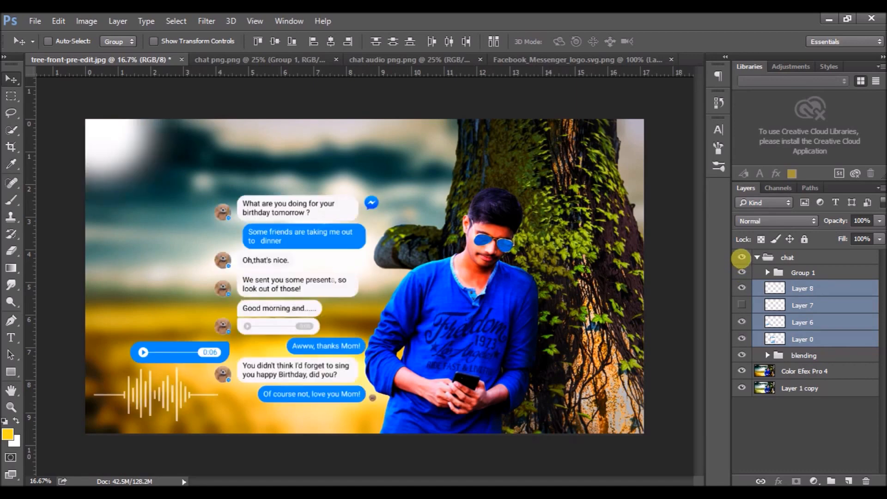
click(741, 305)
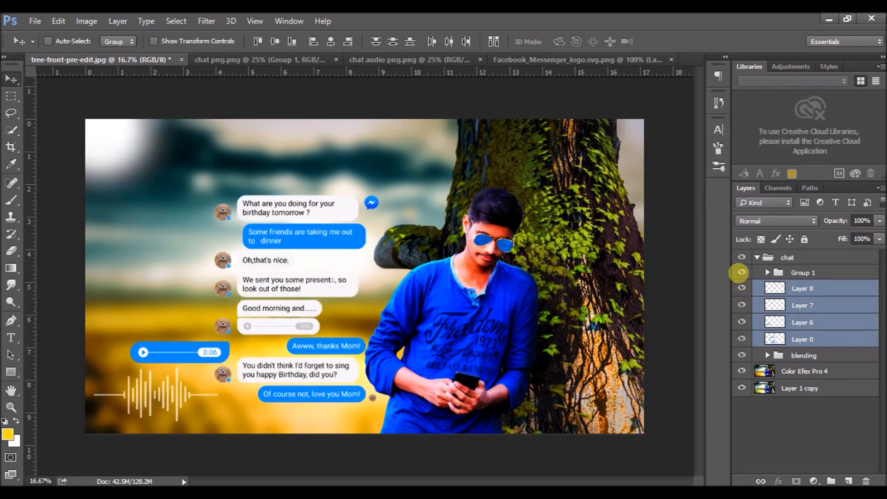
- Hide Group 1, the blending group, Color Efex Pro 4 and Layer 1 copy, leaving only the selected chat layers displayed
click(740, 272)
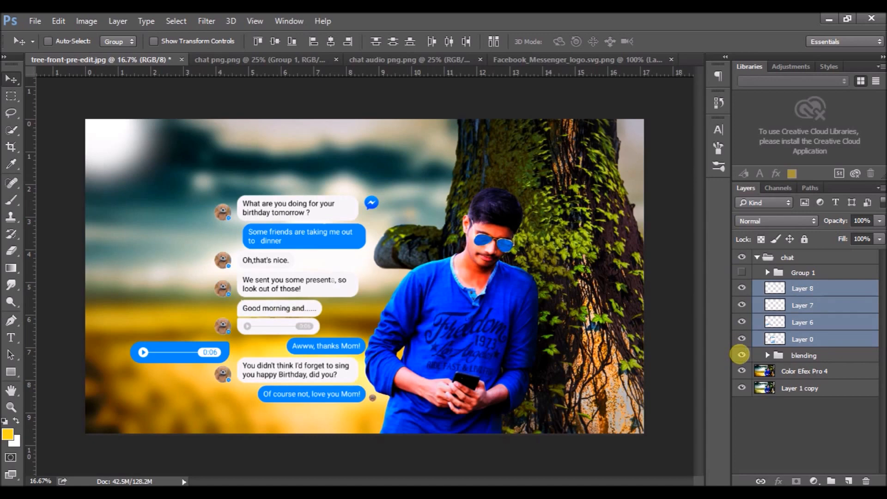
click(741, 354)
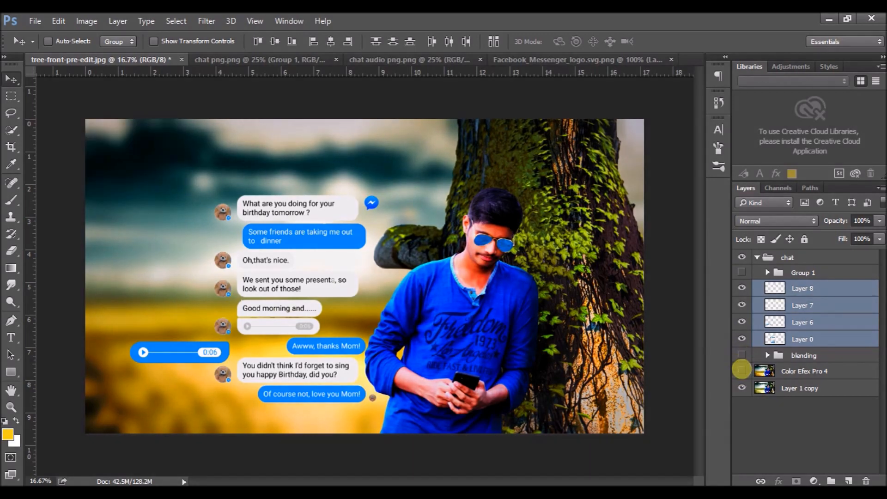
click(741, 370)
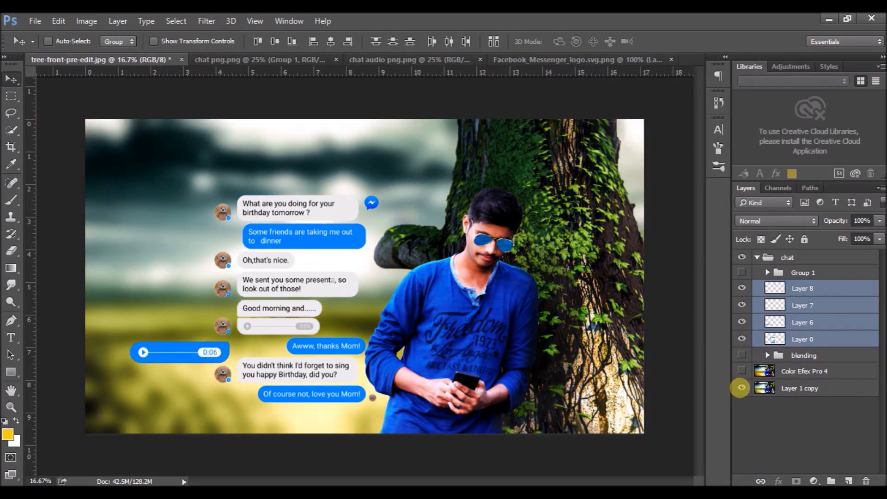
click(741, 387)
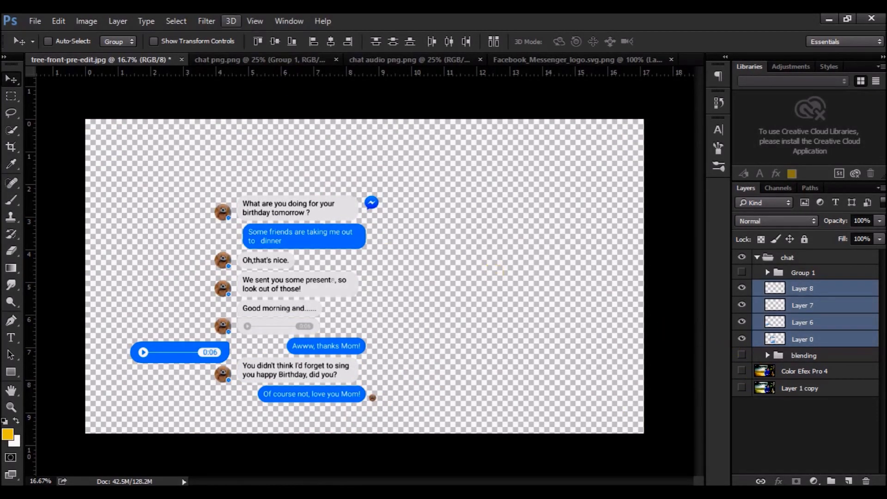
click(206, 21)
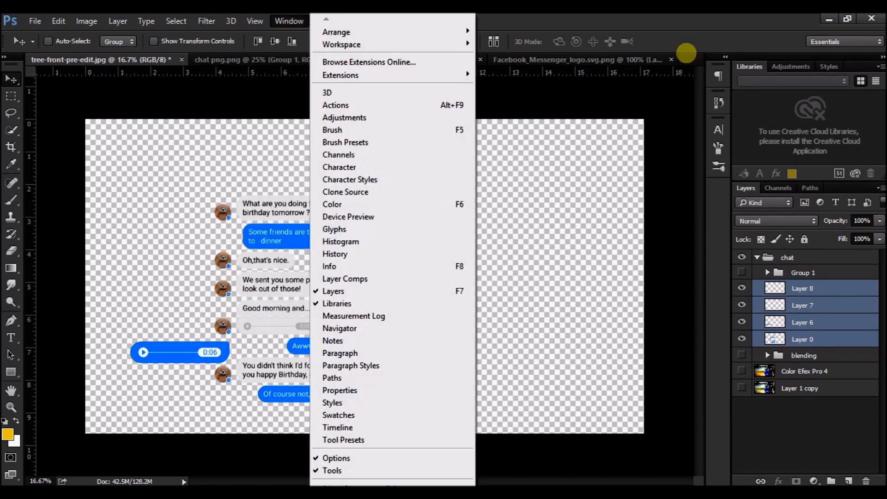
- Merge the four selected chat layers into one layer and show Group 1 with the sound wave
right_click(805, 295)
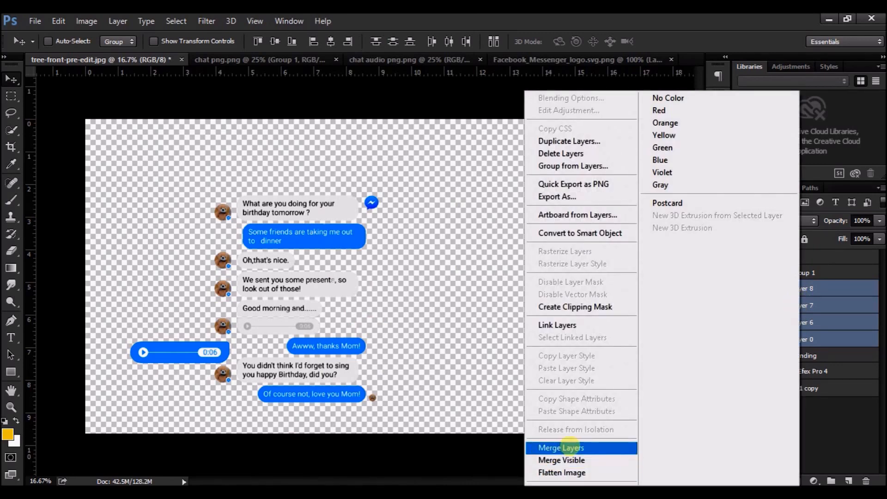
click(560, 447)
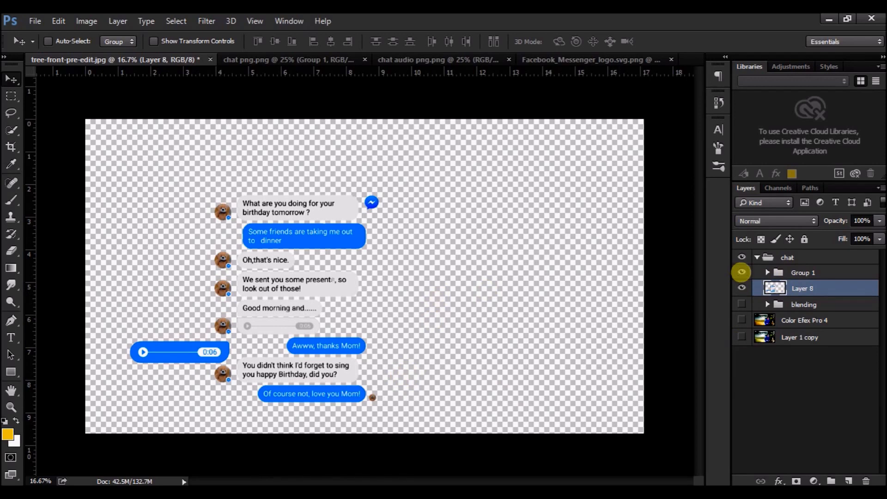
click(741, 272)
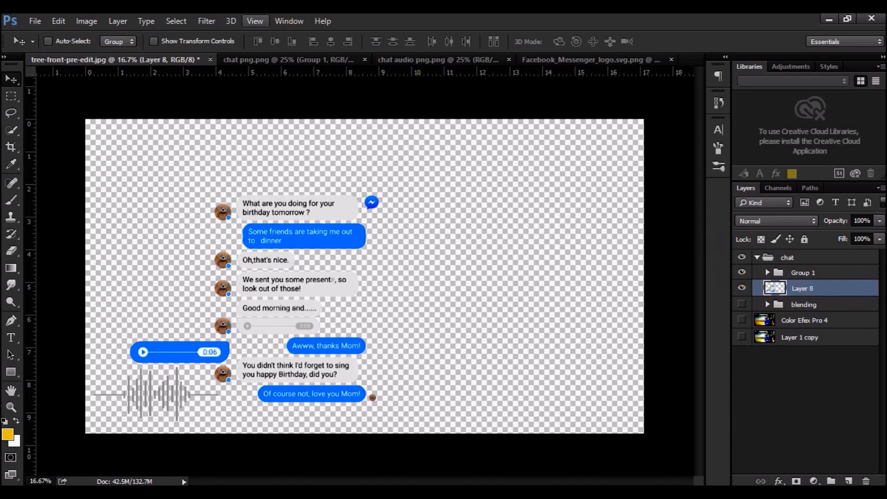
- In Camera Raw, set the merged chat layer's Exposure -0.50, Contrast +27, Highlights +11, Shadows +23, Whites +62, Blacks -19, Clarity +63, and open the HSL luminance settings
click(206, 21)
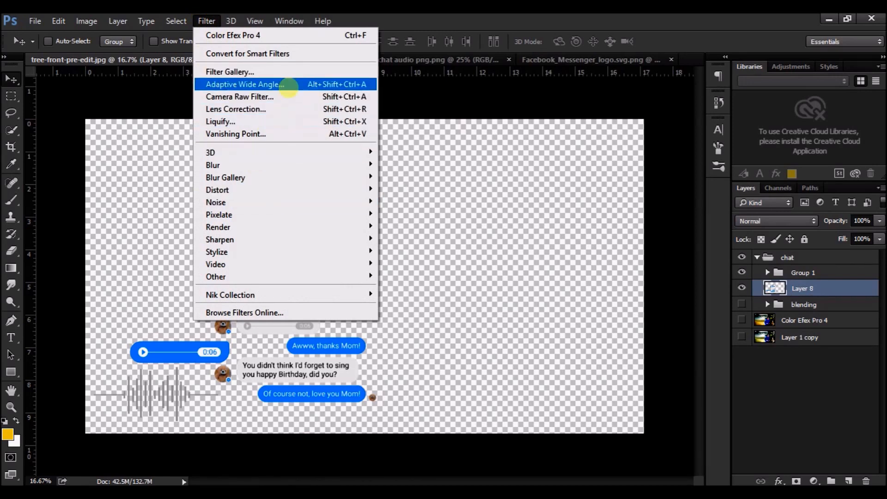
click(293, 95)
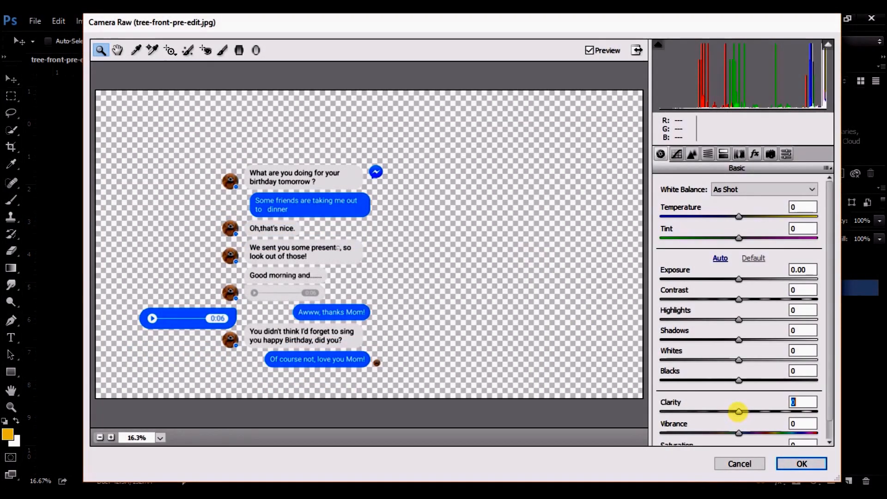
drag(738, 411, 788, 413)
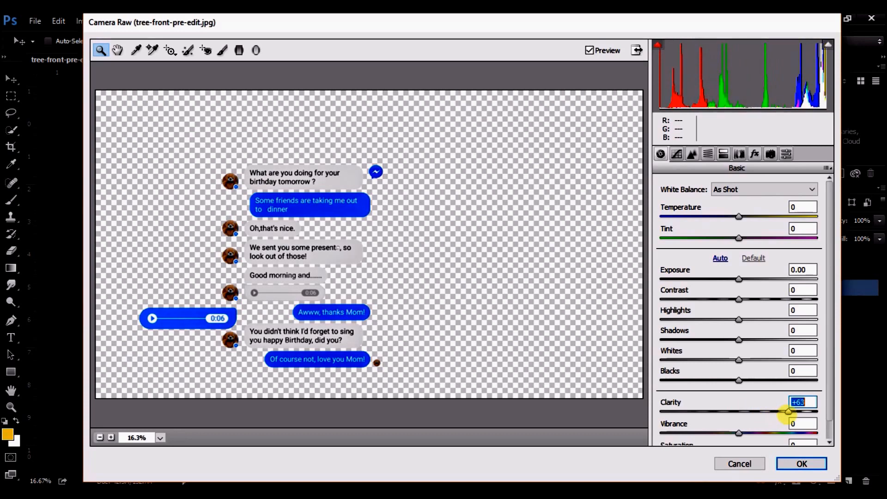
drag(738, 380, 787, 360)
drag(738, 339, 729, 278)
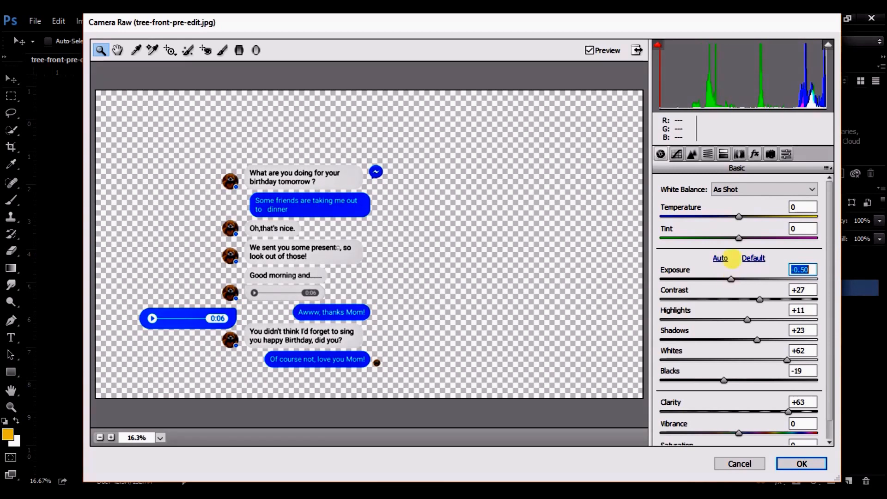
click(707, 154)
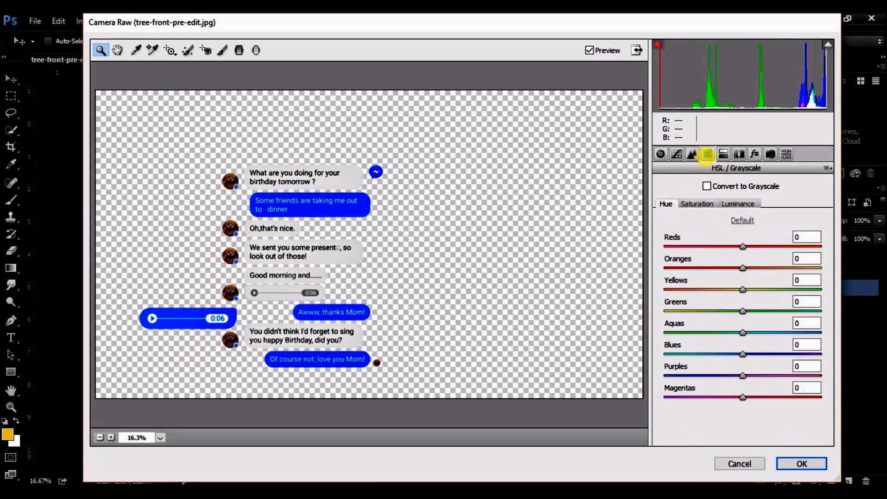
click(738, 204)
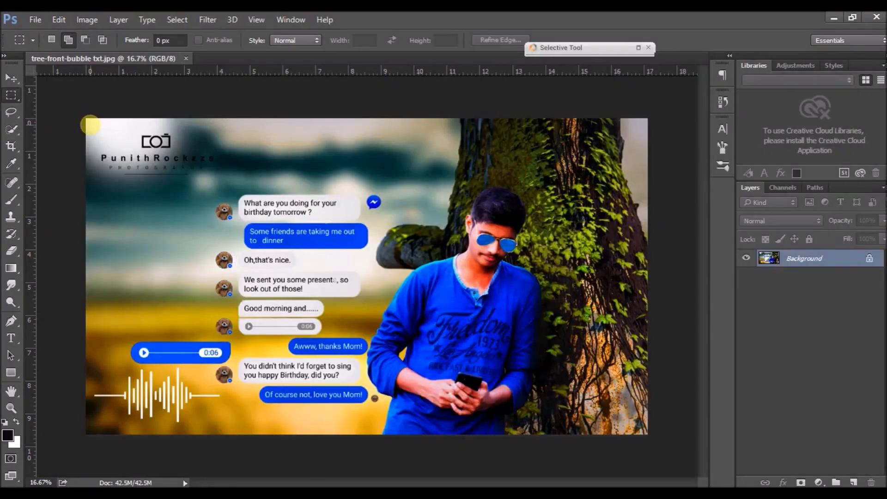
- Select a rectangle from just inside the picture's upper-left corner to the lower part of the tree trunk, and invert the selection
drag(99, 138, 566, 422)
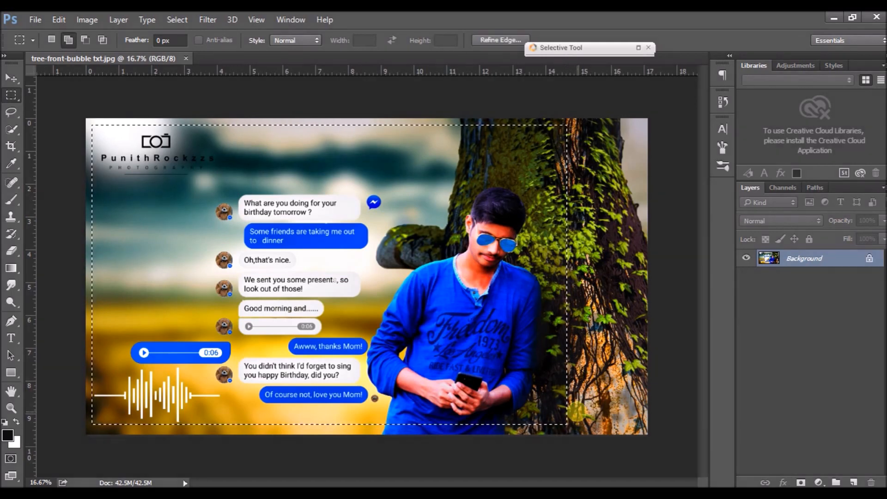
click(177, 19)
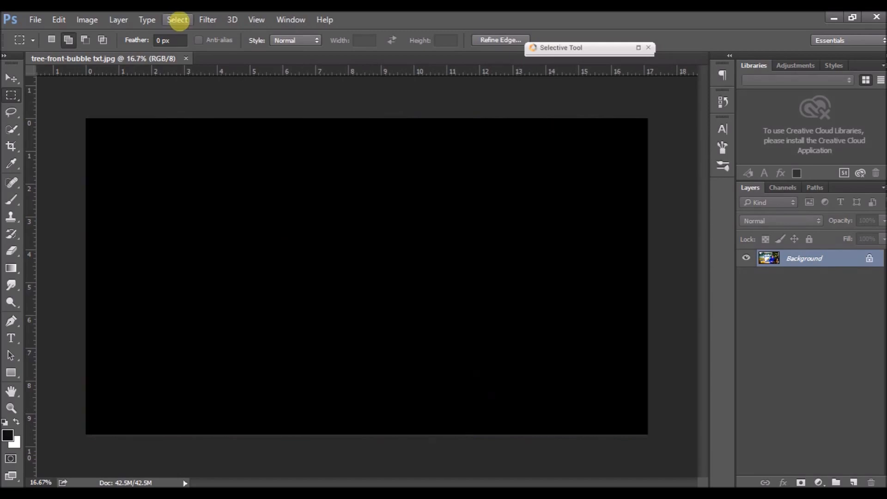
click(230, 71)
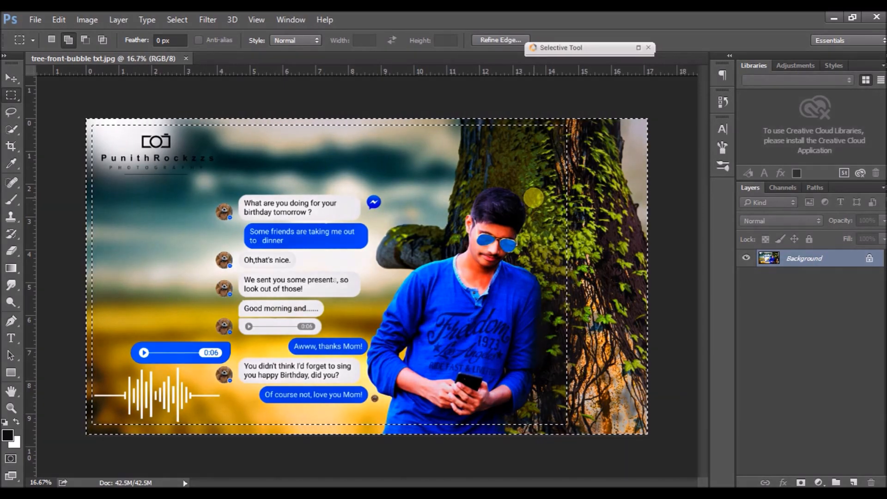
- Fill the selected border area with white in Overlay mode at 50% opacity, and deselect it
key(i)
key(shift+F5)
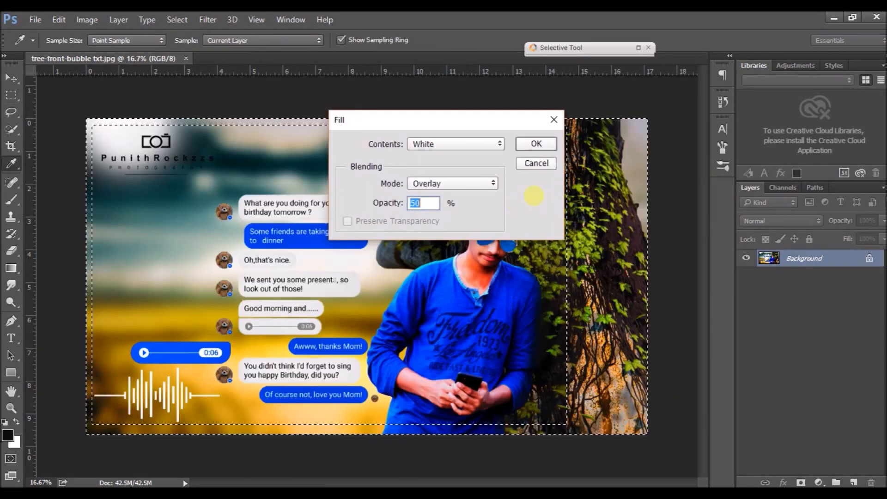
click(536, 143)
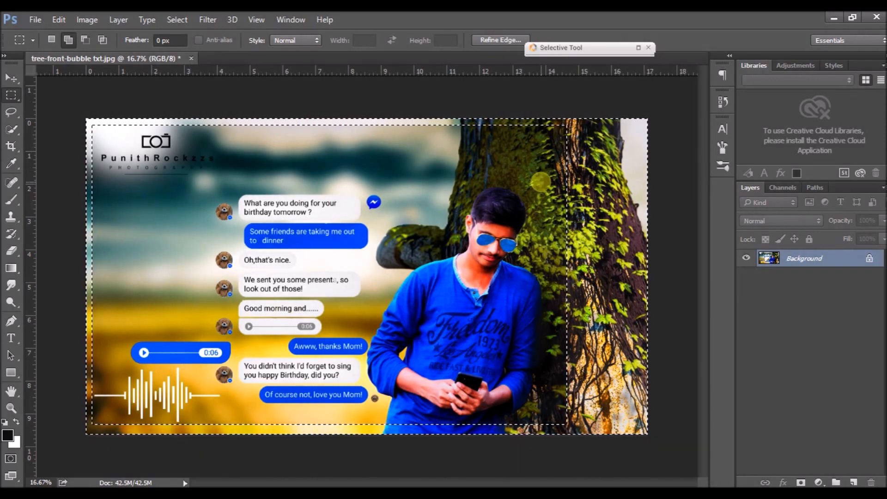
key(ctrl+d)
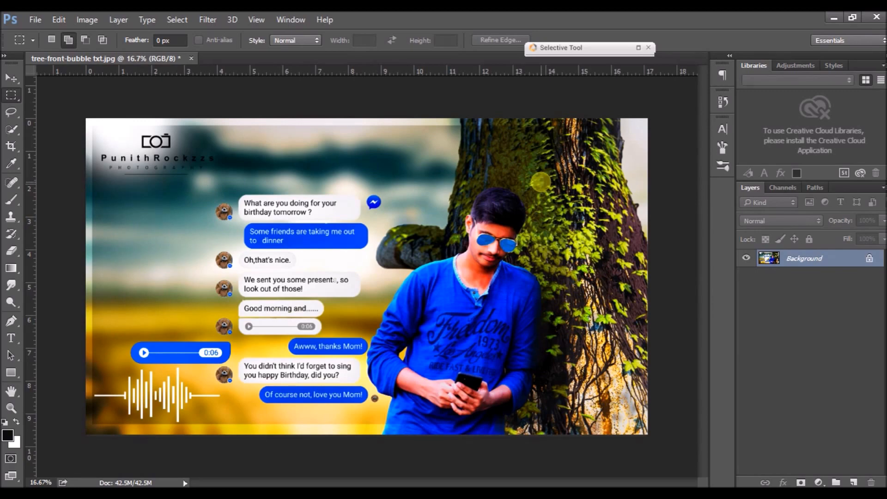
- Examine the finished composite and its lightened border at several magnifications
key(ctrl+minus)
key(ctrl+minus)
key(ctrl+minus)
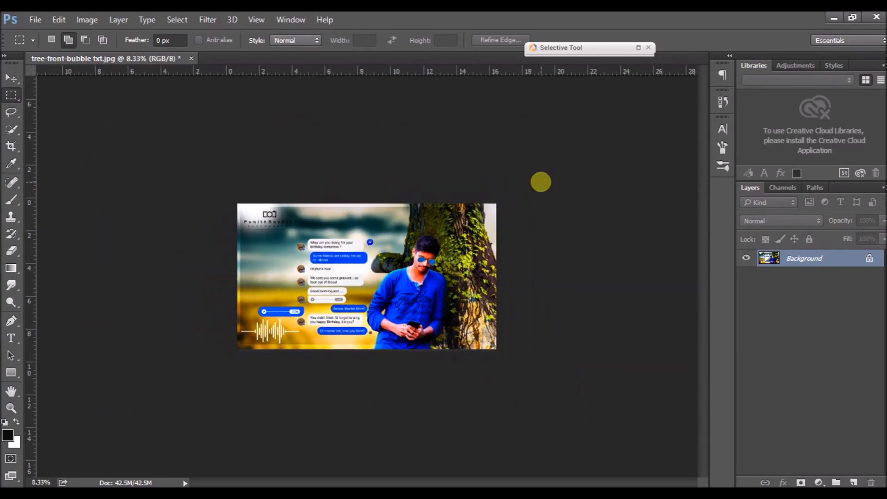
key(ctrl+plus)
key(ctrl+plus)
key(ctrl+plus)
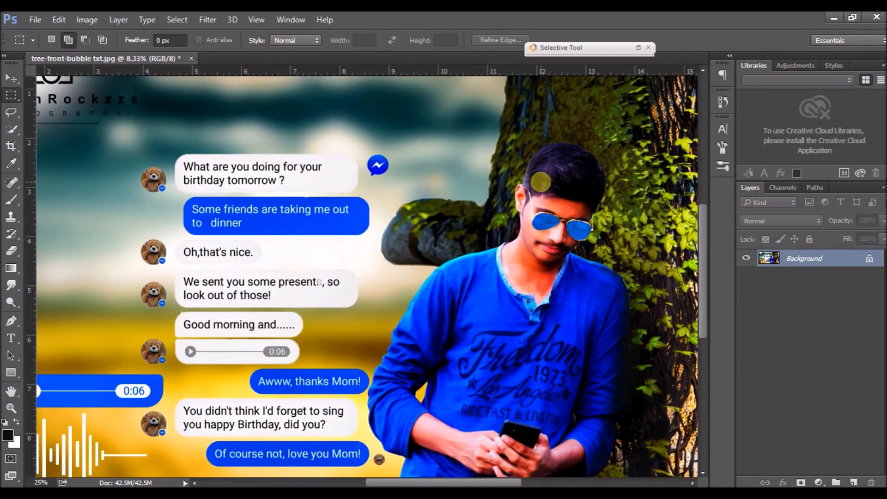
key(ctrl+minus)
key(ctrl+minus)
key(ctrl+plus)
key(ctrl+plus)
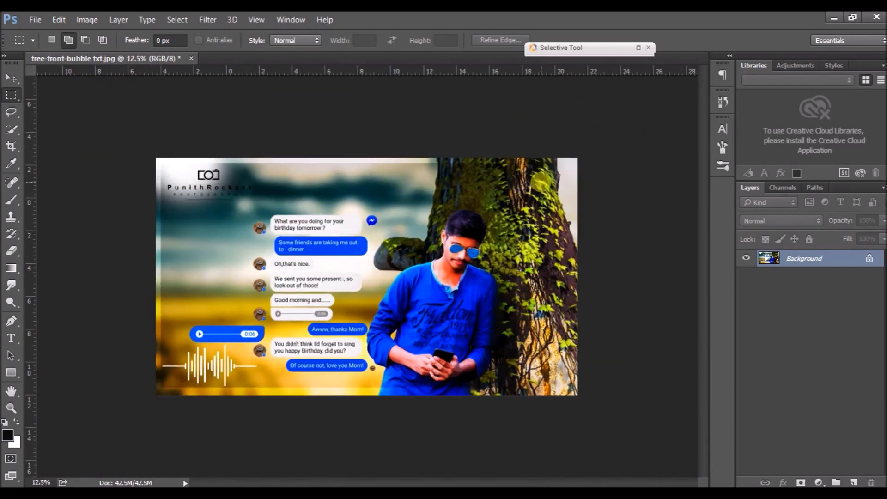
key(ctrl+minus)
key(ctrl+minus)
key(ctrl+minus)
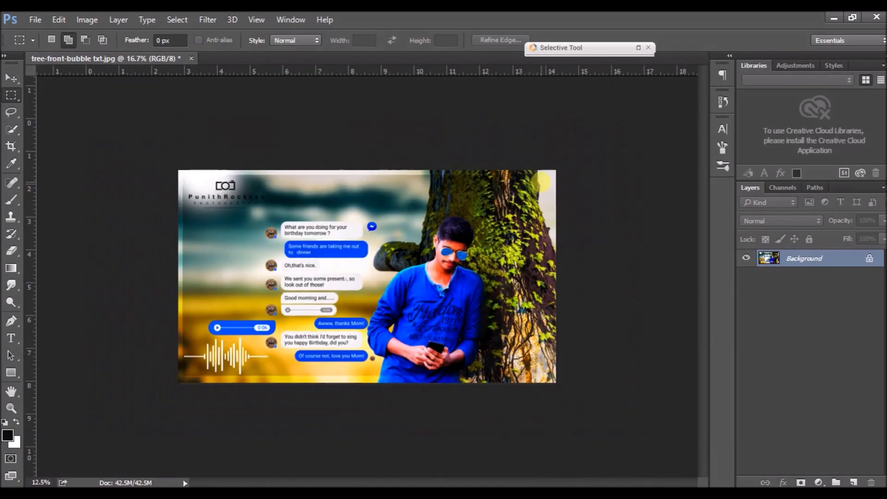
key(ctrl+plus)
key(ctrl+plus)
key(ctrl+plus)
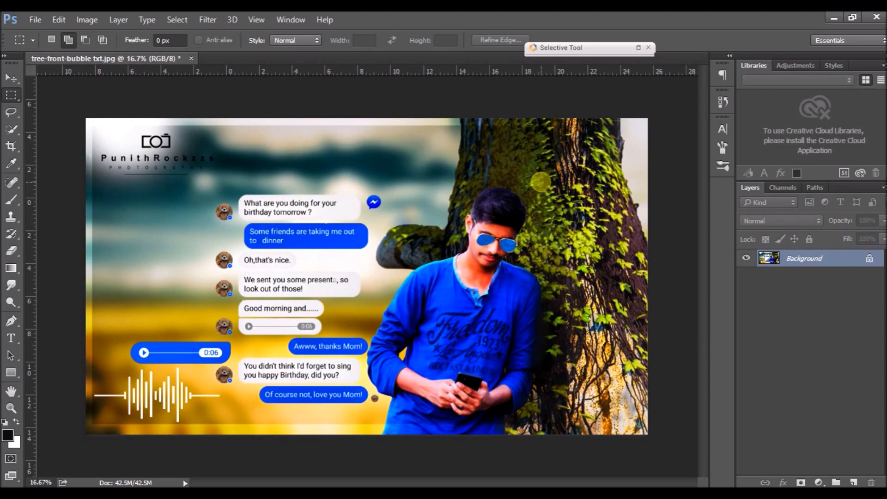
key(ctrl+minus)
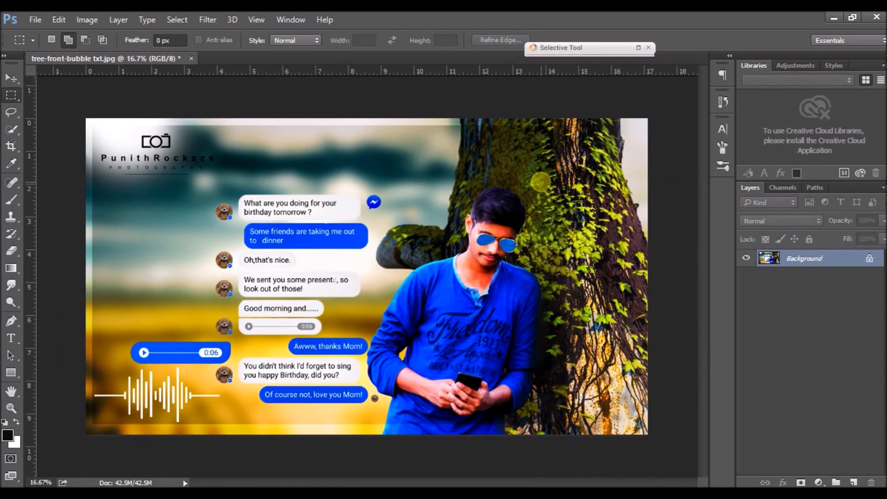
key(ctrl+plus)
key(ctrl+minus)
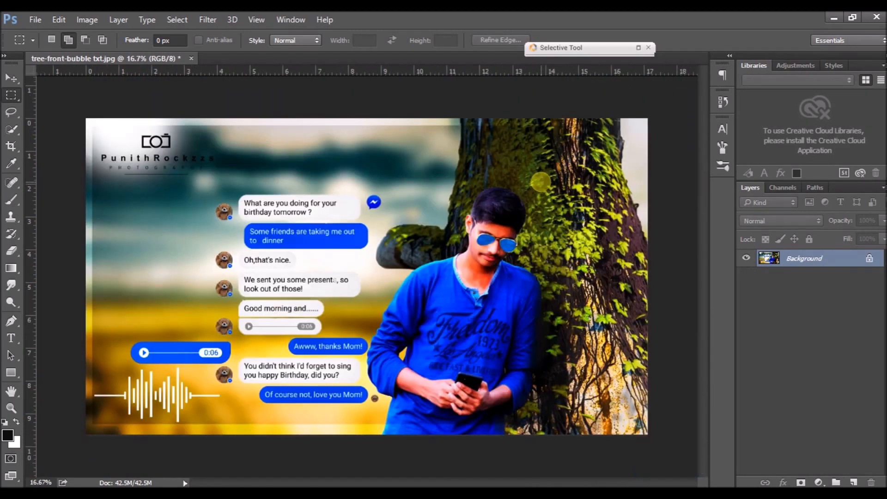